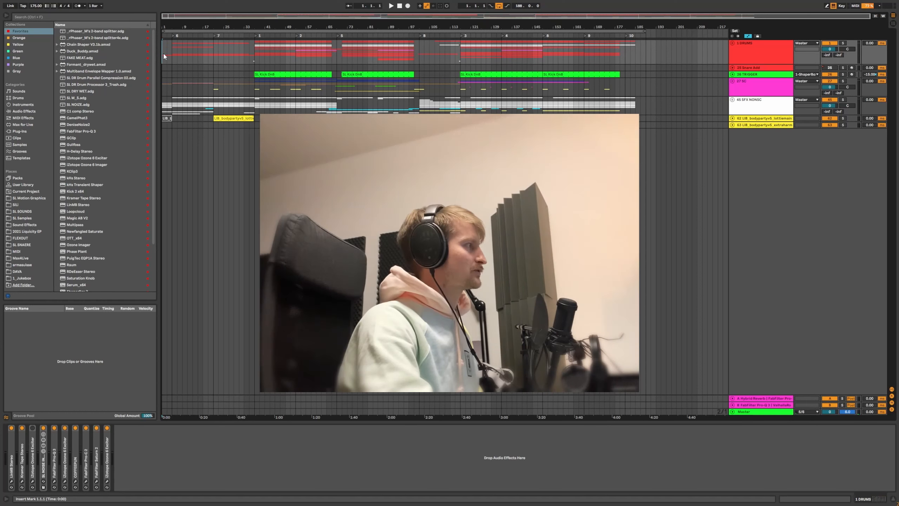
# - Start playback from the beginning and unfold the DRUMS, SC and SFX NONSC groups to show their tracks
pyautogui.press('space')
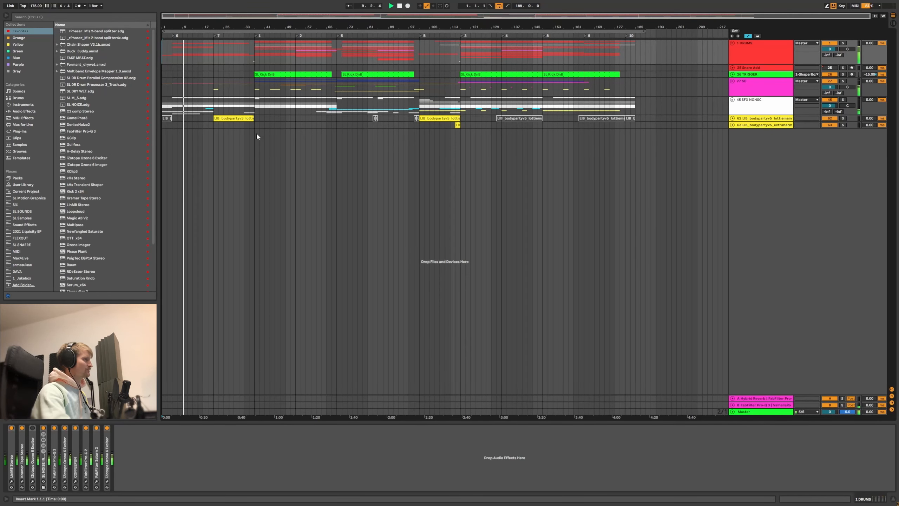
pyautogui.click(738, 46)
pyautogui.click(732, 43)
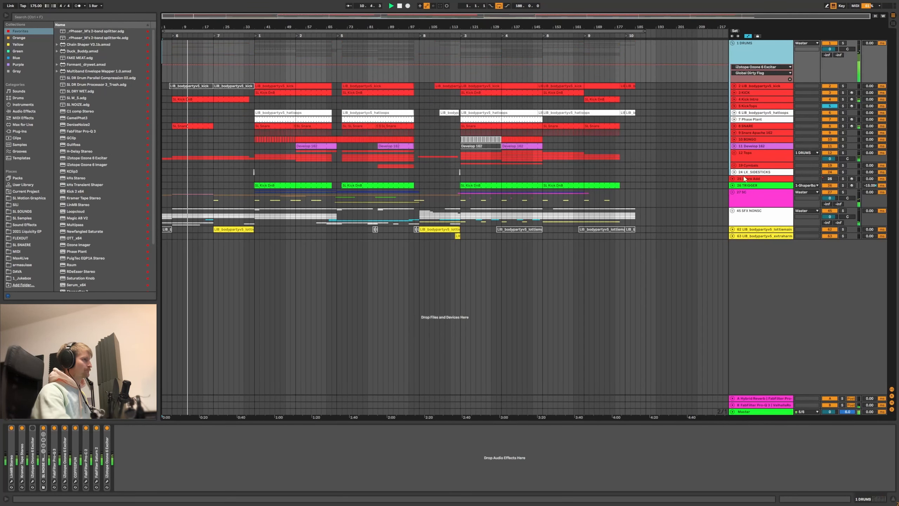
pyautogui.click(732, 192)
pyautogui.scroll(-2, 744, 287)
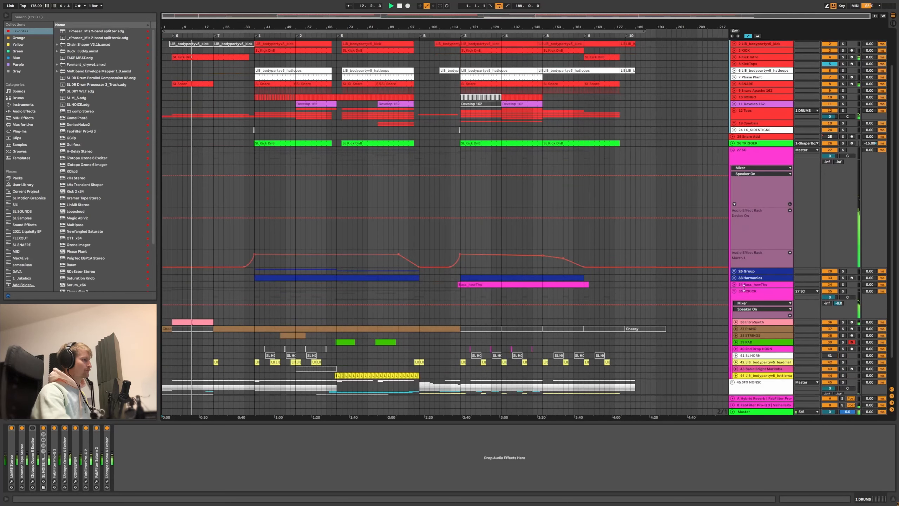
pyautogui.scroll(-2, 744, 288)
pyautogui.click(732, 350)
pyautogui.scroll(-3, 673, 256)
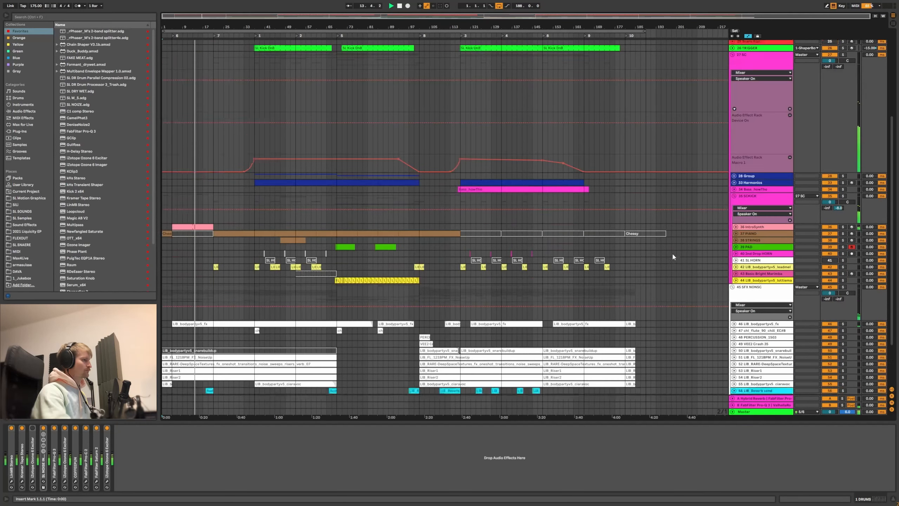
pyautogui.scroll(-3, 671, 252)
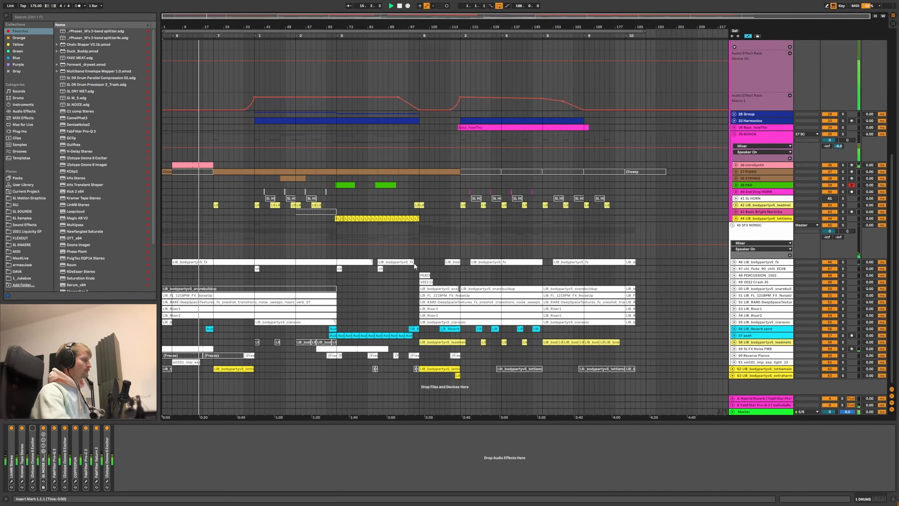
# - Unfold the PIANO track and the LIB_bodypartyv5 audio tracks 62 and 63 to examine their clips
pyautogui.moveTo(202, 26); pyautogui.dragTo(201, 70)
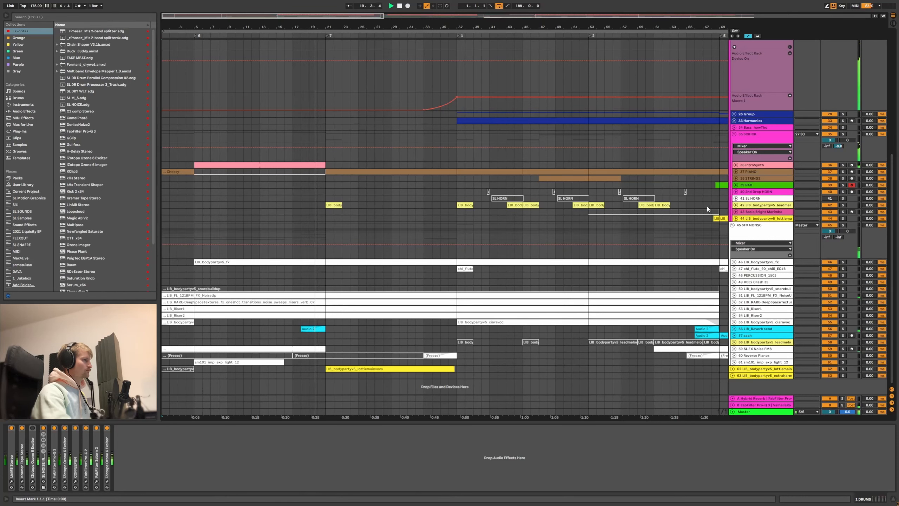
pyautogui.click(736, 171)
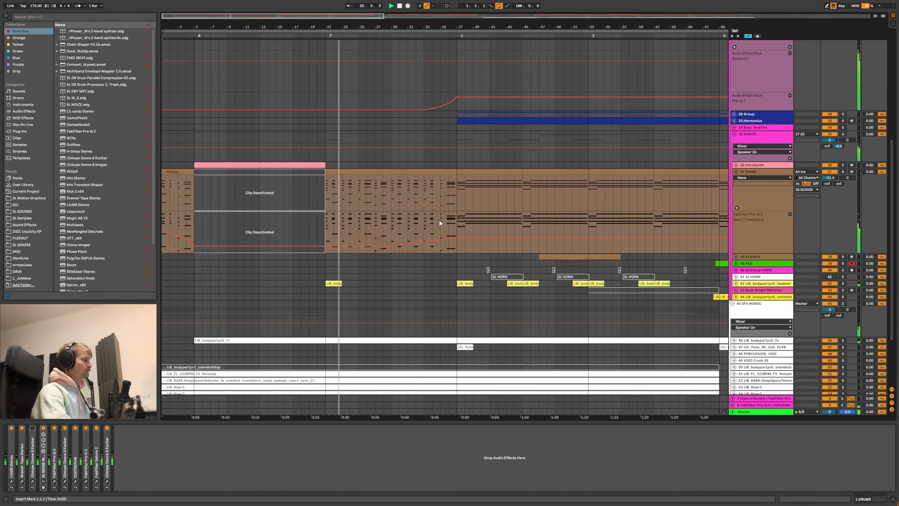
pyautogui.scroll(-5, 439, 213)
pyautogui.click(731, 375)
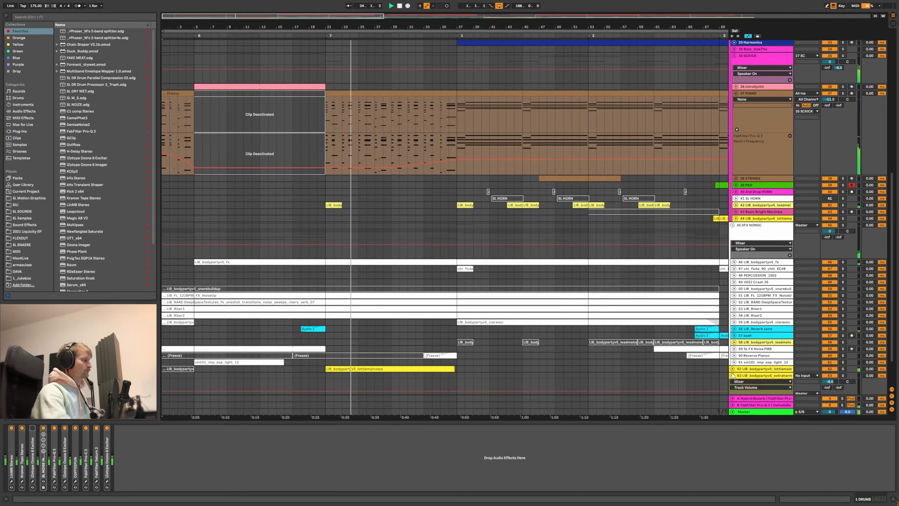
pyautogui.click(732, 369)
pyautogui.scroll(-8, 381, 293)
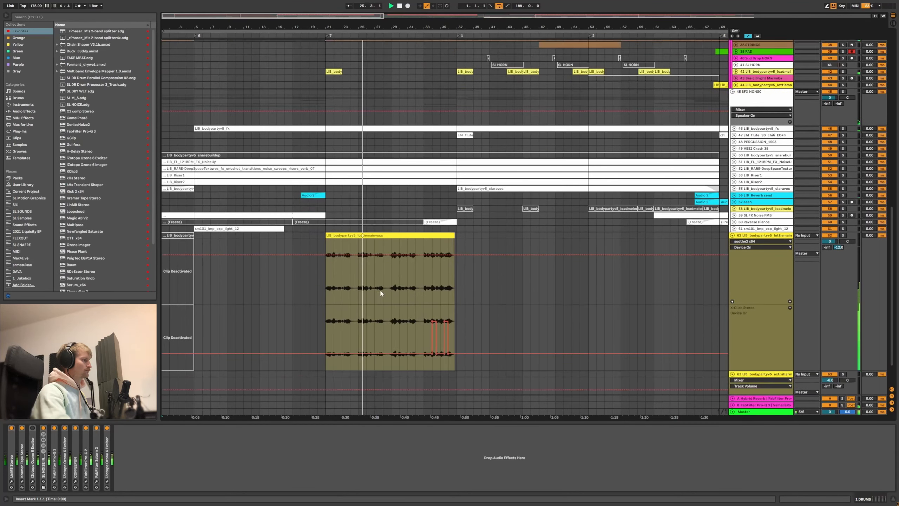
pyautogui.scroll(4, 383, 48)
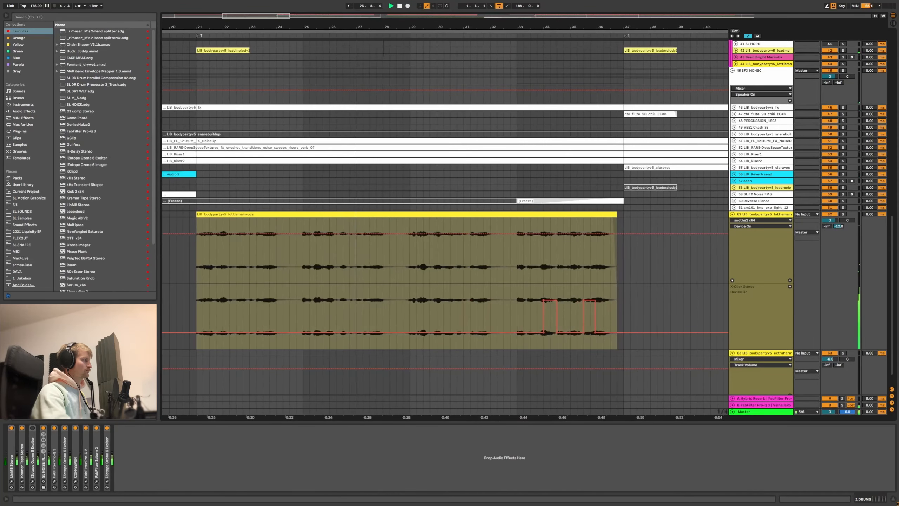
# - Fold the LIB_bodypartyv5 audio tracks 62 and 63 back to their compact height
pyautogui.scroll(-8, 279, 247)
pyautogui.scroll(1, 286, 259)
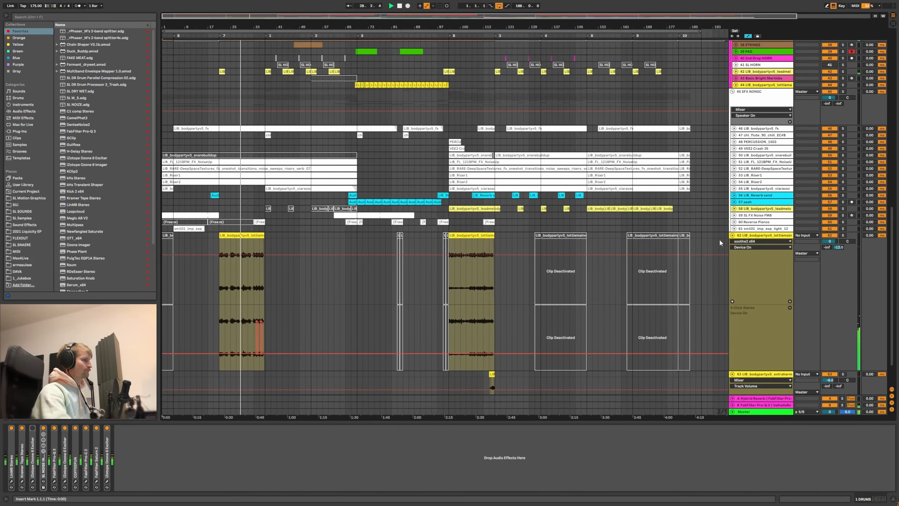
pyautogui.click(732, 235)
pyautogui.click(732, 242)
pyautogui.scroll(5, 243, 204)
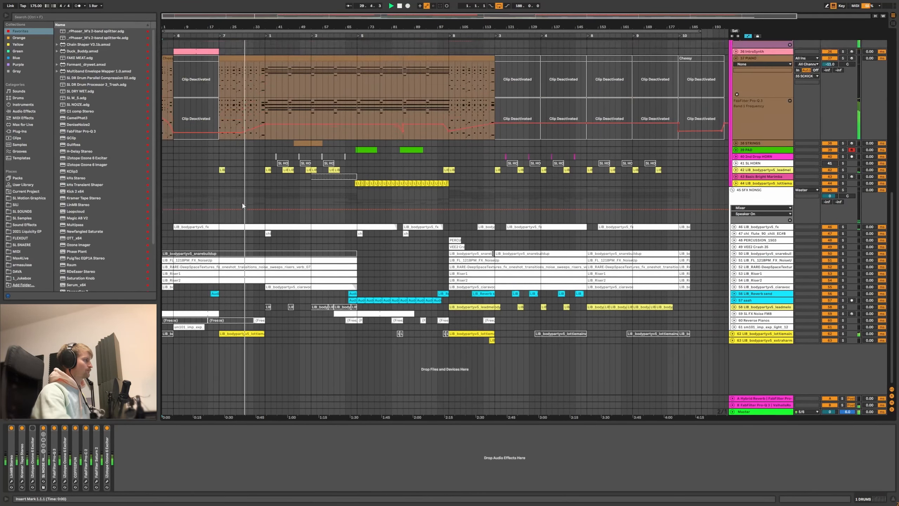
# - Place the insert marker at bar 37 on the PIANO track and fold the track
pyautogui.scroll(3, 243, 204)
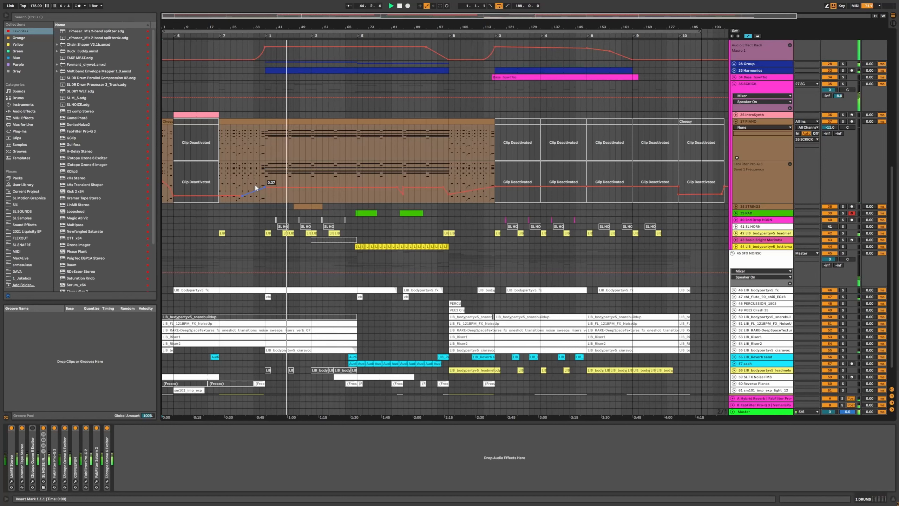
pyautogui.click(268, 140)
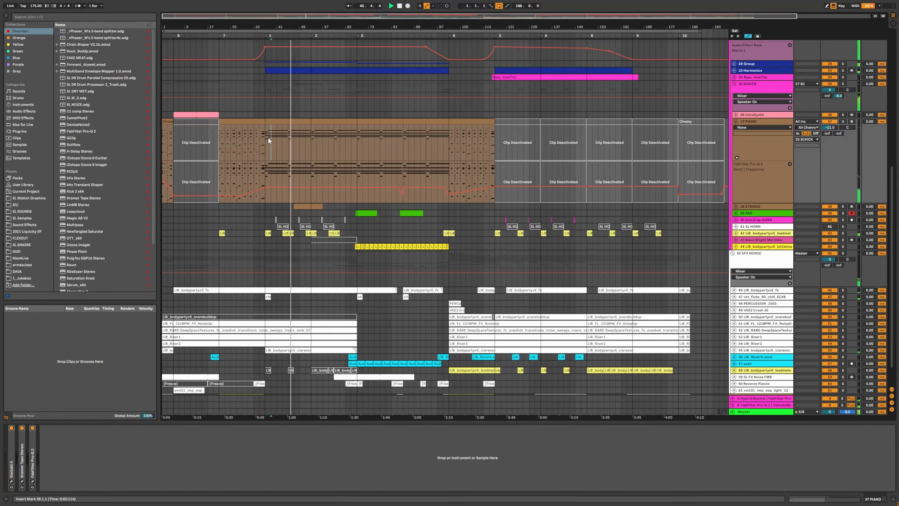
pyautogui.click(267, 141)
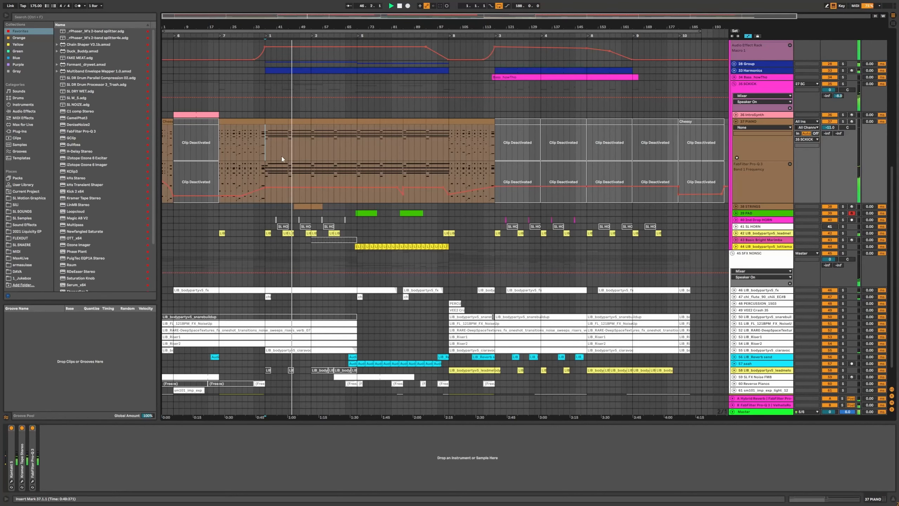
pyautogui.click(736, 122)
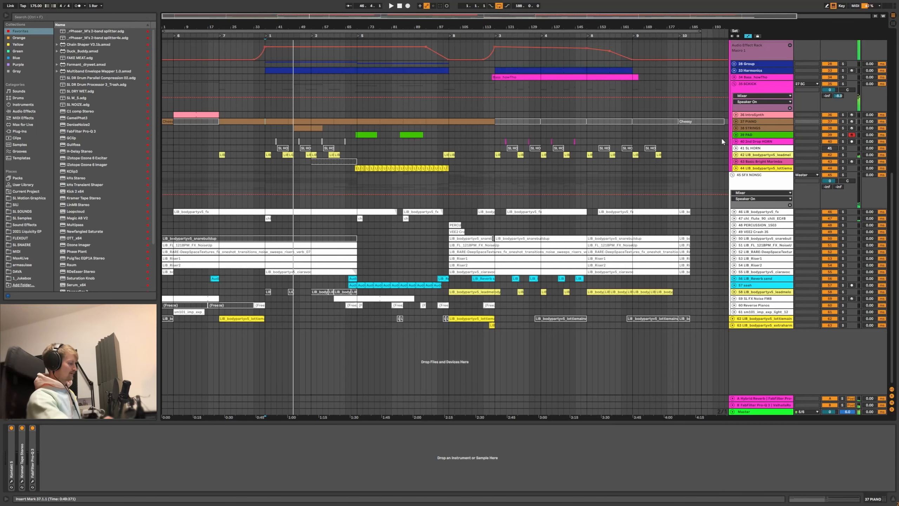
# - Look through the whole arrangement from drums and bass down to the effects tracks, selecting the SCKICK group on the way
pyautogui.scroll(3, 513, 231)
pyautogui.scroll(8, 513, 233)
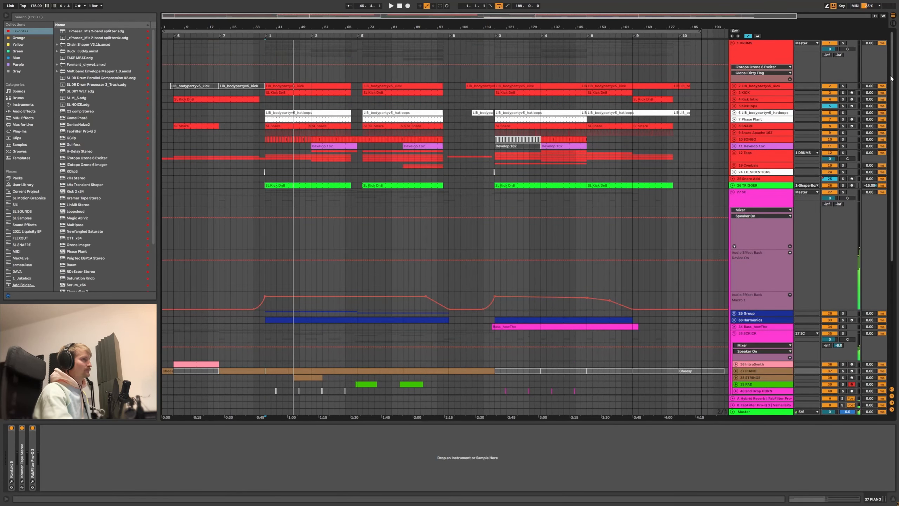
pyautogui.scroll(-2, 891, 78)
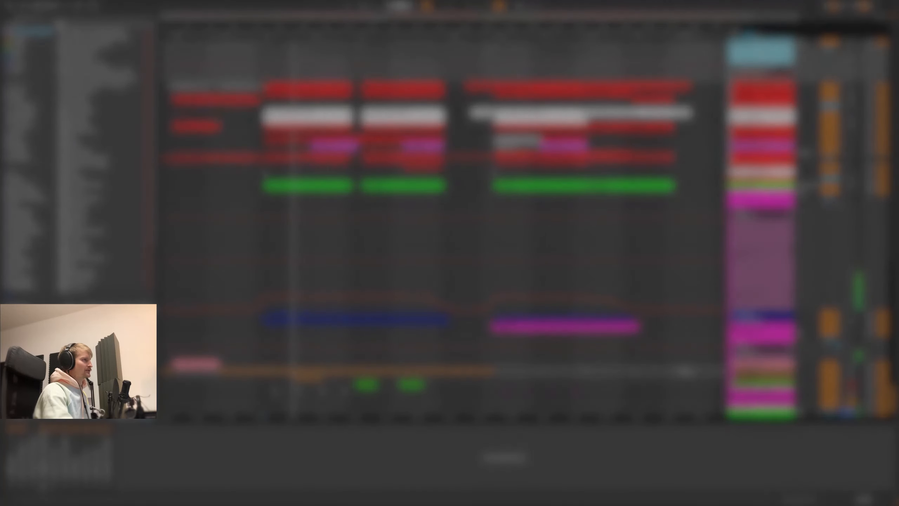
pyautogui.moveTo(893, 63); pyautogui.dragTo(893, 151)
pyautogui.click(764, 174)
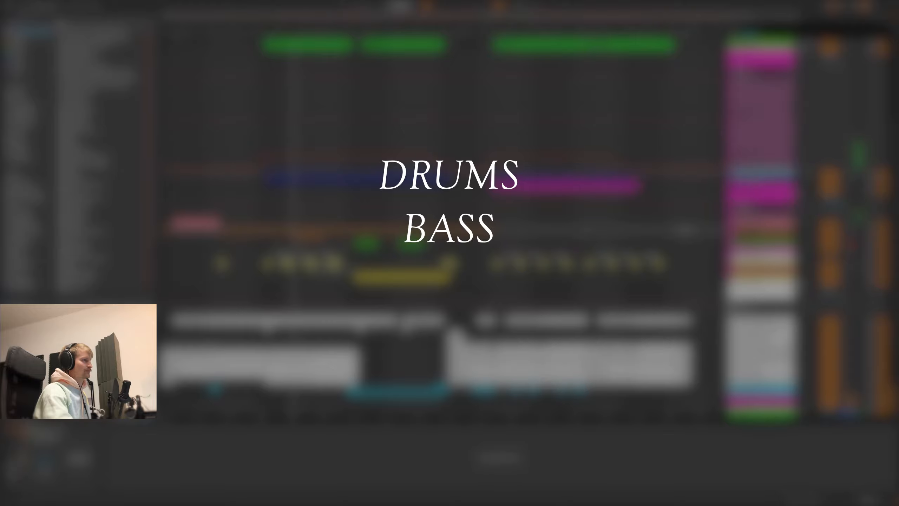
pyautogui.scroll(-4, 760, 199)
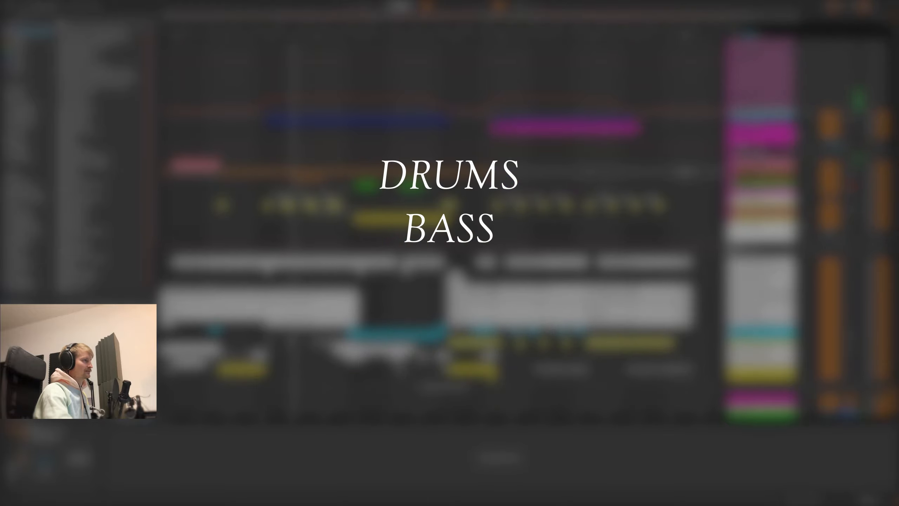
pyautogui.click(761, 138)
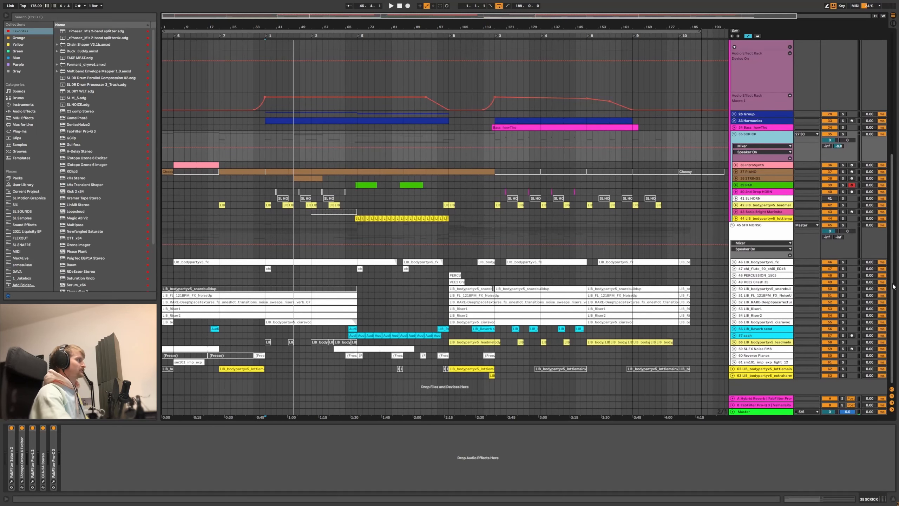
pyautogui.moveTo(893, 286); pyautogui.dragTo(890, 142)
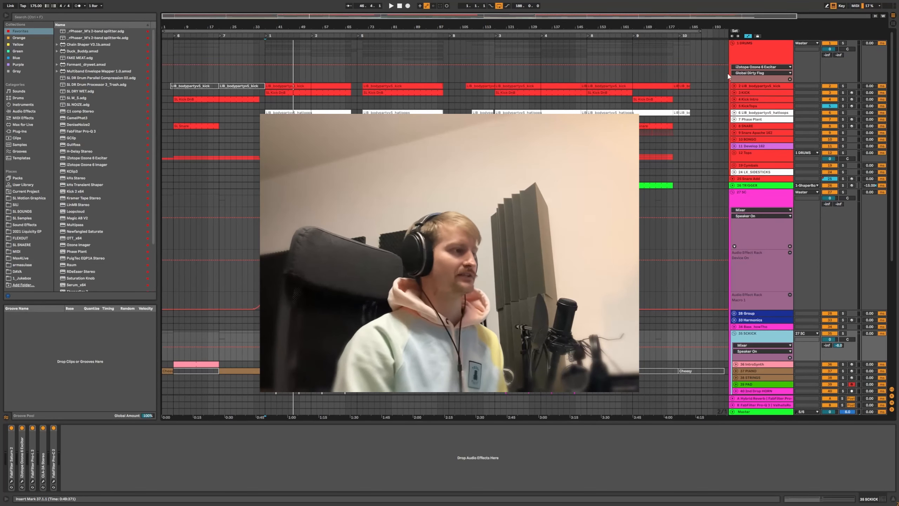
# - Unfold the PIANO track and place the insert marker at bar 21, where its active clip begins
pyautogui.scroll(-4, 629, 203)
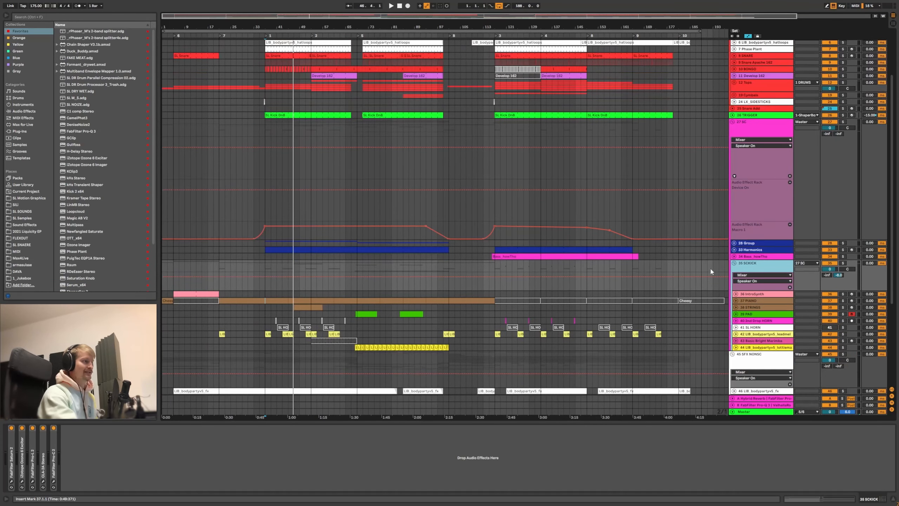
pyautogui.click(736, 300)
pyautogui.scroll(-5, 714, 291)
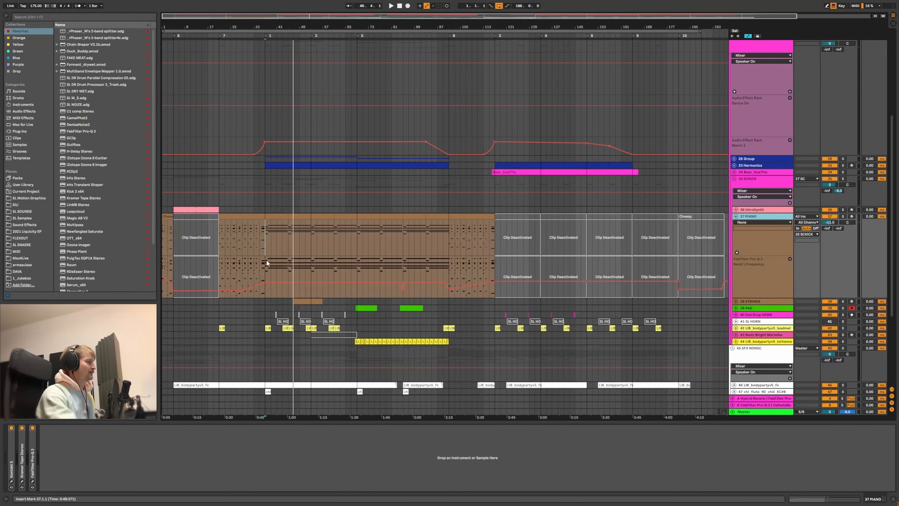
pyautogui.click(218, 233)
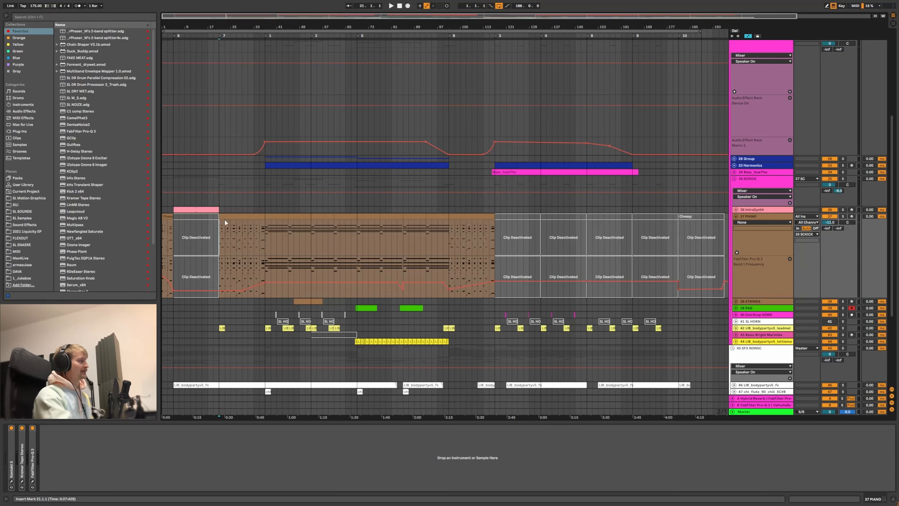
pyautogui.press('+')
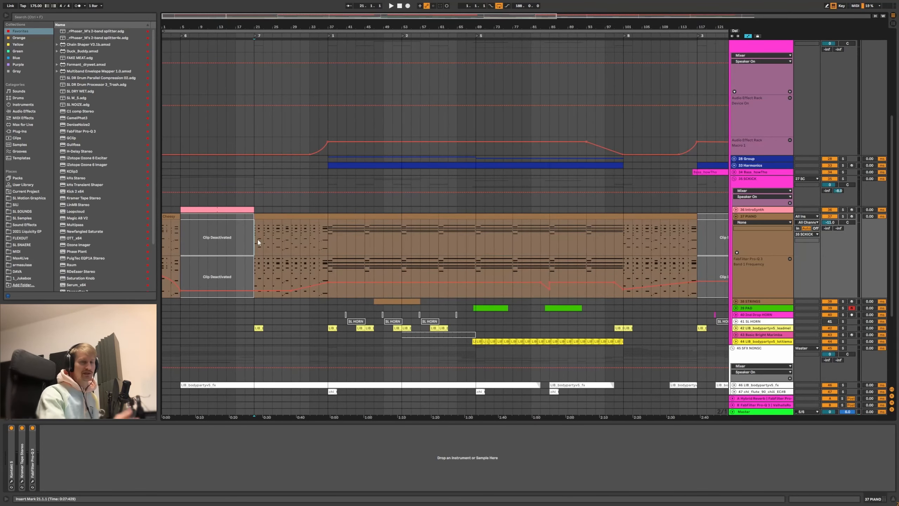
# - Fold the PIANO track, unfold IntroSynth, and play IntroSynth soloed from bar 5
pyautogui.click(736, 215)
pyautogui.click(735, 209)
pyautogui.click(275, 263)
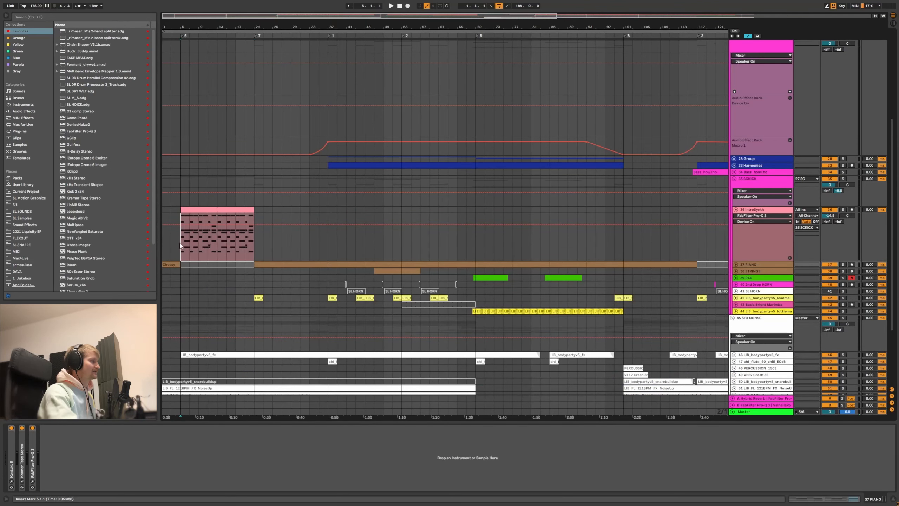
pyautogui.click(753, 261)
pyautogui.click(843, 209)
pyautogui.press('space')
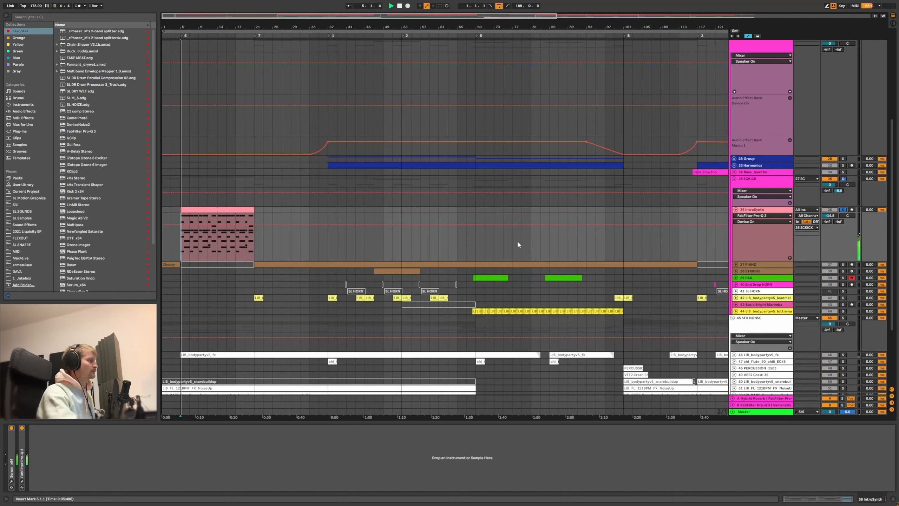
# - Examine IntroSynth's Serum patch and its FabFilter Pro-Q 3 curve, closing each plugin window after viewing
pyautogui.click(12, 481)
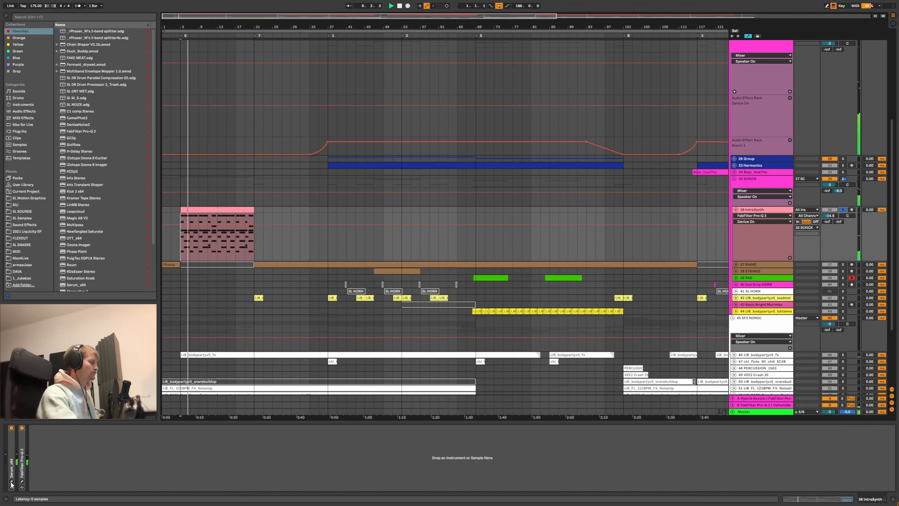
pyautogui.moveTo(227, 102); pyautogui.dragTo(456, 92)
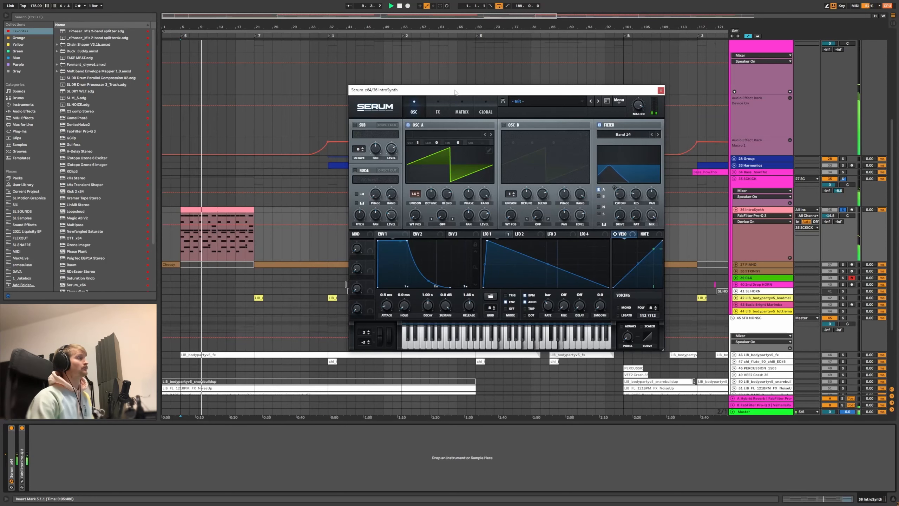
pyautogui.moveTo(455, 91); pyautogui.dragTo(401, 90)
pyautogui.moveTo(359, 193); pyautogui.dragTo(359, 177)
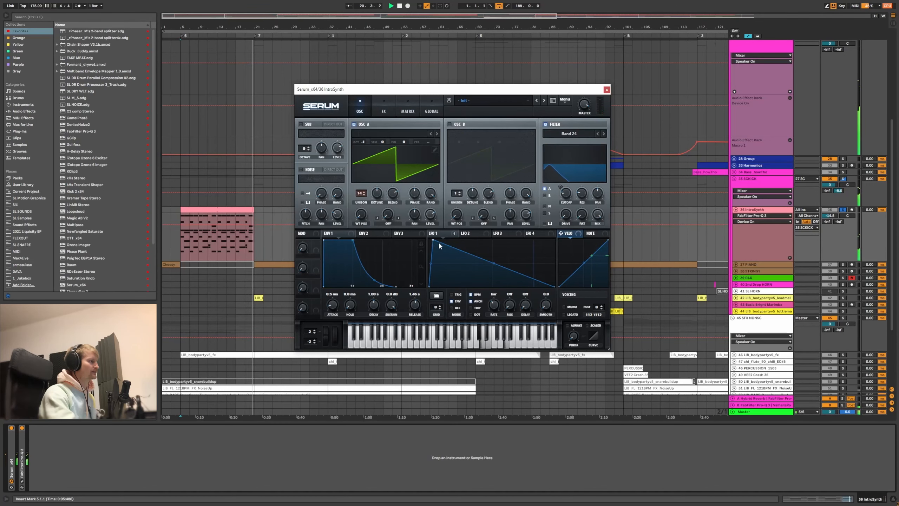
pyautogui.moveTo(415, 92); pyautogui.dragTo(358, 87)
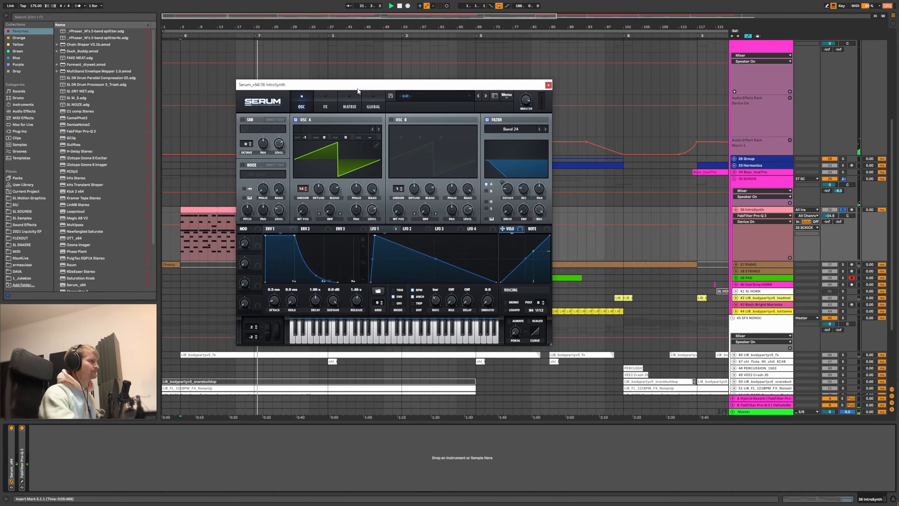
pyautogui.click(548, 85)
pyautogui.click(22, 482)
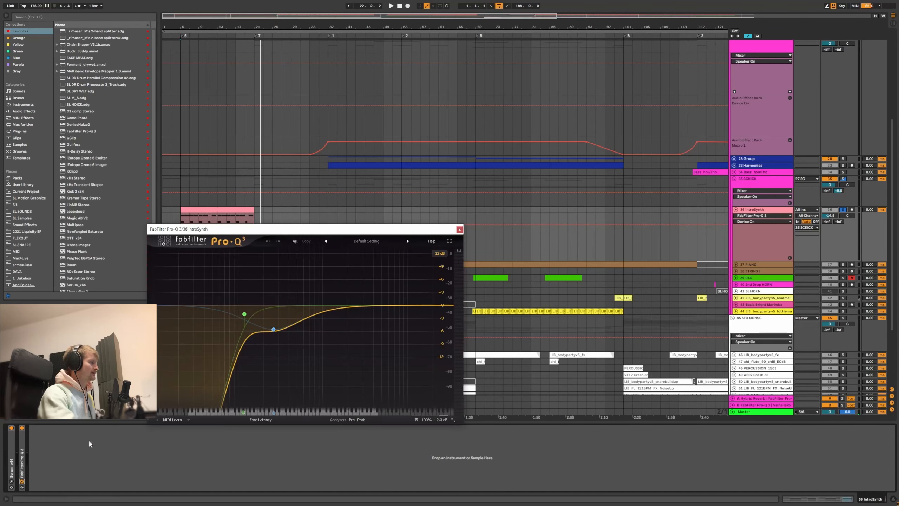
pyautogui.click(459, 229)
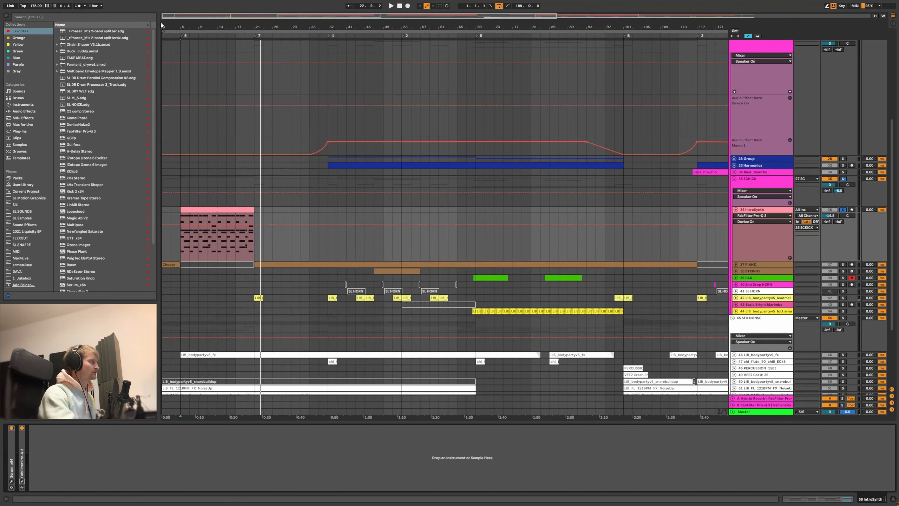
# - Select the PIANO track to show its device chain
pyautogui.moveTo(162, 26); pyautogui.dragTo(162, 32)
pyautogui.scroll(-1, 700, 239)
pyautogui.click(739, 252)
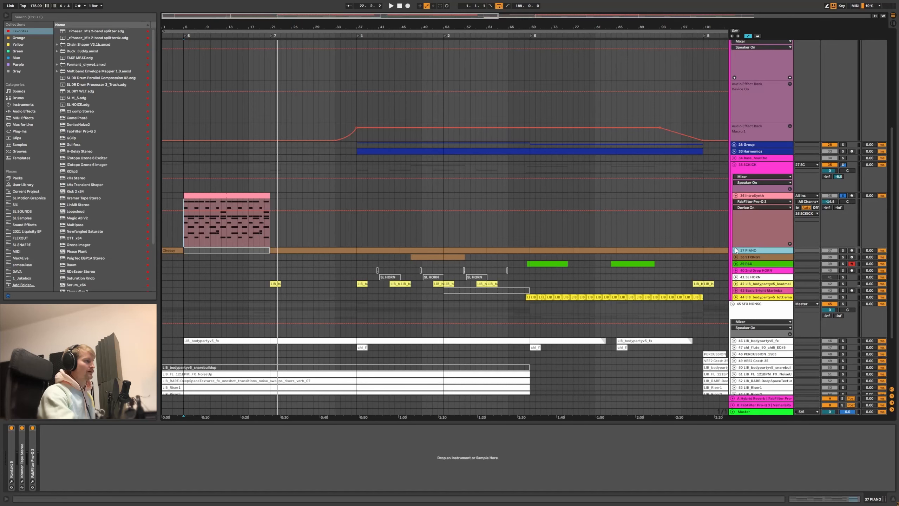
# - Unfold the PIANO track, fold IntroSynth, and play PIANO soloed from bar 21
pyautogui.click(736, 250)
pyautogui.scroll(-3, 699, 247)
pyautogui.click(278, 229)
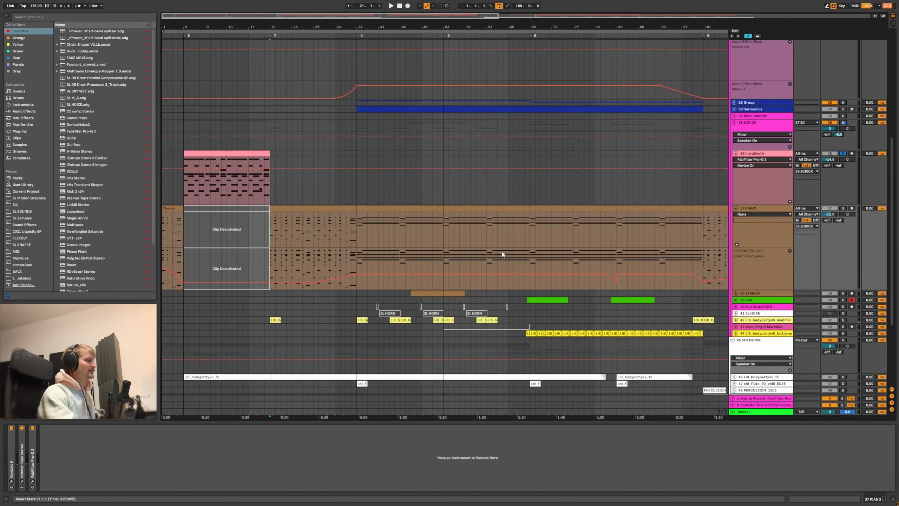
pyautogui.moveTo(356, 179)
pyautogui.mouseDown()
pyautogui.moveTo(273, 178)
pyautogui.moveTo(350, 164)
pyautogui.mouseUp()
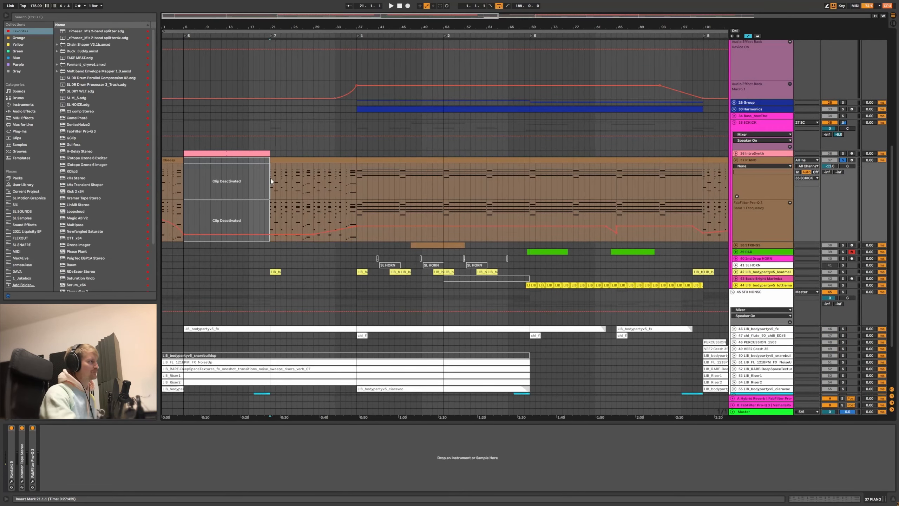
pyautogui.click(272, 179)
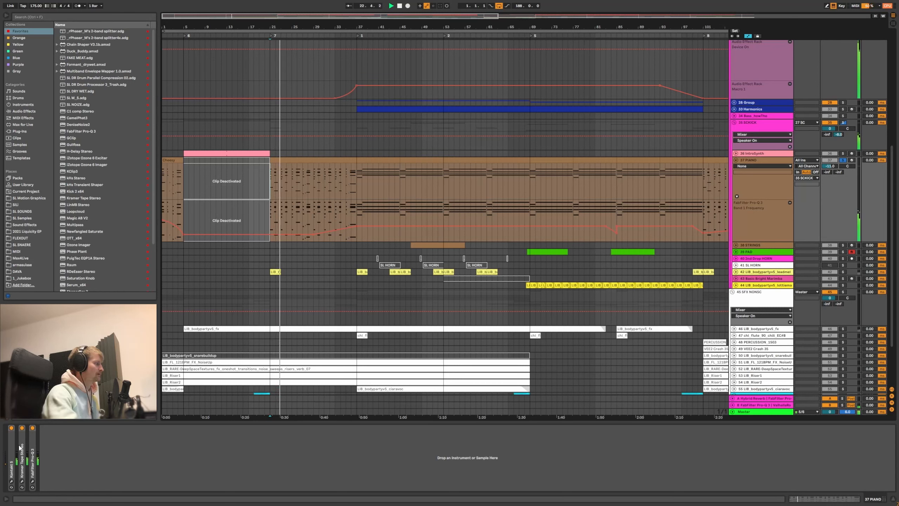
# - Examine PIANO's Kontakt instrument, Kramer Tape Stereo and FabFilter Pro-Q 3 curve, closing each plugin window after viewing
pyautogui.click(293, 168)
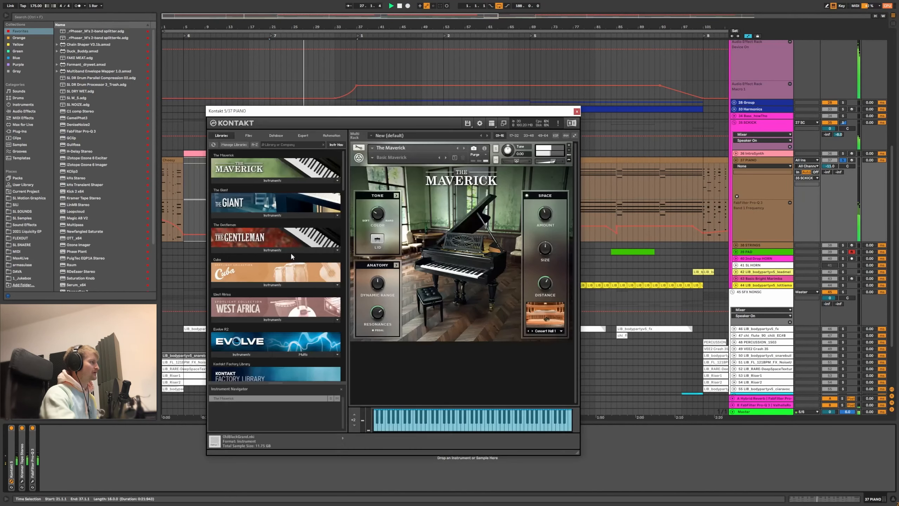
pyautogui.moveTo(405, 113); pyautogui.dragTo(368, 85)
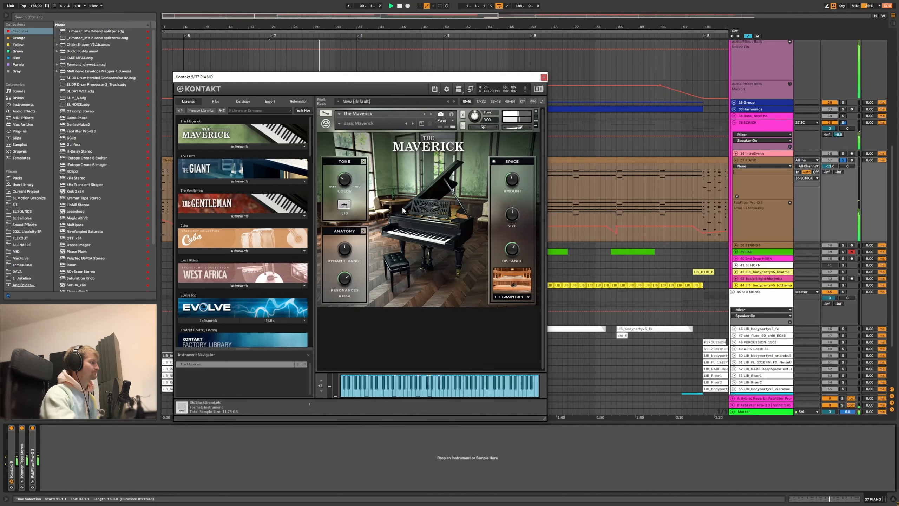
pyautogui.click(544, 76)
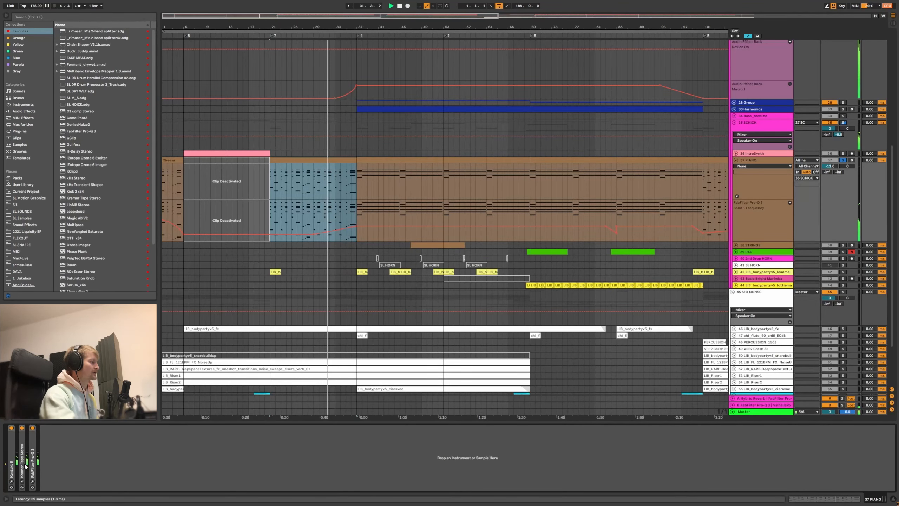
pyautogui.click(21, 482)
pyautogui.click(22, 482)
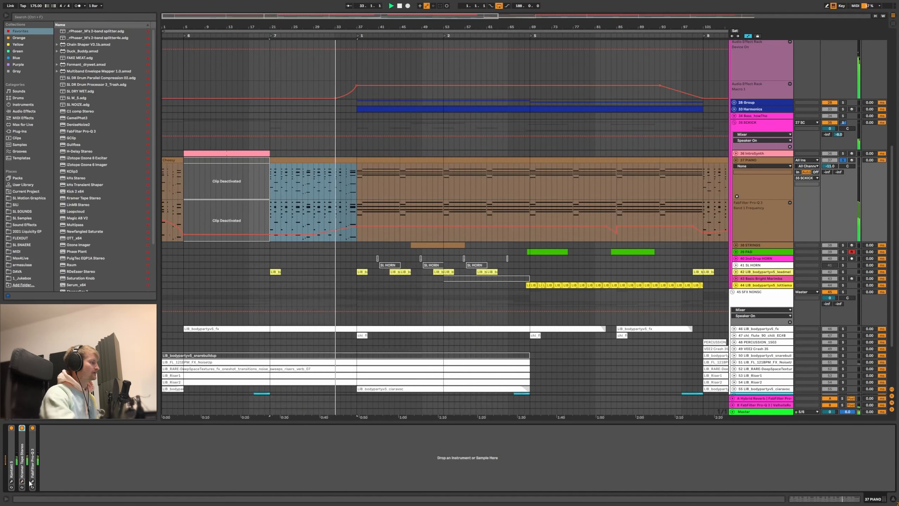
pyautogui.click(33, 481)
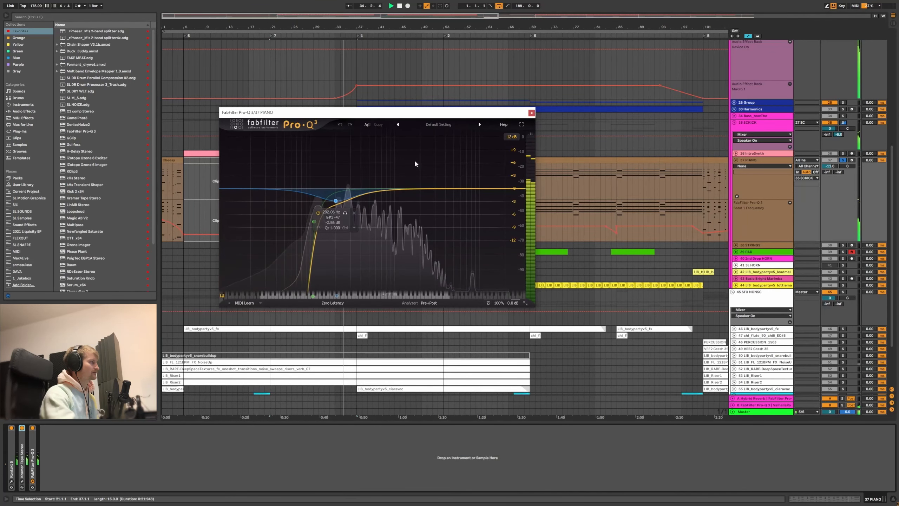
pyautogui.click(531, 113)
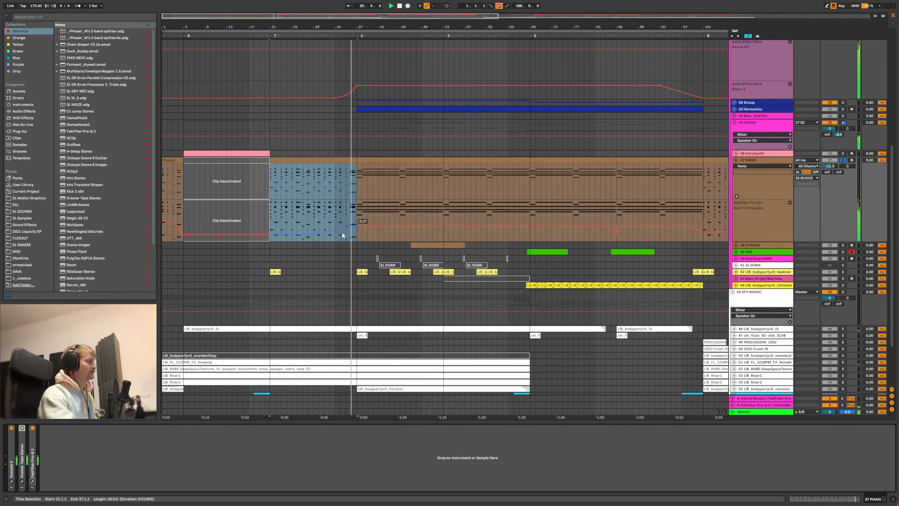
# - Mark out the PIANO section from bar 37 to bar 53 while it plays soloed
pyautogui.click(357, 217)
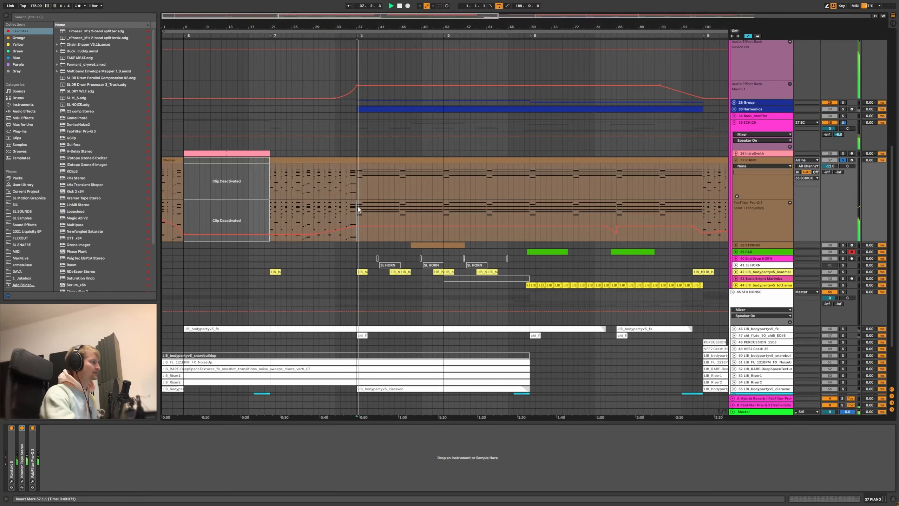
pyautogui.moveTo(357, 216); pyautogui.dragTo(443, 213)
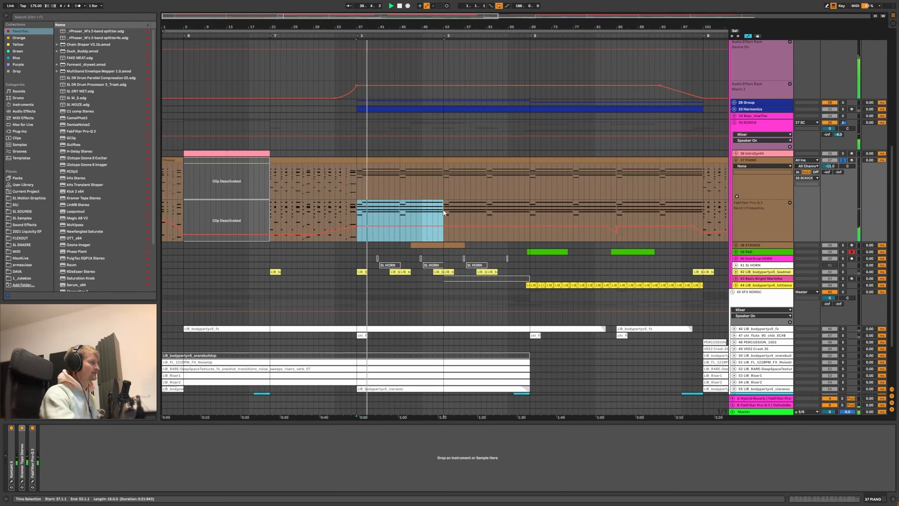
pyautogui.click(443, 213)
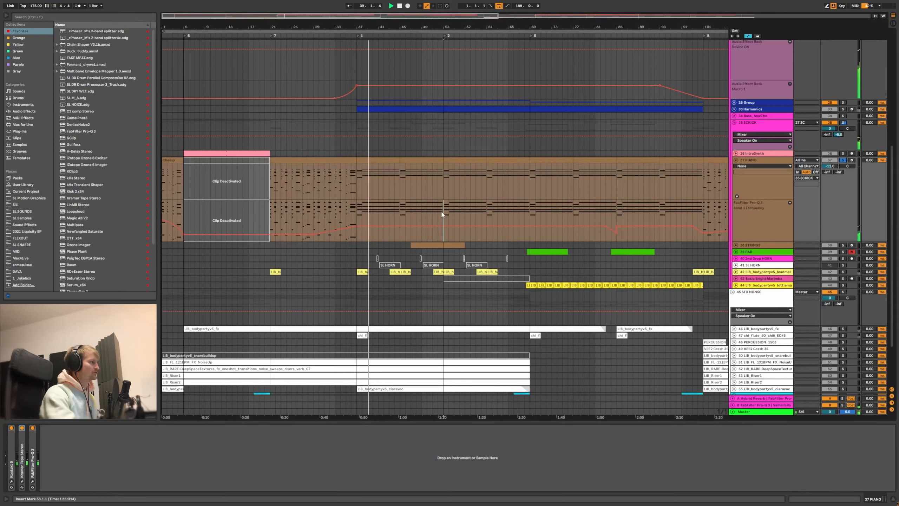
pyautogui.click(313, 214)
# - Show the device chain of track 42, LIB_bodypartyv5_leadmelody1, and unfold the track
pyautogui.scroll(-1, 306, 143)
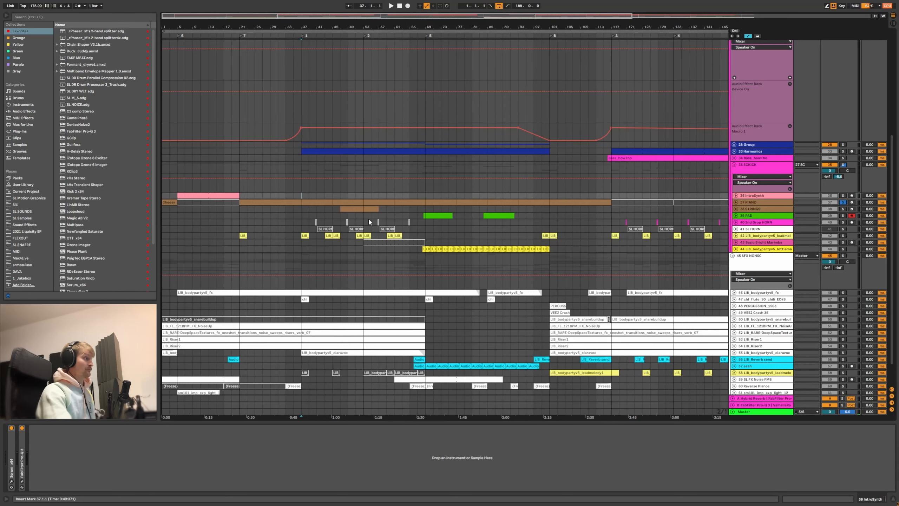
pyautogui.scroll(-1, 369, 222)
pyautogui.click(757, 228)
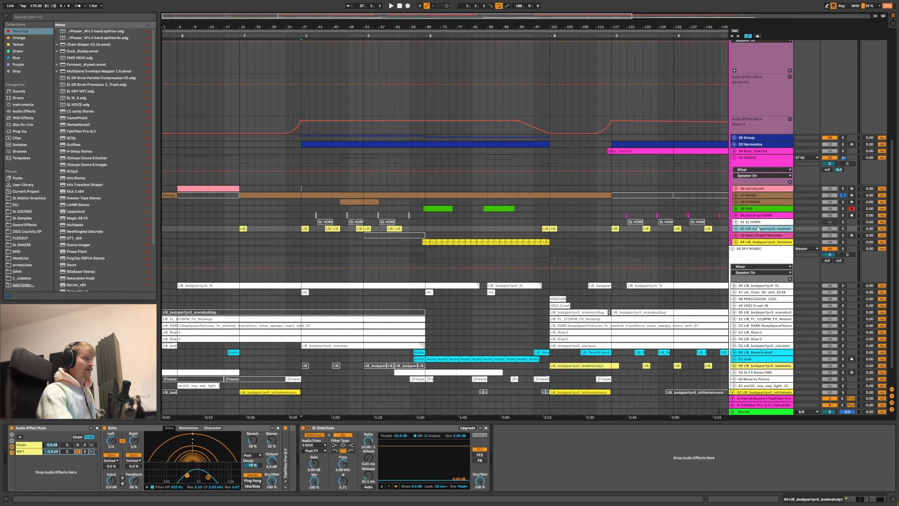
pyautogui.click(736, 229)
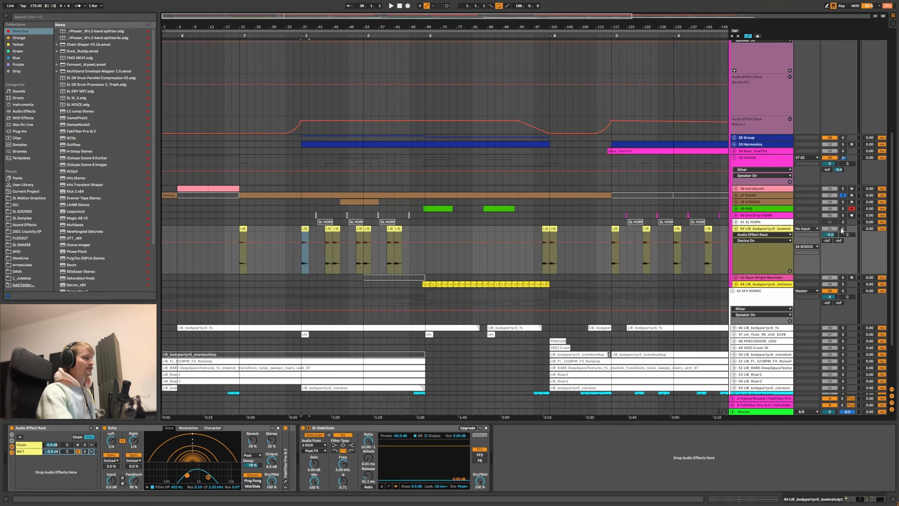
# - Bypass the Audio Effect Rack and SL SideChain on the lead melody track and audition its bar 37 clip soloed
pyautogui.click(24, 429)
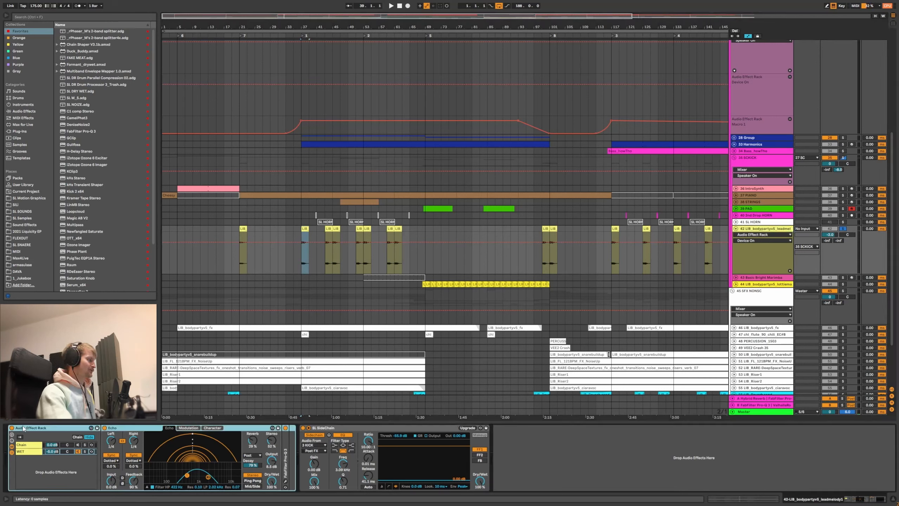
pyautogui.click(12, 427)
pyautogui.click(303, 427)
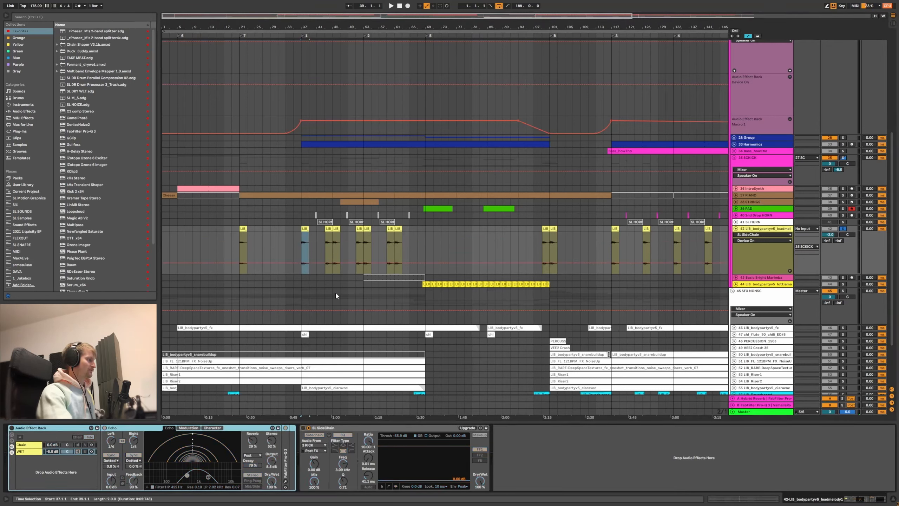
pyautogui.press('space')
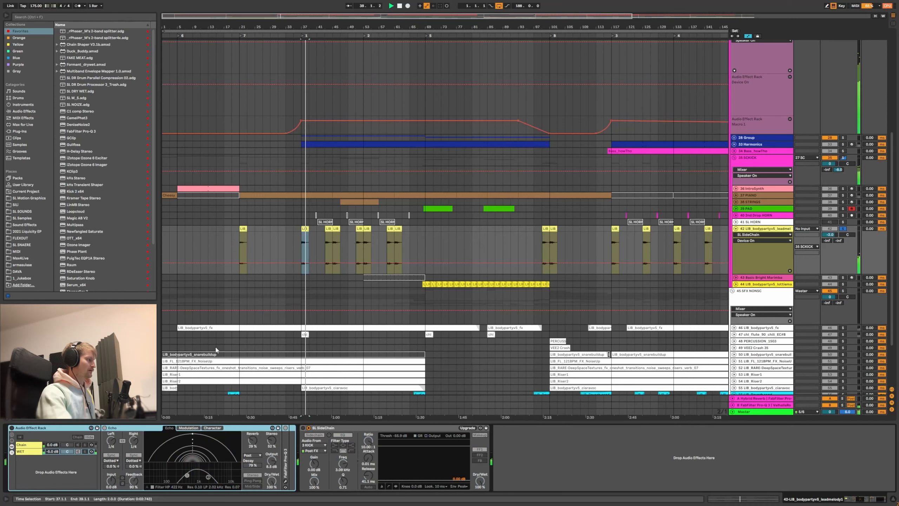
pyautogui.press('space')
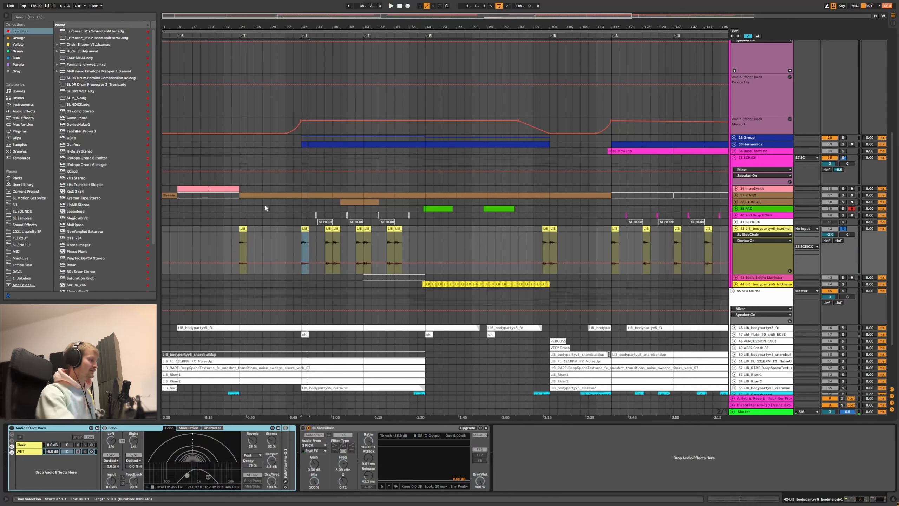
# - Re-enable the lead melody's Audio Effect Rack and SL SideChain and audition the clip from bar 37 with effects
pyautogui.click(28, 444)
pyautogui.click(24, 428)
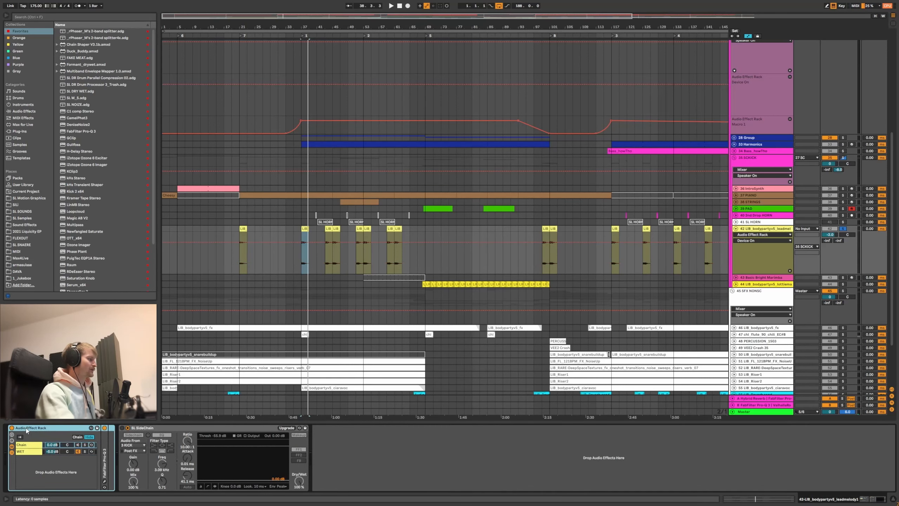
pyautogui.click(122, 428)
pyautogui.click(303, 236)
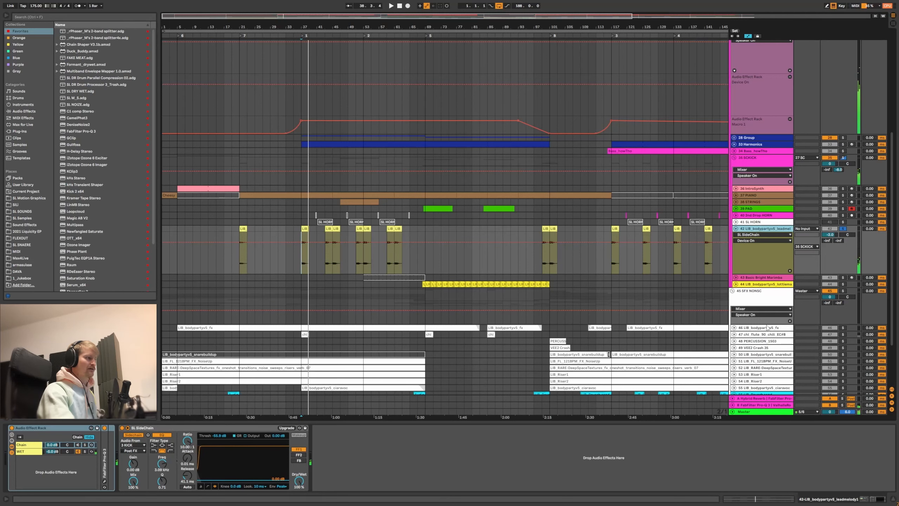
# - Examine the WET chain's Echo settings and FabFilter Pro-Q 3 curve in the lead melody's rack, closing the plugin window
pyautogui.scroll(-2, 762, 407)
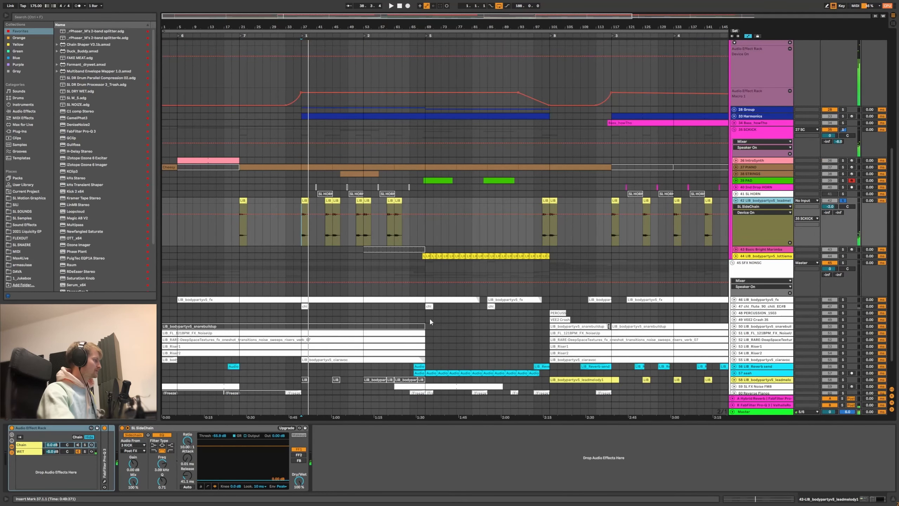
pyautogui.click(25, 452)
pyautogui.click(136, 447)
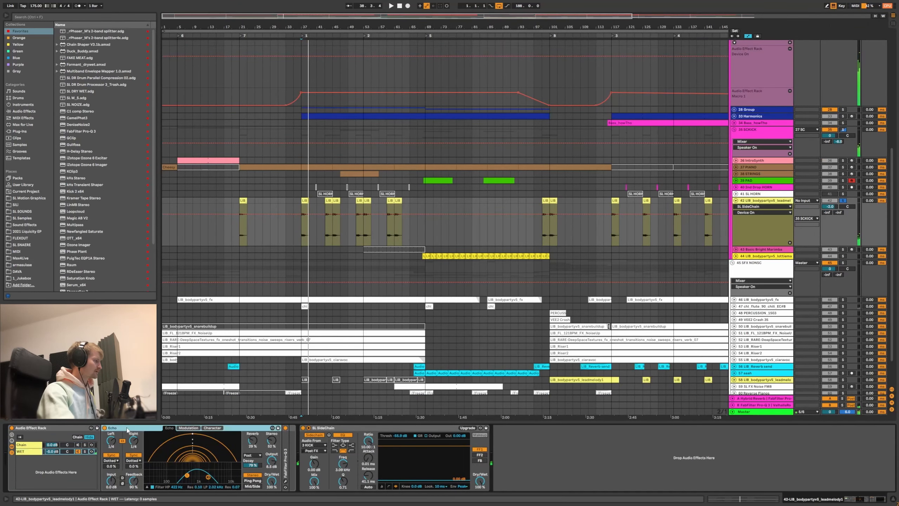
pyautogui.click(285, 481)
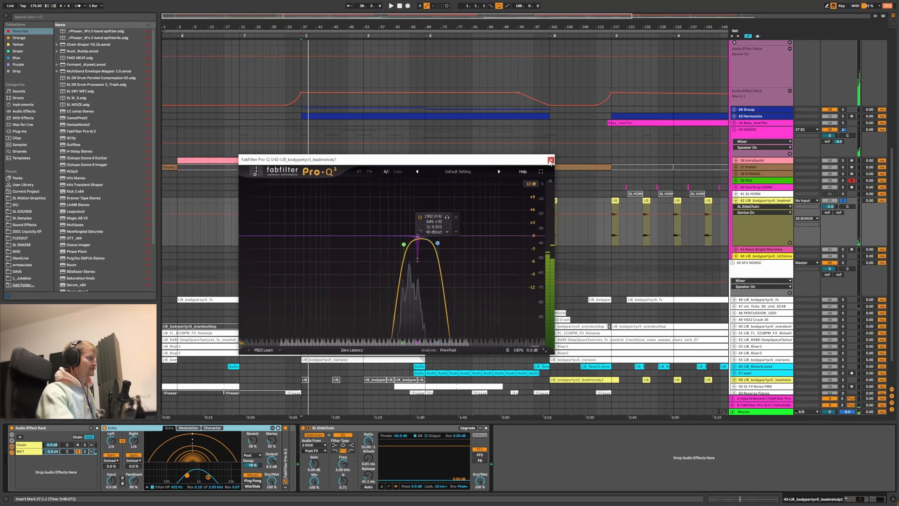
pyautogui.click(285, 480)
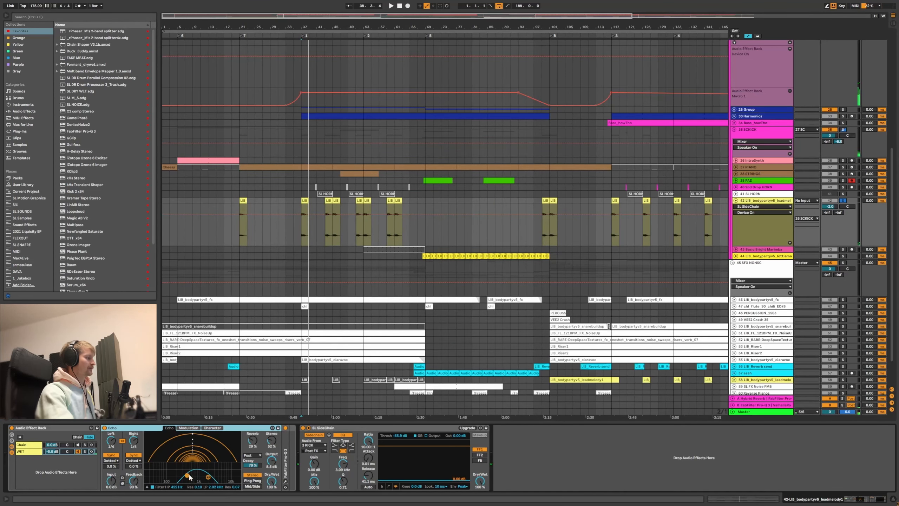
# - Compare the devices of the dry chain and the WET chain in the lead melody's Audio Effect Rack
pyautogui.click(37, 434)
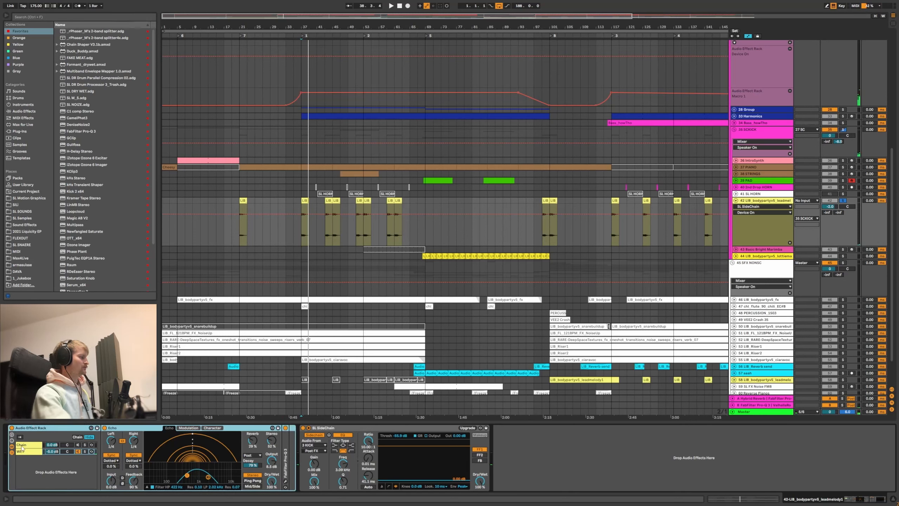
pyautogui.click(27, 447)
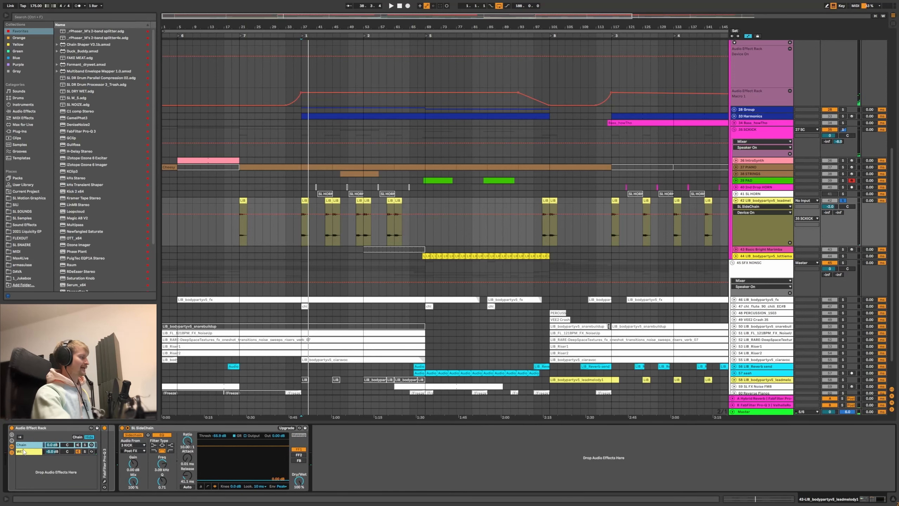
pyautogui.click(33, 428)
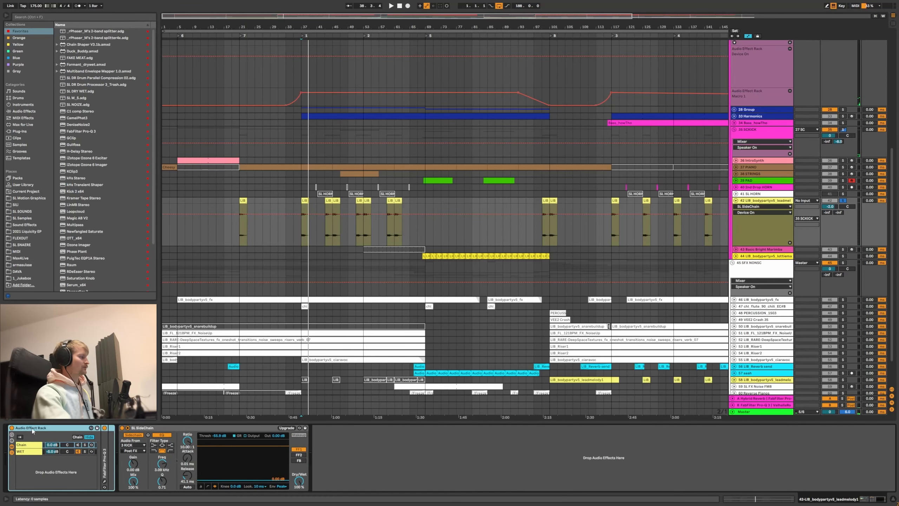
pyautogui.click(25, 451)
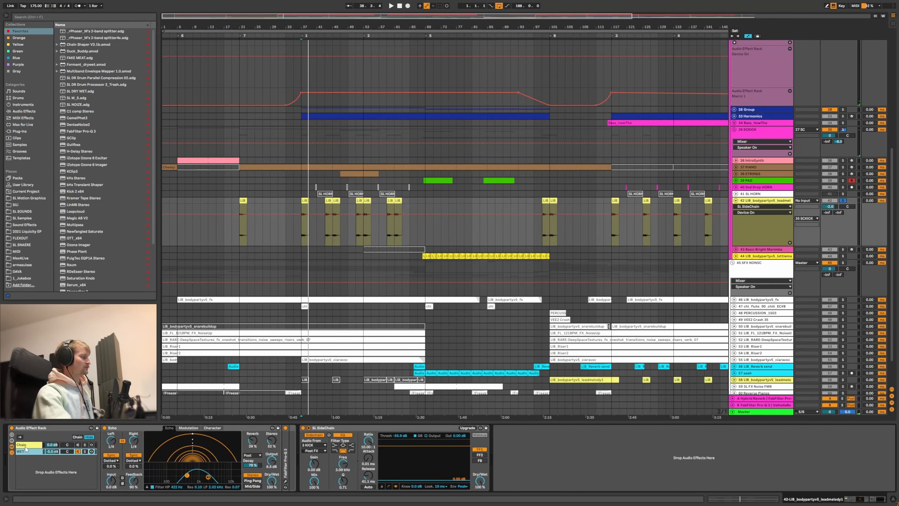
pyautogui.click(24, 445)
pyautogui.click(23, 451)
pyautogui.click(24, 445)
pyautogui.click(19, 452)
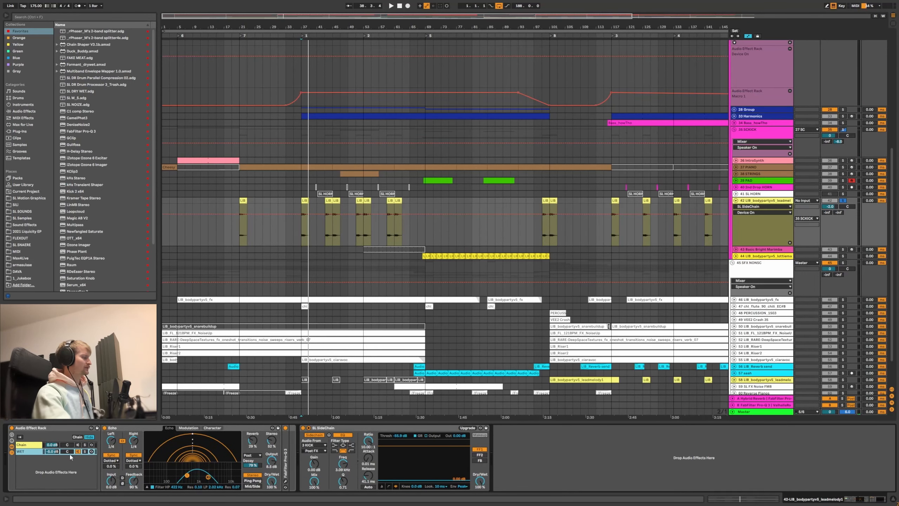
# - Add an empty Audio Effect Rack from the Utilities audio effects after SL SideChain on the lead melody track
pyautogui.click(18, 111)
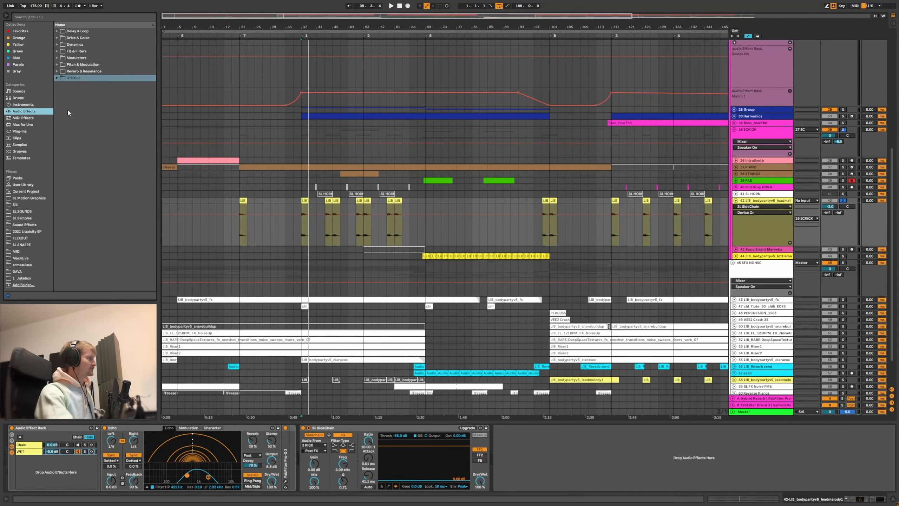
pyautogui.click(57, 79)
pyautogui.click(89, 85)
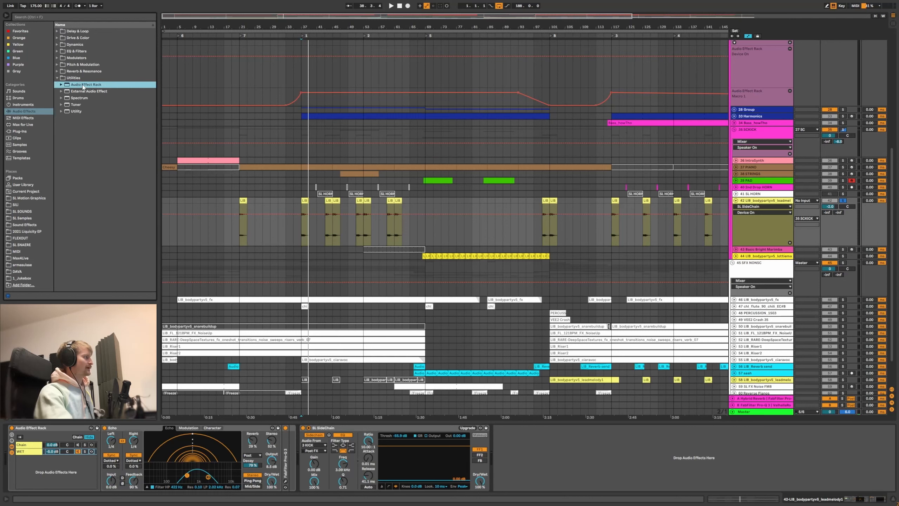
pyautogui.moveTo(84, 87); pyautogui.dragTo(534, 443)
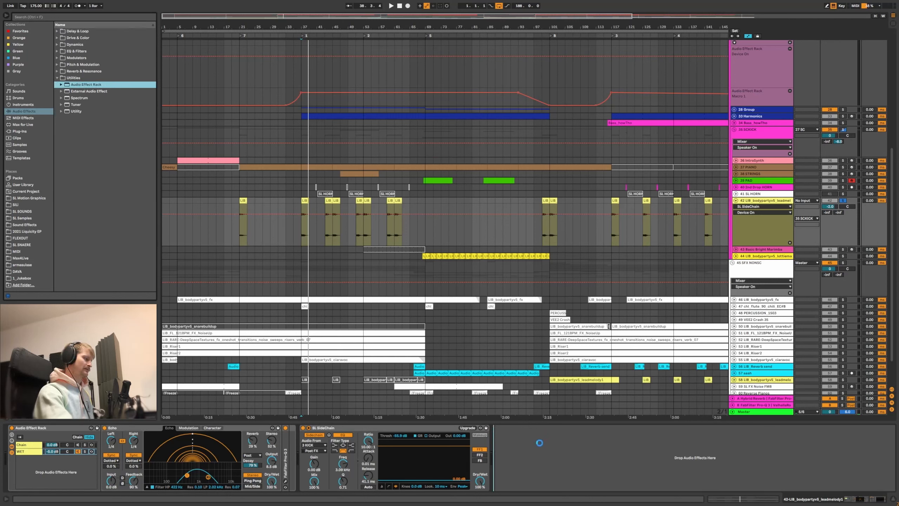
# - Create two chains in the new Audio Effect Rack and select each in turn
pyautogui.click(512, 445)
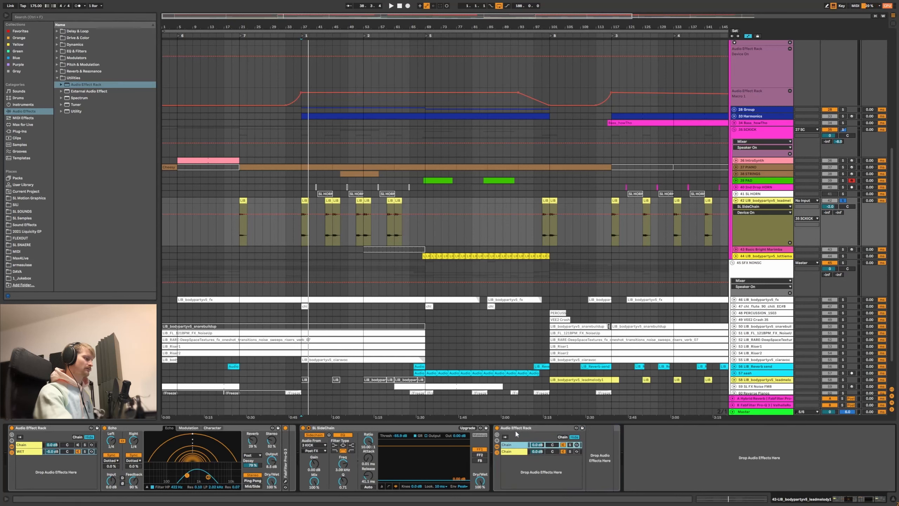
pyautogui.click(516, 434)
pyautogui.click(510, 446)
pyautogui.click(509, 452)
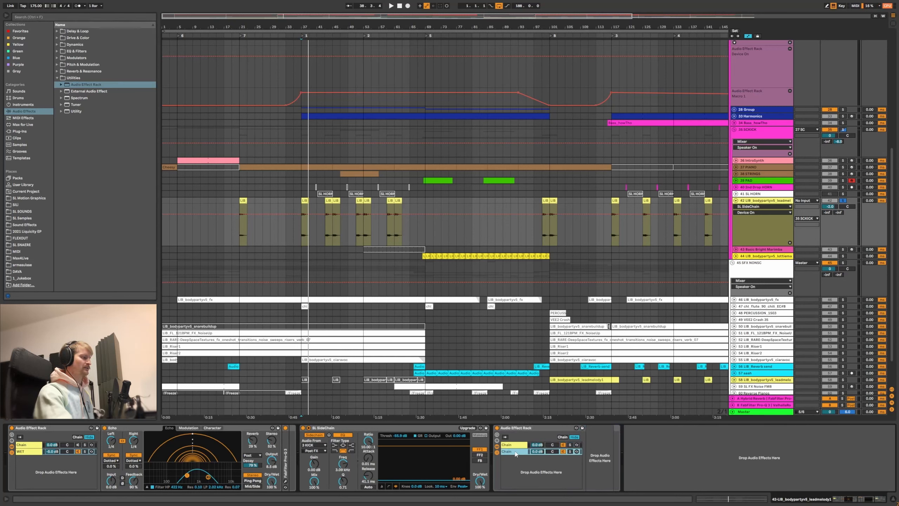
# - Point out saving the new two-chain Audio Effect Rack as a default preset, and delete that rack from the lead melody track
pyautogui.click(514, 429)
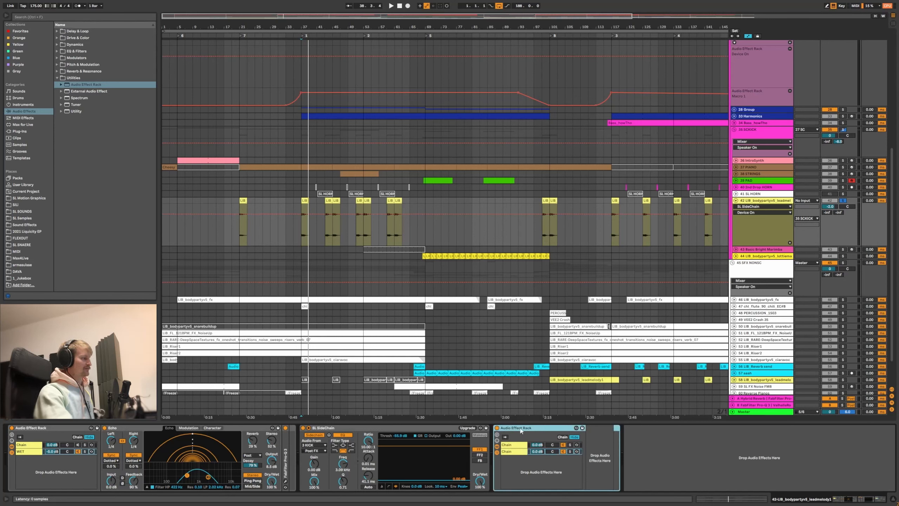
pyautogui.rightClick(515, 430)
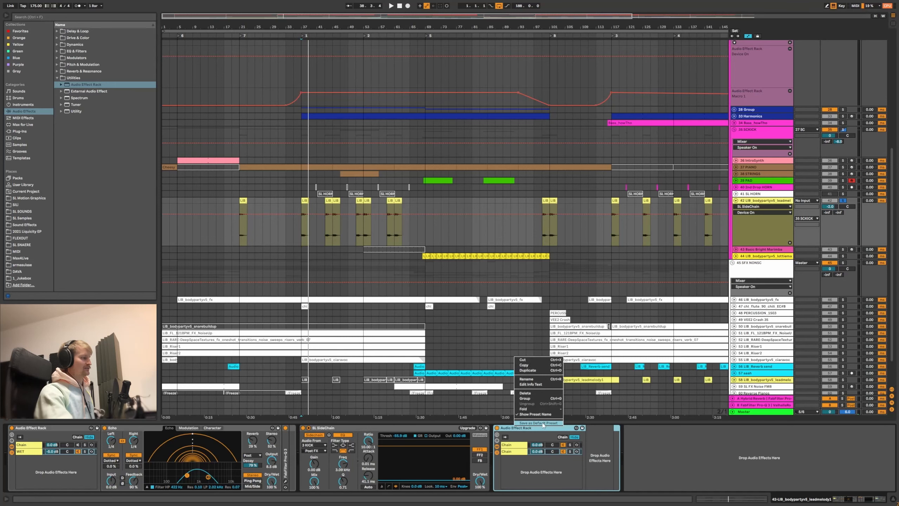
pyautogui.click(509, 445)
pyautogui.click(511, 452)
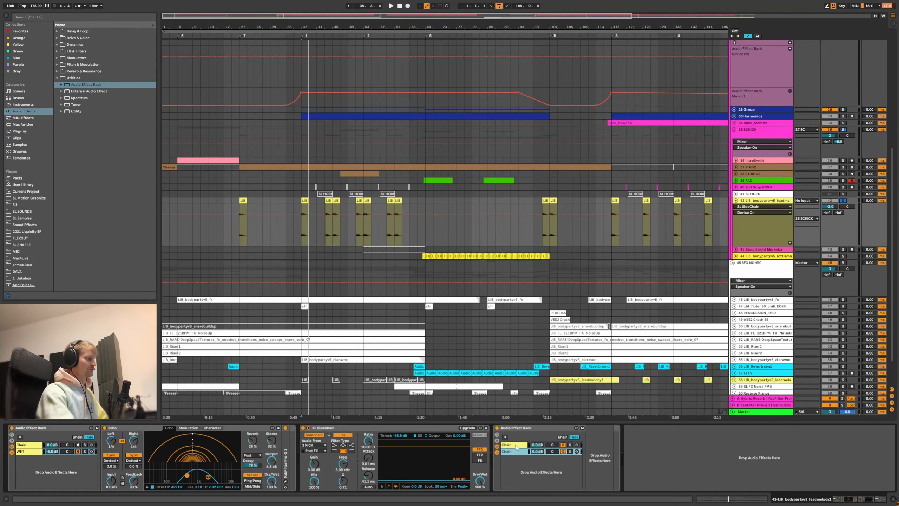
pyautogui.click(522, 437)
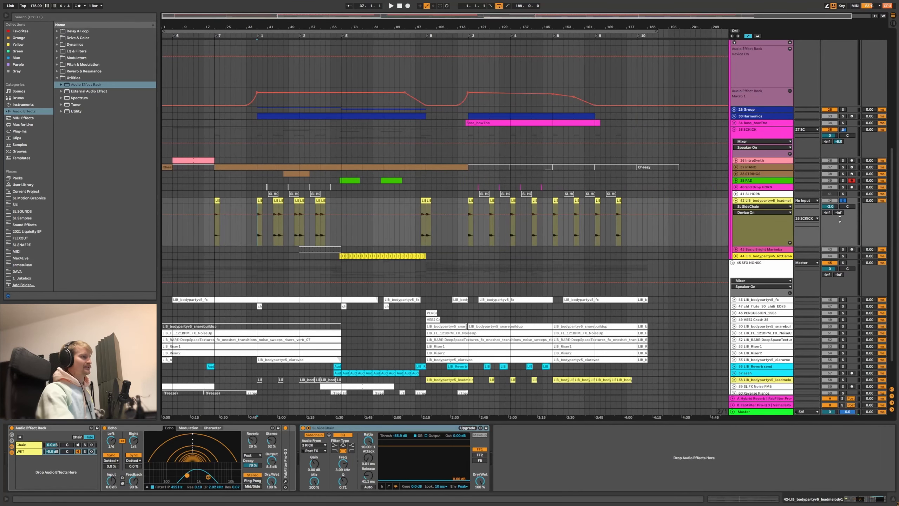
# - Play the drop from bar 37, collapse the lead melody track and expand the STRINGS track, keeping PIANO collapsed
pyautogui.press('space')
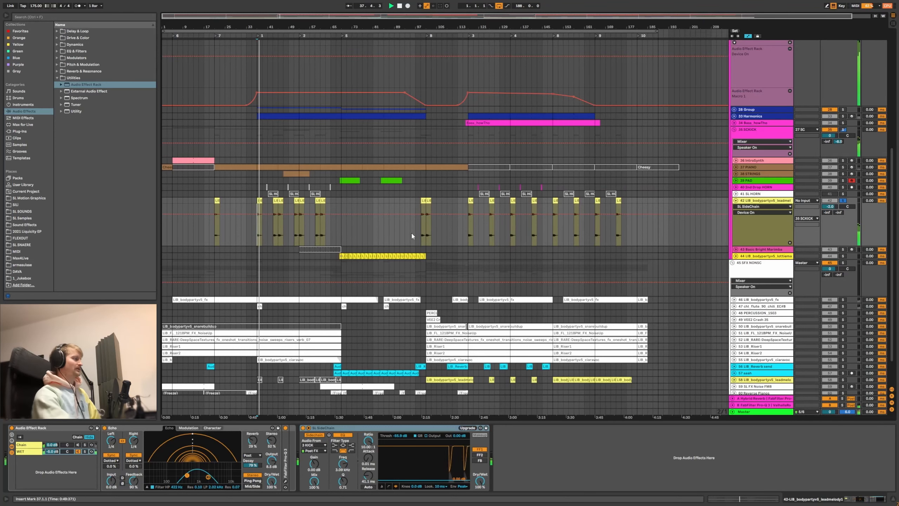
pyautogui.click(736, 201)
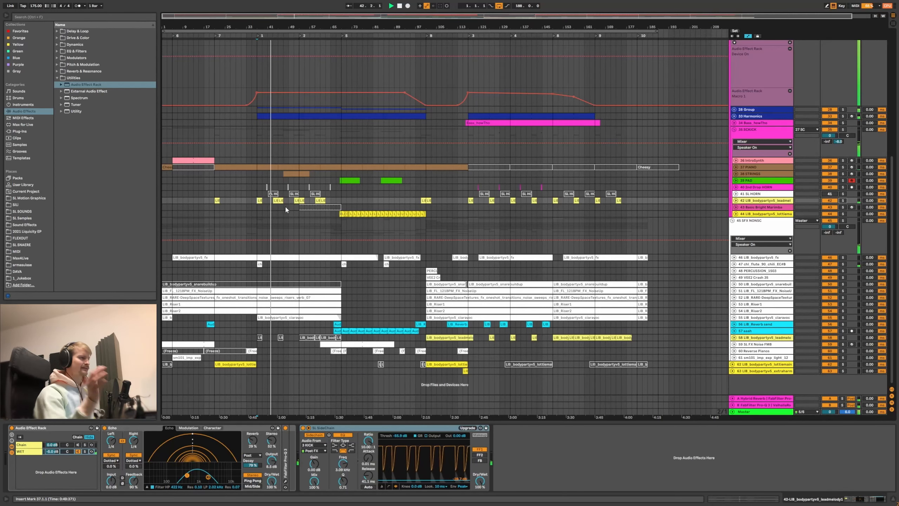
pyautogui.click(736, 174)
pyautogui.click(736, 167)
pyautogui.scroll(-2, 604, 182)
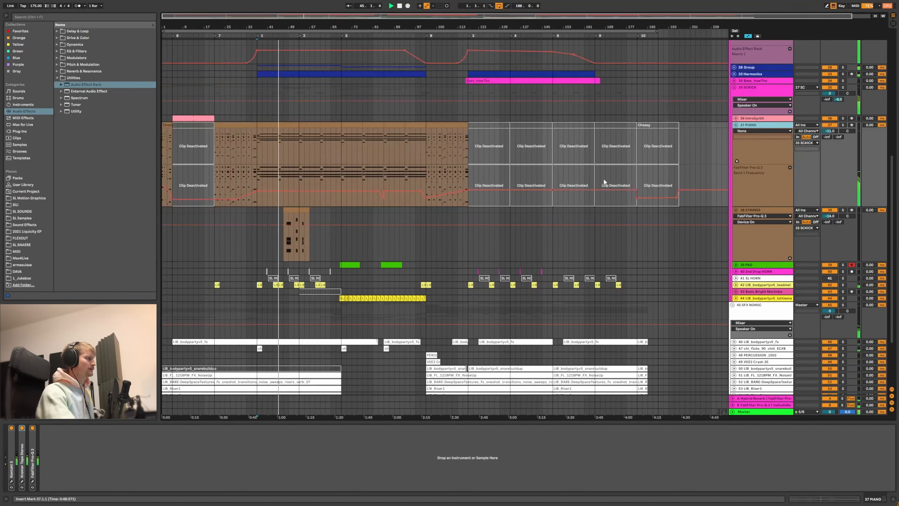
pyautogui.click(736, 125)
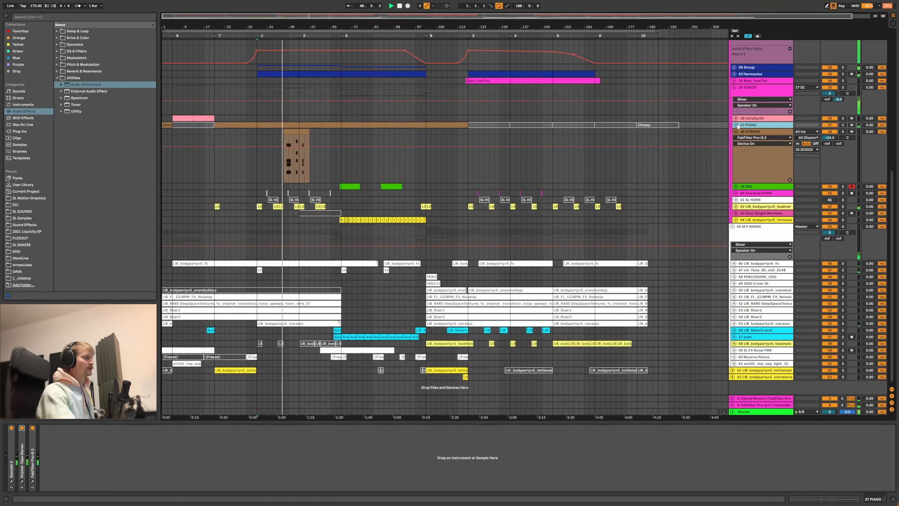
pyautogui.click(735, 125)
pyautogui.click(735, 125)
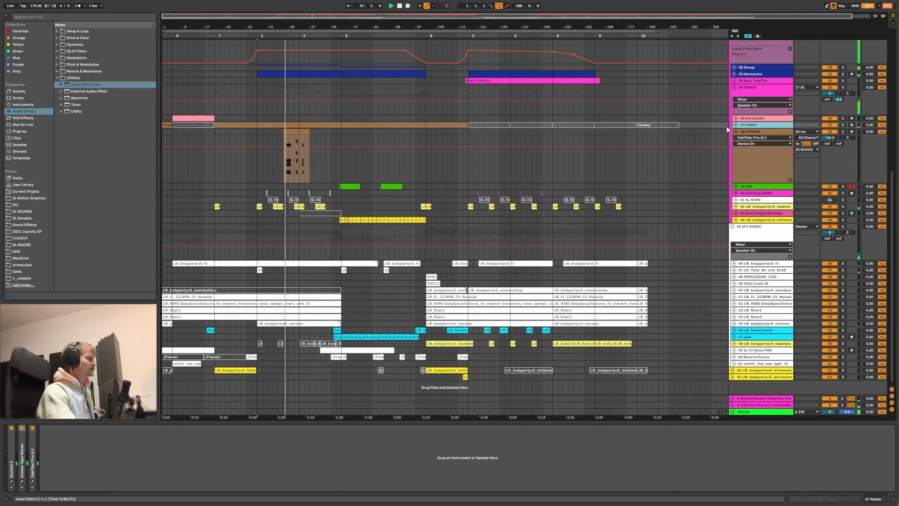
# - Solo the STRINGS track, select its clip and examine the LABS Frozen Strings: Violin preset, closing the plugin window
pyautogui.click(765, 132)
pyautogui.click(842, 132)
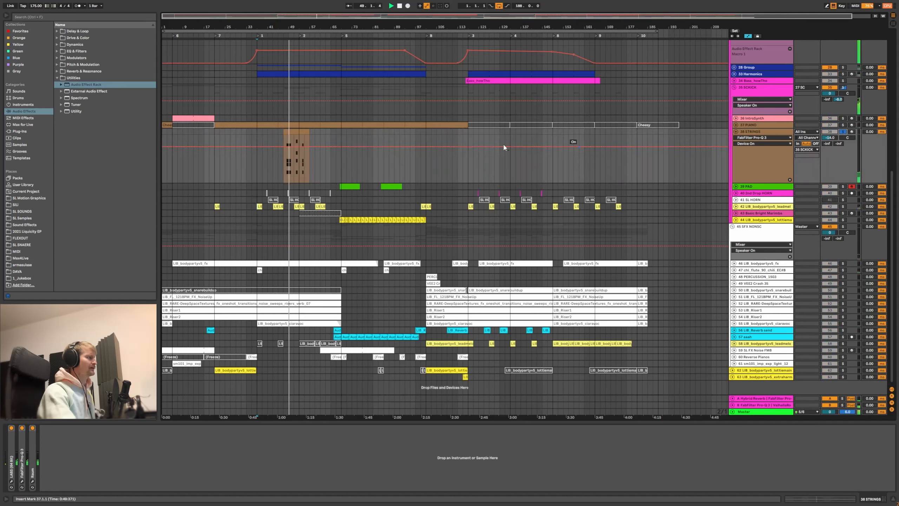
pyautogui.click(299, 129)
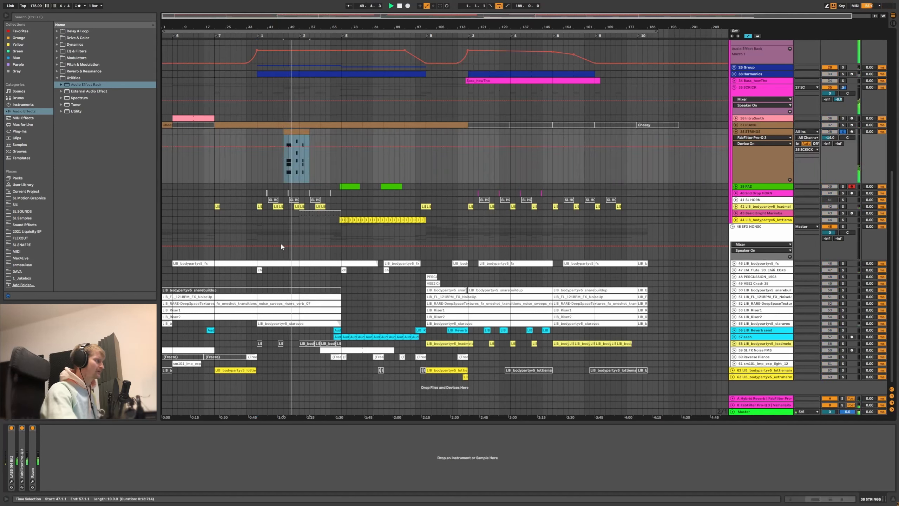
pyautogui.click(11, 482)
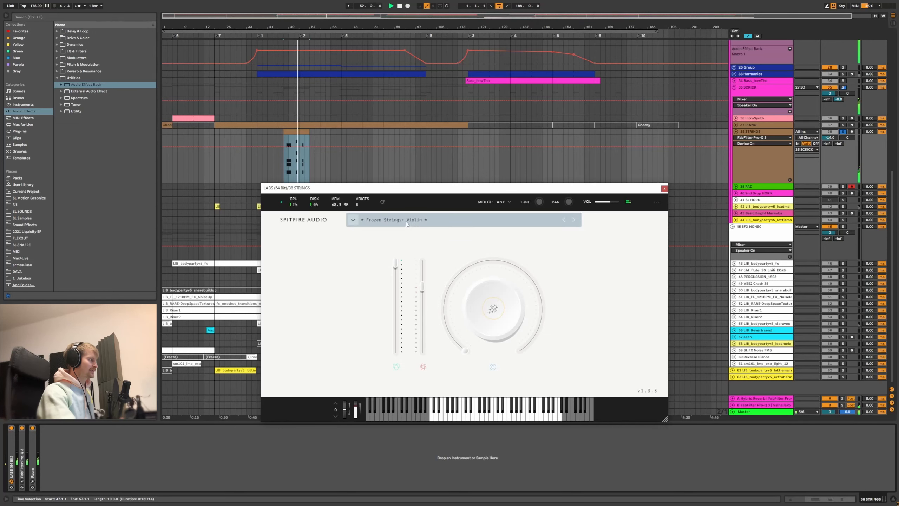
pyautogui.click(665, 188)
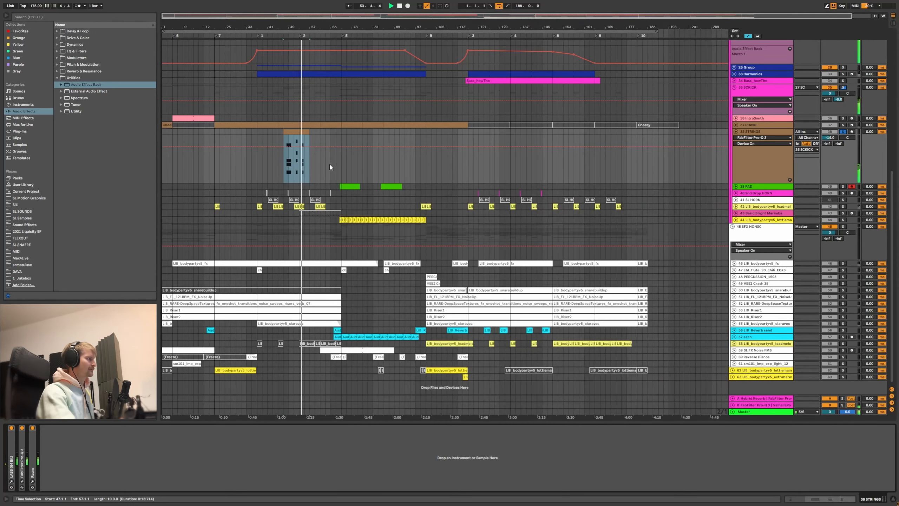
# - Check the FabFilter Pro-Q 3 on the STRINGS track, with the insert marker at bar 47
pyautogui.click(294, 164)
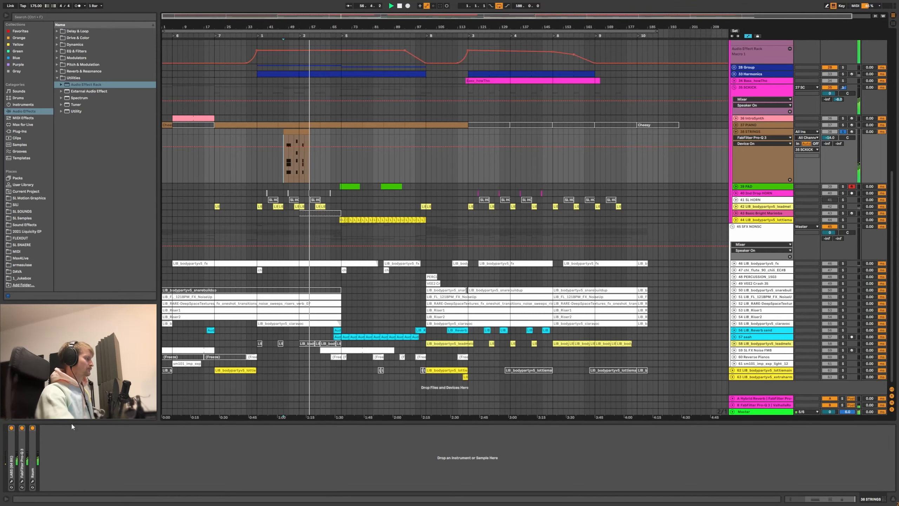
pyautogui.click(21, 483)
pyautogui.click(22, 483)
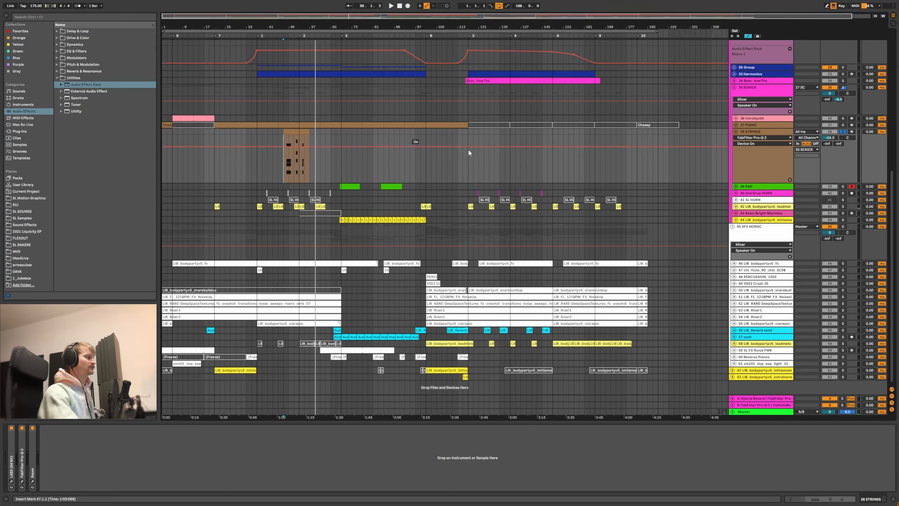
# - Collapse the STRINGS track, play the full mix from bar 47 and locate the Develop 182 drum loop
pyautogui.press('space')
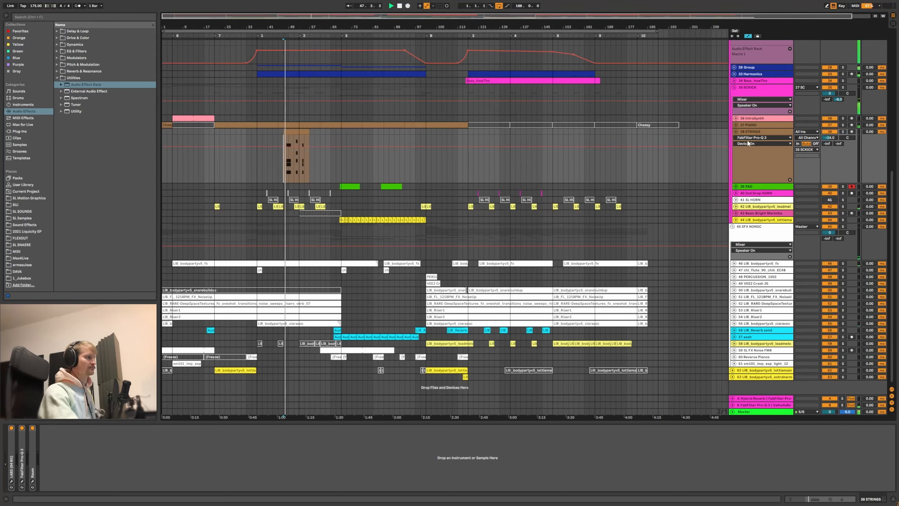
pyautogui.press('Left')
pyautogui.scroll(5, 331, 159)
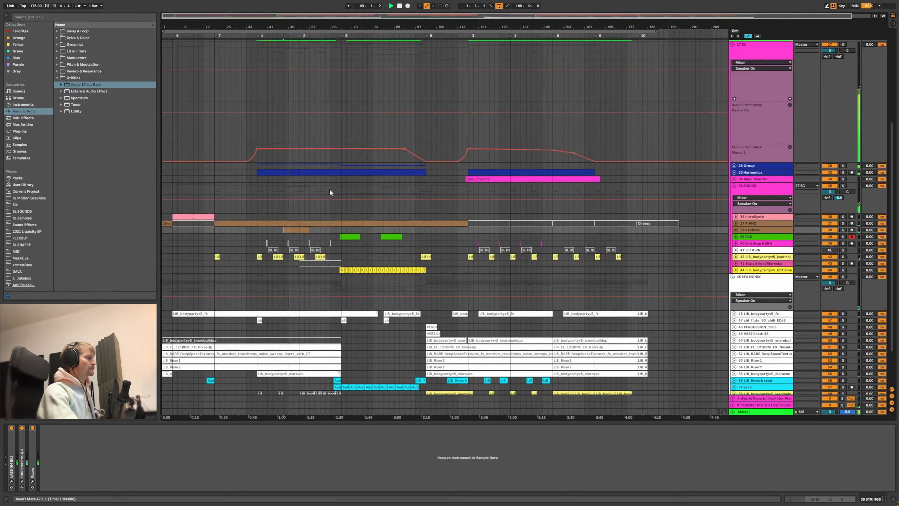
pyautogui.scroll(-2, 389, 196)
pyautogui.scroll(-2, 406, 194)
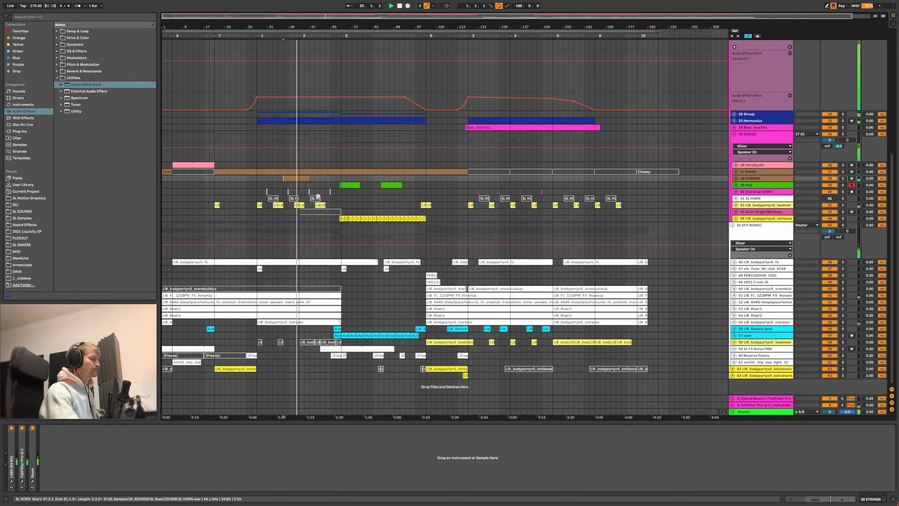
pyautogui.moveTo(297, 26)
pyautogui.mouseDown()
pyautogui.moveTo(297, 46)
pyautogui.moveTo(297, 24)
pyautogui.mouseUp()
pyautogui.scroll(15, 310, 146)
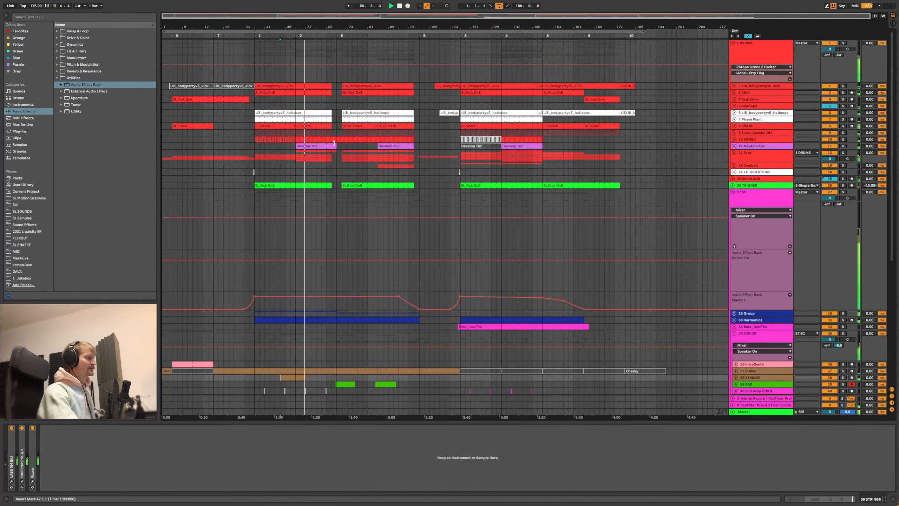
pyautogui.click(820, 144)
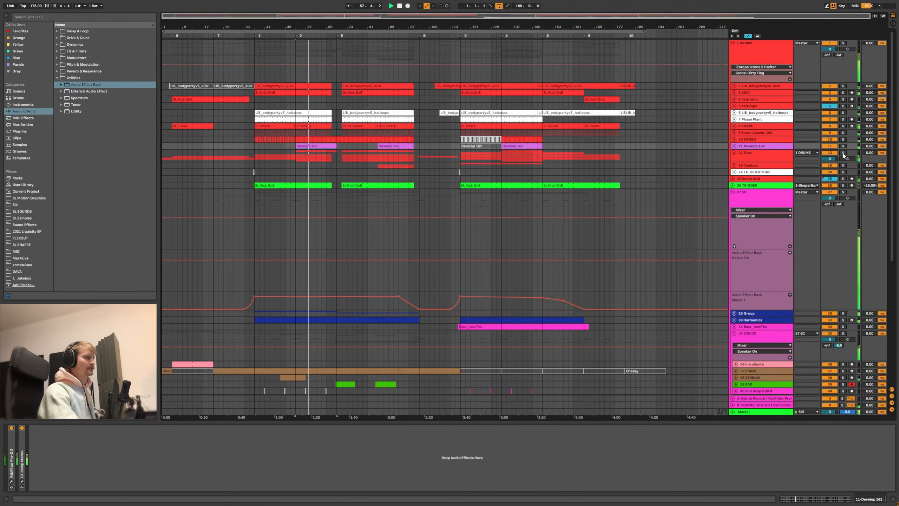
# - Stop playback at bar 67 on the SL HORN track and zoom in on the arrangement there
pyautogui.scroll(-5, 566, 204)
pyautogui.scroll(-7, 566, 205)
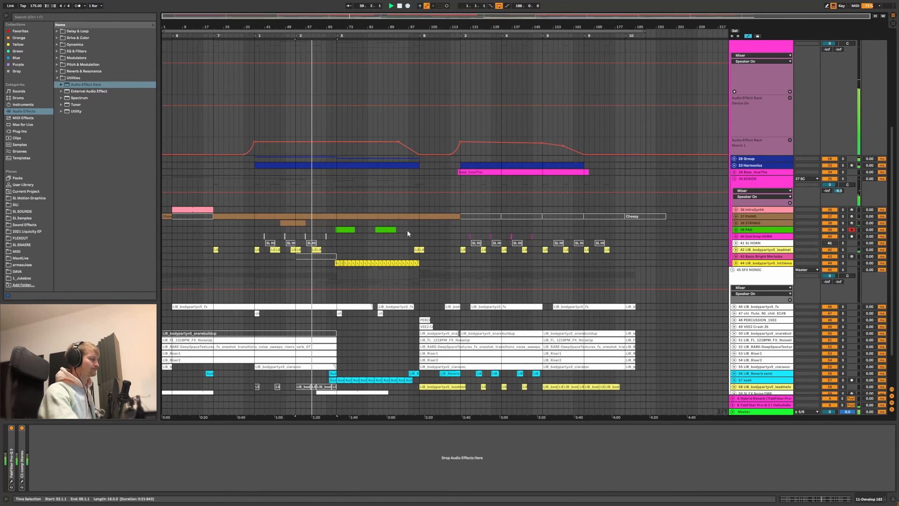
pyautogui.scroll(-1, 398, 204)
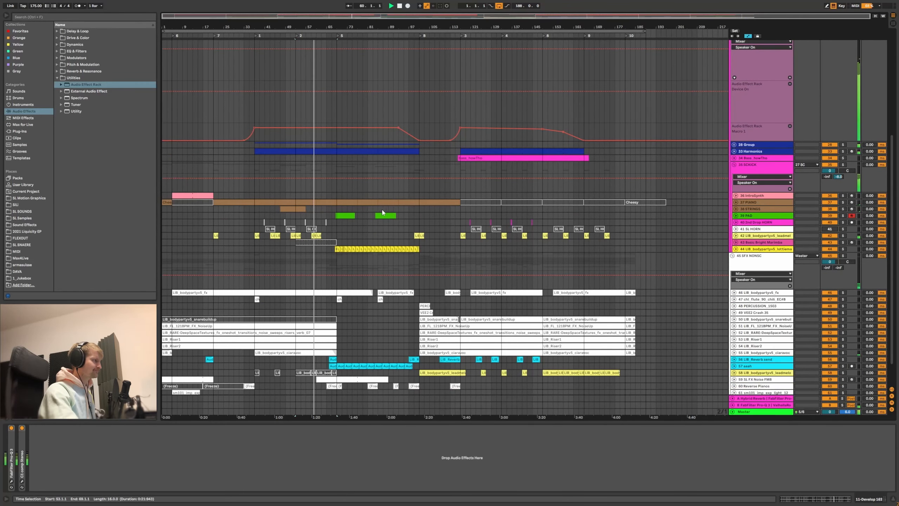
pyautogui.click(341, 229)
pyautogui.click(333, 232)
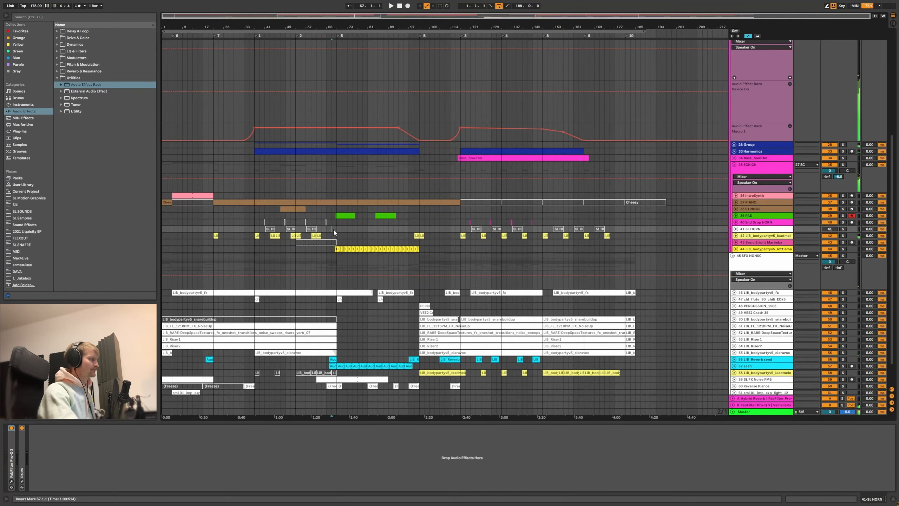
pyautogui.press('+')
pyautogui.press('+')
pyautogui.press('+')
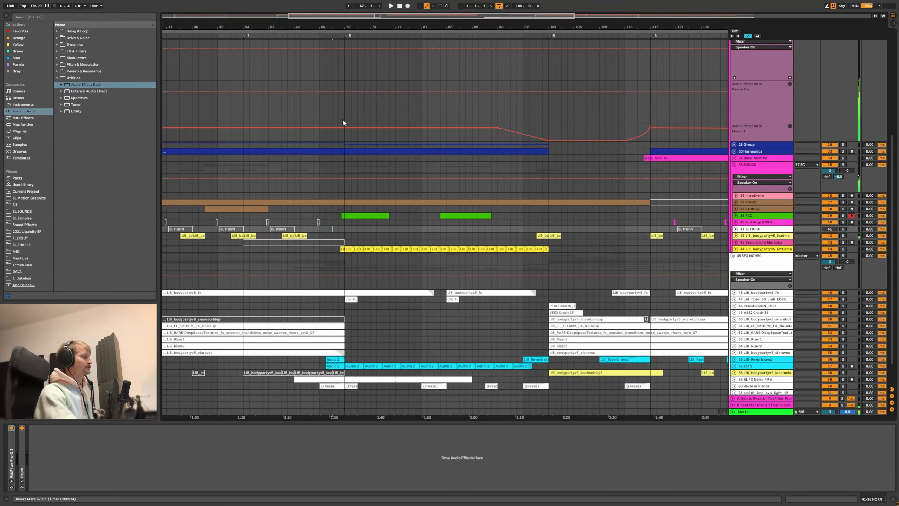
# - Expand the PAD track, select its first clip and play it soloed
pyautogui.click(748, 217)
pyautogui.press('u')
pyautogui.scroll(-3, 743, 216)
pyautogui.click(354, 167)
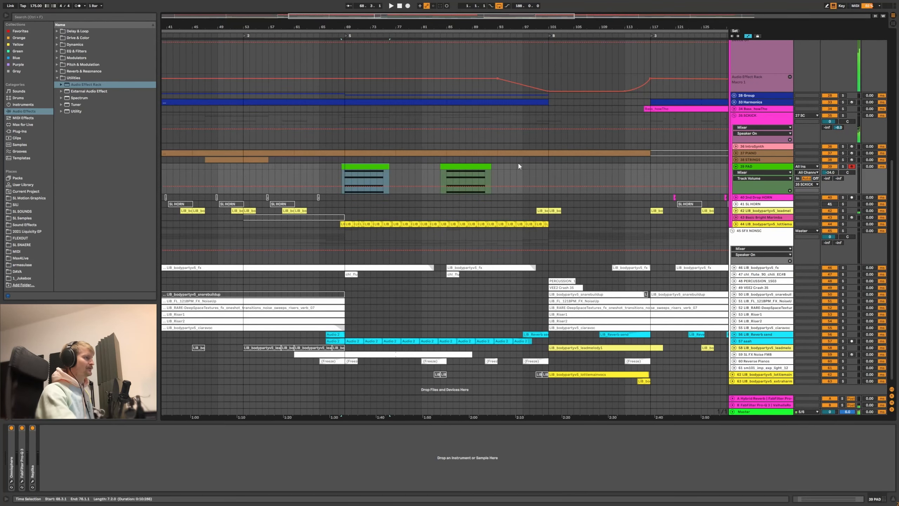
pyautogui.press('space')
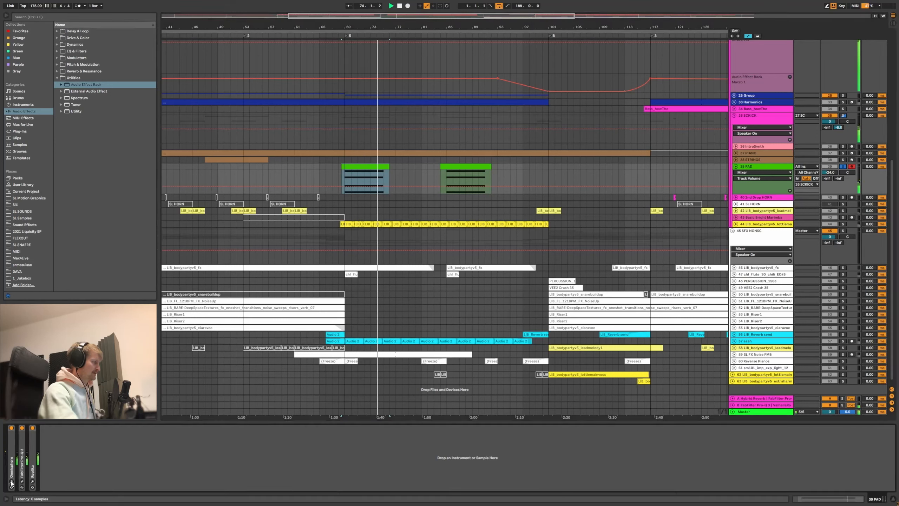
# - Examine the Omnisphere instrument and the Replika delay settings on the PAD track, closing both plugin windows
pyautogui.click(32, 482)
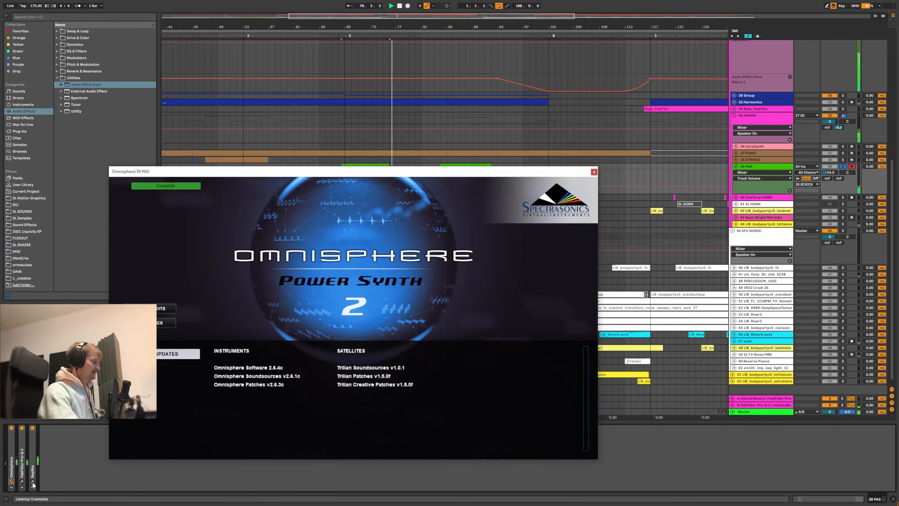
pyautogui.click(33, 481)
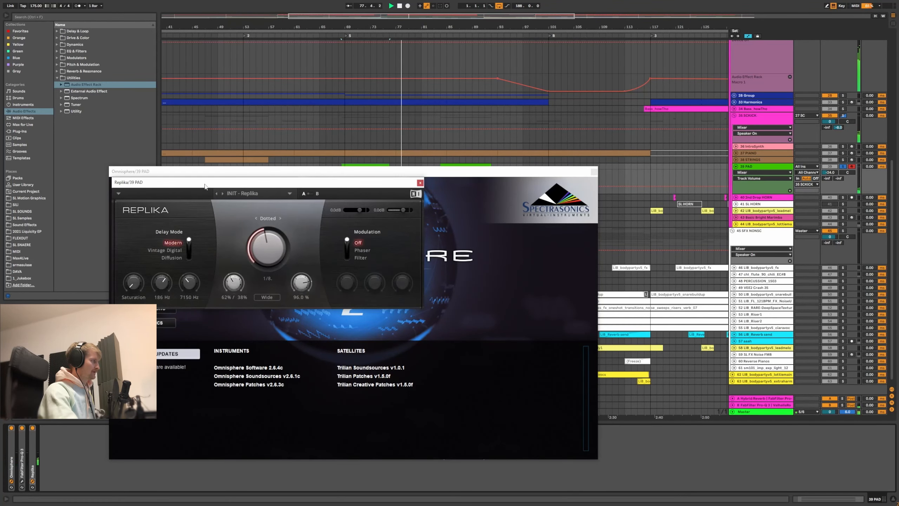
pyautogui.moveTo(205, 185); pyautogui.dragTo(437, 217)
pyautogui.click(629, 217)
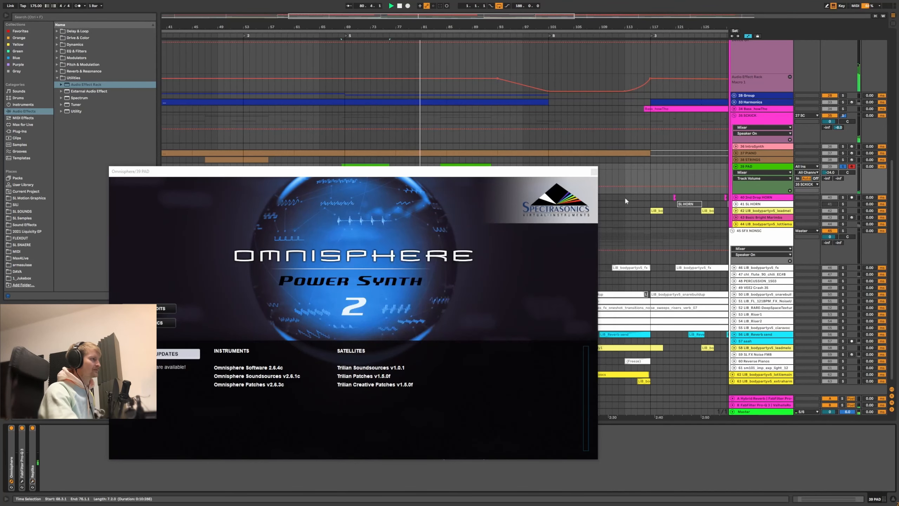
pyautogui.click(594, 171)
# - Collapse and unsolo the PAD track, and expand vocal track 44 to show its devices and automation
pyautogui.click(451, 175)
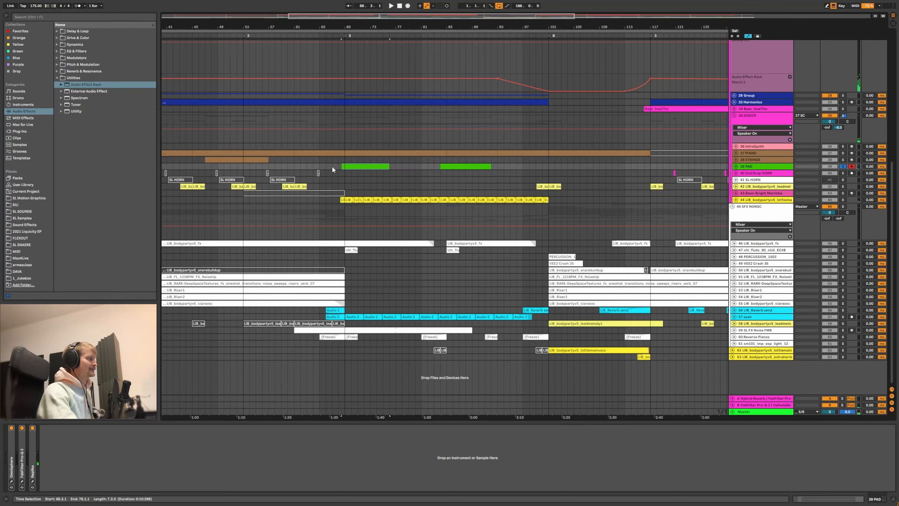
pyautogui.click(338, 178)
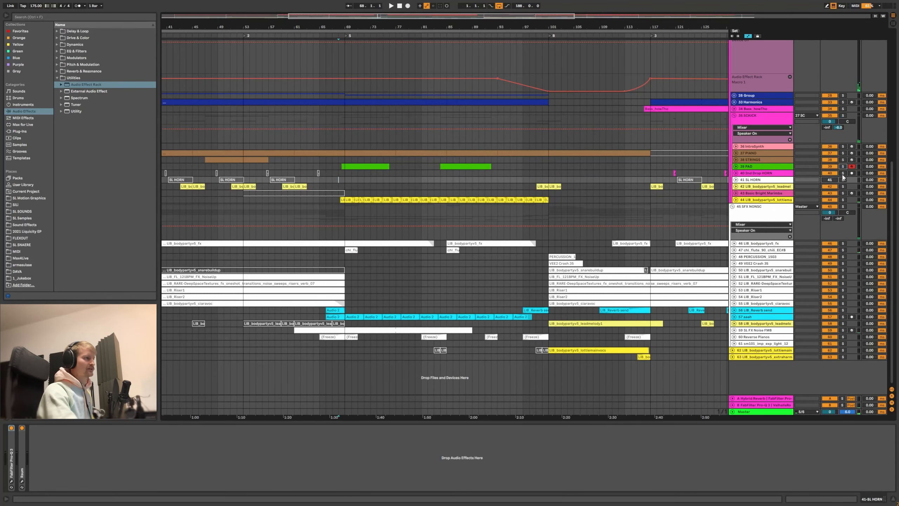
pyautogui.click(747, 194)
pyautogui.click(735, 200)
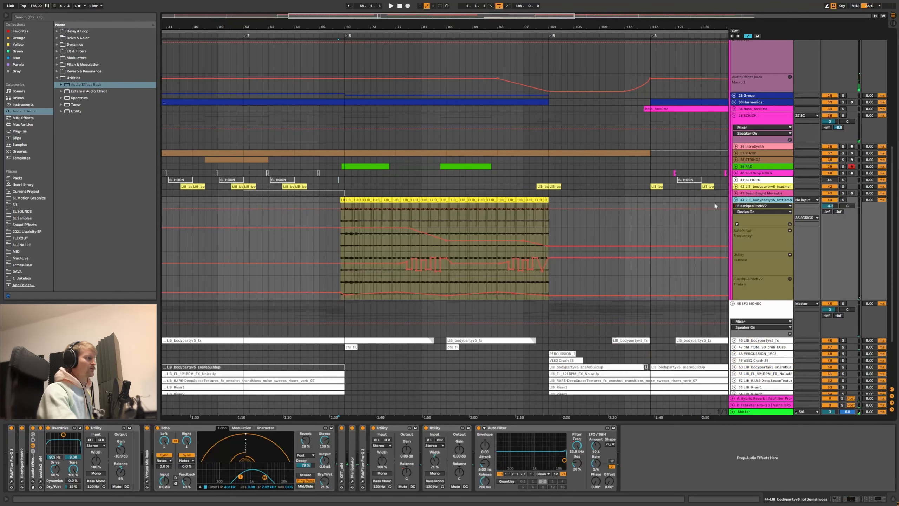
# - Play vocal track 44 from bar 67, solo it and place the insert marker midway through its clips
pyautogui.click(334, 200)
pyautogui.press('space')
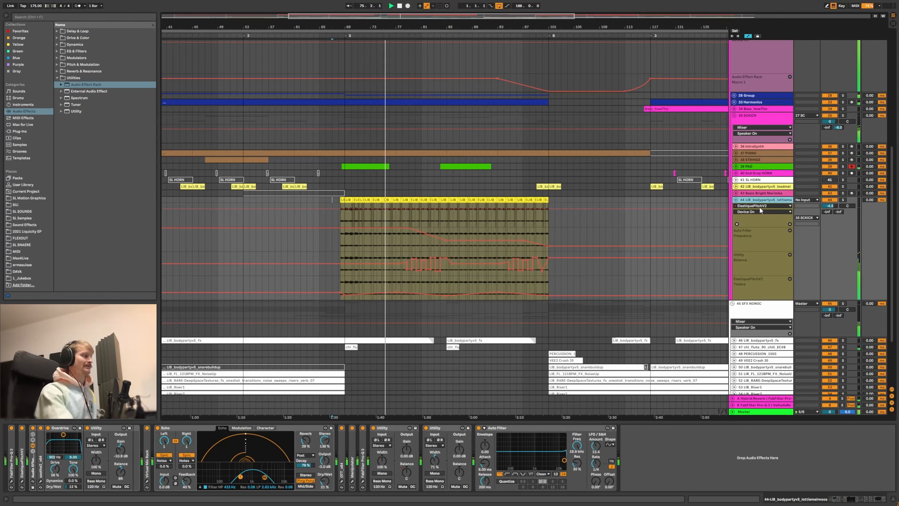
pyautogui.click(843, 199)
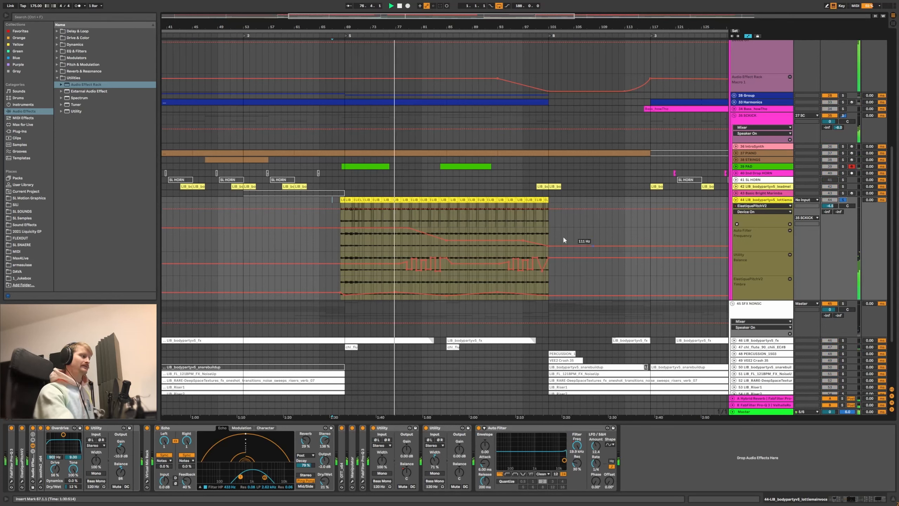
pyautogui.click(451, 224)
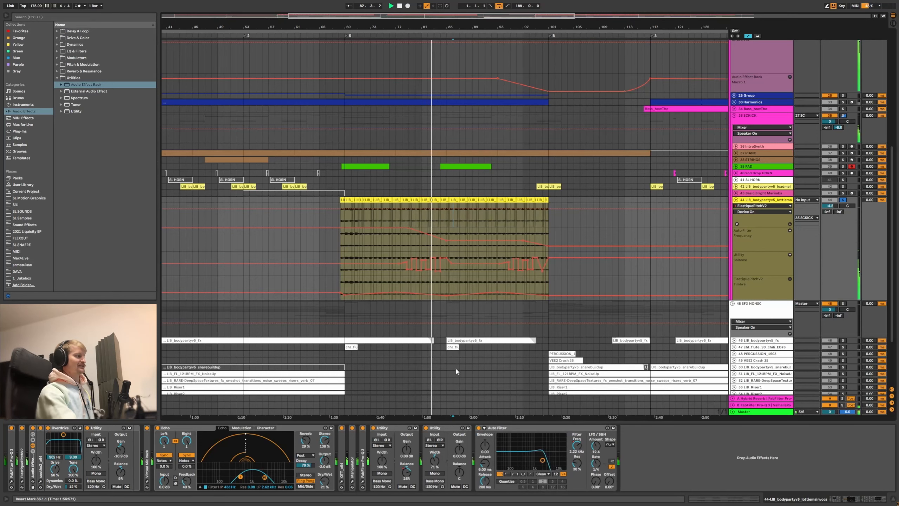
# - Examine the Manipulator plugin on vocal track 44 while its clips play, closing the plugin window
pyautogui.moveTo(436, 27); pyautogui.dragTo(435, 36)
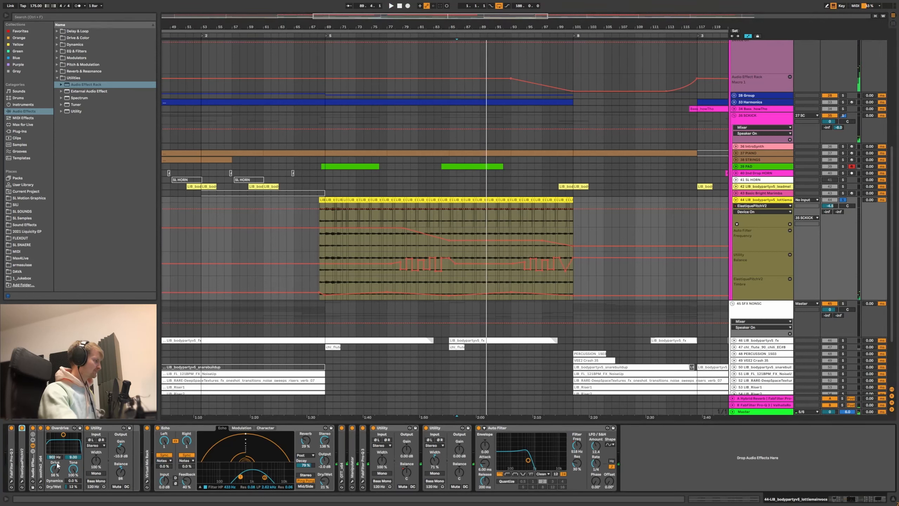
pyautogui.click(280, 432)
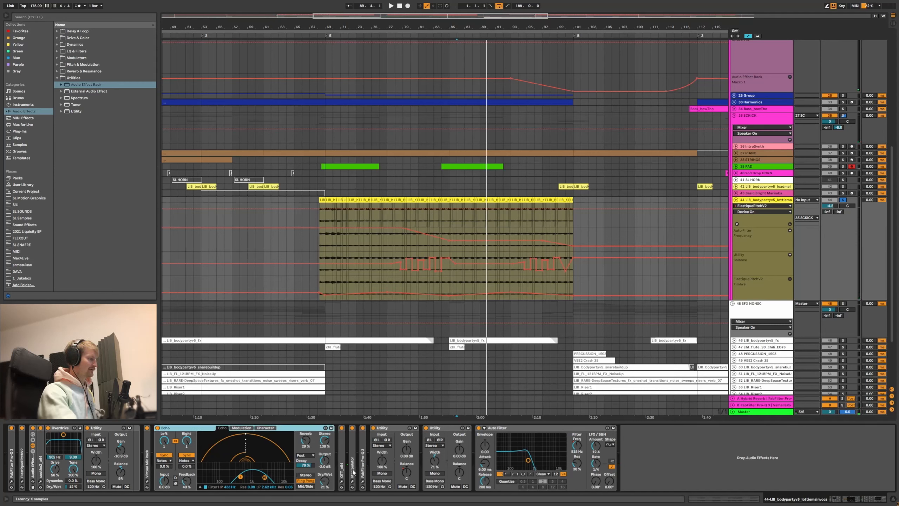
pyautogui.click(354, 481)
pyautogui.click(352, 482)
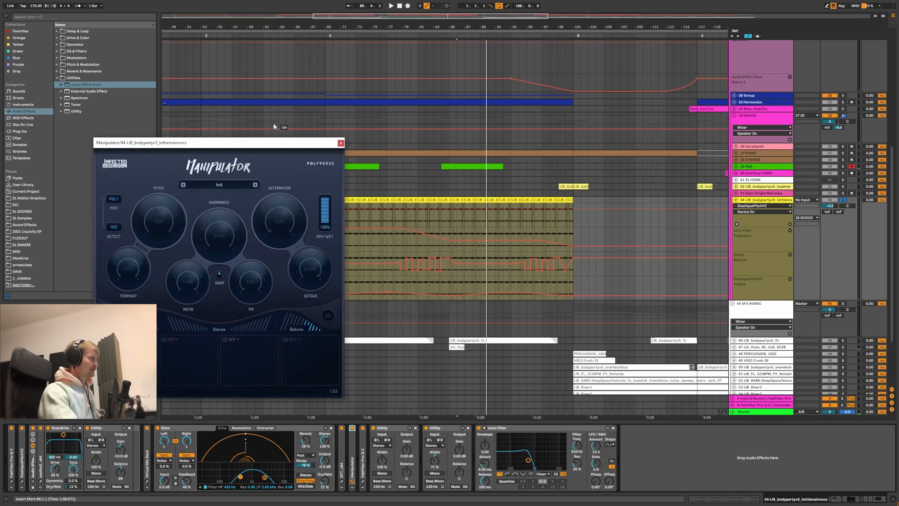
pyautogui.press('space')
pyautogui.moveTo(241, 136)
pyautogui.mouseDown()
pyautogui.moveTo(297, 117)
pyautogui.moveTo(317, 79)
pyautogui.mouseUp()
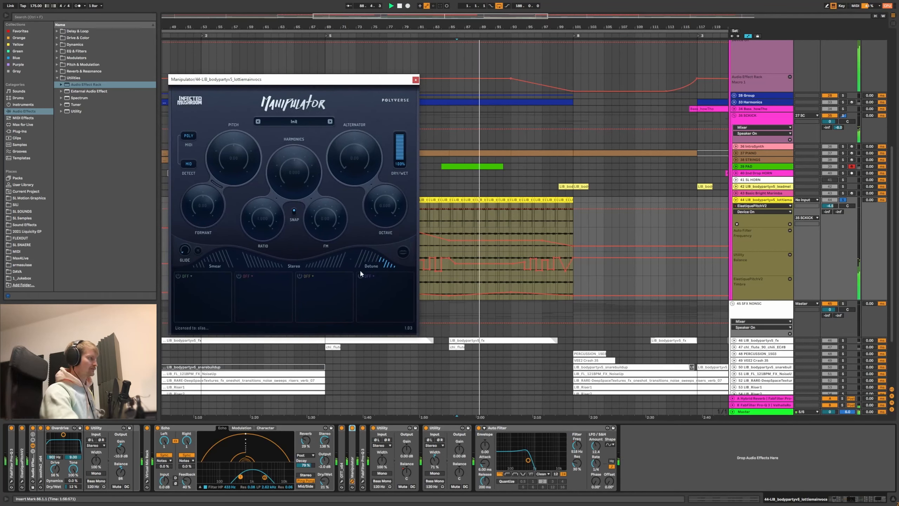
pyautogui.click(416, 79)
# - Select the Auto Filter on vocal track 44, play the clips soloed from their start and unsolo the track
pyautogui.click(521, 433)
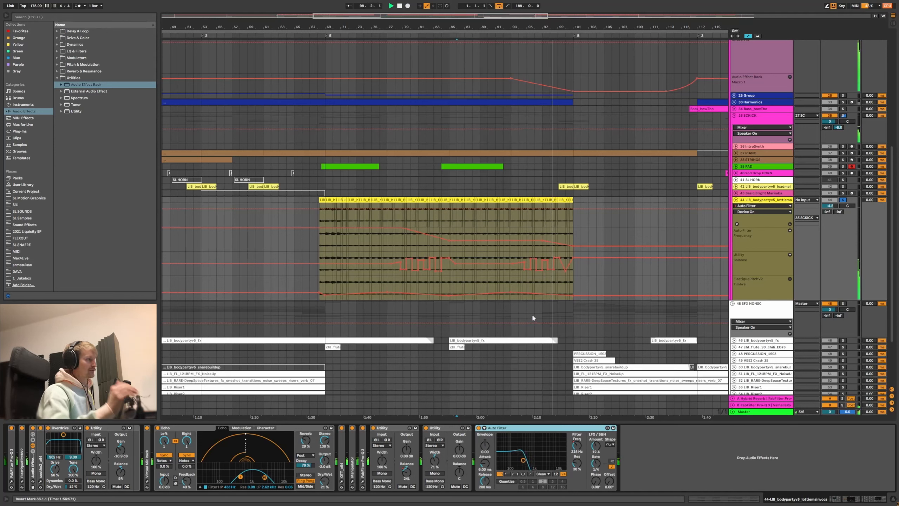
pyautogui.click(324, 224)
pyautogui.scroll(-3, 354, 228)
pyautogui.scroll(-1, 425, 237)
pyautogui.scroll(1, 492, 248)
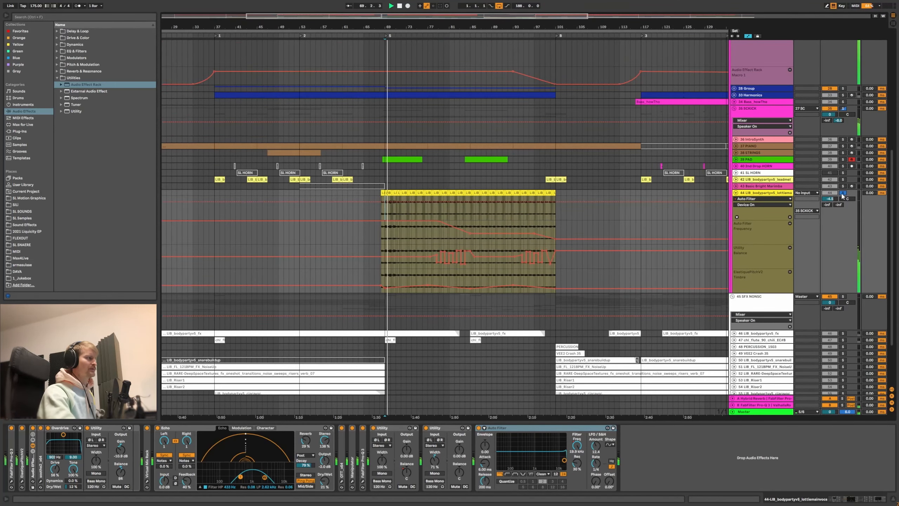
pyautogui.moveTo(475, 33); pyautogui.dragTo(475, 27)
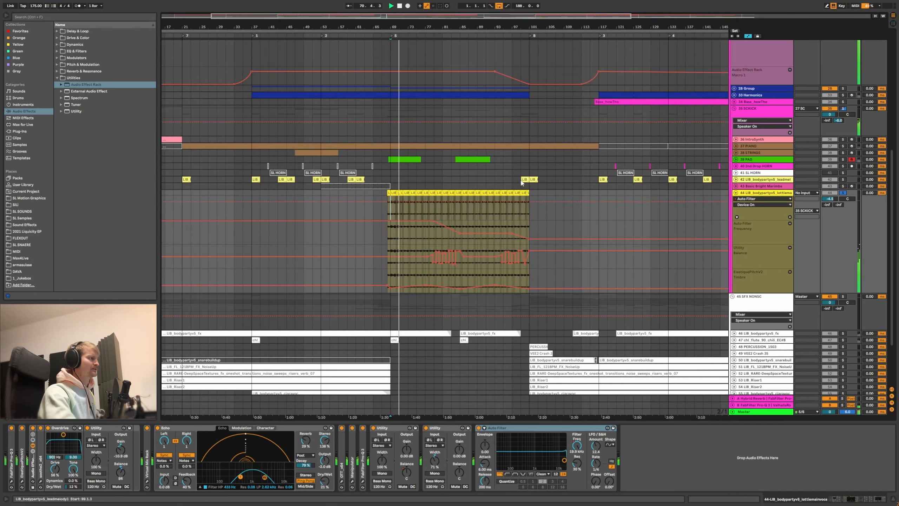
# - Play lead melody track 42 expanded and soloed from its clips just before bar 101, placing the insert marker at bar 101
pyautogui.click(526, 180)
pyautogui.press('space')
pyautogui.press('space')
pyautogui.click(843, 179)
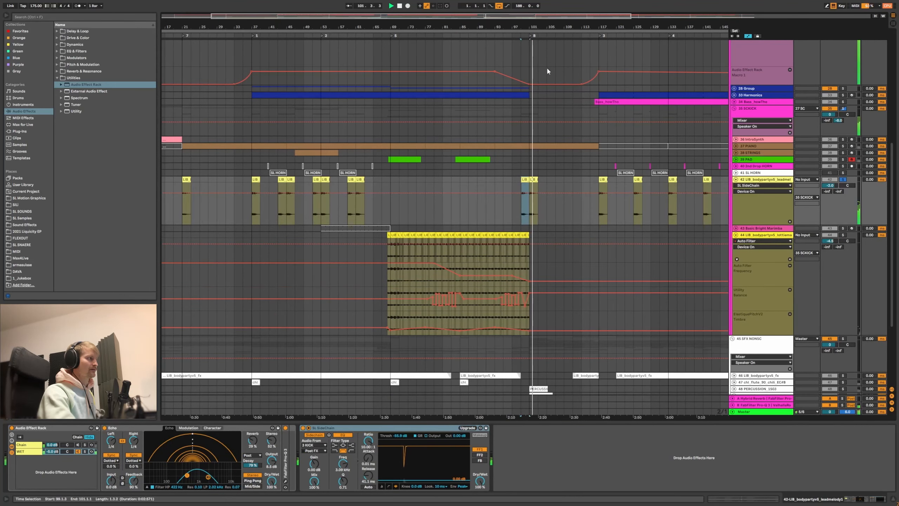
pyautogui.moveTo(548, 28); pyautogui.dragTo(476, 40)
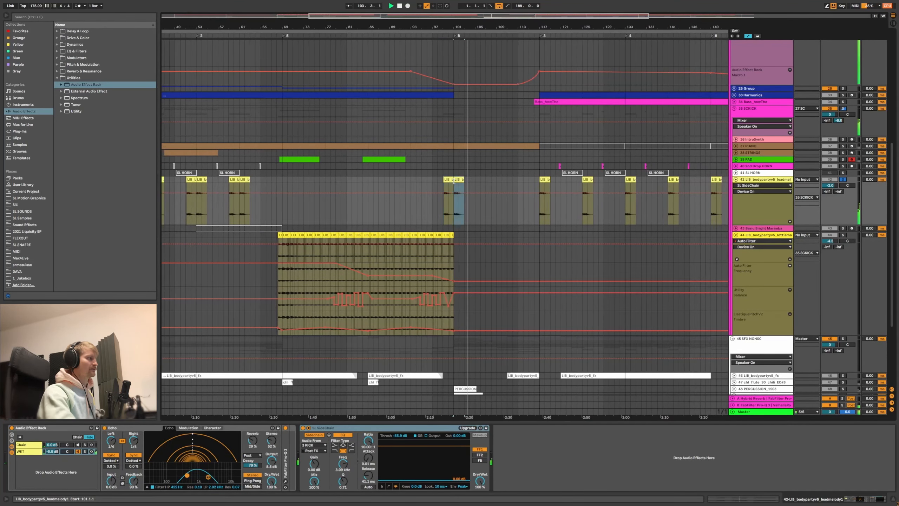
pyautogui.click(455, 192)
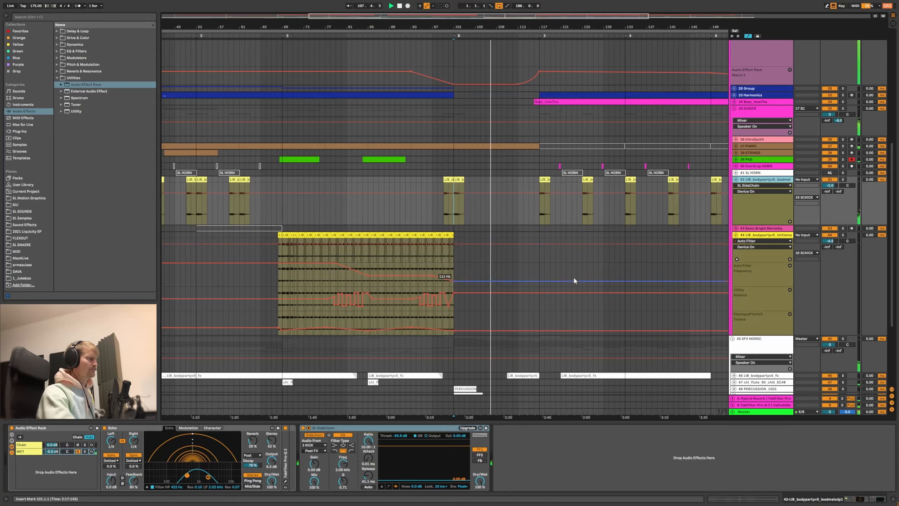
# - Expand lead melody track 58 and audition it soloed, collapsing it and showing its devices
pyautogui.scroll(-5, 550, 177)
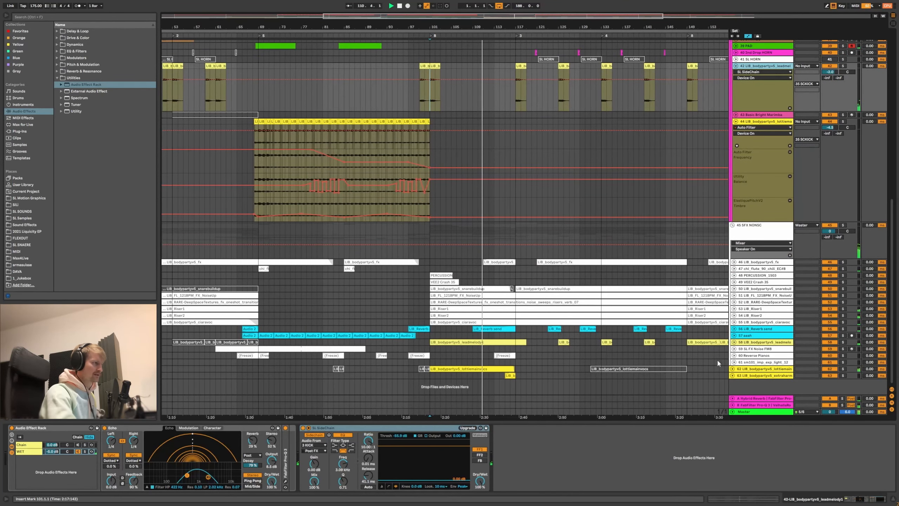
pyautogui.click(733, 341)
pyautogui.moveTo(581, 317); pyautogui.dragTo(587, 283)
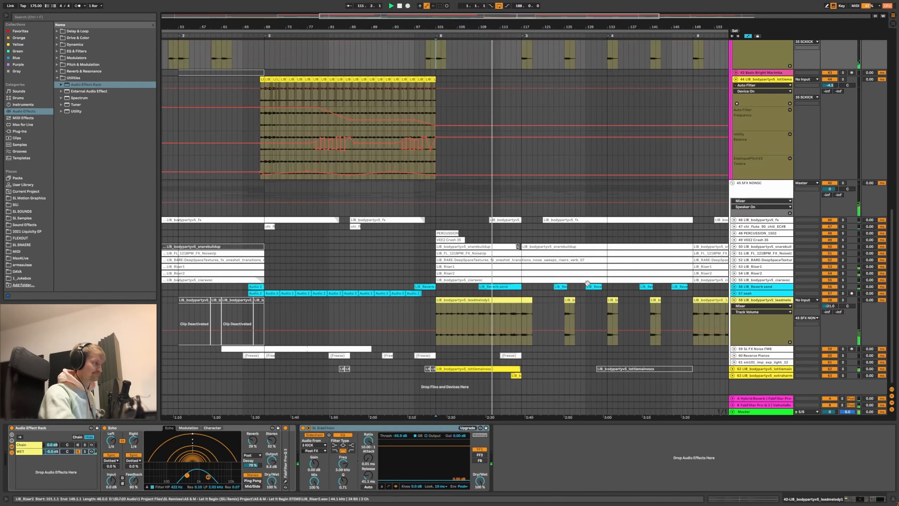
pyautogui.click(843, 300)
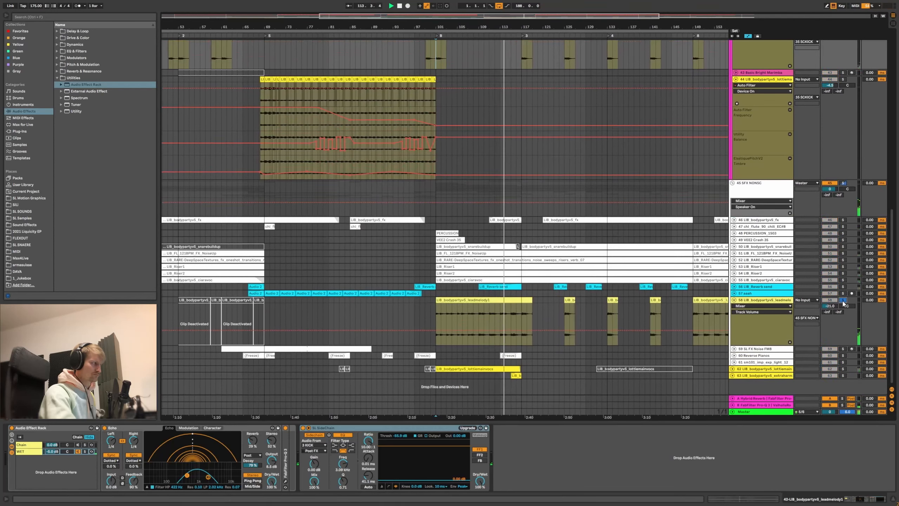
pyautogui.click(842, 300)
pyautogui.click(733, 300)
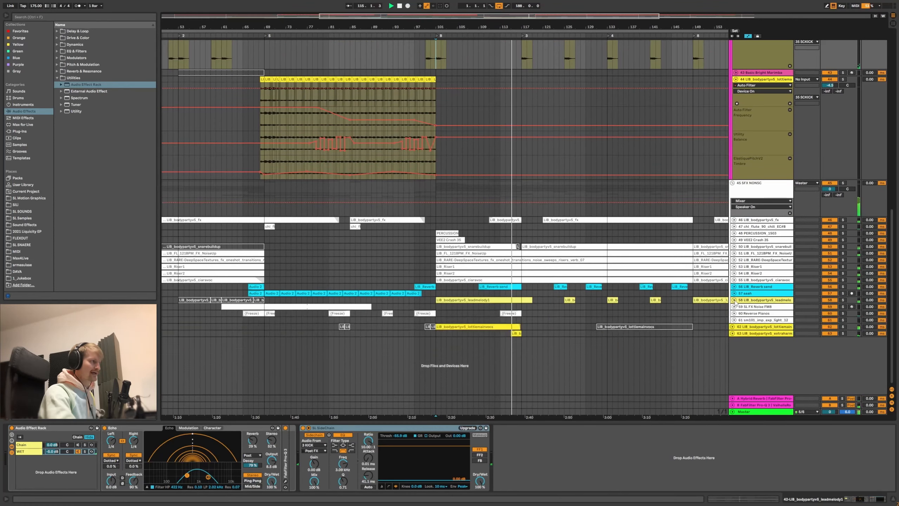
pyautogui.click(749, 300)
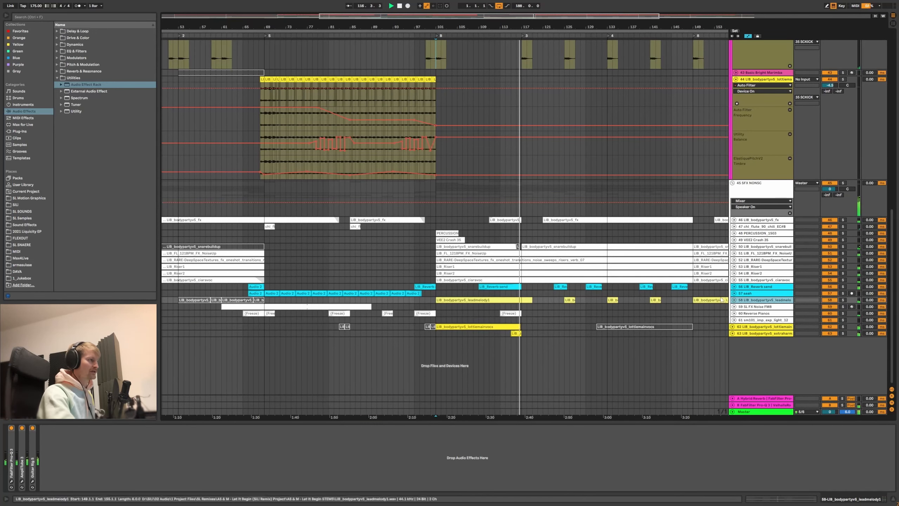
# - Play the long Reverb send clip before bar 117 with its track expanded and soloed, placing the insert marker at bar 115
pyautogui.moveTo(596, 304); pyautogui.dragTo(572, 304)
pyautogui.click(465, 287)
pyautogui.press('space')
pyautogui.press('space')
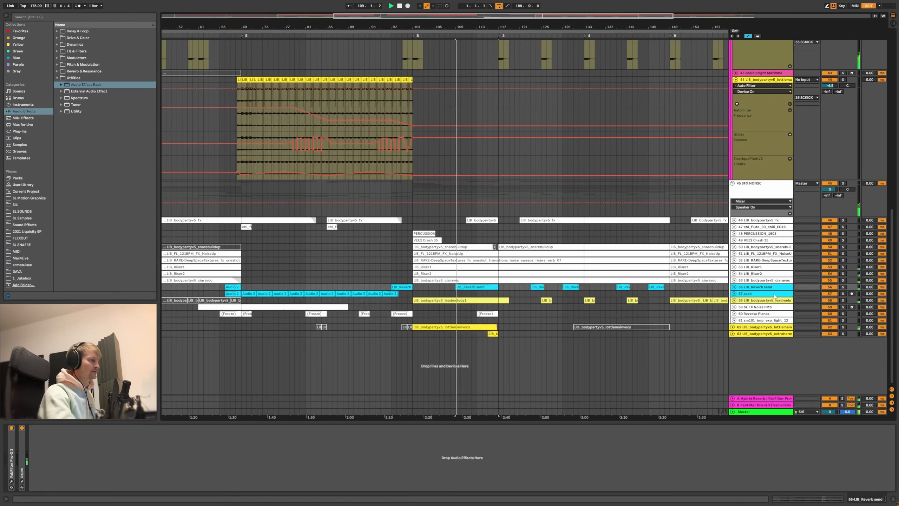
pyautogui.click(843, 287)
pyautogui.press('u')
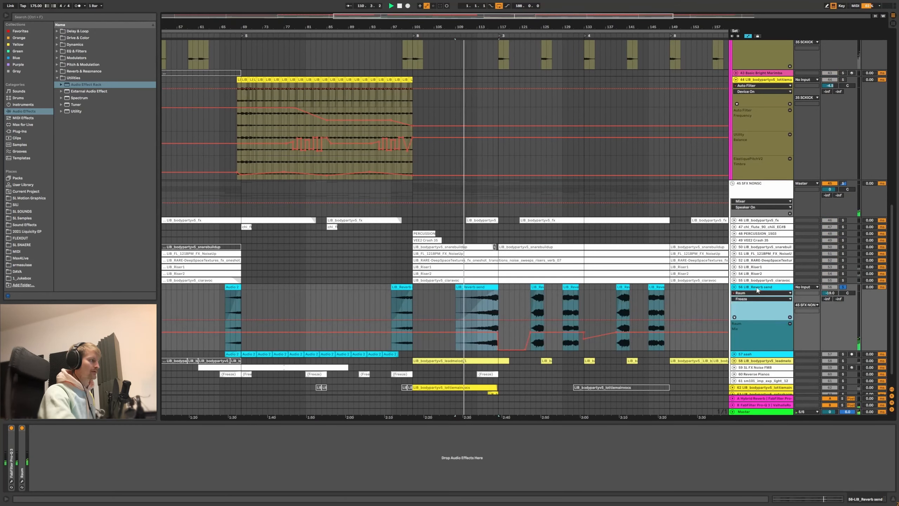
pyautogui.click(487, 311)
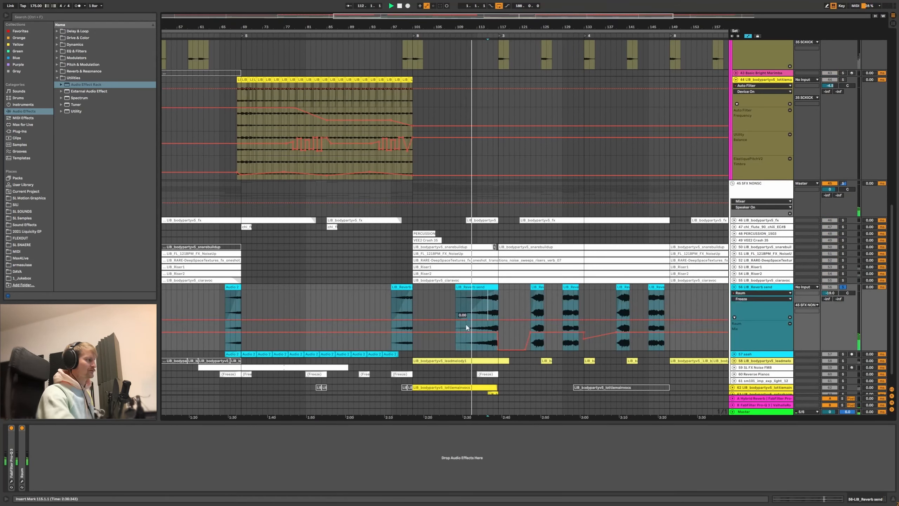
pyautogui.click(483, 284)
pyautogui.click(488, 303)
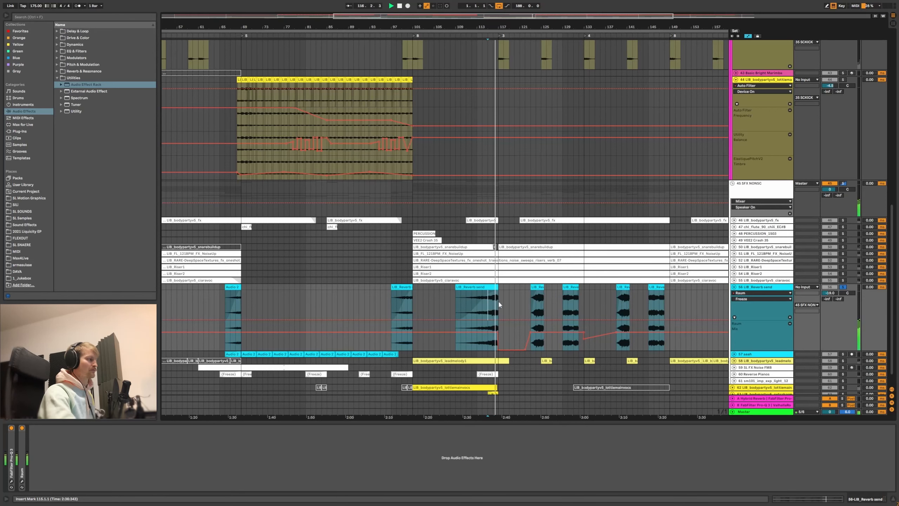
# - Collapse and unsolo the Reverb send track, and play the full mix from its long clip before bar 117
pyautogui.click(734, 287)
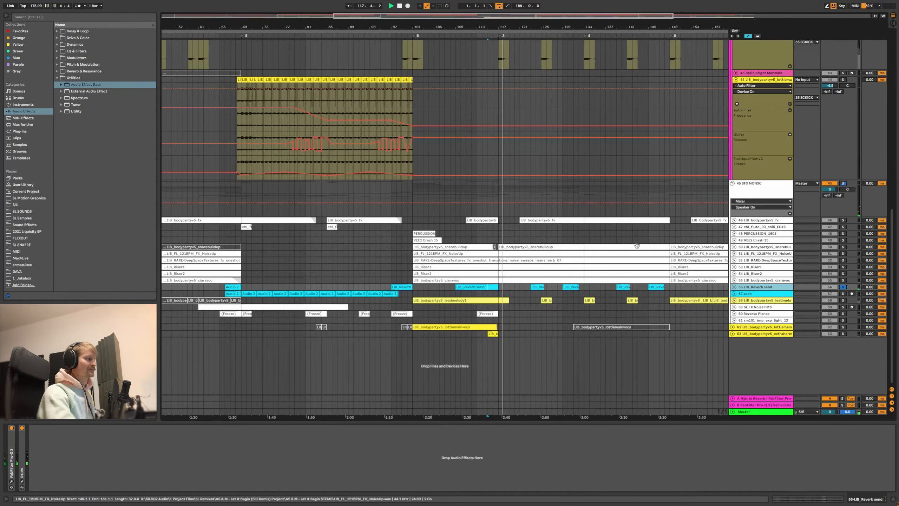
pyautogui.click(473, 294)
pyautogui.press('space')
pyautogui.click(485, 287)
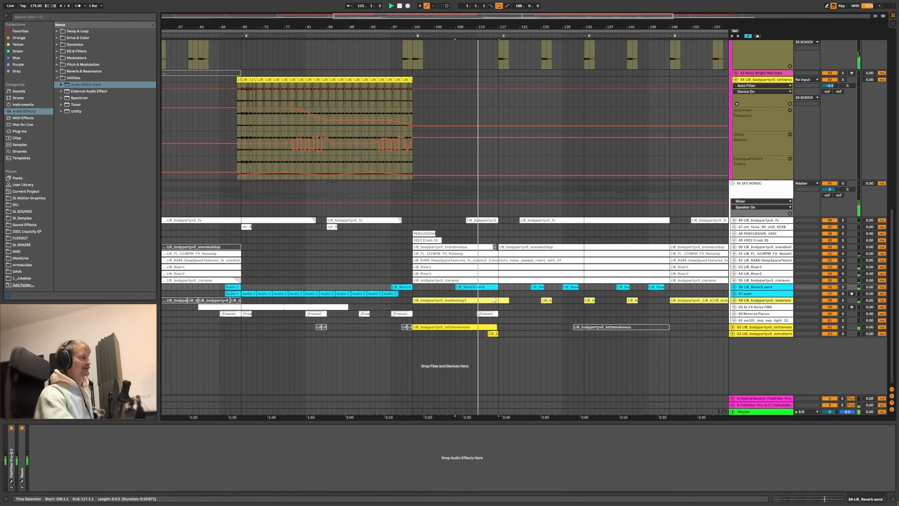
# - Collapse lead melody track 42 while playback continues into the section after bar 117
pyautogui.moveTo(508, 229); pyautogui.dragTo(504, 245)
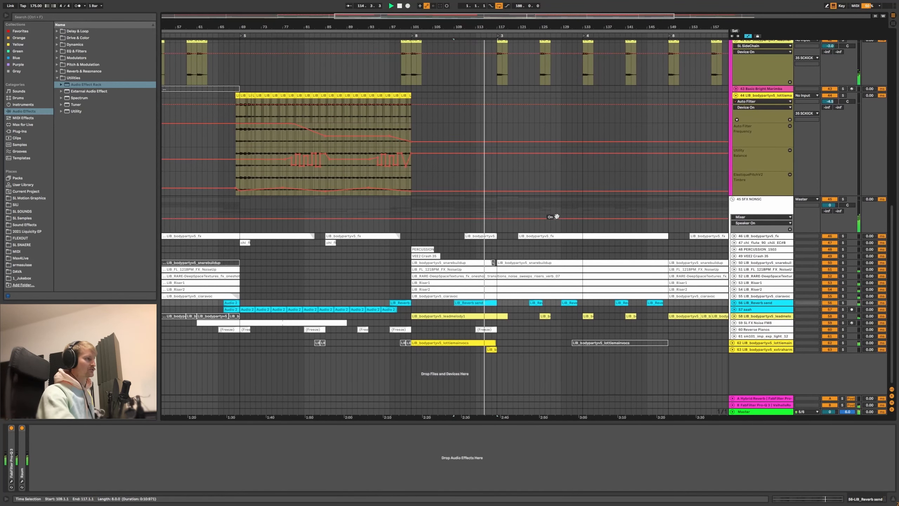
pyautogui.moveTo(557, 216); pyautogui.dragTo(553, 228)
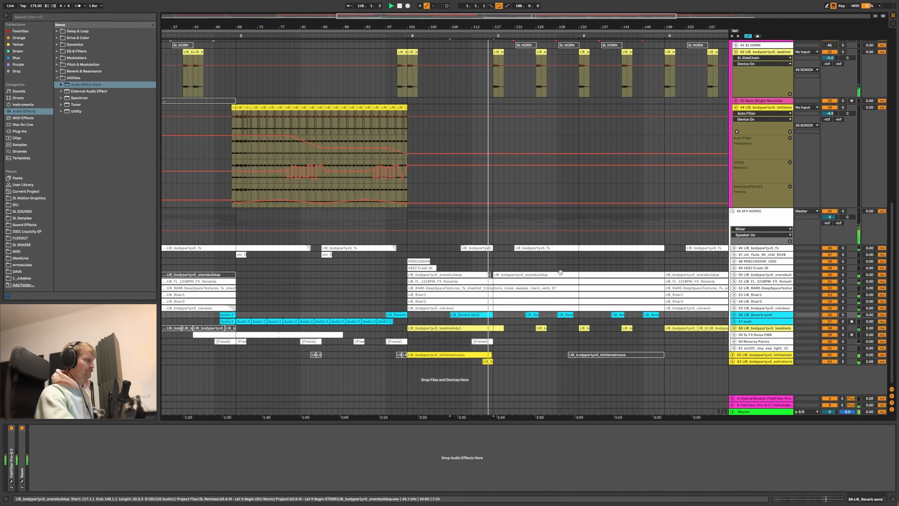
pyautogui.moveTo(541, 182); pyautogui.dragTo(539, 191)
pyautogui.moveTo(550, 252); pyautogui.dragTo(572, 287)
pyautogui.click(736, 238)
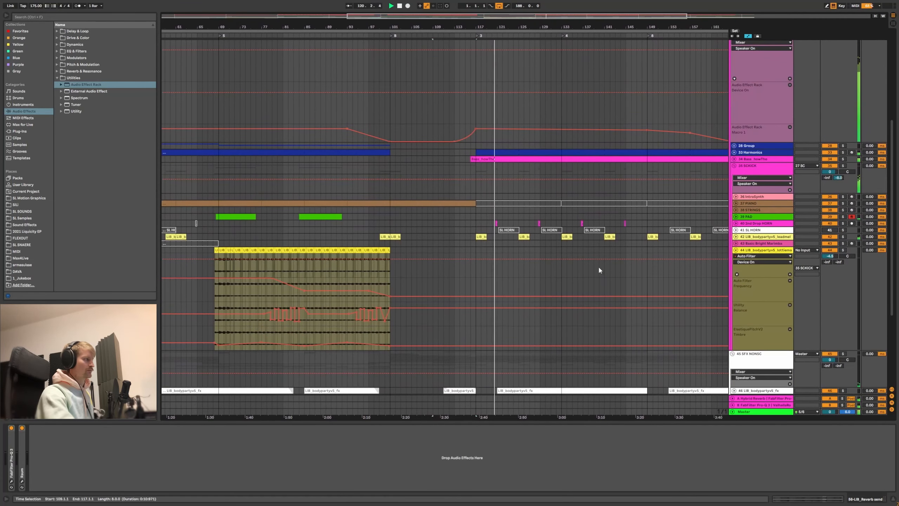
pyautogui.moveTo(592, 249); pyautogui.dragTo(563, 243)
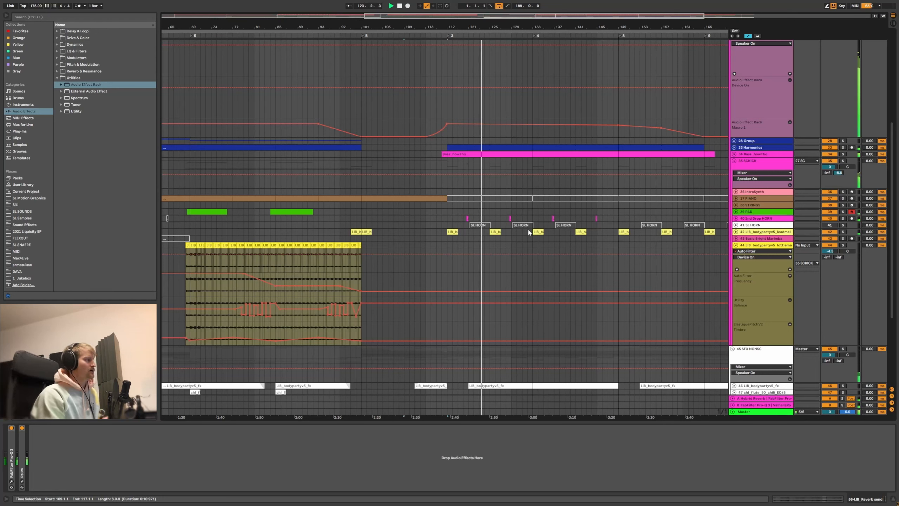
# - Expand the Bass_howTho track and play it from bar 117
pyautogui.click(734, 154)
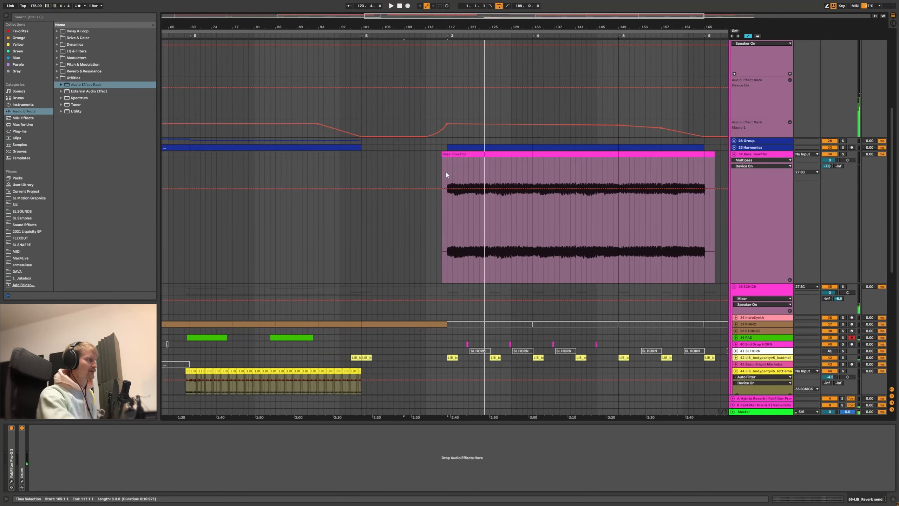
pyautogui.click(447, 174)
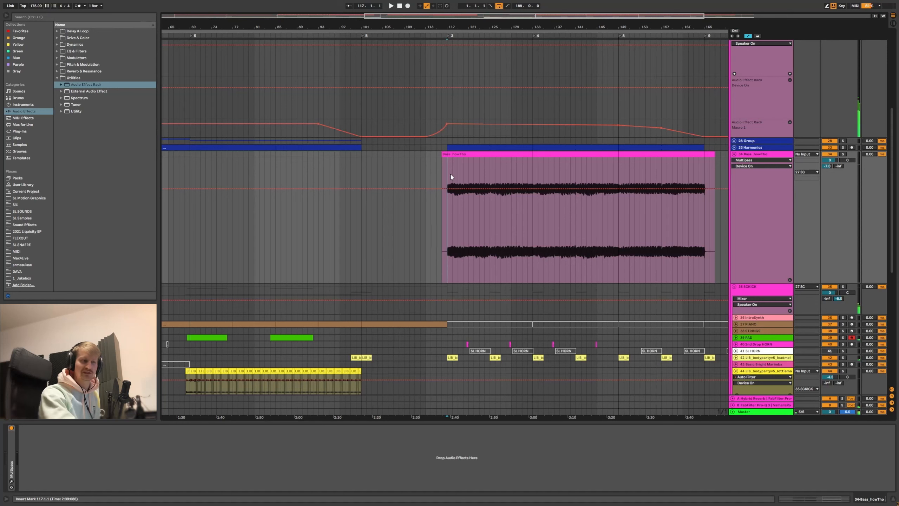
pyautogui.press('space')
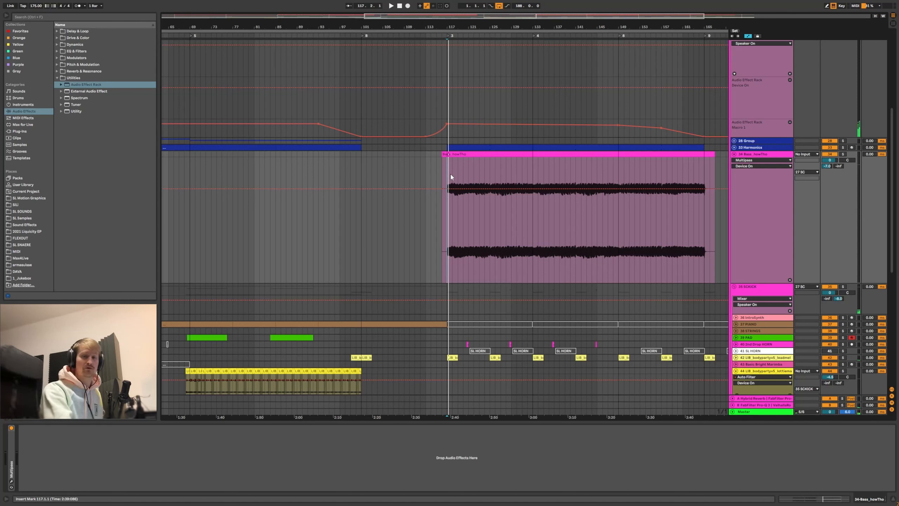
# - Examine the start of the Bass_howTho clip up close, selecting the clip and returning the insert marker to bar 117
pyautogui.moveTo(524, 24); pyautogui.dragTo(476, 26)
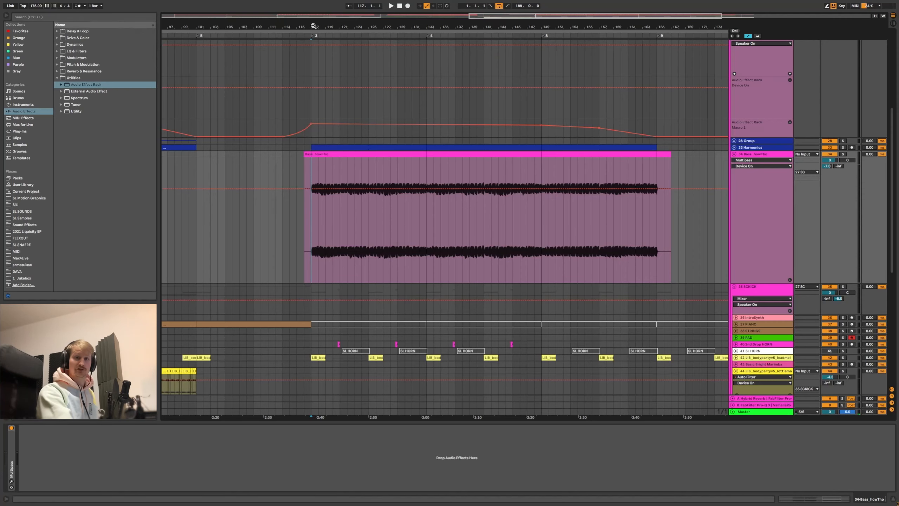
pyautogui.moveTo(313, 26); pyautogui.dragTo(314, 148)
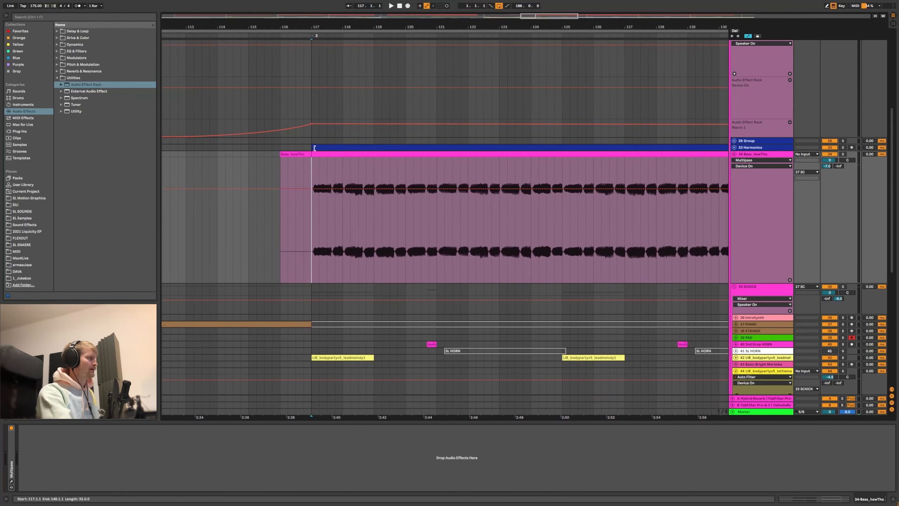
pyautogui.click(312, 154)
pyautogui.click(313, 174)
pyautogui.click(318, 154)
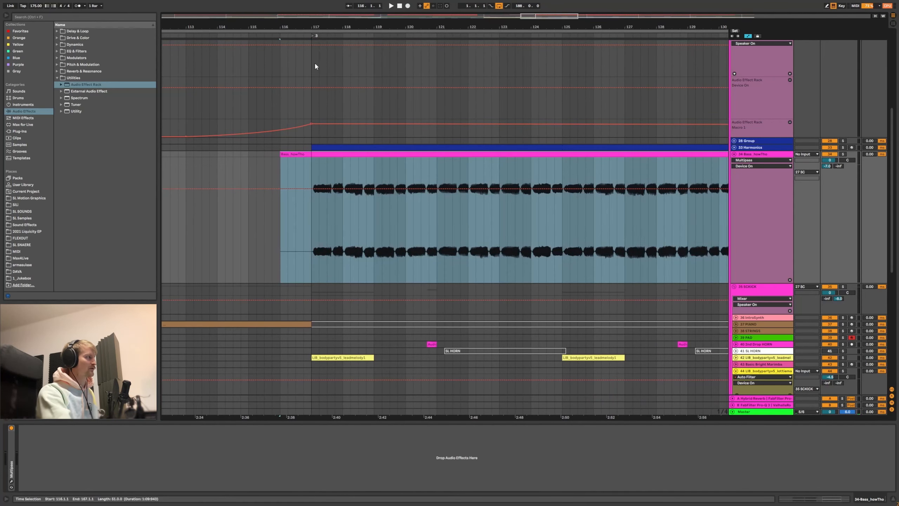
pyautogui.scroll(-3, 316, 67)
pyautogui.click(313, 174)
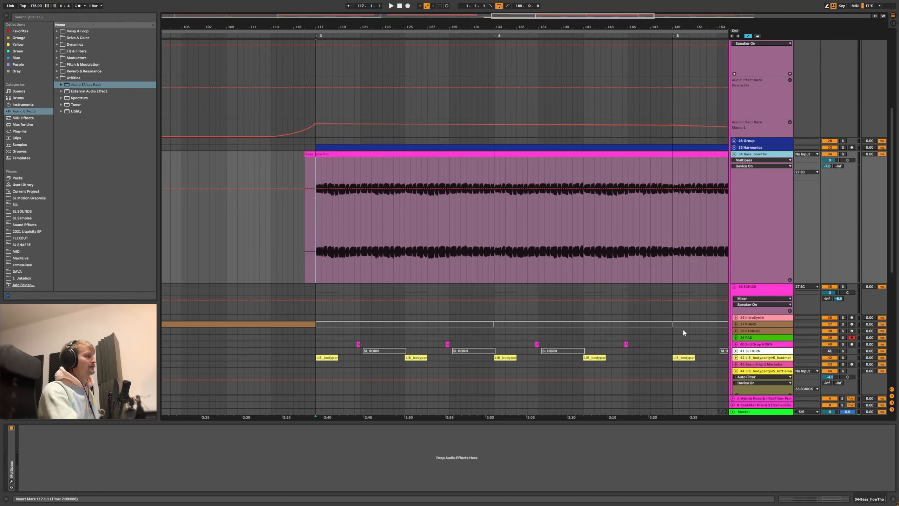
pyautogui.moveTo(314, 27); pyautogui.dragTo(490, 27)
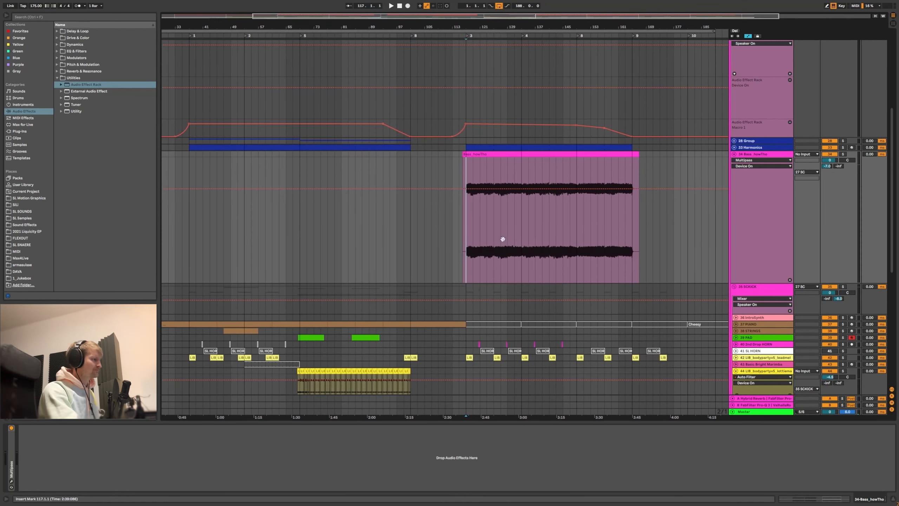
pyautogui.scroll(-10, 501, 237)
pyautogui.scroll(10, 536, 190)
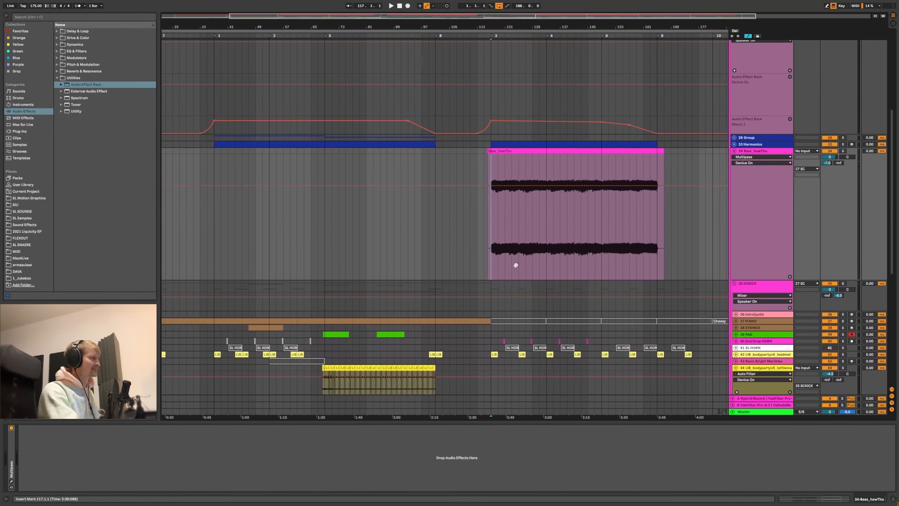
pyautogui.moveTo(568, 27); pyautogui.dragTo(519, 41)
pyautogui.moveTo(466, 216); pyautogui.dragTo(454, 209)
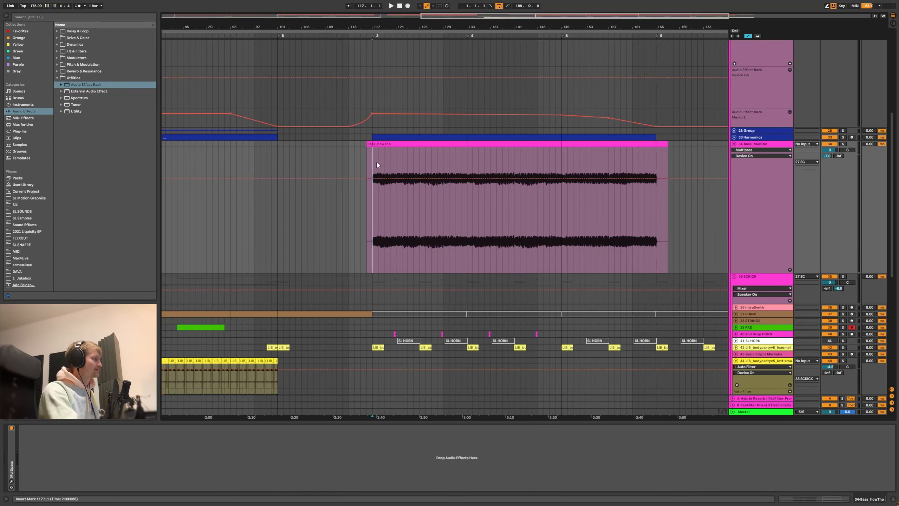
# - Inspect the Multipass plug-in on the Bass_howTho track, including its frequency bands, and close its window
pyautogui.click(395, 155)
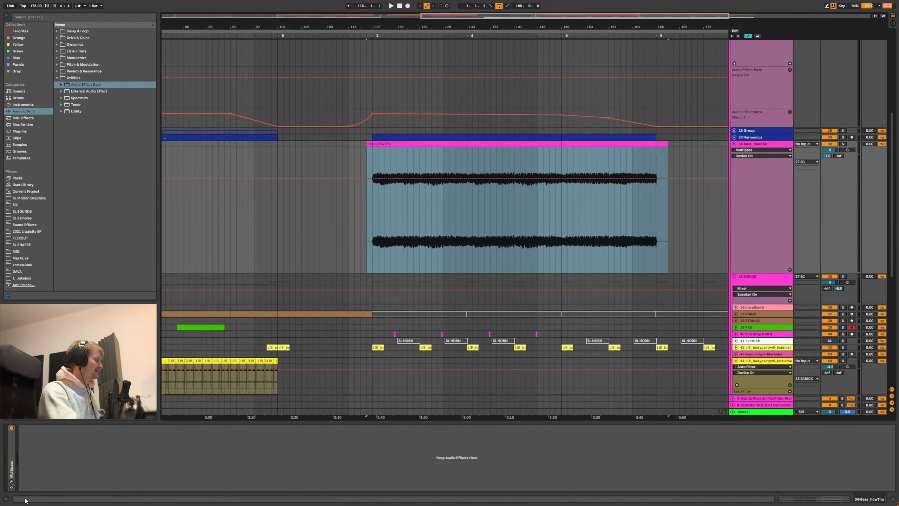
pyautogui.click(13, 481)
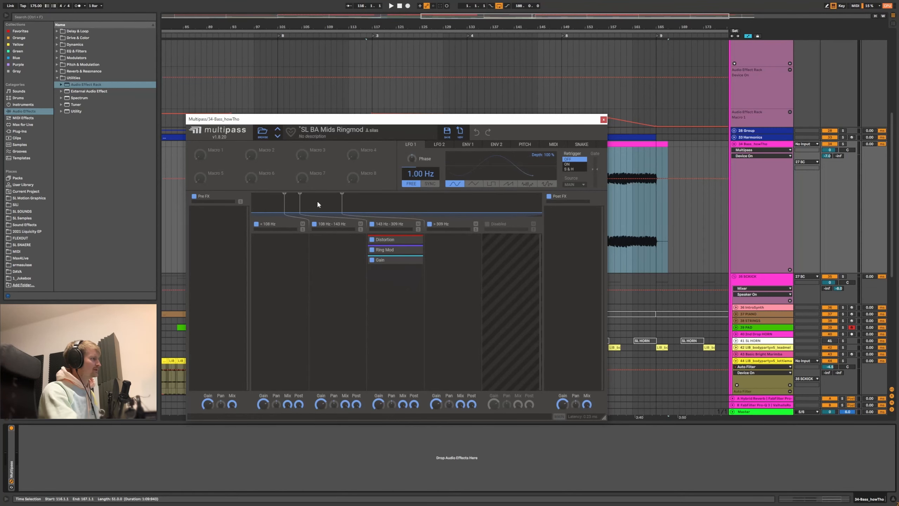
pyautogui.click(604, 120)
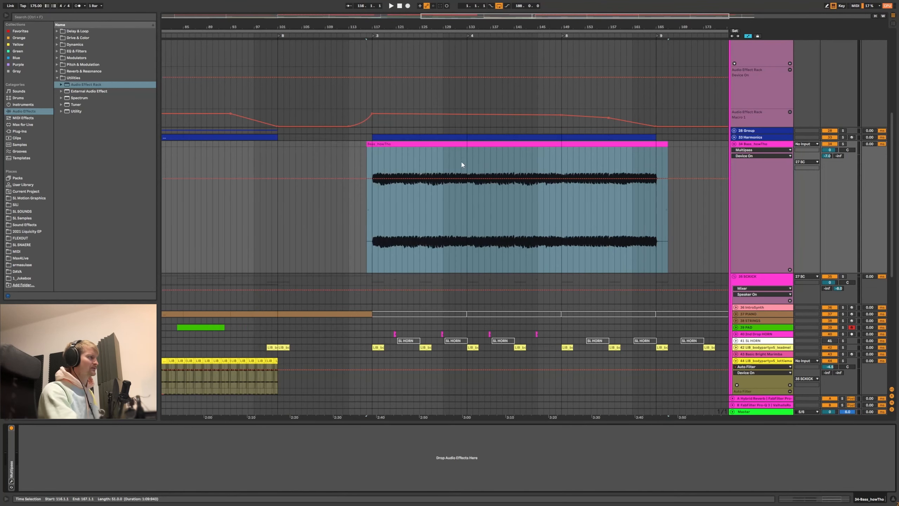
# - Return the insert marker to bar 117, select the Harmonics track and collapse the Bass_howTho track
pyautogui.click(408, 162)
pyautogui.click(374, 161)
pyautogui.click(747, 137)
pyautogui.click(733, 144)
# - Expand the Harmonics and Bass_howTho tracks to compare their second-drop clips, and collapse both again
pyautogui.moveTo(697, 133); pyautogui.dragTo(695, 208)
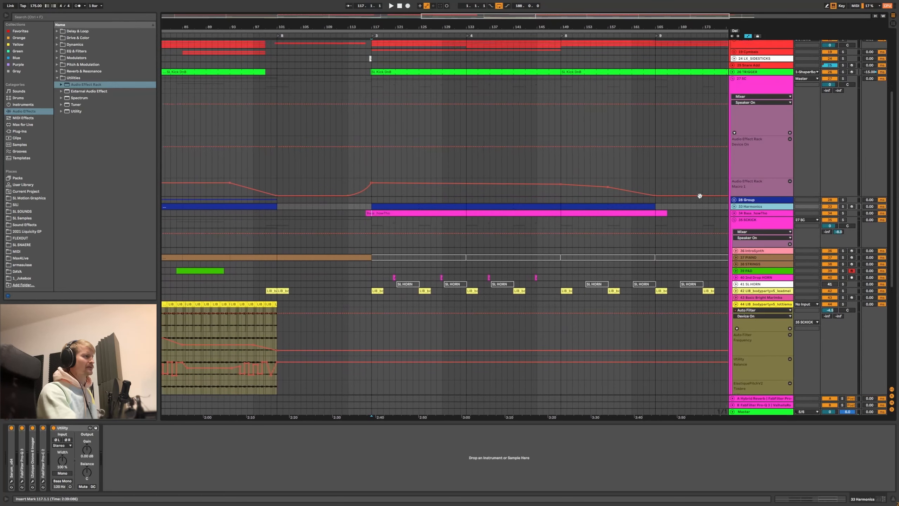
pyautogui.scroll(-2, 700, 194)
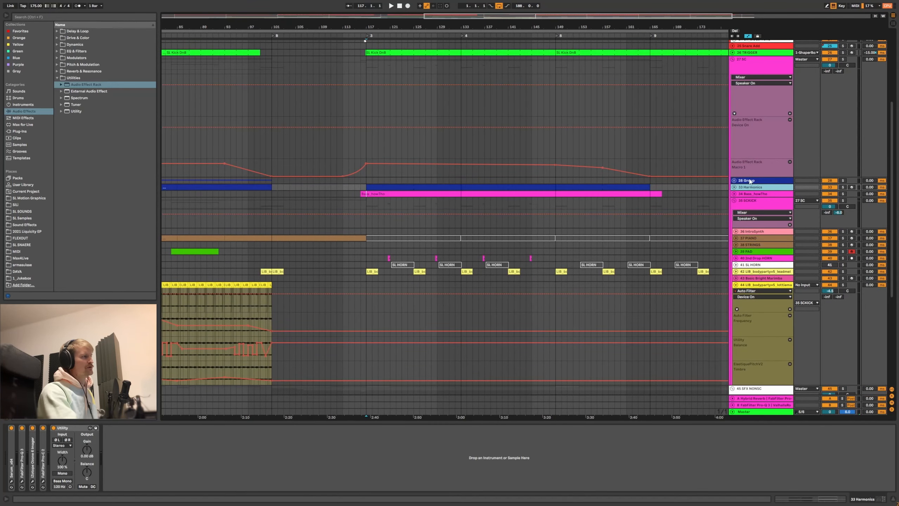
pyautogui.click(749, 181)
pyautogui.click(744, 194)
pyautogui.click(734, 195)
pyautogui.click(734, 187)
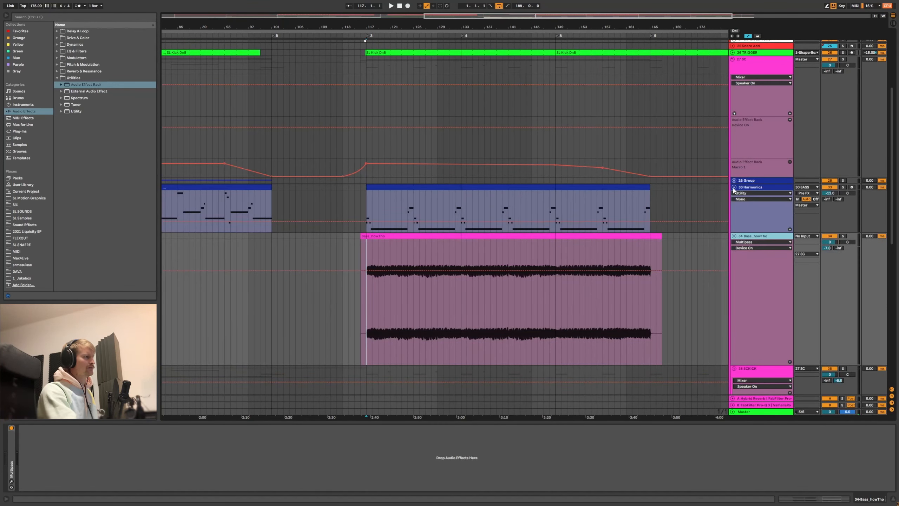
pyautogui.click(733, 188)
pyautogui.click(734, 194)
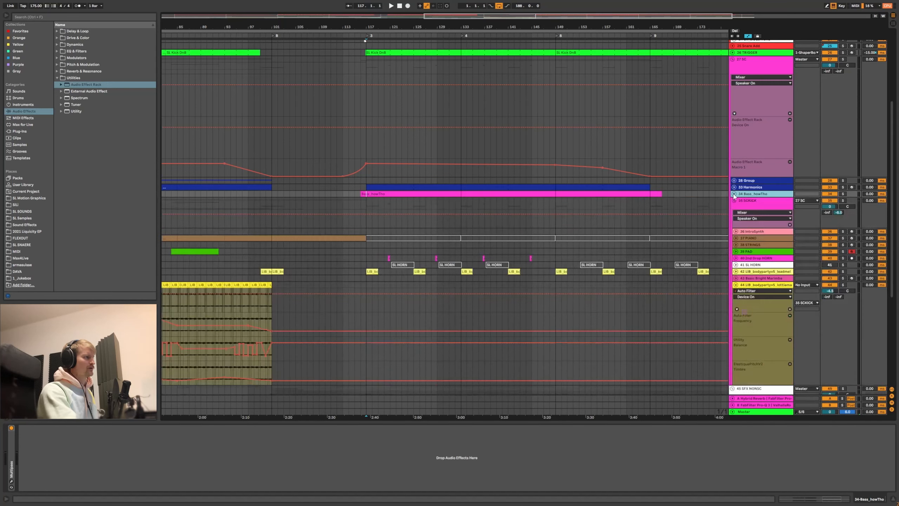
# - Examine the bass group and Bass_howTho clips around bar 117 in relation to the whole arrangement
pyautogui.click(366, 181)
pyautogui.scroll(-1, 449, 182)
pyautogui.click(399, 181)
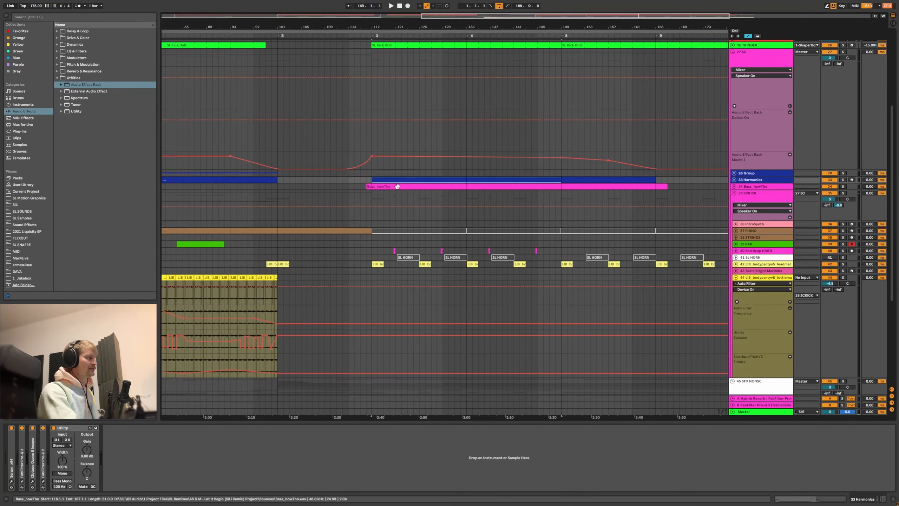
pyautogui.keyDown('shift'); pyautogui.click(397, 186); pyautogui.keyUp('shift')
pyautogui.click(390, 198)
pyautogui.moveTo(358, 185); pyautogui.dragTo(565, 176)
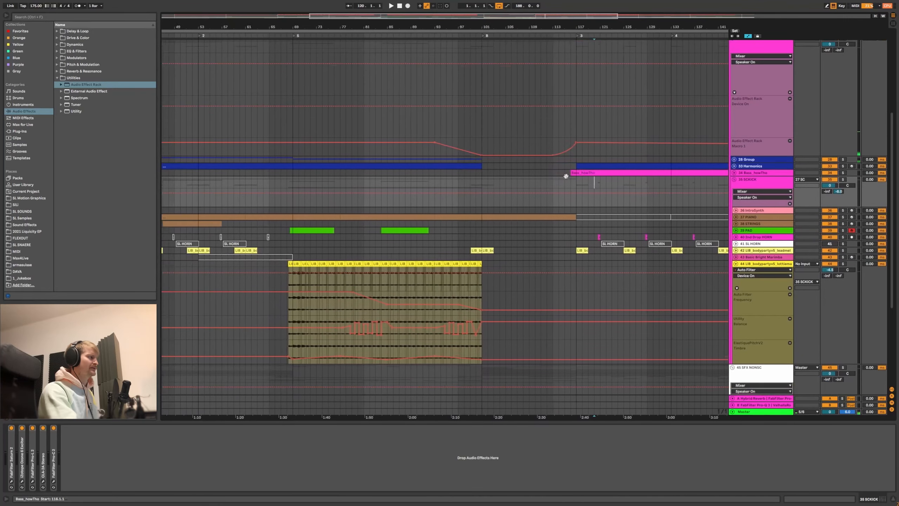
pyautogui.moveTo(395, 175); pyautogui.dragTo(459, 204)
pyautogui.moveTo(359, 27); pyautogui.dragTo(358, 9)
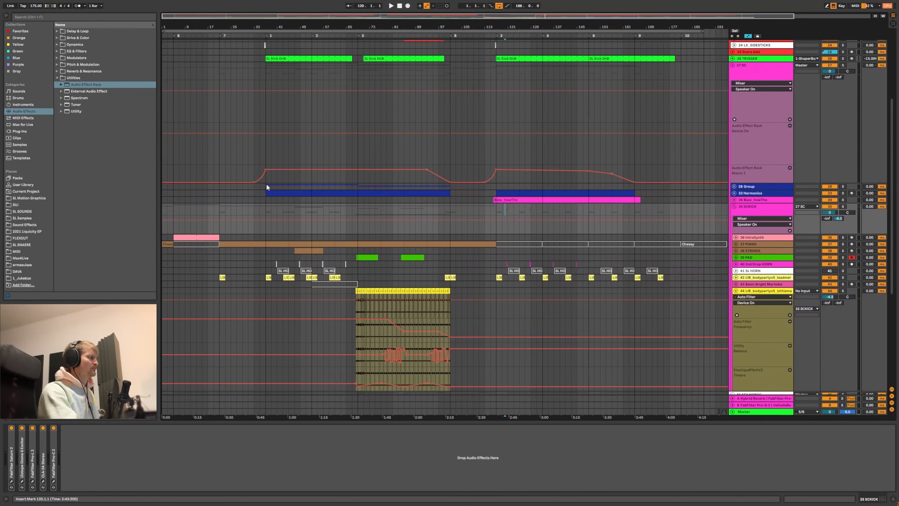
# - Place the insert marker at bar 37, expand the Harmonics track and 28 Group, and show the group's devices
pyautogui.click(265, 184)
pyautogui.click(735, 193)
pyautogui.click(734, 194)
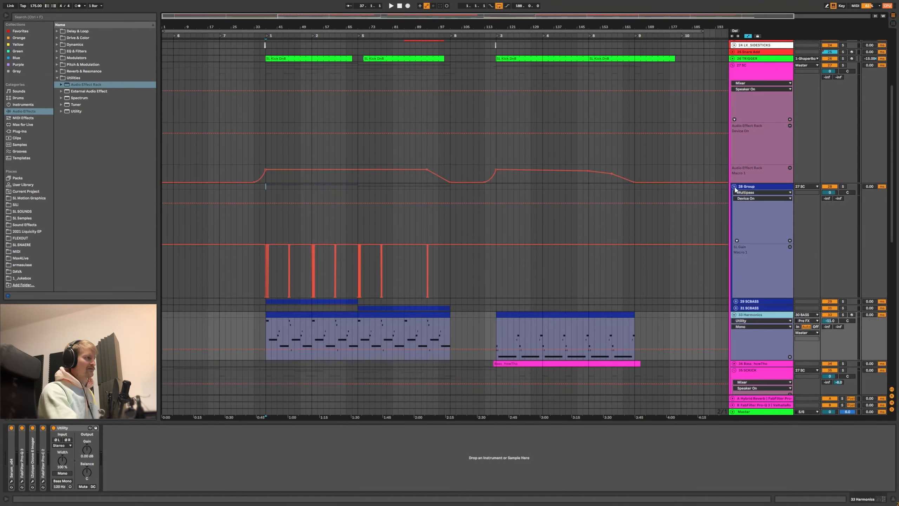
pyautogui.scroll(-3, 736, 185)
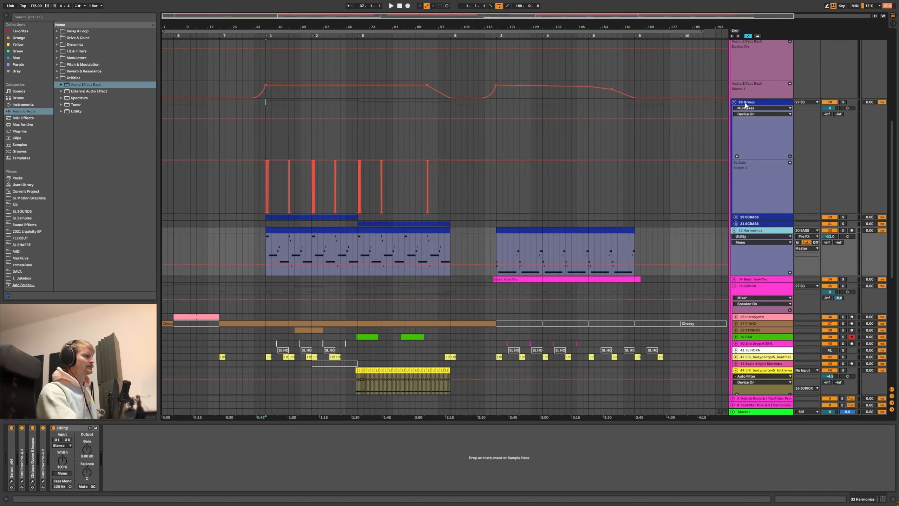
pyautogui.click(745, 105)
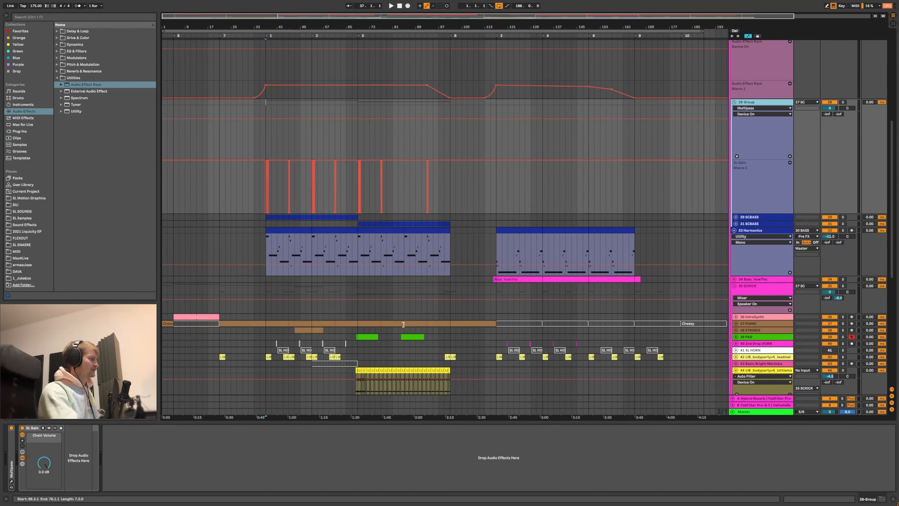
# - Open Serum_x64 from the Harmonics track's device chain and move its window clear of the first-drop clip
pyautogui.click(757, 230)
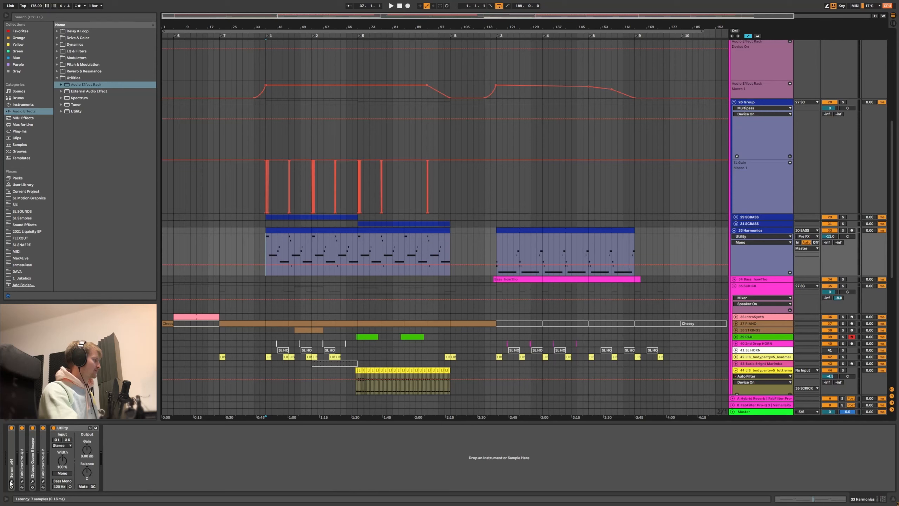
pyautogui.click(11, 481)
pyautogui.moveTo(248, 126); pyautogui.dragTo(461, 121)
pyautogui.click(270, 252)
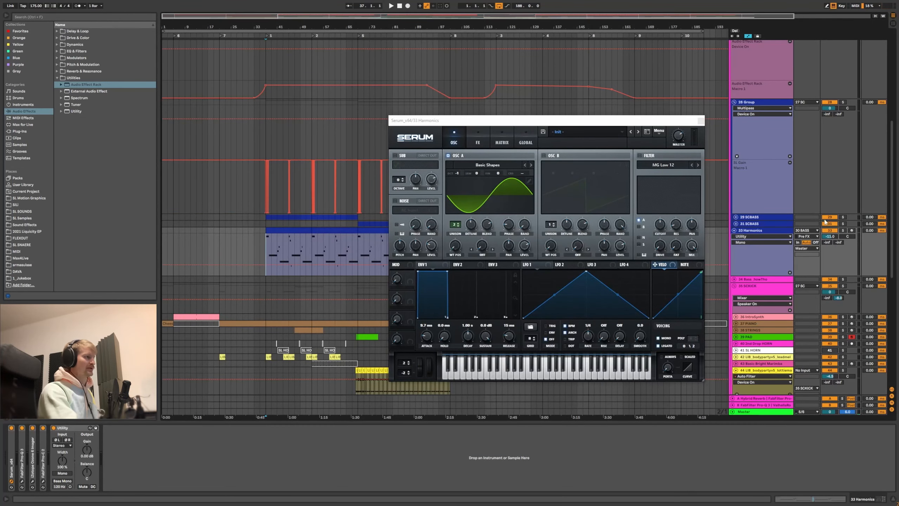
# - Solo the Harmonics track and play it from bar 37, closing the Serum window during playback, and stop
pyautogui.click(843, 230)
pyautogui.press('space')
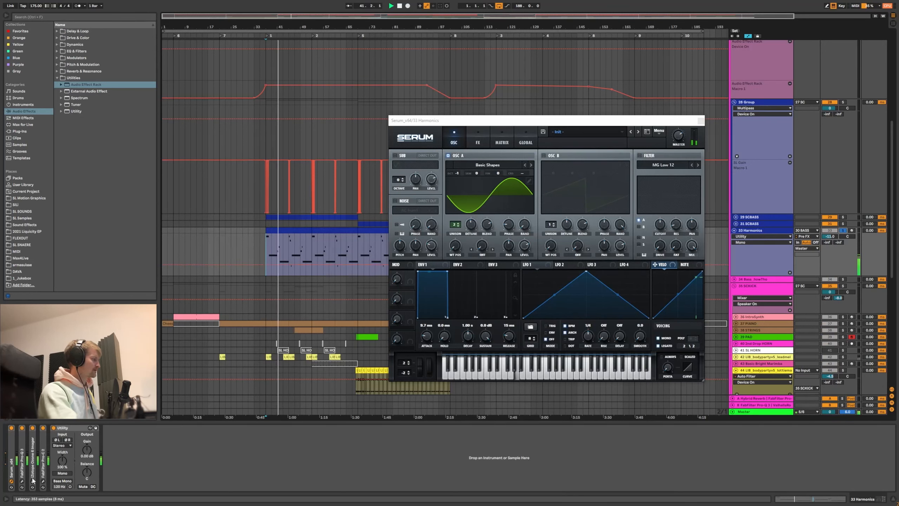
pyautogui.moveTo(699, 121); pyautogui.dragTo(539, 103)
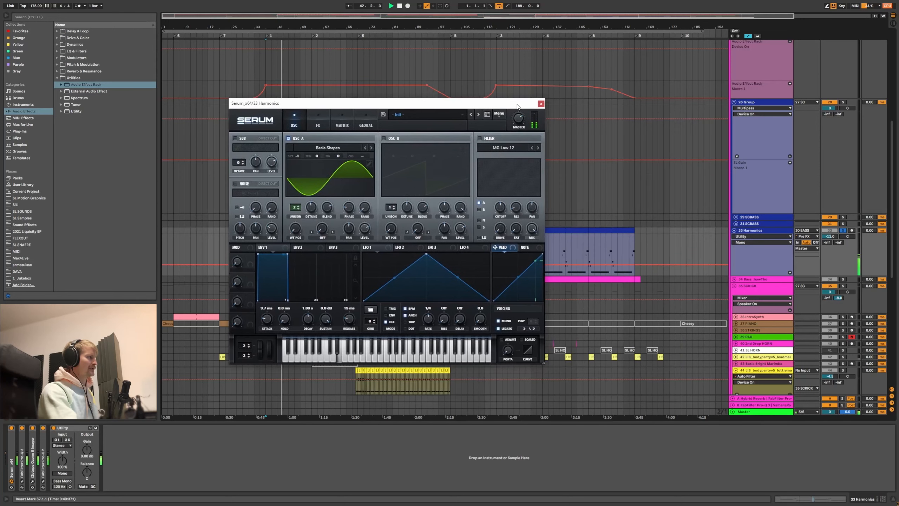
pyautogui.click(541, 104)
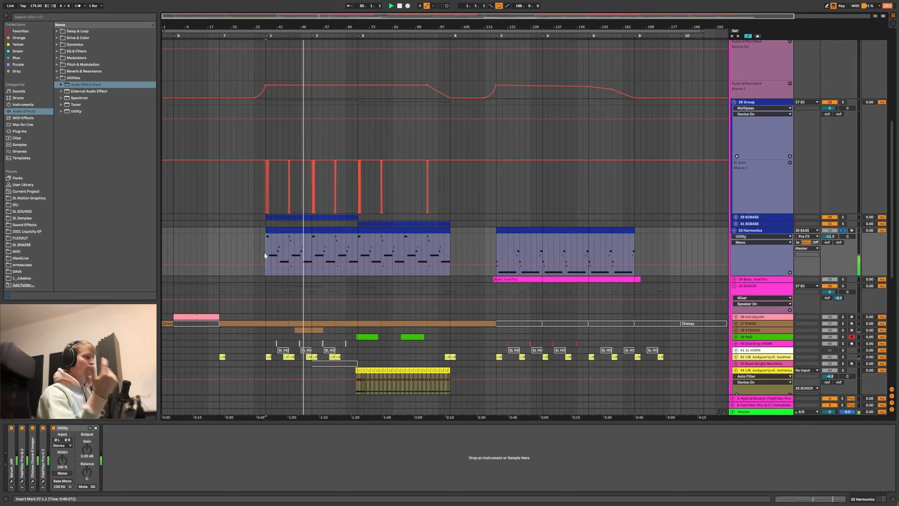
pyautogui.press('space')
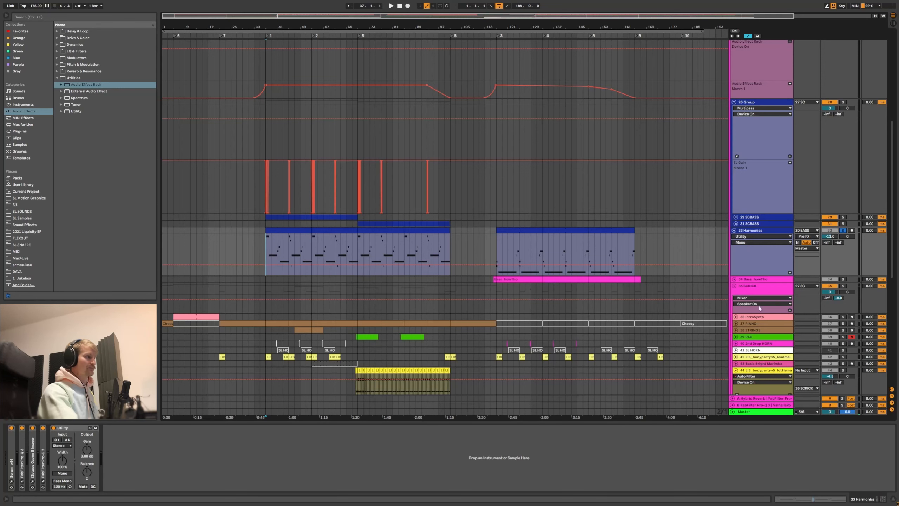
# - Collapse the Harmonics track and inspect the device chains of 31 SCBASS and 29 SCBASS, leaving 29 SCBASS expanded
pyautogui.click(734, 231)
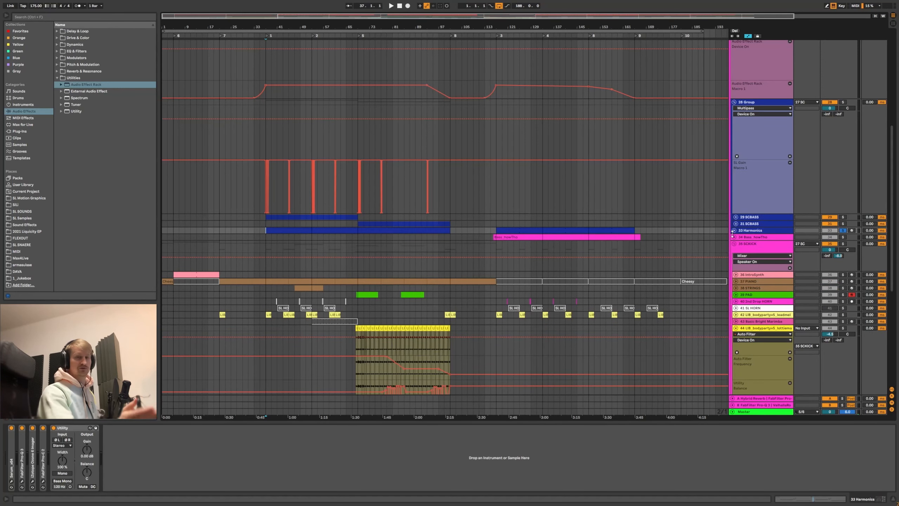
pyautogui.click(739, 224)
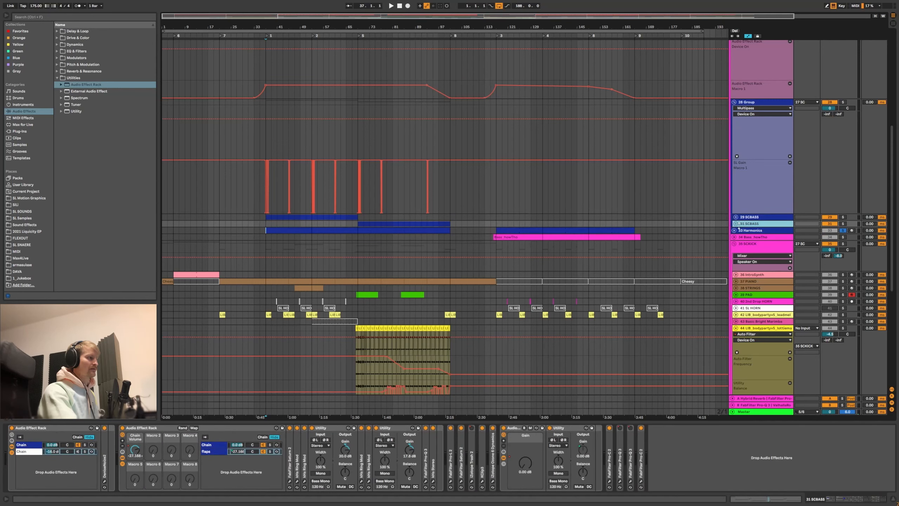
pyautogui.click(735, 224)
pyautogui.click(735, 217)
pyautogui.click(741, 217)
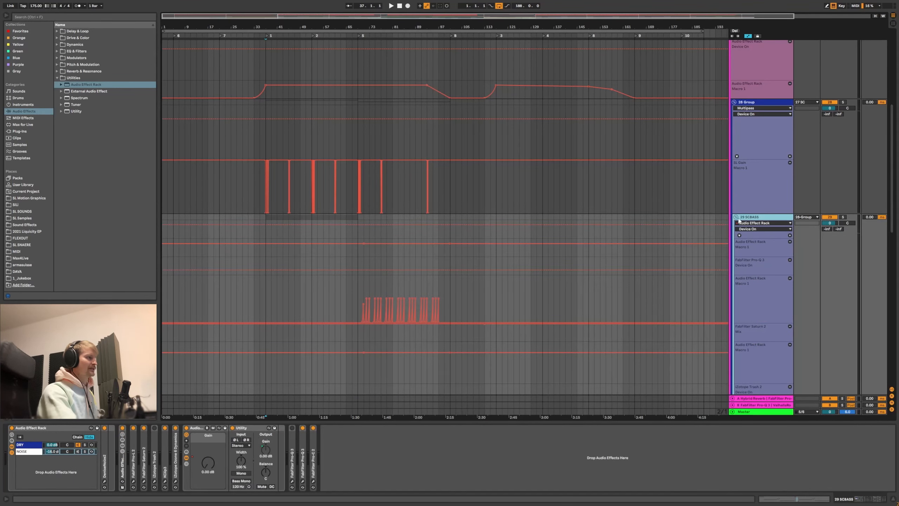
pyautogui.click(735, 217)
pyautogui.click(736, 223)
pyautogui.click(749, 224)
pyautogui.click(742, 217)
pyautogui.click(736, 217)
# - Solo the 29 SCBASS group and play the 30 BASS track from bar 37 with its devices shown
pyautogui.scroll(-1, 382, 220)
pyautogui.scroll(-5, 425, 216)
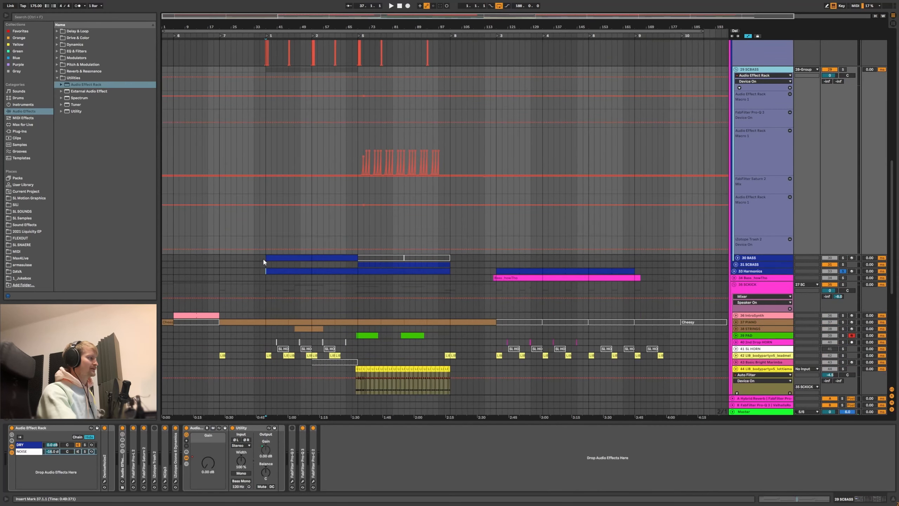
pyautogui.click(264, 258)
pyautogui.scroll(2, 778, 141)
pyautogui.press('space')
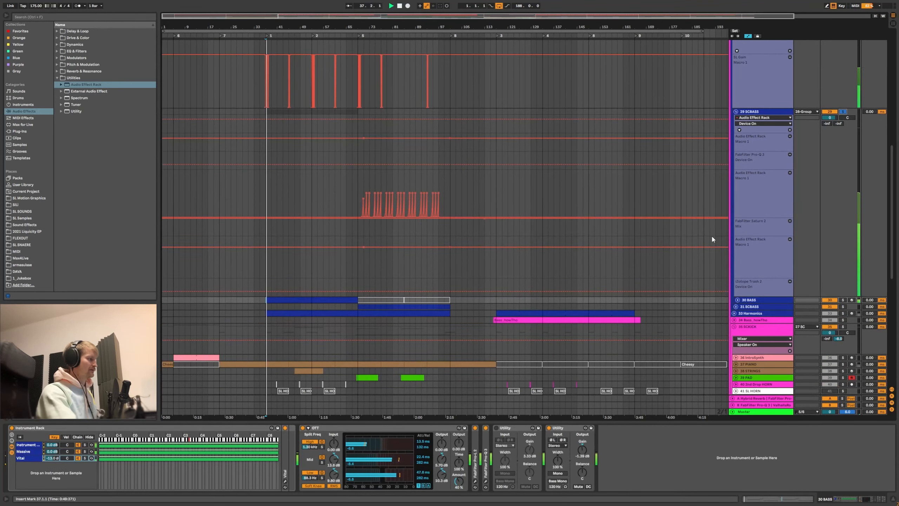
pyautogui.scroll(-3, 424, 269)
pyautogui.scroll(-1, 424, 246)
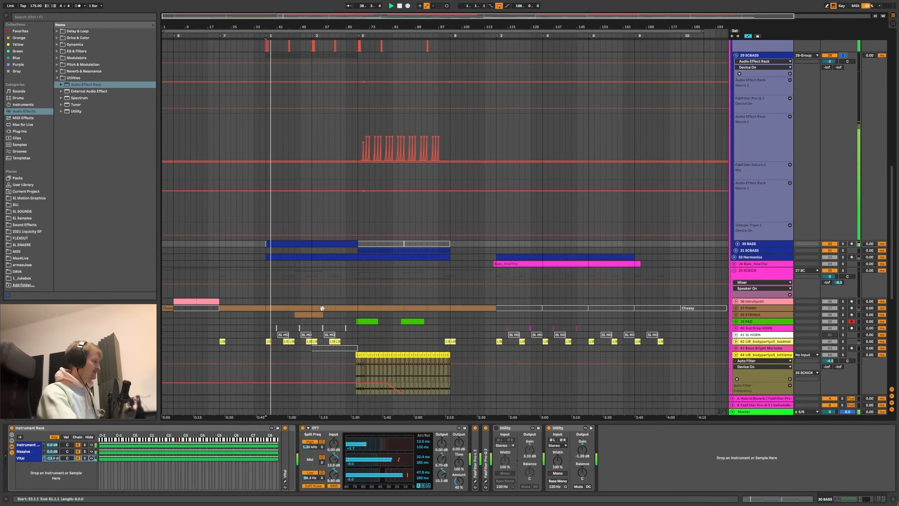
# - Compare the Instrument Rack, Massive and Vital chains in the 30 BASS rack, ending on the nested Instrument Rack chain
pyautogui.click(26, 444)
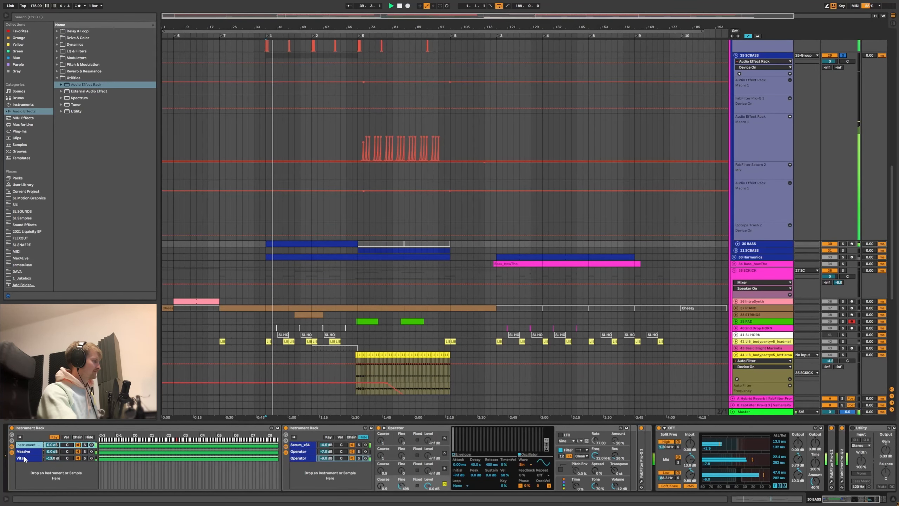
pyautogui.click(26, 457)
pyautogui.click(26, 446)
pyautogui.click(27, 452)
pyautogui.click(27, 445)
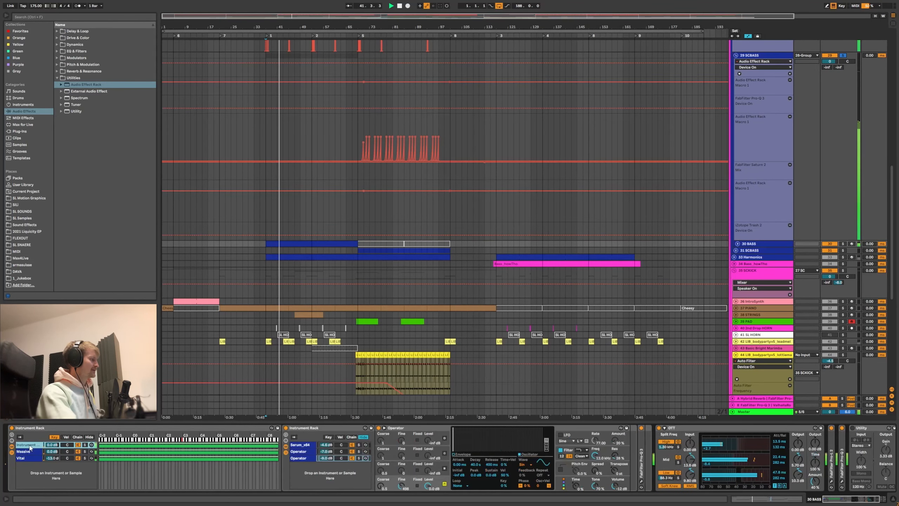
pyautogui.click(33, 453)
pyautogui.click(32, 446)
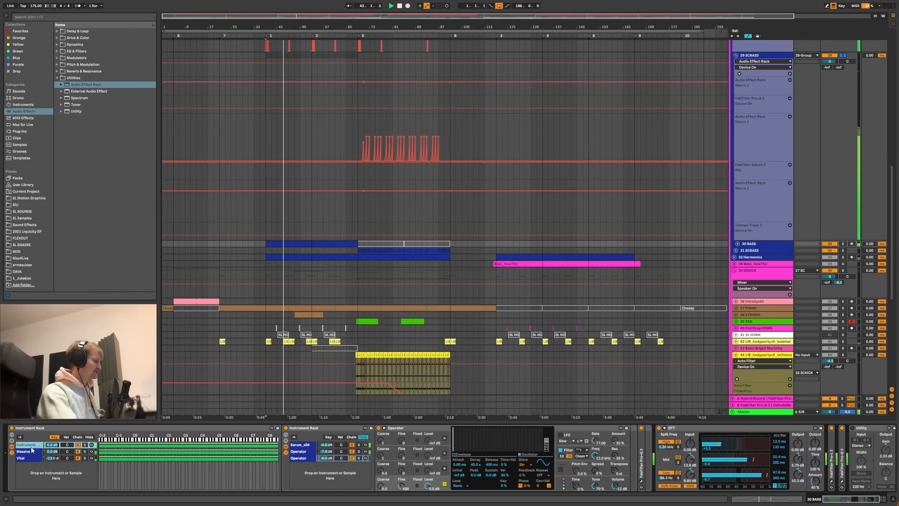
# - Examine the Serum_x64 and two Operator chains inside the nested Instrument Rack during playback
pyautogui.click(303, 447)
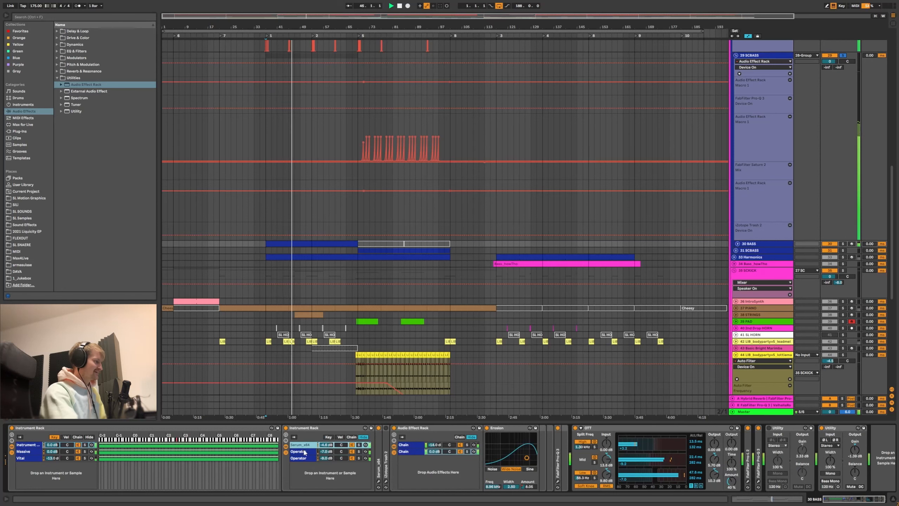
pyautogui.click(300, 453)
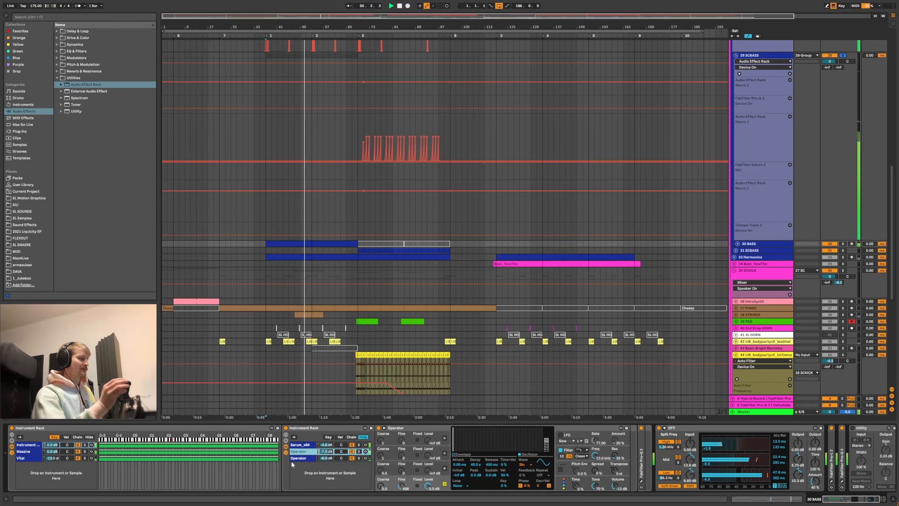
pyautogui.click(300, 458)
pyautogui.click(301, 452)
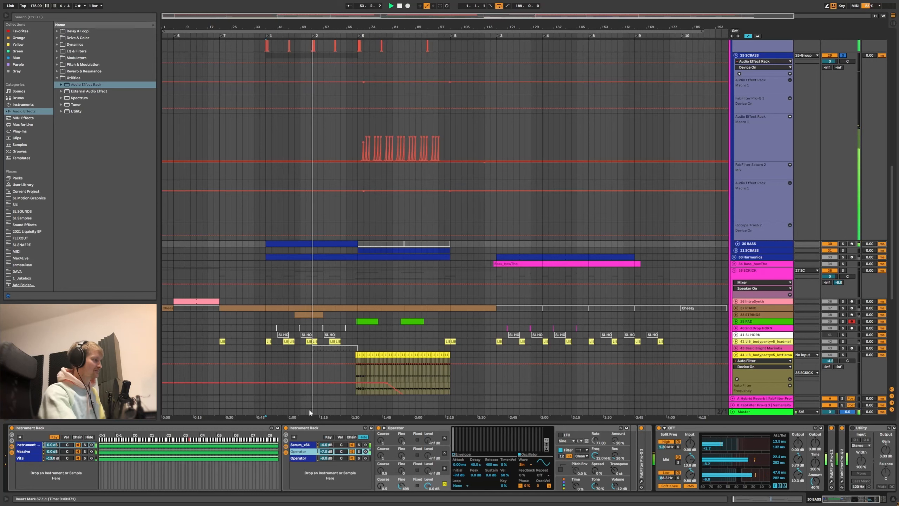
# - Open Serum from the nested rack's Serum_x64 chain, play the bass from bar 37, and show Serum's FX page
pyautogui.click(305, 447)
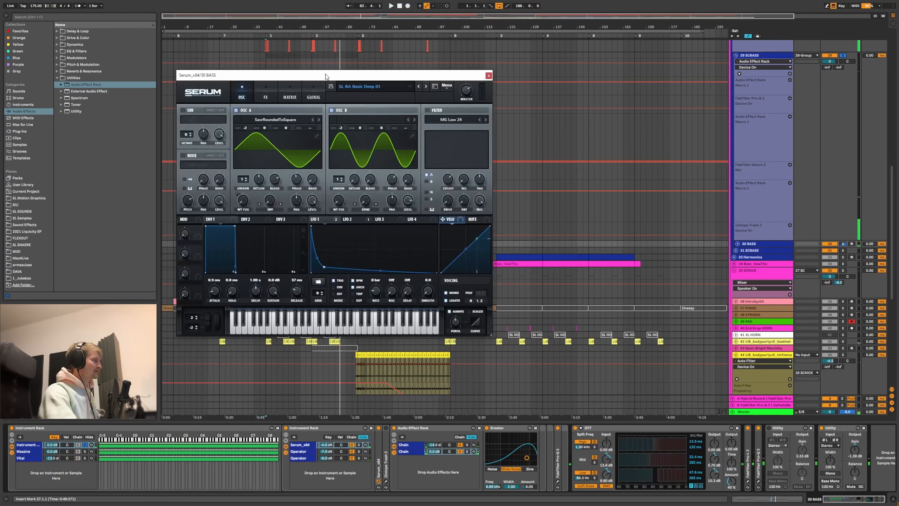
pyautogui.moveTo(327, 77); pyautogui.dragTo(394, 124)
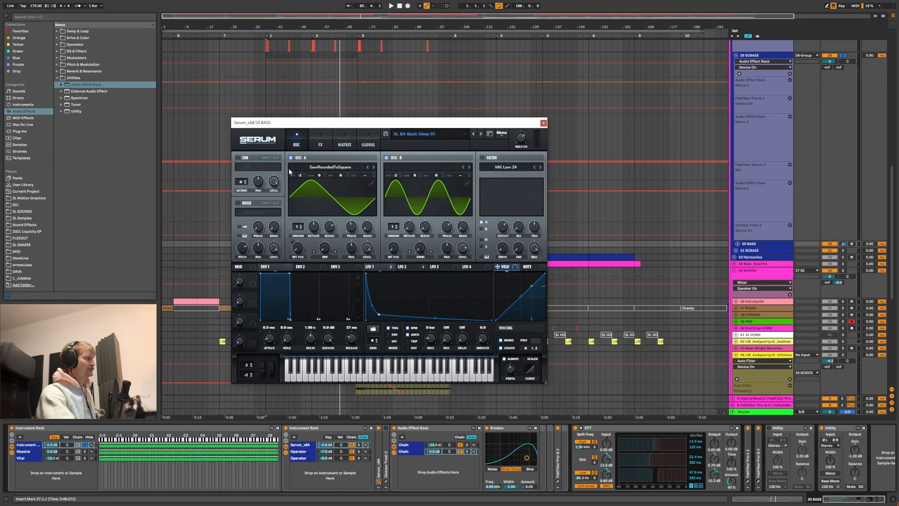
pyautogui.press('space')
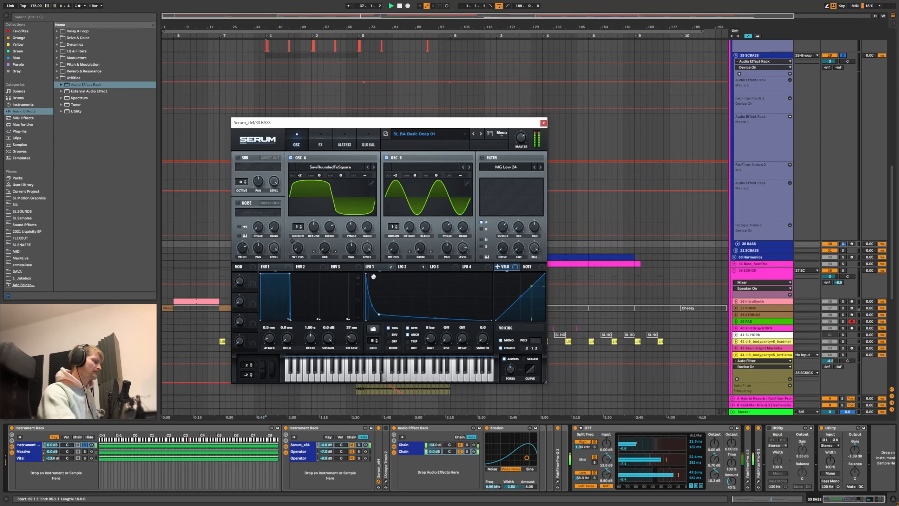
pyautogui.click(322, 142)
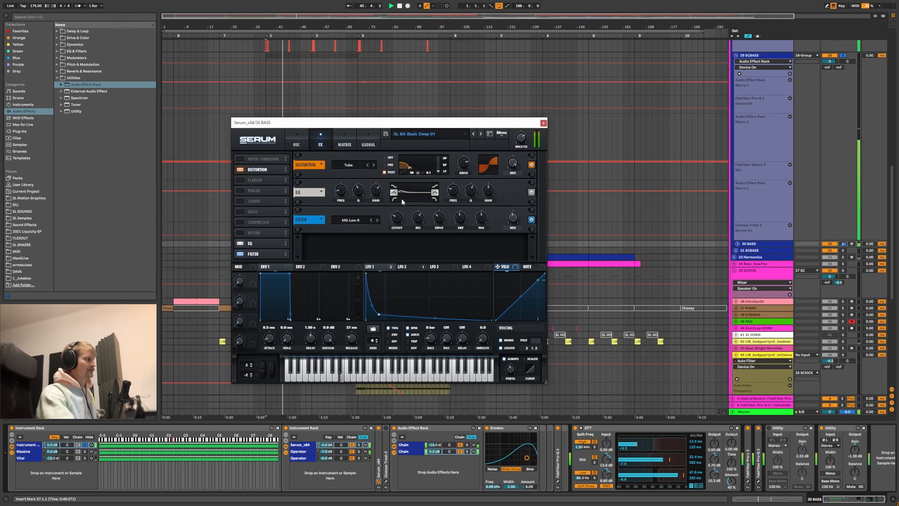
# - Examine Serum's oscillators, LFO 2 and the modulators assigned to the distortion frequency, and close the Serum window
pyautogui.click(299, 141)
pyautogui.click(404, 270)
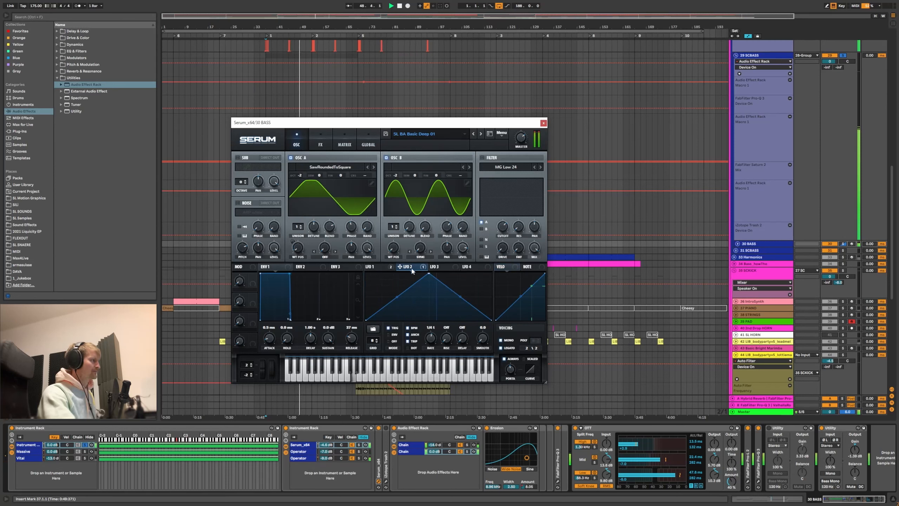
pyautogui.click(320, 141)
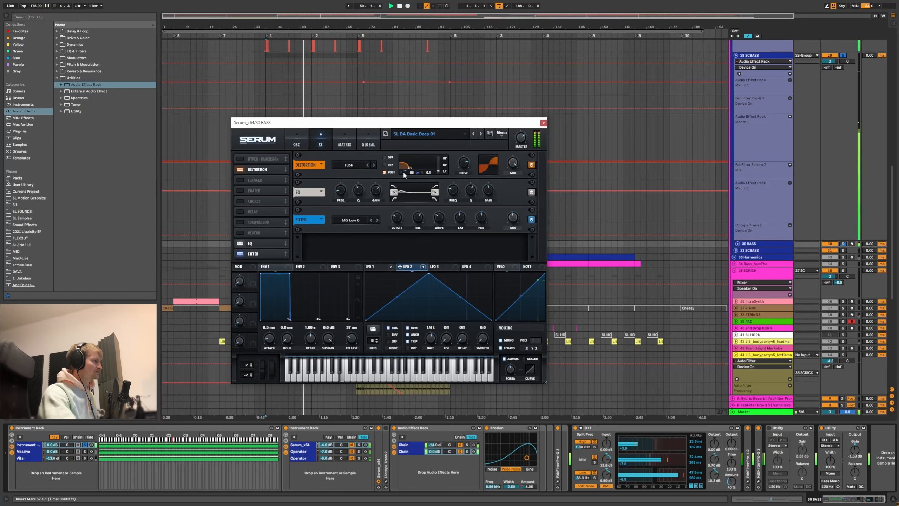
pyautogui.moveTo(414, 171)
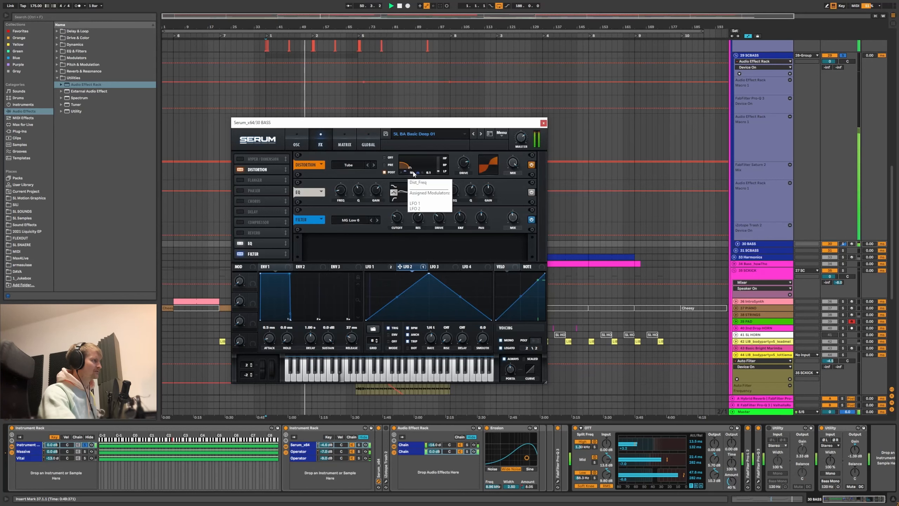
pyautogui.click(304, 143)
pyautogui.click(543, 123)
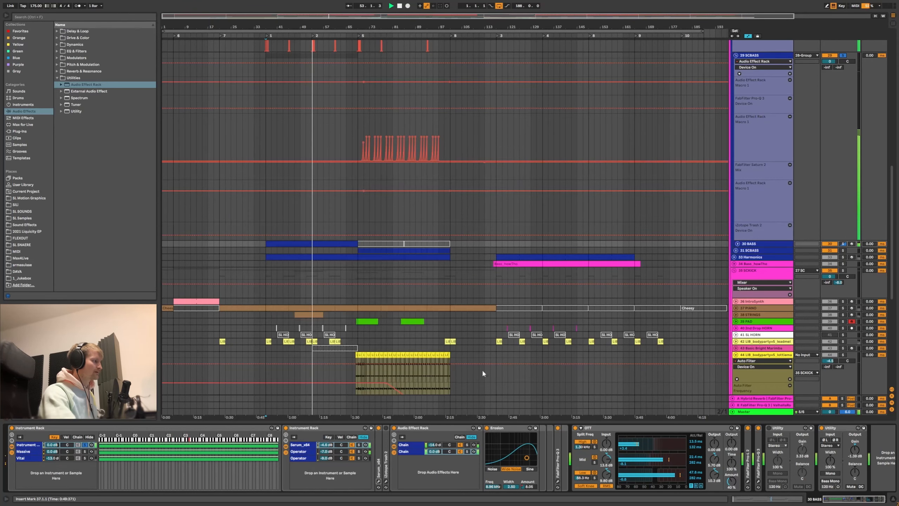
# - Compare the two chains of the Audio Effect Rack following Serum and examine the effects up to the final Utility
pyautogui.scroll(-3, 481, 373)
pyautogui.scroll(-1, 411, 349)
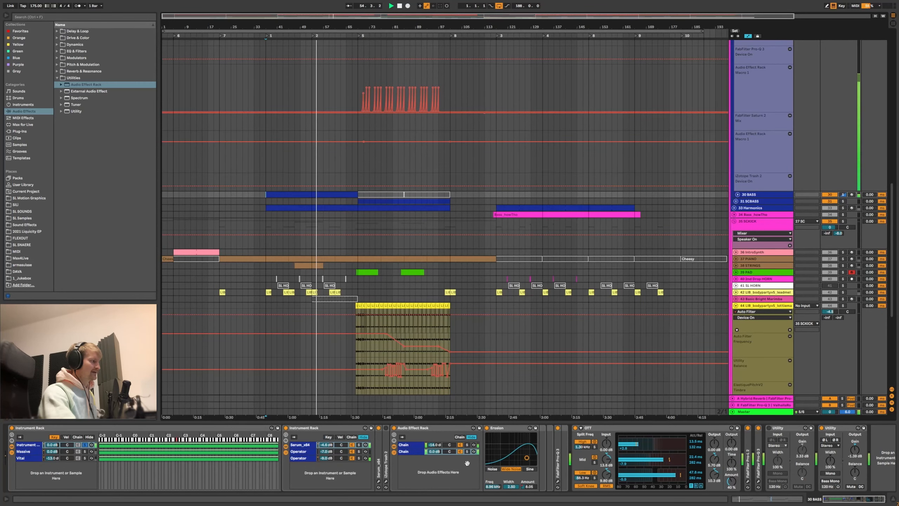
pyautogui.click(411, 444)
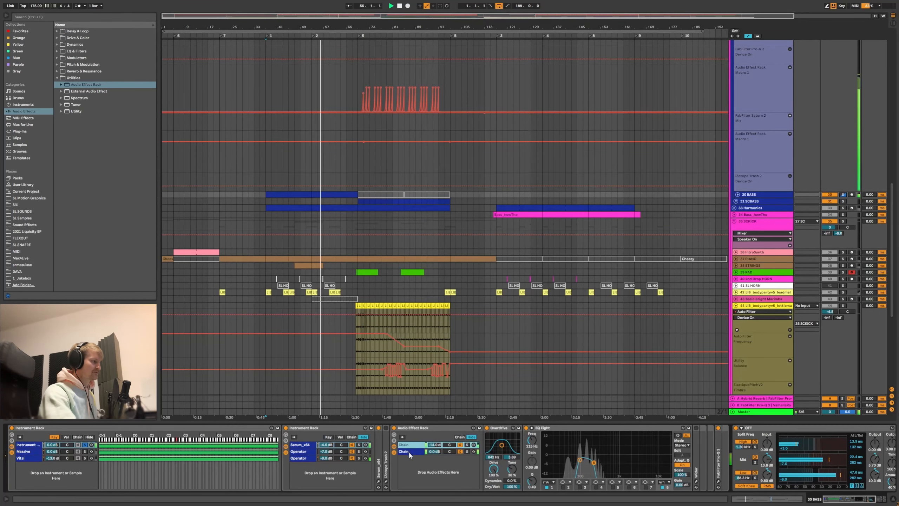
pyautogui.click(408, 451)
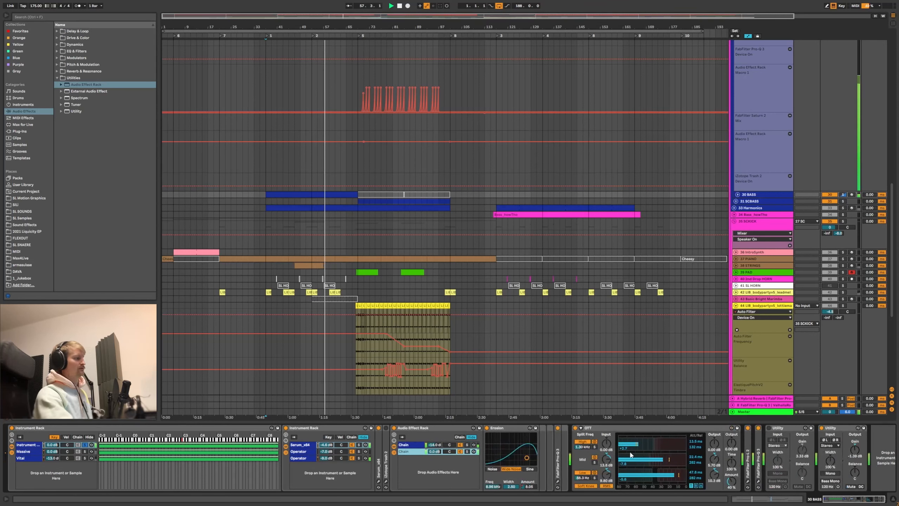
pyautogui.moveTo(842, 498); pyautogui.dragTo(846, 499)
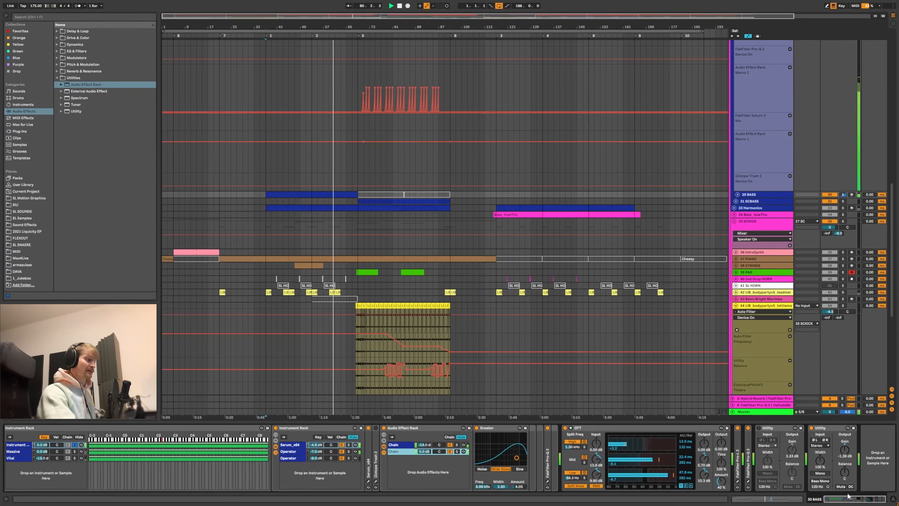
pyautogui.moveTo(848, 497); pyautogui.dragTo(834, 491)
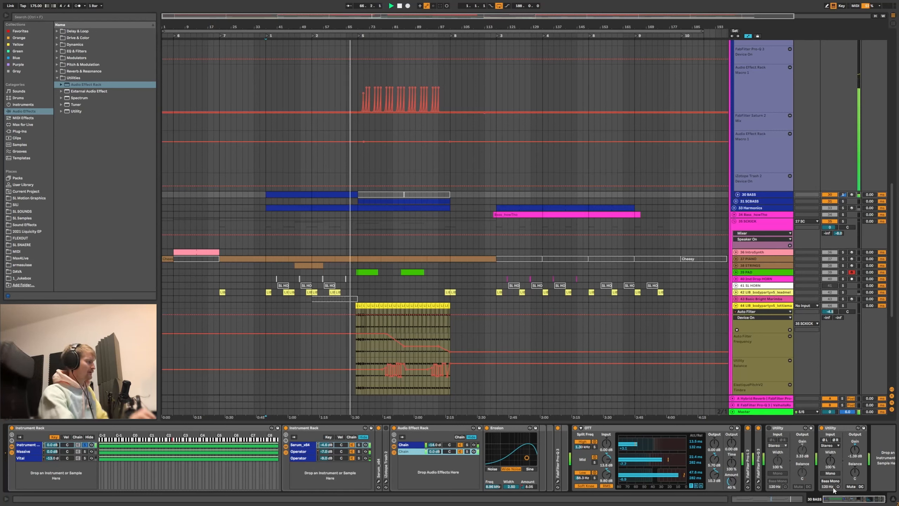
# - Audition the 30 BASS rack's Massive chain from bar 37, viewing the SL REESE 1 patch in Massive
pyautogui.click(49, 451)
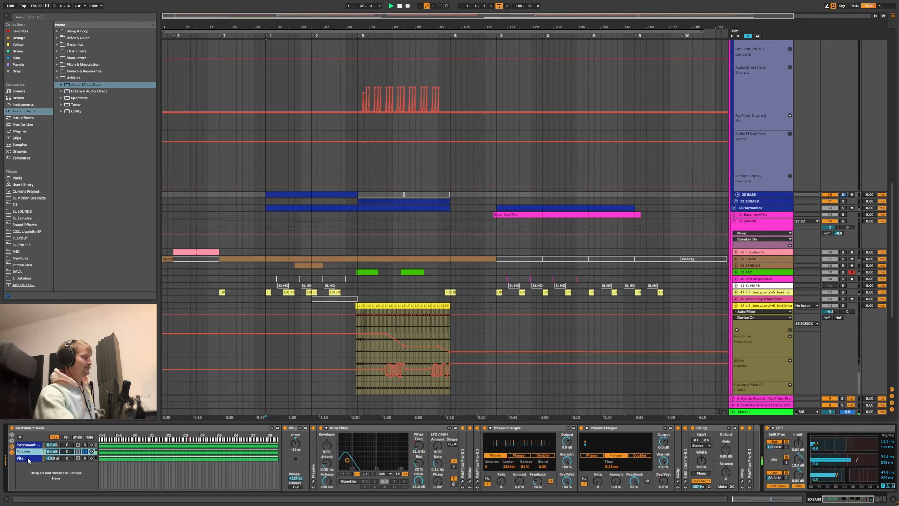
pyautogui.click(313, 482)
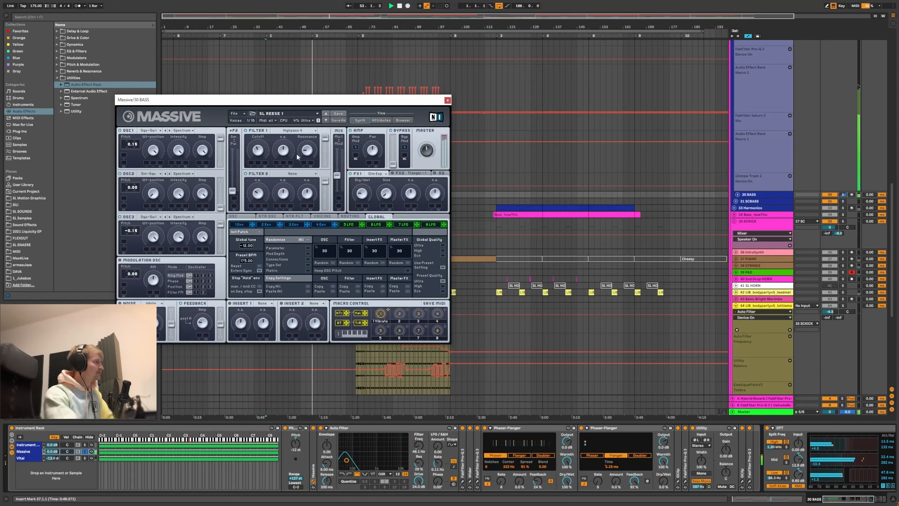
pyautogui.click(448, 100)
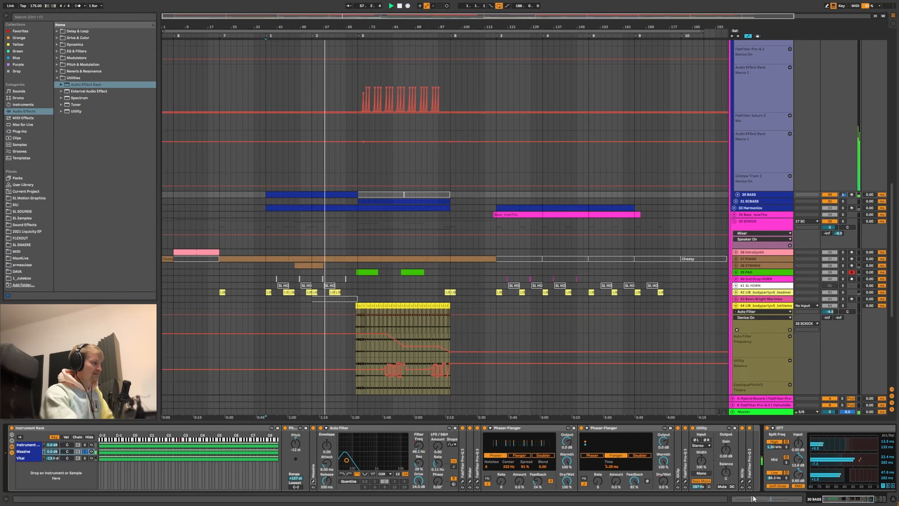
# - Examine the effects after Massive, including both Phaser-Flangers, through to the end of the 30 BASS device chain
pyautogui.moveTo(844, 499); pyautogui.dragTo(853, 499)
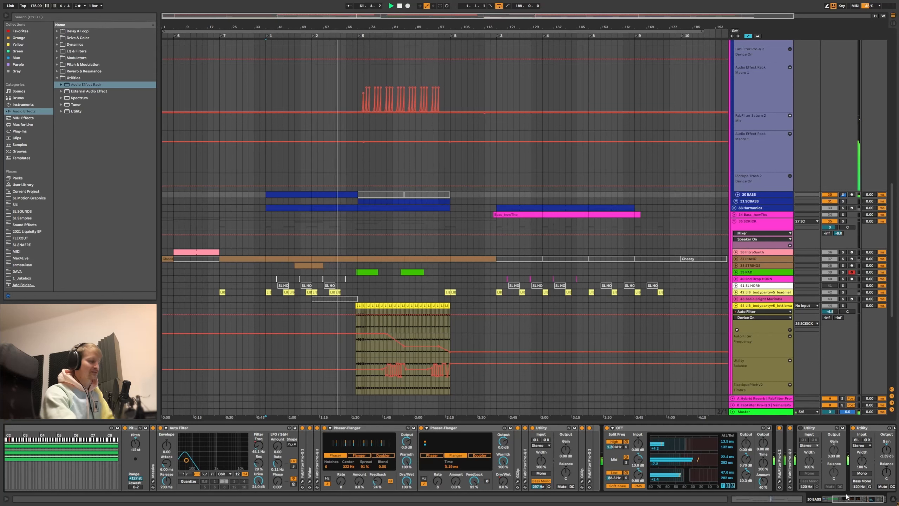
pyautogui.click(352, 427)
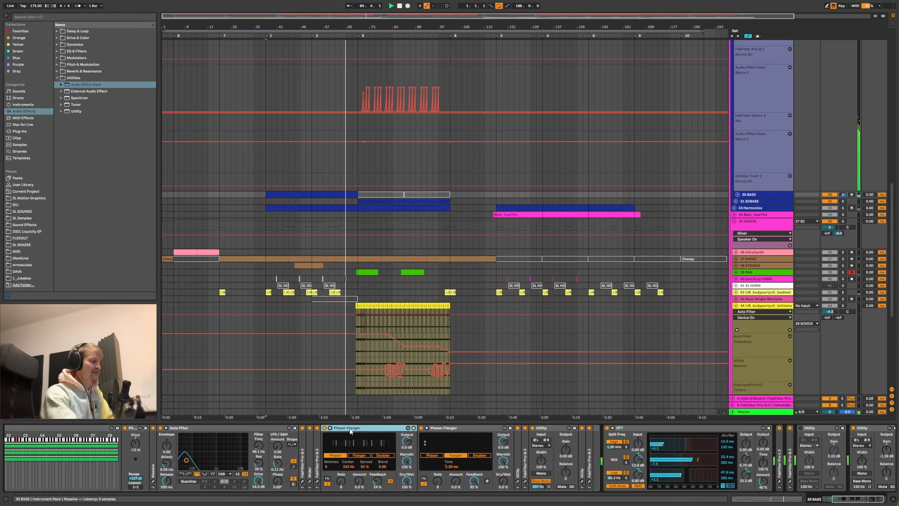
pyautogui.click(451, 428)
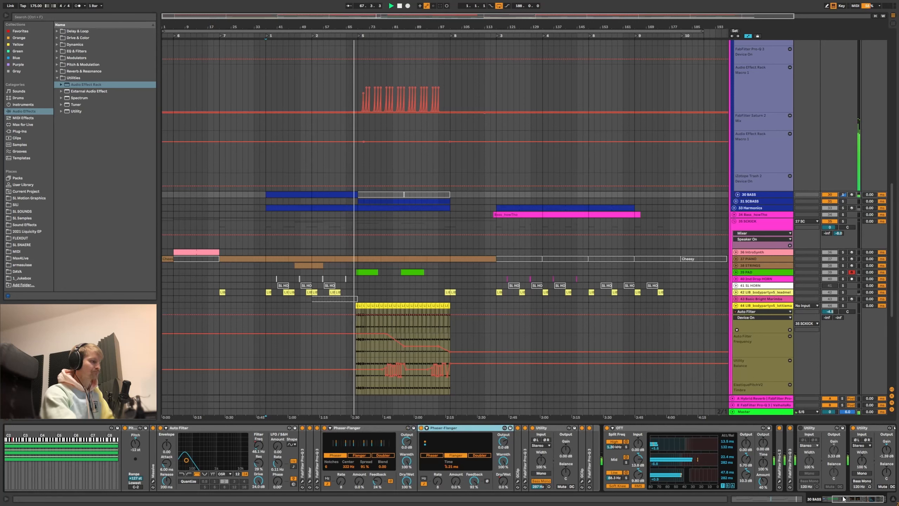
pyautogui.hscroll(3, 759, 471)
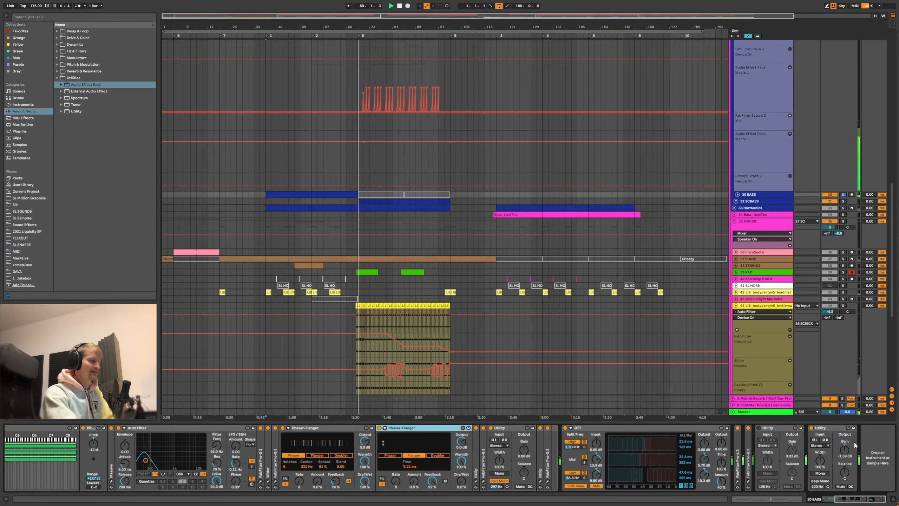
pyautogui.moveTo(856, 499)
pyautogui.mouseDown()
pyautogui.moveTo(842, 500)
pyautogui.moveTo(871, 503)
pyautogui.mouseUp()
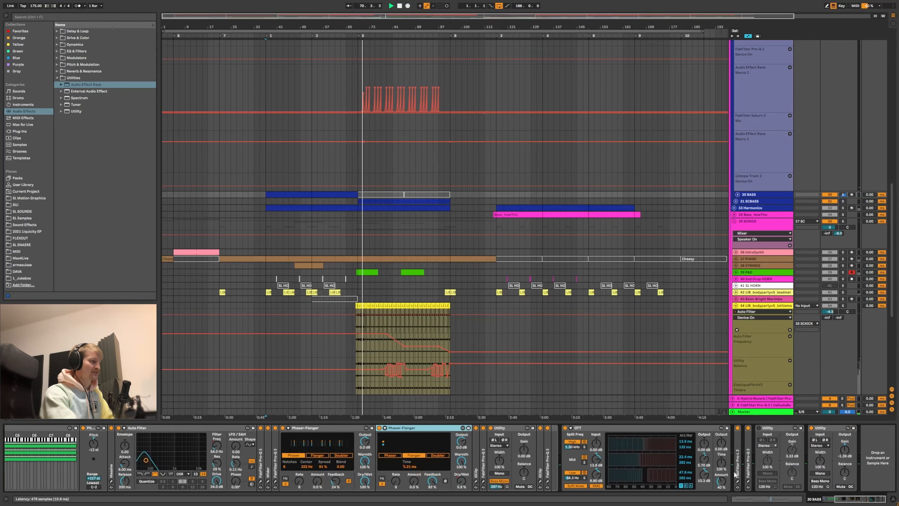
pyautogui.hscroll(-10, 770, 446)
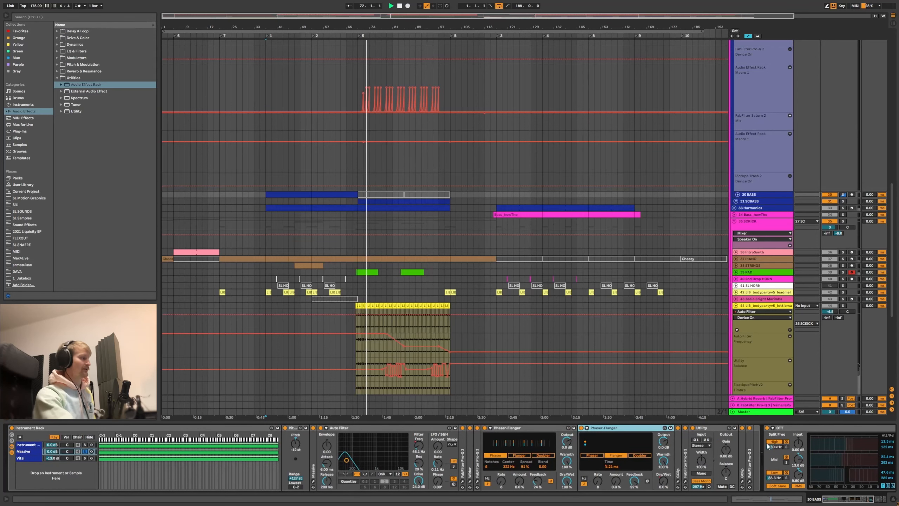
# - Show the 33 Harmonics track's devices, and play the soloed 29 SCBASS group from bar 37 with its effects shown
pyautogui.scroll(4, 734, 226)
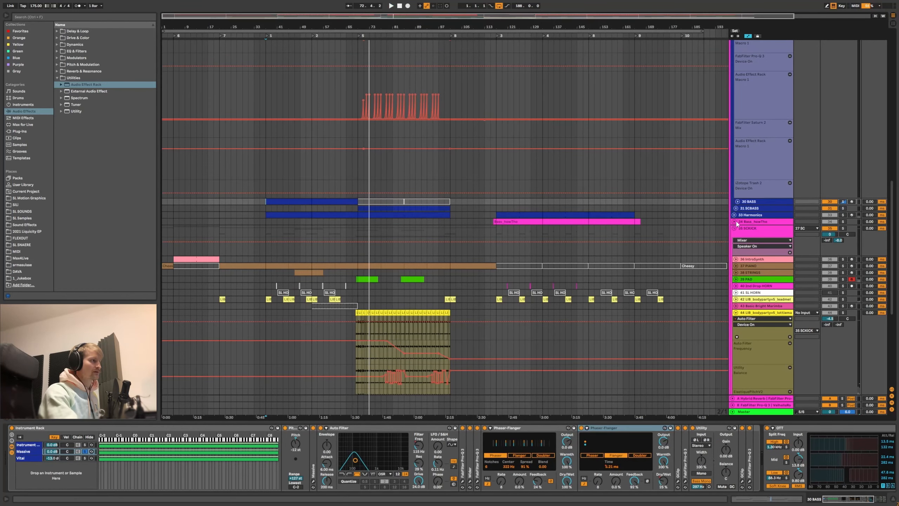
pyautogui.click(758, 236)
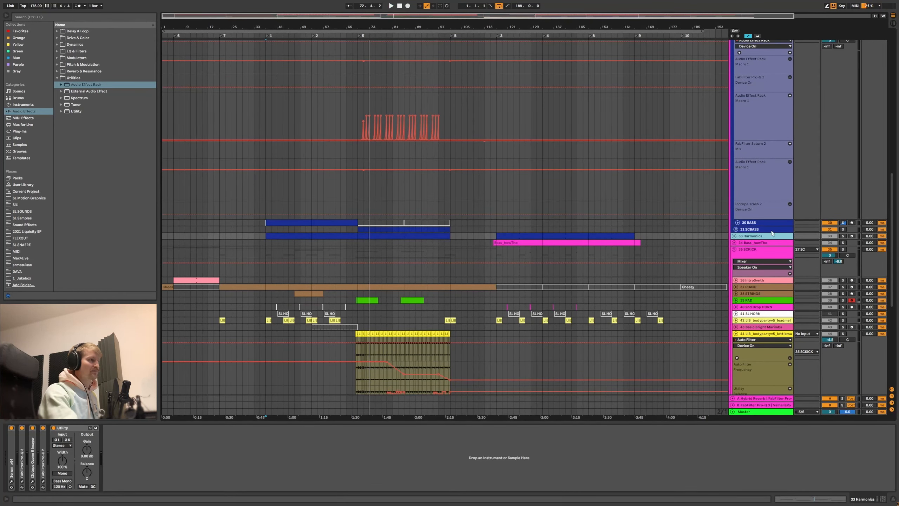
pyautogui.scroll(7, 775, 174)
pyautogui.click(844, 83)
pyautogui.press('space')
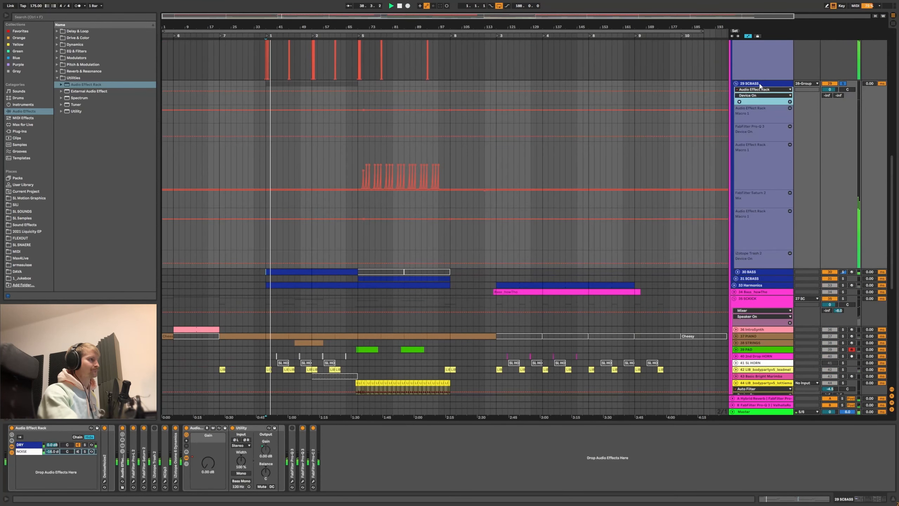
# - Expand the 31 SCBASS group and show its effects and the devices of the 32 BASS track inside it
pyautogui.scroll(-5, 732, 122)
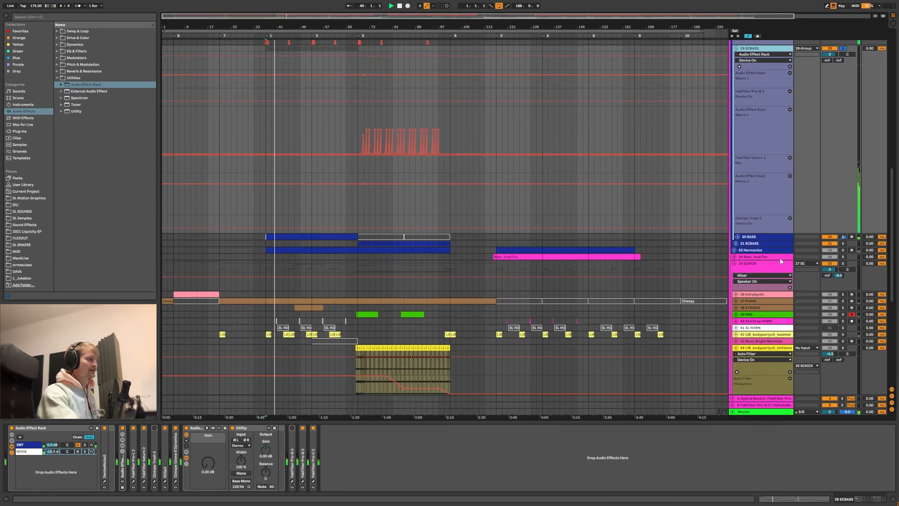
pyautogui.click(752, 244)
pyautogui.click(736, 243)
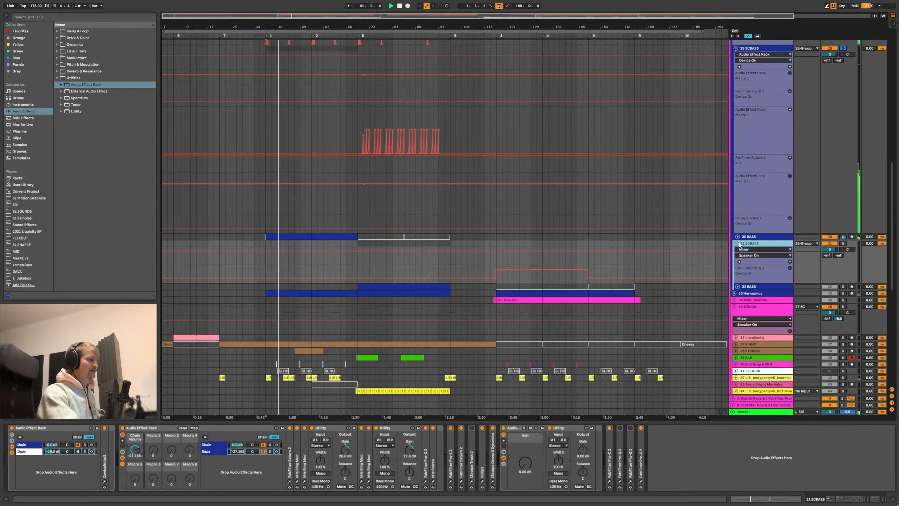
pyautogui.scroll(-2, 749, 267)
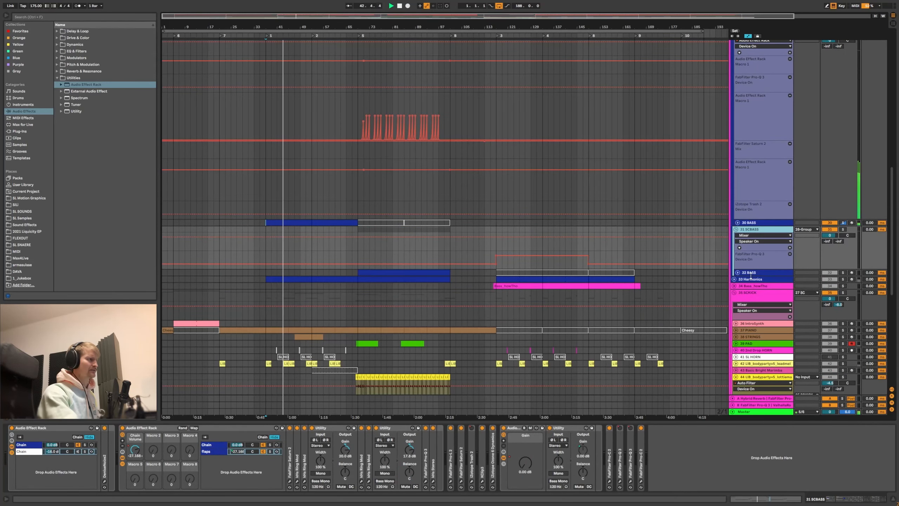
pyautogui.click(750, 273)
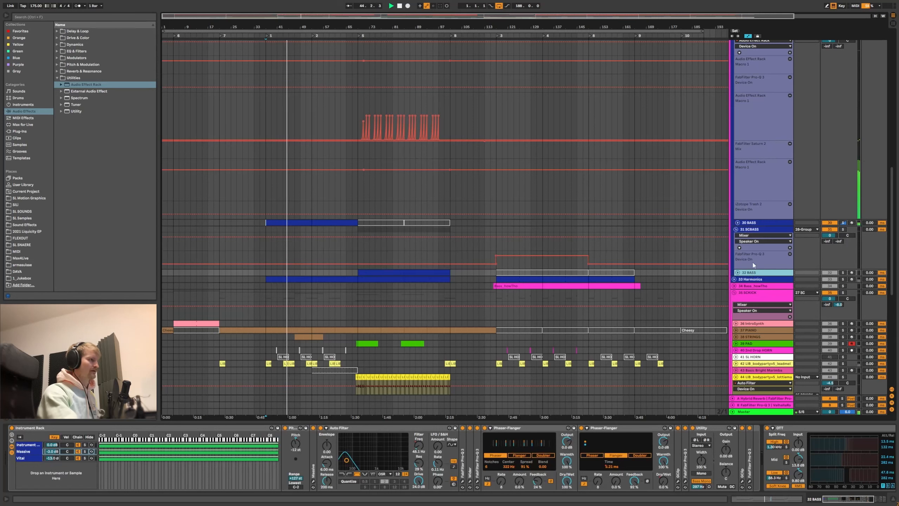
# - Unsolo the Massive chain in the 30 BASS rack while the bass keeps playing
pyautogui.click(753, 223)
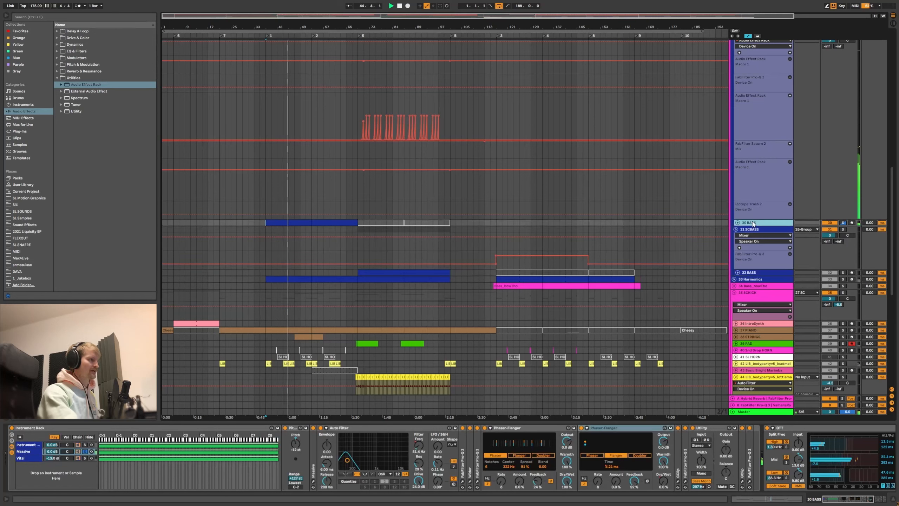
pyautogui.click(85, 452)
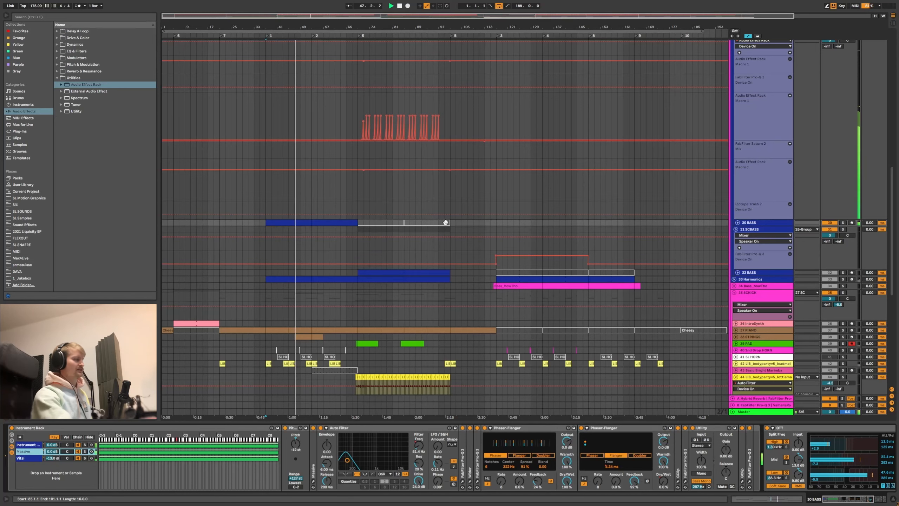
pyautogui.scroll(2, 424, 181)
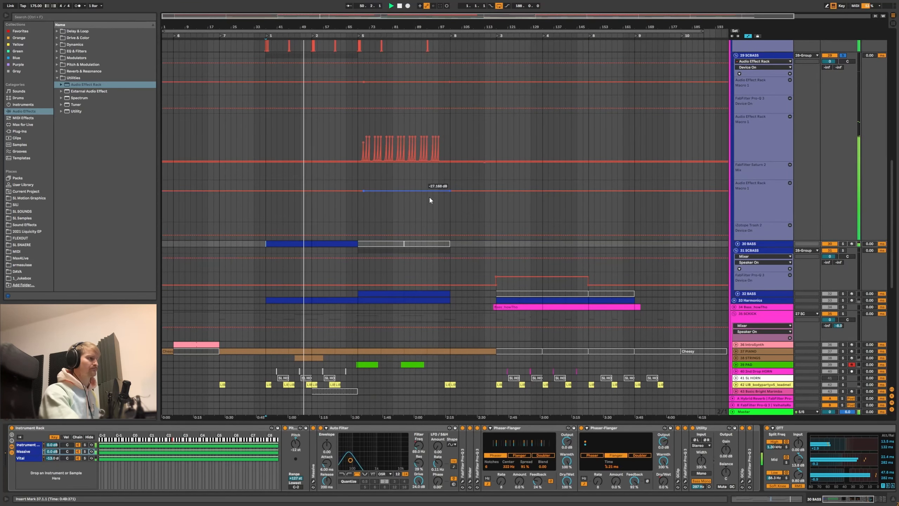
# - Show the 31 SCBASS group's effects and examine the first kHs Ring Mod's Bias and INPUT 3+4 modulator settings, closing its window at the end
pyautogui.click(750, 253)
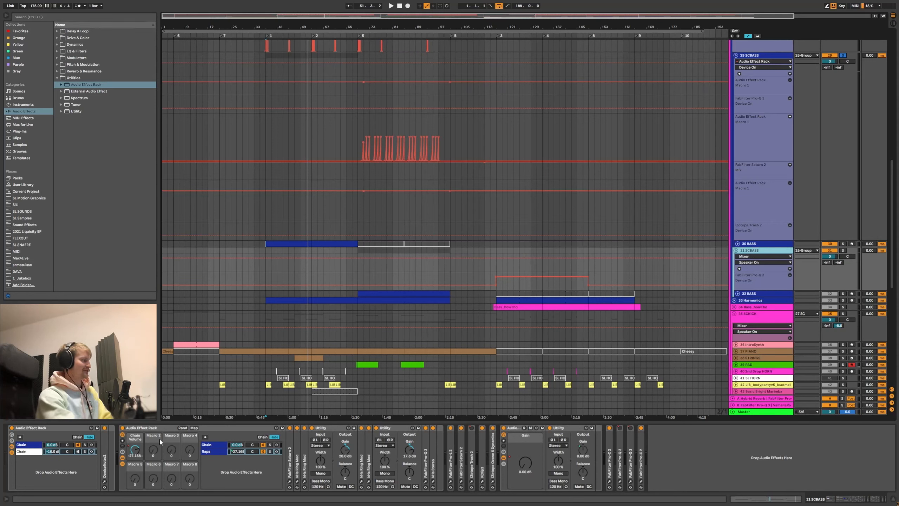
pyautogui.click(297, 480)
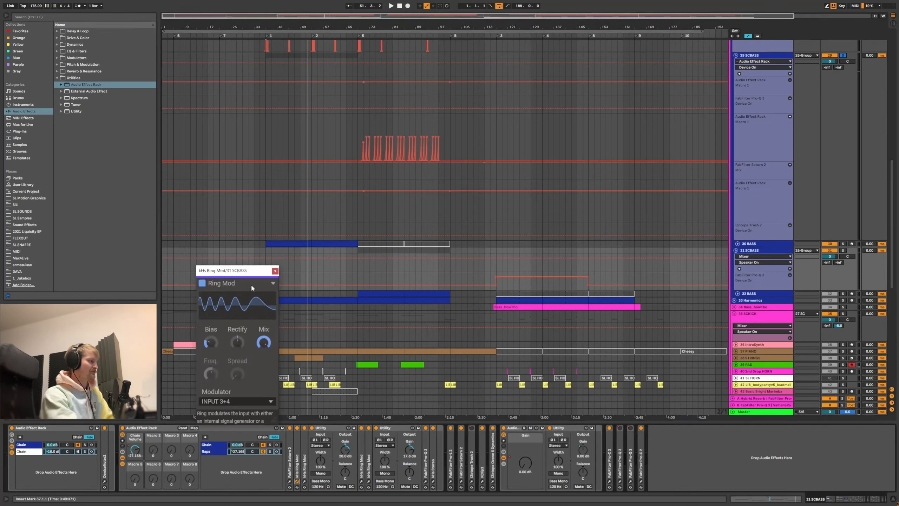
pyautogui.moveTo(222, 266); pyautogui.dragTo(380, 214)
pyautogui.doubleClick(299, 448)
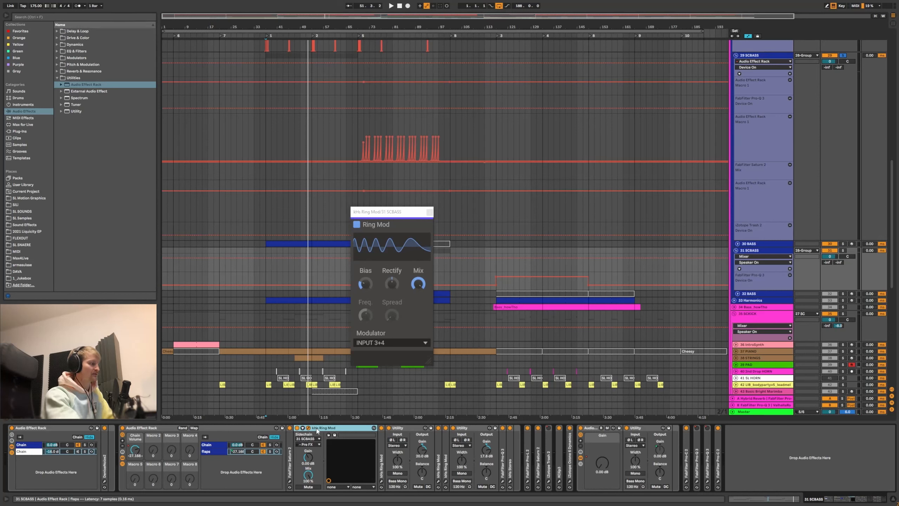
pyautogui.doubleClick(317, 431)
pyautogui.moveTo(396, 211); pyautogui.dragTo(408, 212)
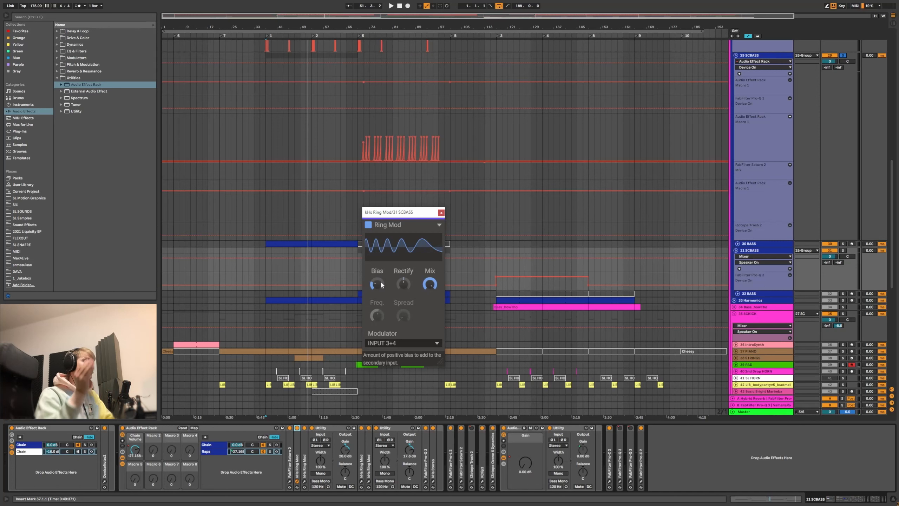
pyautogui.click(441, 212)
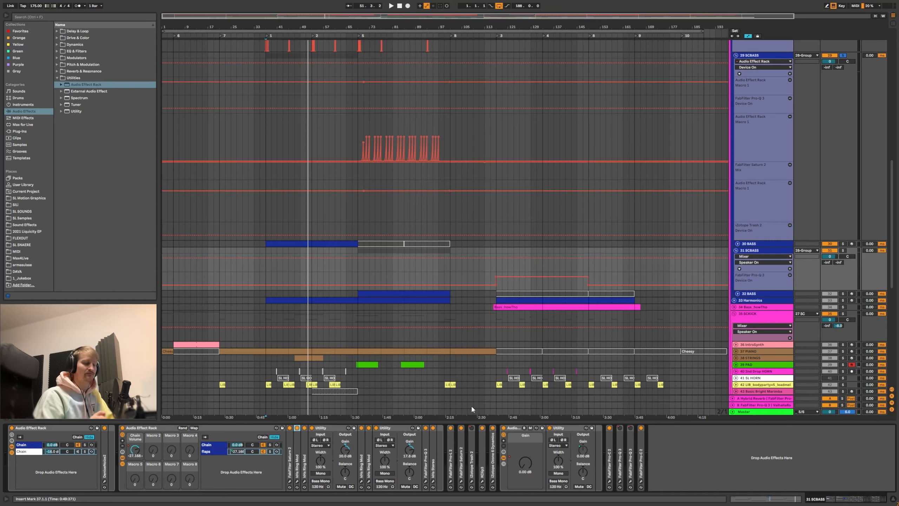
# - Collapse the 28 Group and show the effects of the 27 SC group above it
pyautogui.scroll(6, 488, 379)
pyautogui.click(734, 165)
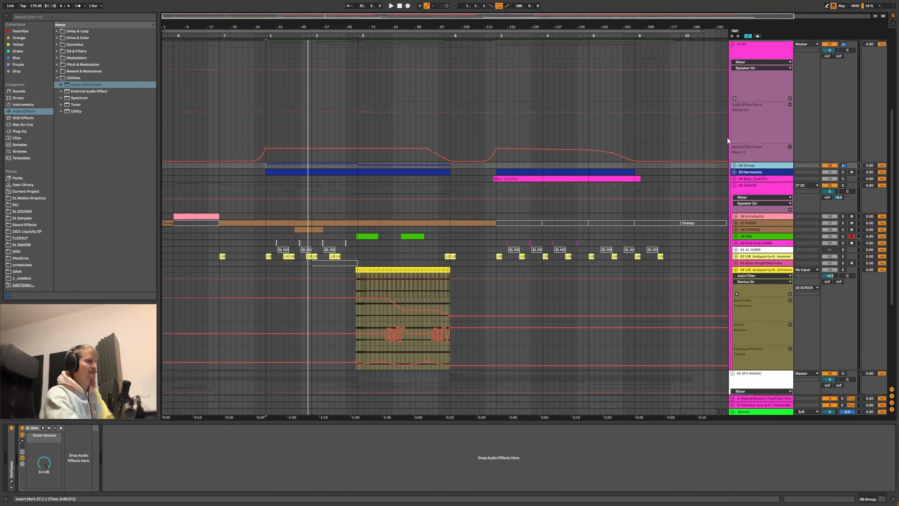
pyautogui.scroll(3, 748, 164)
pyautogui.click(734, 109)
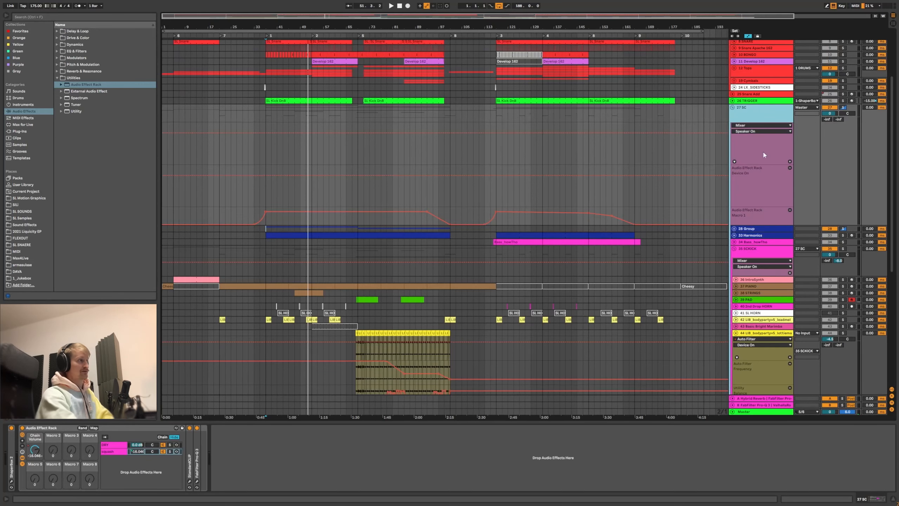
# - Show the effects of the 28 Group and leave the group collapsed
pyautogui.click(749, 229)
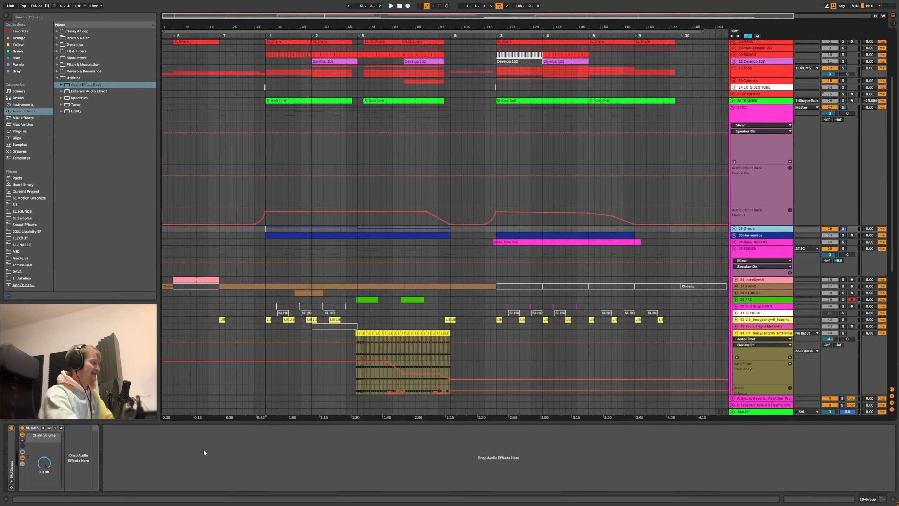
pyautogui.click(734, 228)
pyautogui.click(734, 229)
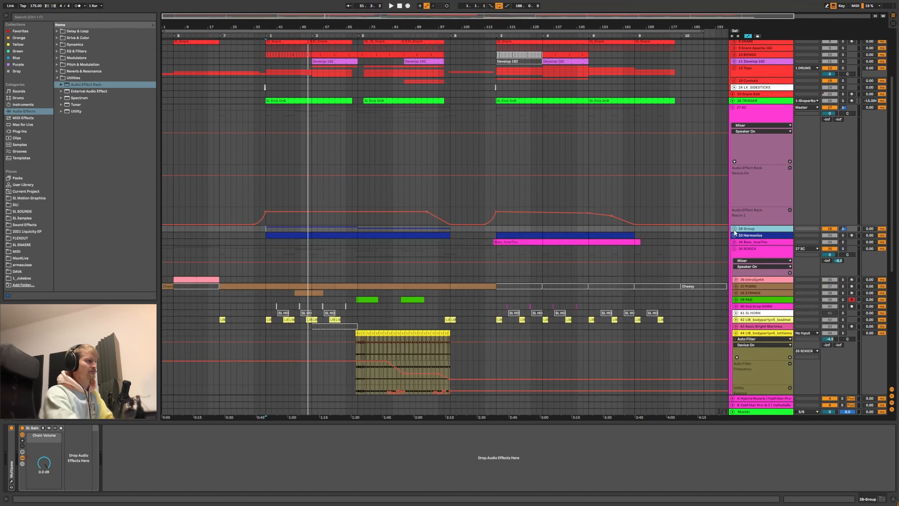
# - Show the effects of the 35 SCKICK group and fold the automation lanes of track 44 near its end
pyautogui.click(744, 251)
pyautogui.scroll(-1, 747, 244)
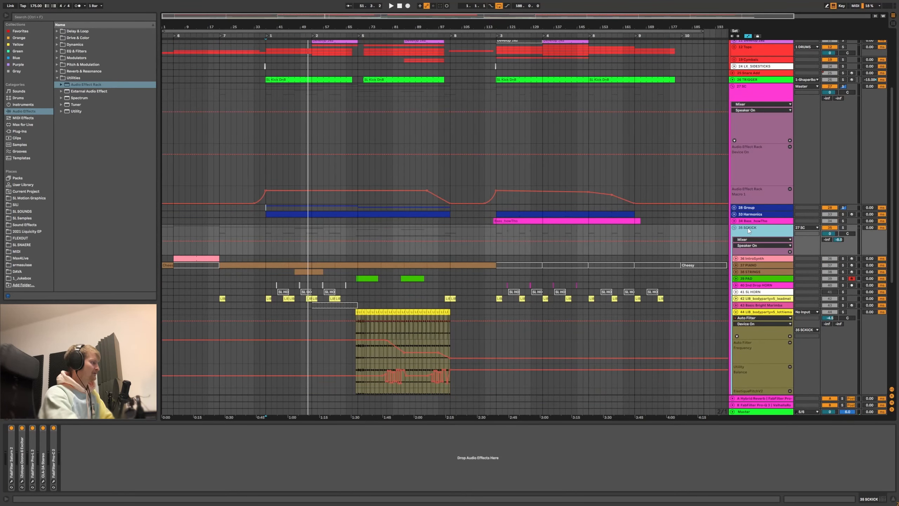
pyautogui.scroll(-2, 749, 230)
pyautogui.click(735, 276)
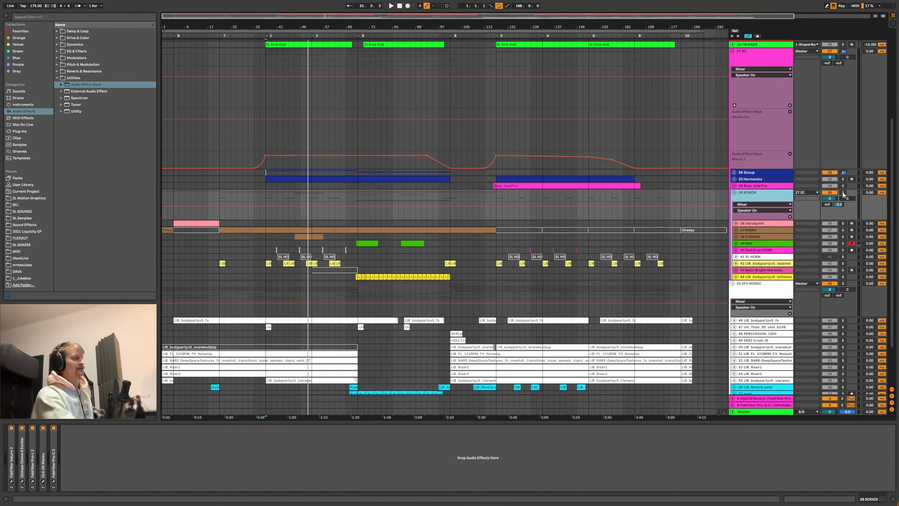
# - Play the 35 SCKICK group soloed and examine its FabFilter Pro-C 2 sidechain compression, closing the plug-in window at the end
pyautogui.click(842, 193)
pyautogui.press('space')
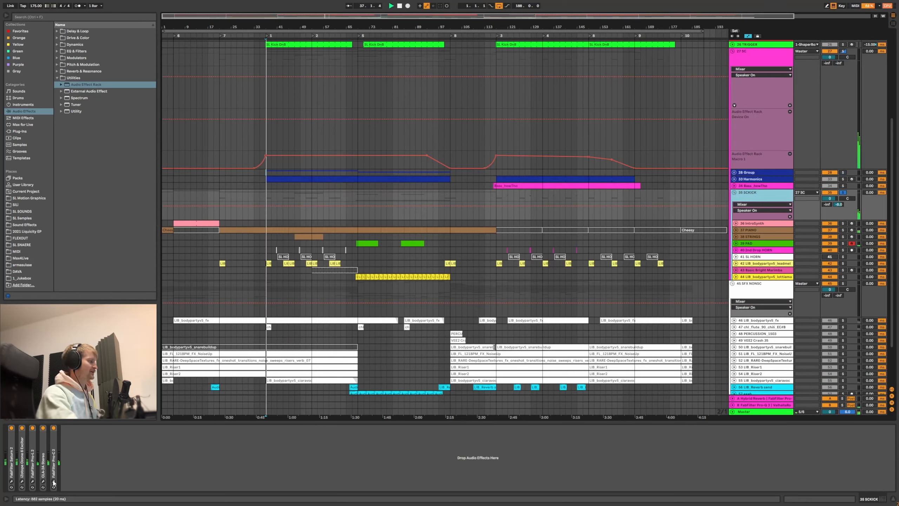
pyautogui.click(54, 481)
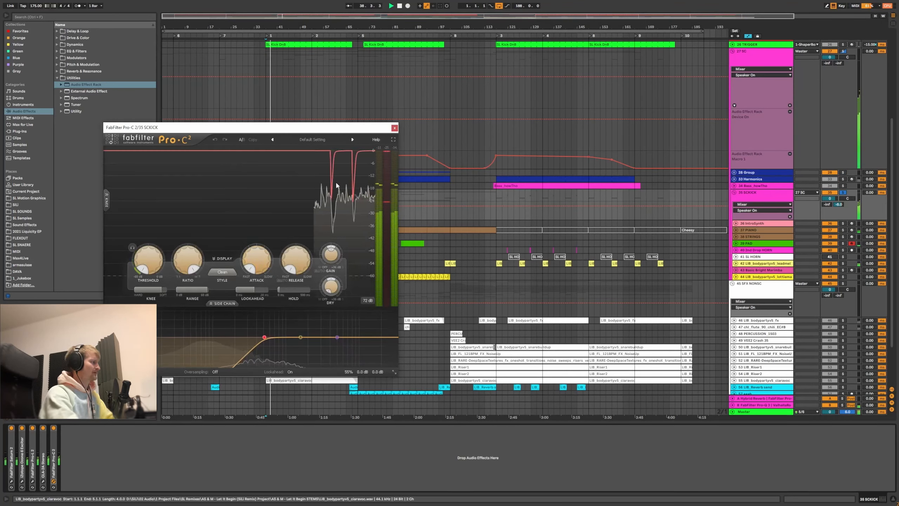
pyautogui.click(54, 482)
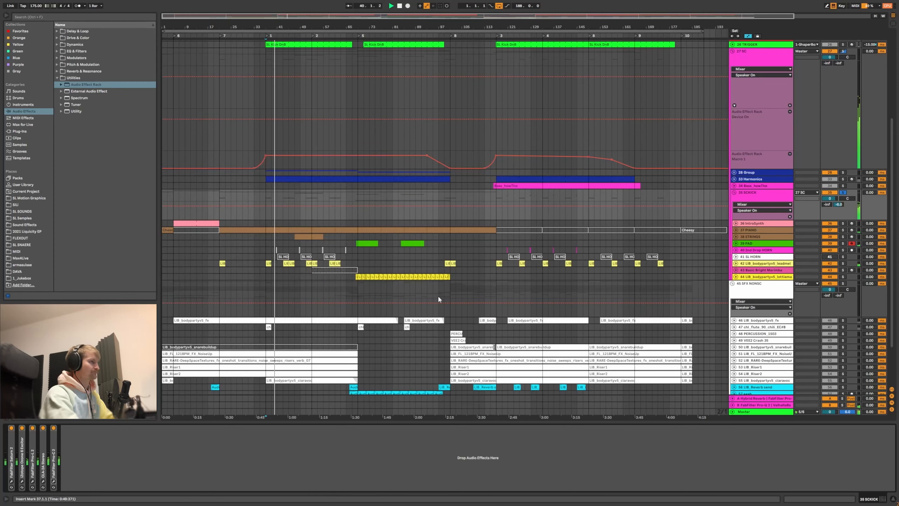
# - Solo the whole 27 SC group during playback and open its ShaperBox 2 window to examine the volume ducking curve
pyautogui.scroll(2, 845, 96)
pyautogui.click(848, 93)
pyautogui.click(843, 86)
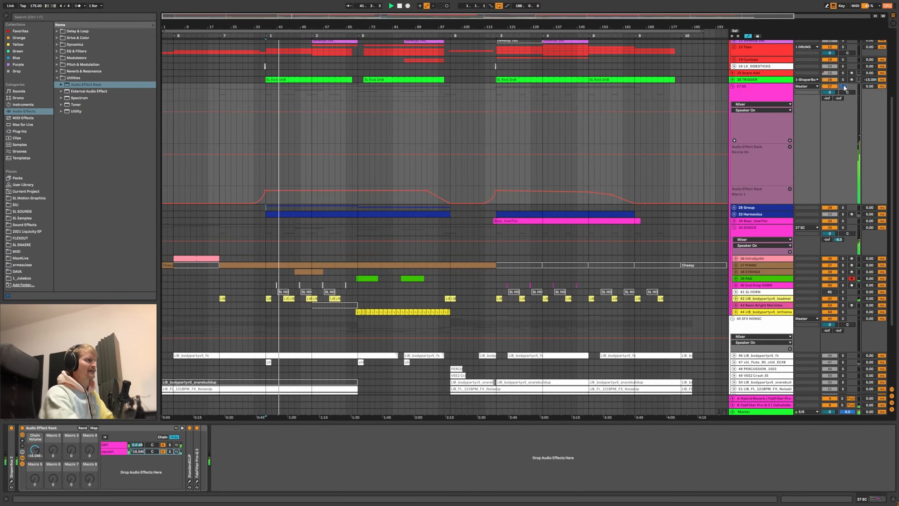
pyautogui.click(773, 87)
pyautogui.click(11, 481)
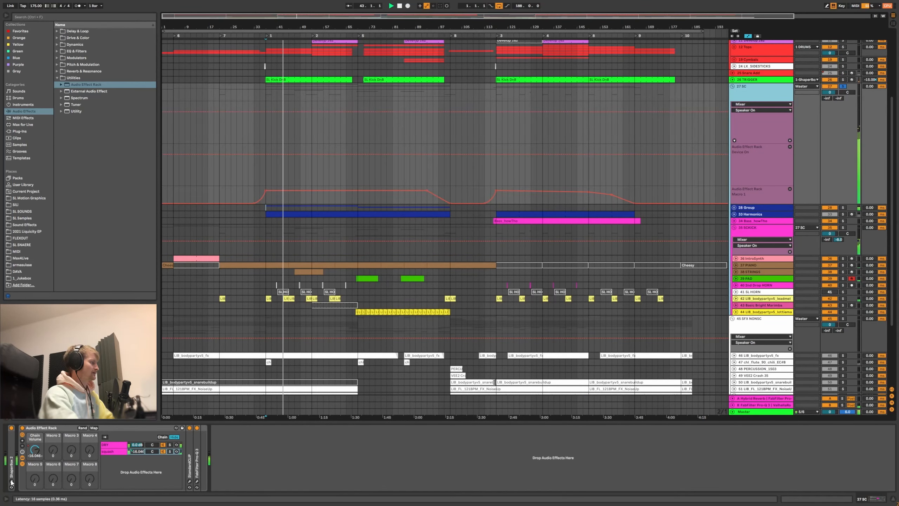
pyautogui.moveTo(340, 140); pyautogui.dragTo(423, 144)
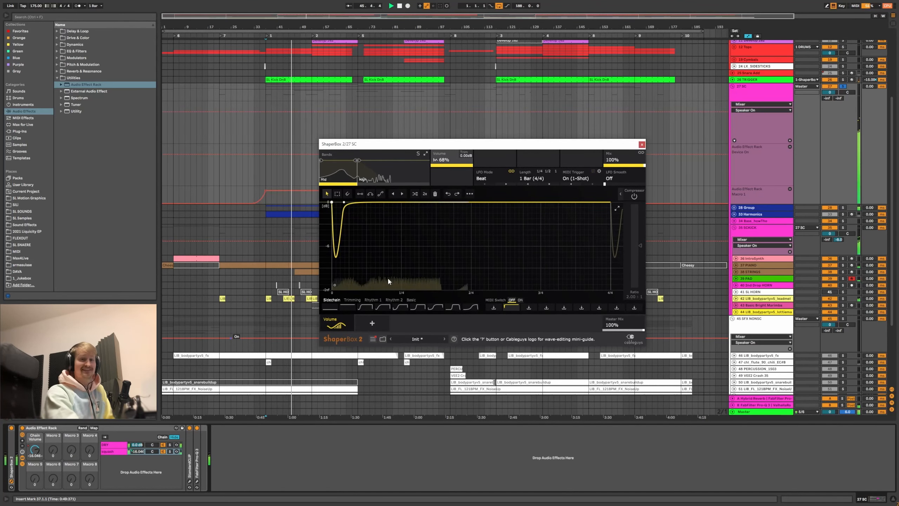
# - Unfold the 26 TRIGGER track and compare its kick clips with the ShaperBox 2 ducking curve, closing the plug-in window at the end
pyautogui.click(732, 79)
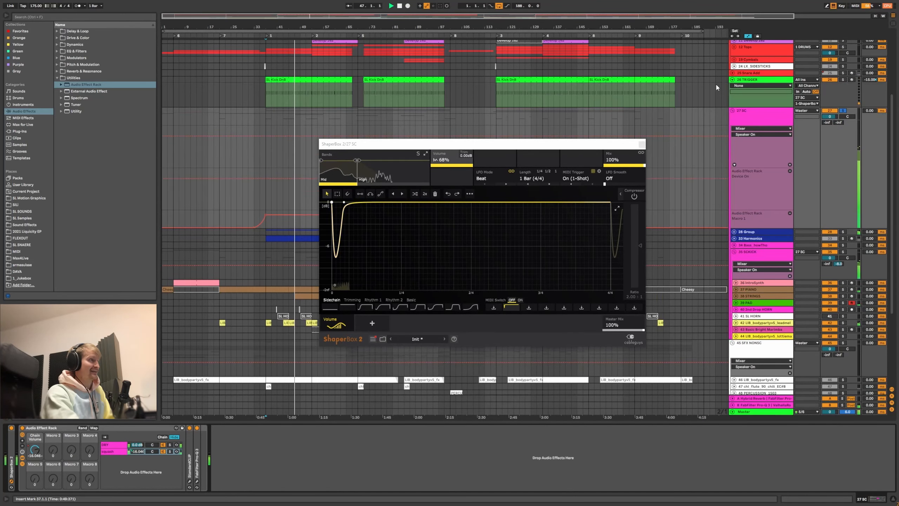
pyautogui.click(594, 93)
pyautogui.moveTo(413, 149); pyautogui.dragTo(379, 153)
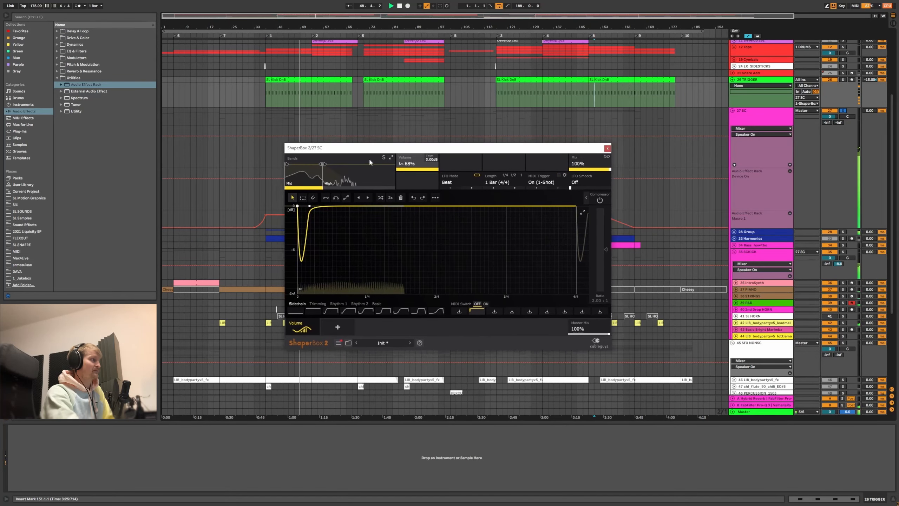
pyautogui.click(757, 83)
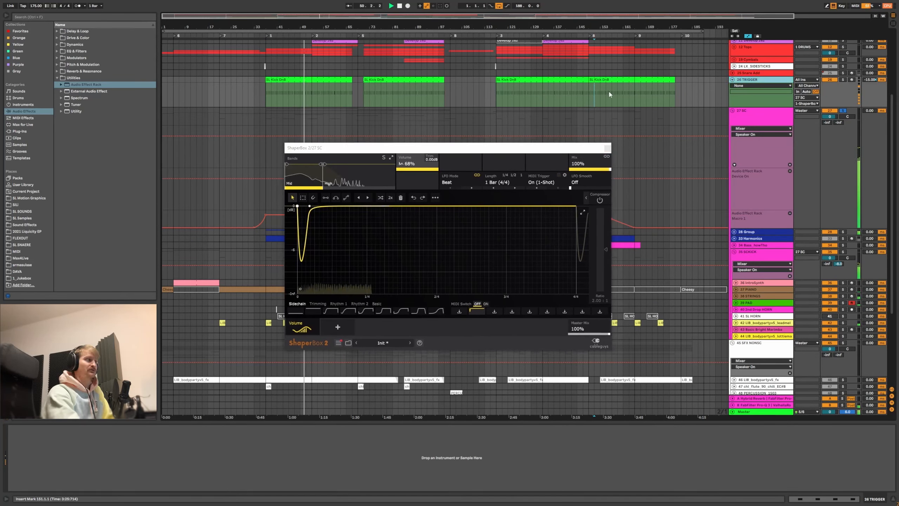
pyautogui.moveTo(364, 27)
pyautogui.mouseDown()
pyautogui.moveTo(365, 85)
pyautogui.moveTo(371, 27)
pyautogui.mouseUp()
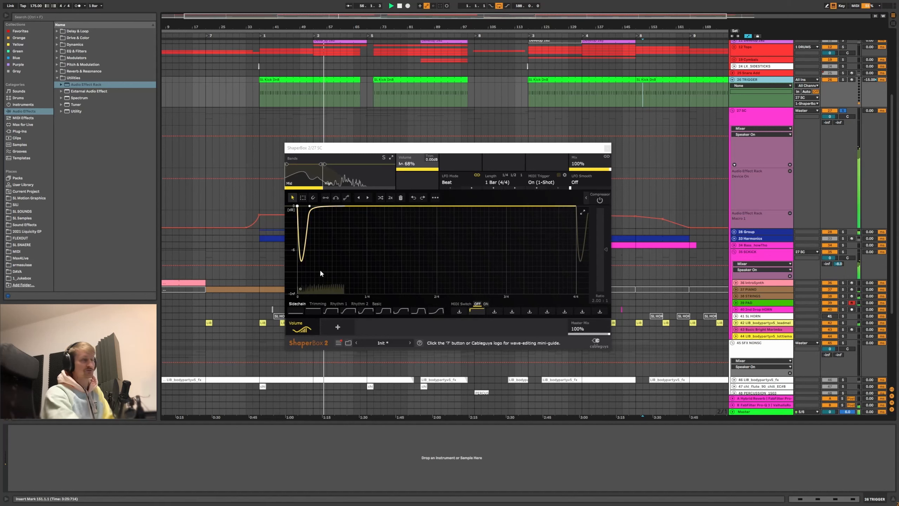
pyautogui.click(607, 148)
# - Fold the 26 TRIGGER track and collapse the 27 SC group
pyautogui.click(739, 123)
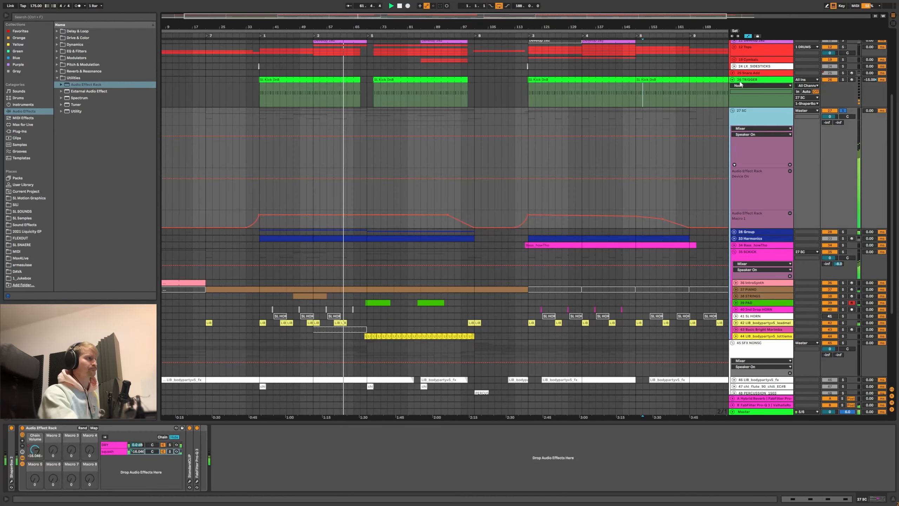
pyautogui.scroll(3, 749, 106)
pyautogui.scroll(3, 751, 123)
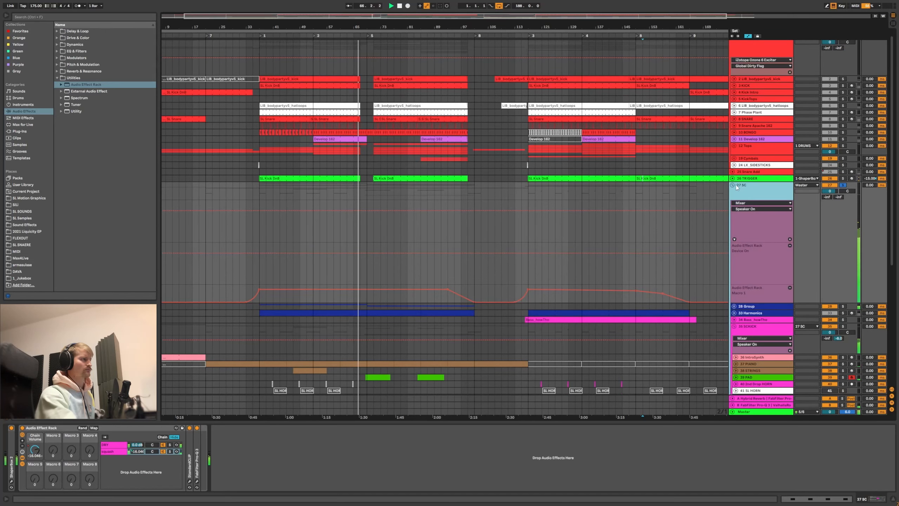
pyautogui.click(733, 191)
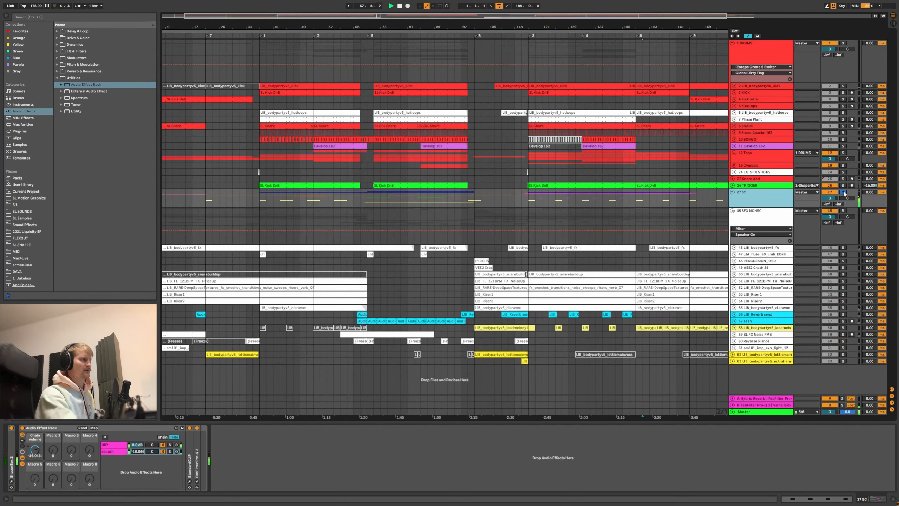
# - Stop playback, open the Signalizer oscilloscope on the Master track, and play the full mix from bar 37 to examine its waveform
pyautogui.press('space')
pyautogui.click(749, 412)
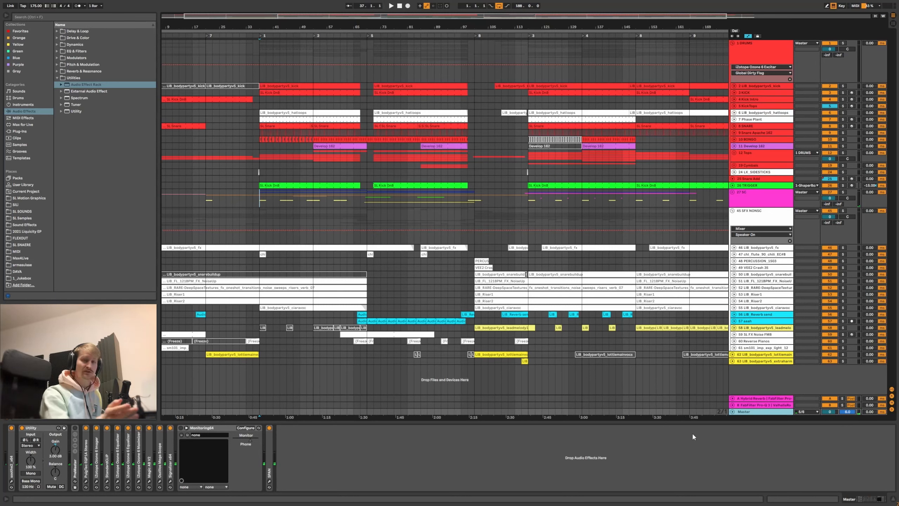
pyautogui.click(170, 470)
pyautogui.click(171, 481)
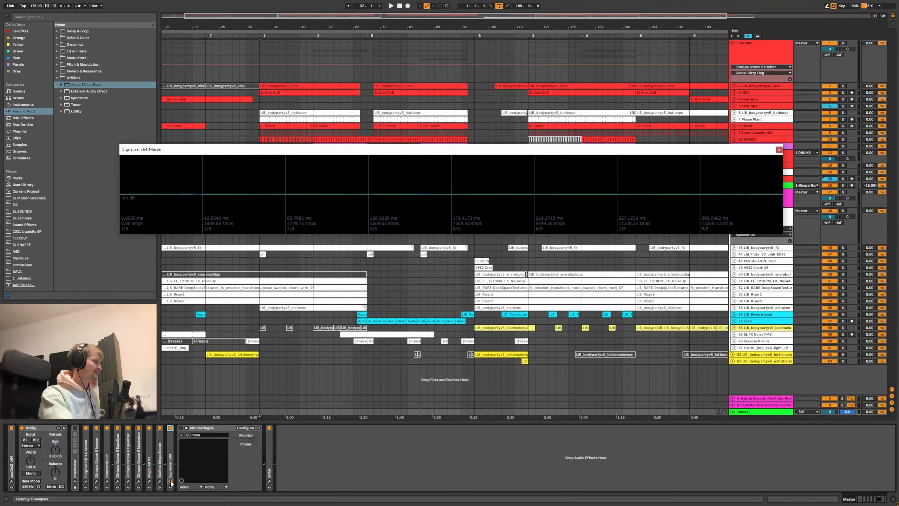
pyautogui.press('space')
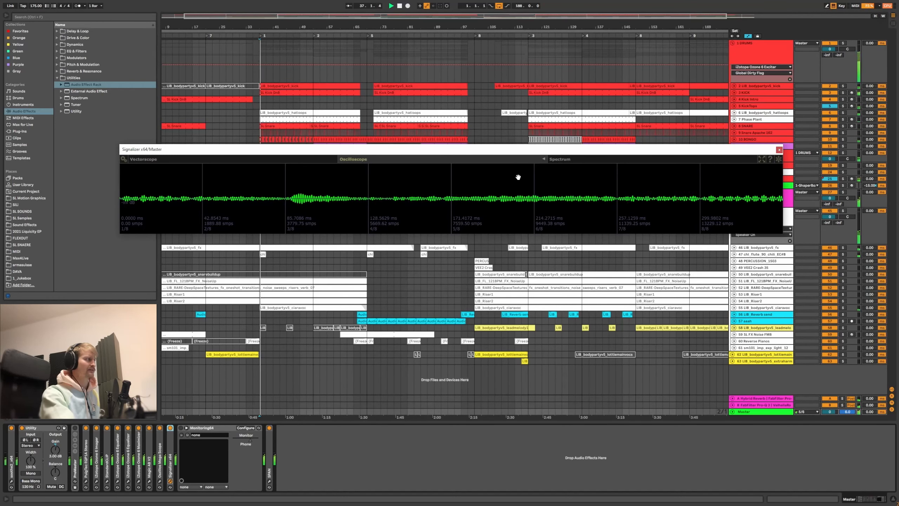
# - Play the drop from bar 37 and examine the master waveform in the Signalizer oscilloscope
pyautogui.press('space')
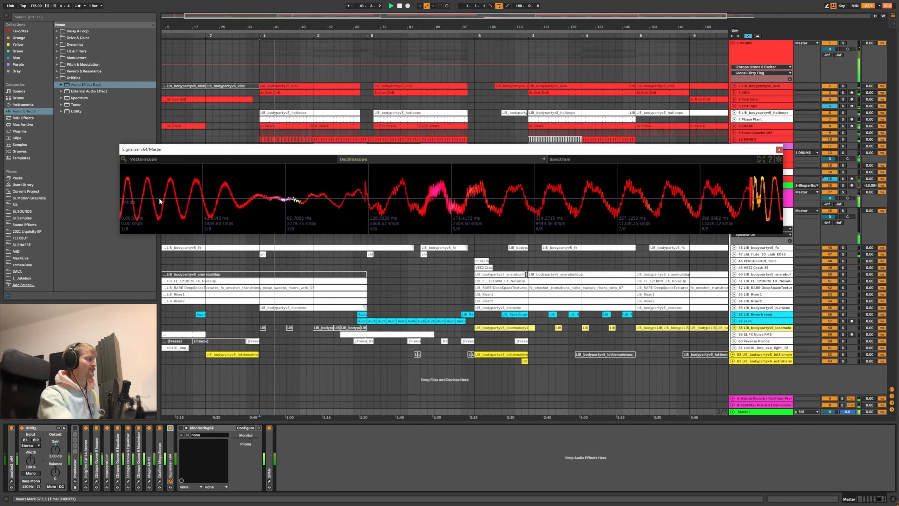
pyautogui.scroll(2, 771, 205)
pyautogui.scroll(-2, 771, 205)
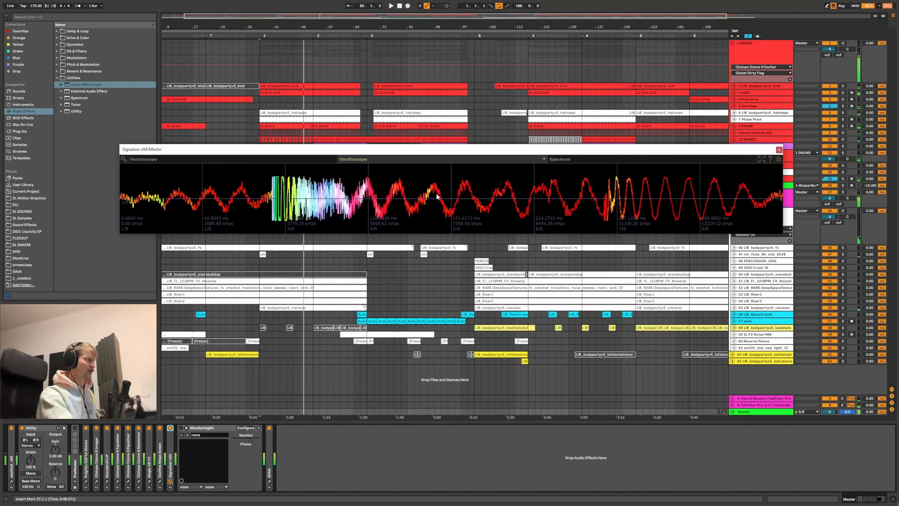
# - Open Oszillos Mega Scope on the master, replay the drop to examine its waveform, and close the scope
pyautogui.click(161, 481)
pyautogui.moveTo(35, 89); pyautogui.dragTo(138, 113)
pyautogui.press('space')
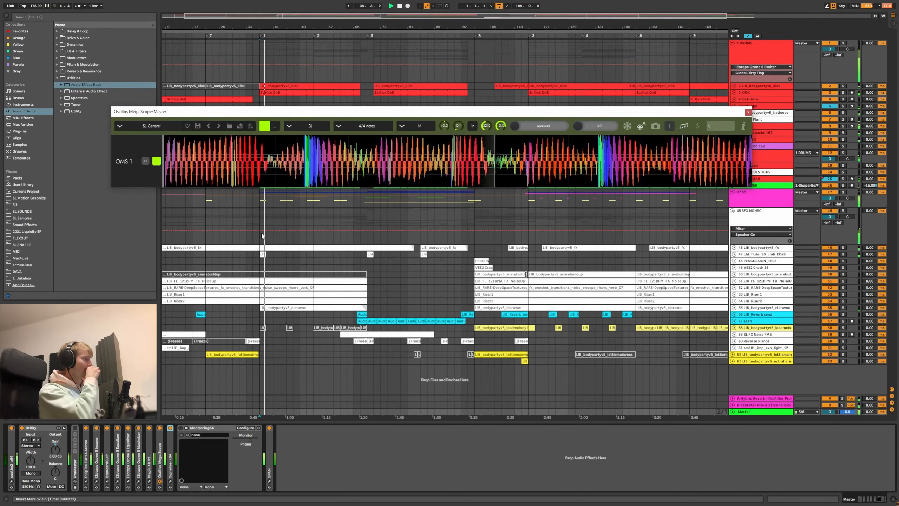
pyautogui.moveTo(348, 112); pyautogui.dragTo(295, 81)
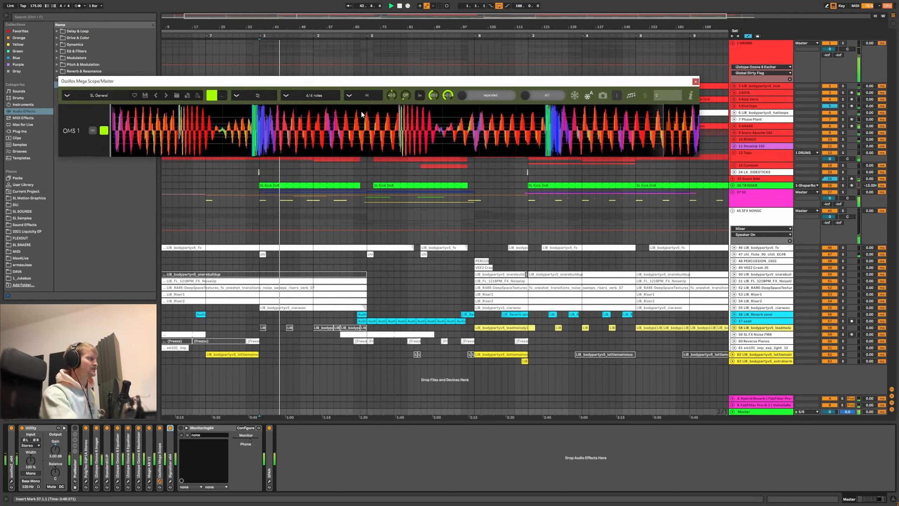
pyautogui.moveTo(405, 95); pyautogui.dragTo(407, 84)
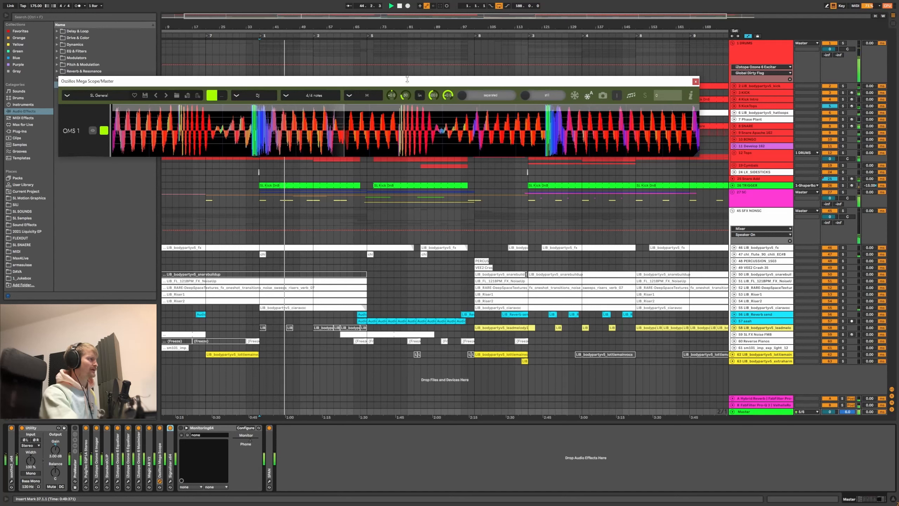
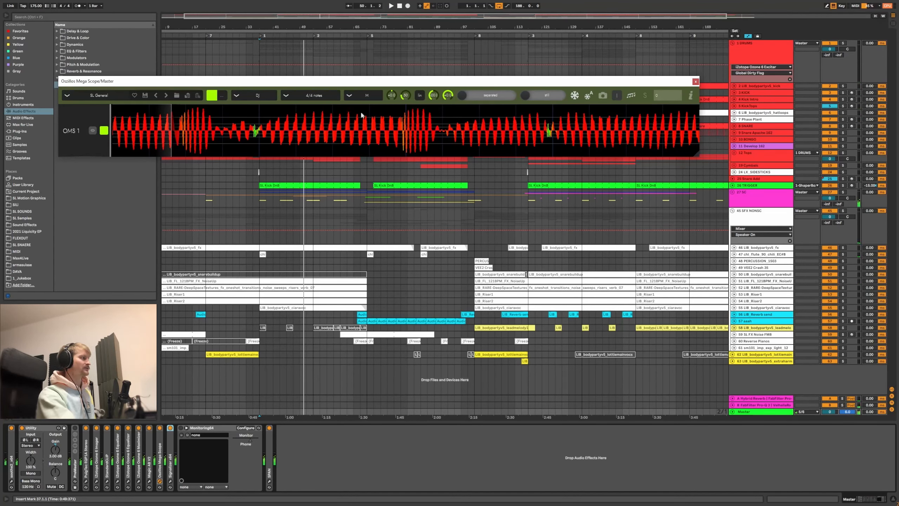
pyautogui.moveTo(405, 95); pyautogui.dragTo(415, 118)
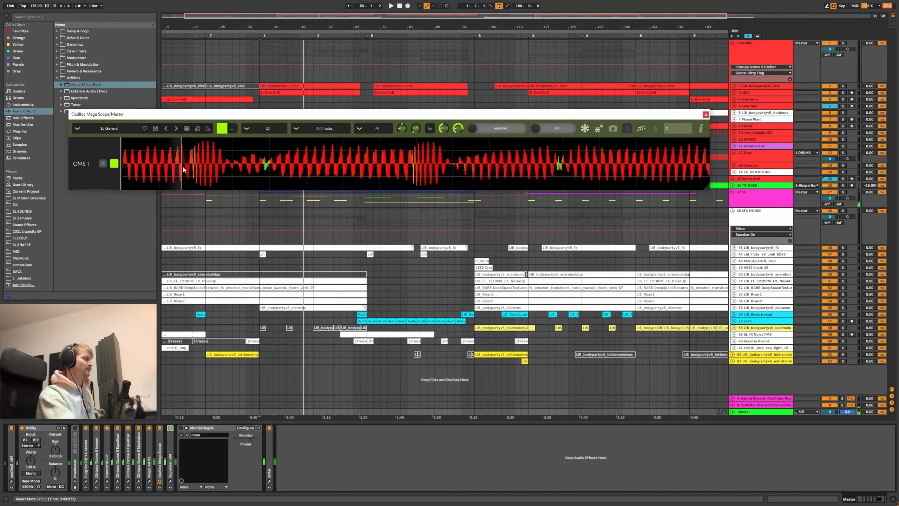
pyautogui.click(706, 114)
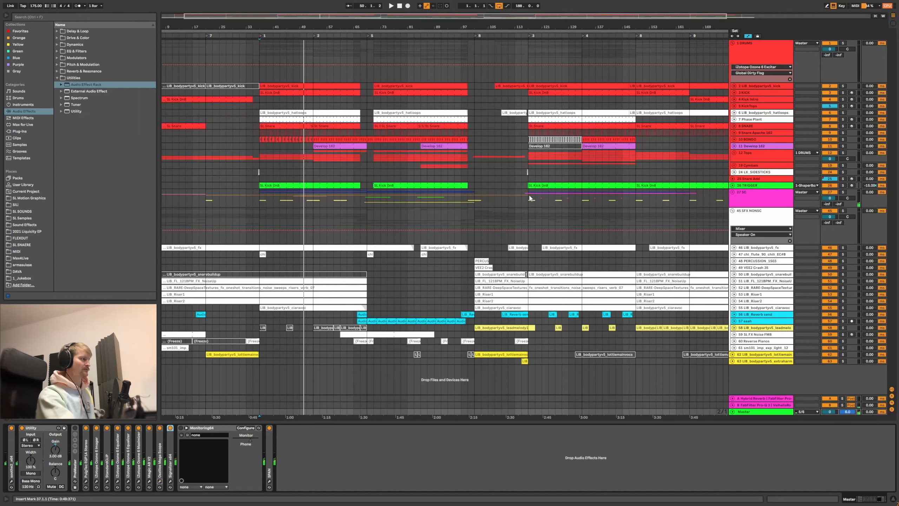
# - Go to the start of the drop at bar 37 and show the KICK track's device chain
pyautogui.click(260, 202)
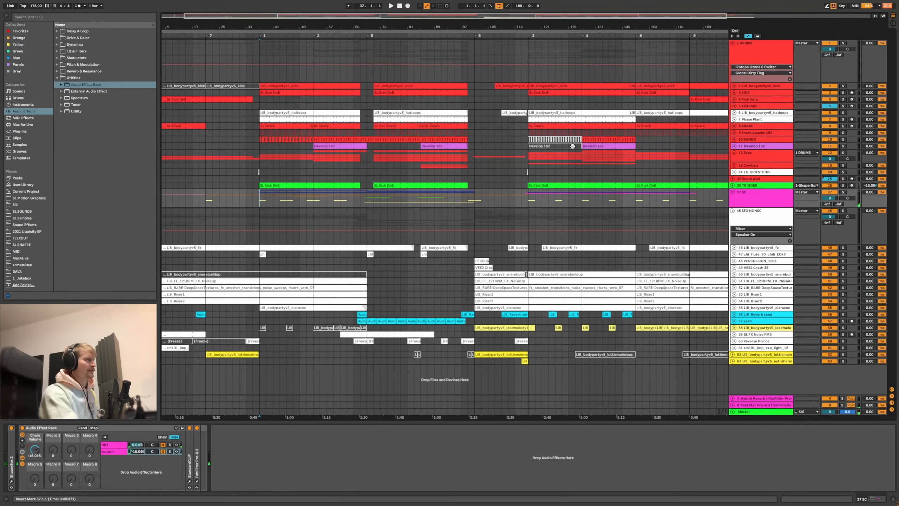
pyautogui.click(742, 55)
pyautogui.click(262, 48)
pyautogui.moveTo(256, 26); pyautogui.dragTo(282, 27)
pyautogui.press('-')
pyautogui.click(744, 92)
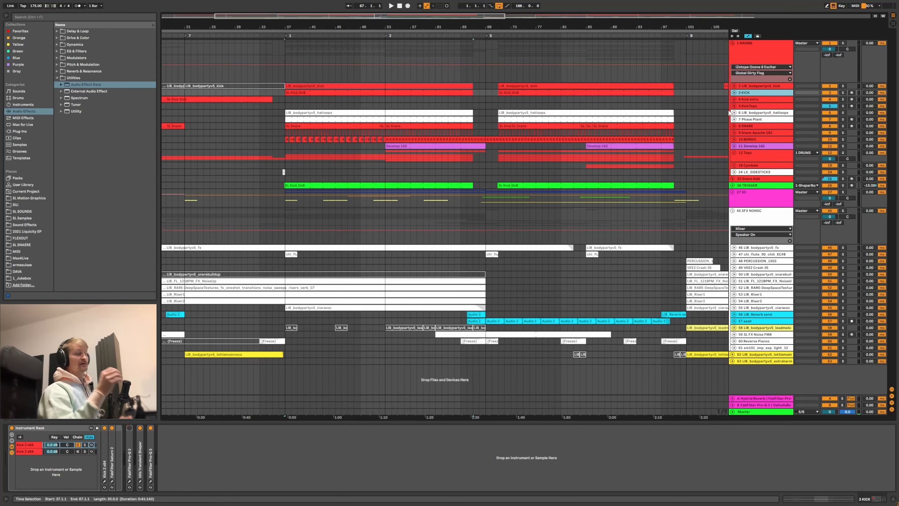
# - Unfold the KICK track to inspect its pattern and automation in the drop, and fold it again
pyautogui.click(734, 93)
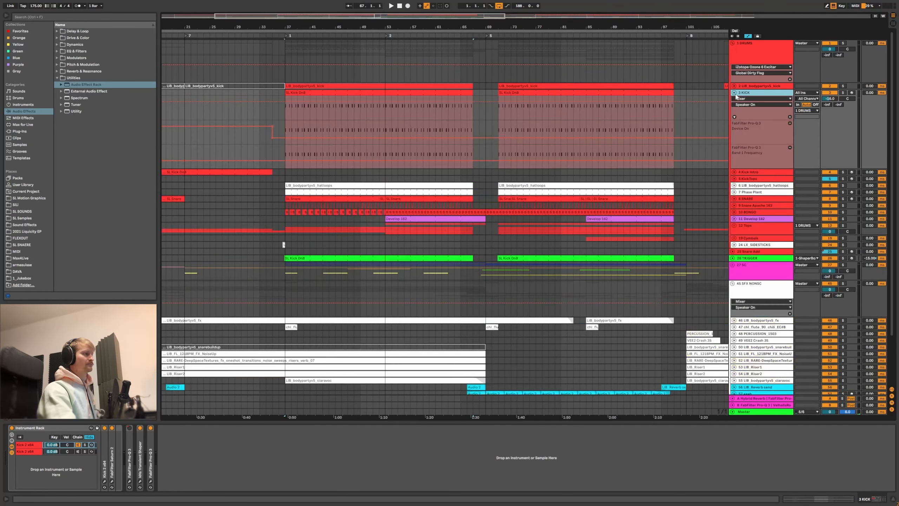
pyautogui.click(734, 93)
pyautogui.click(294, 92)
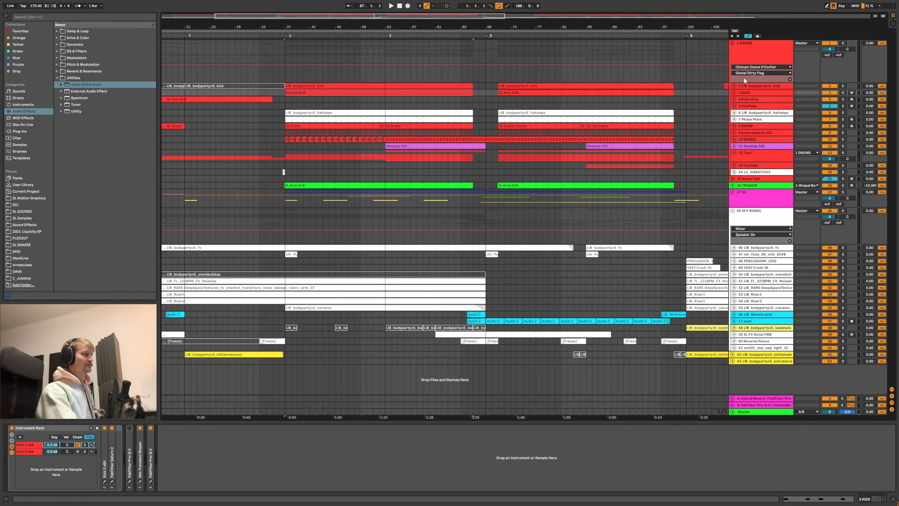
pyautogui.click(734, 93)
pyautogui.click(734, 92)
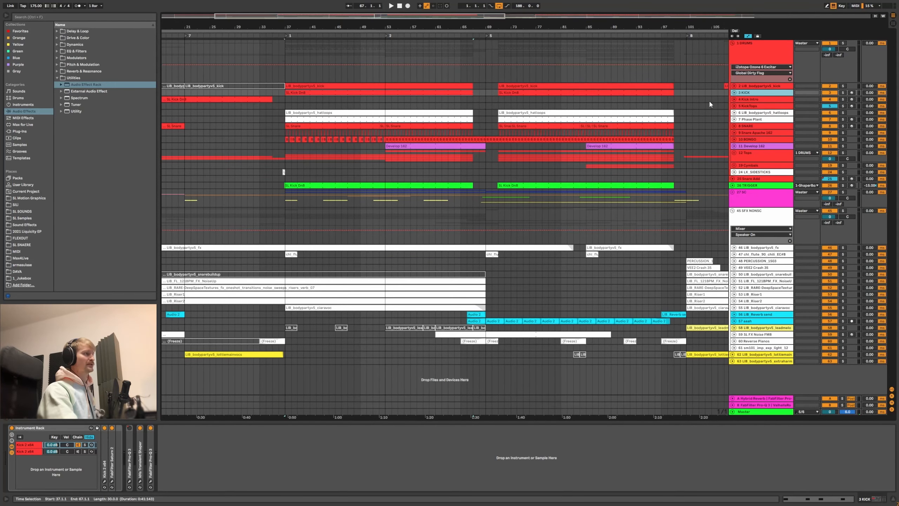
pyautogui.click(734, 94)
pyautogui.click(734, 94)
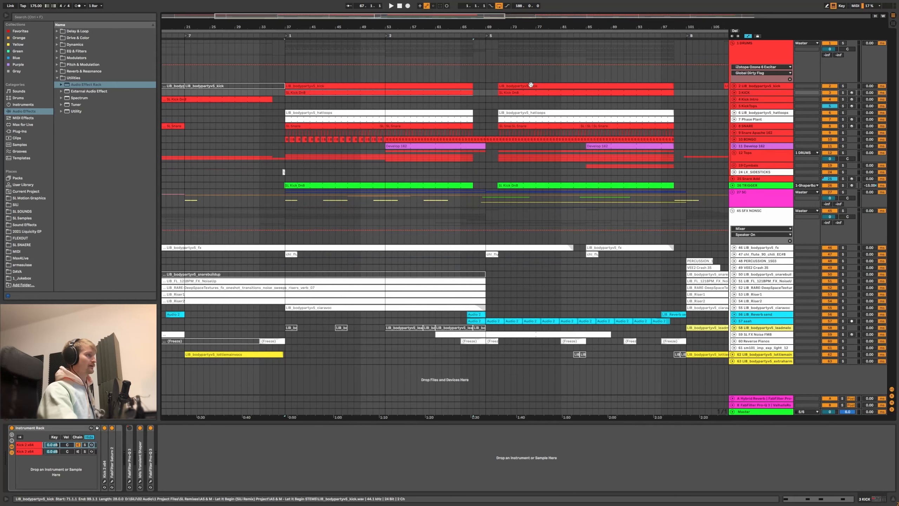
# - Solo and unfold the LIB_bodypartyv5_kick track, and play its clip from bar 37
pyautogui.click(755, 86)
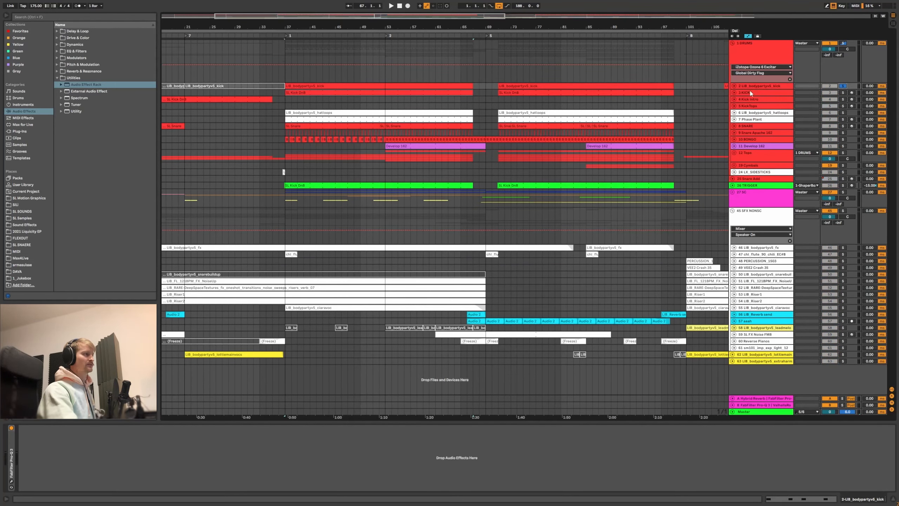
pyautogui.click(733, 86)
pyautogui.moveTo(294, 25); pyautogui.dragTo(294, 50)
pyautogui.click(304, 85)
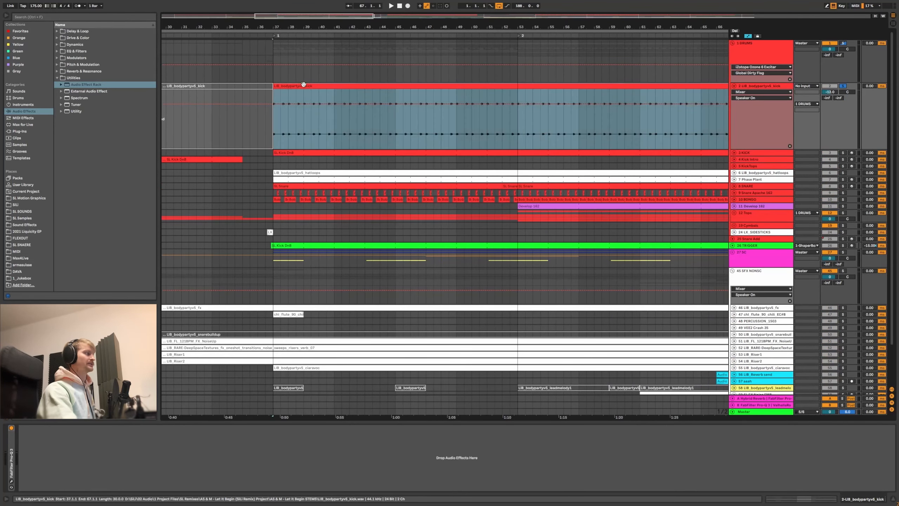
pyautogui.press('space')
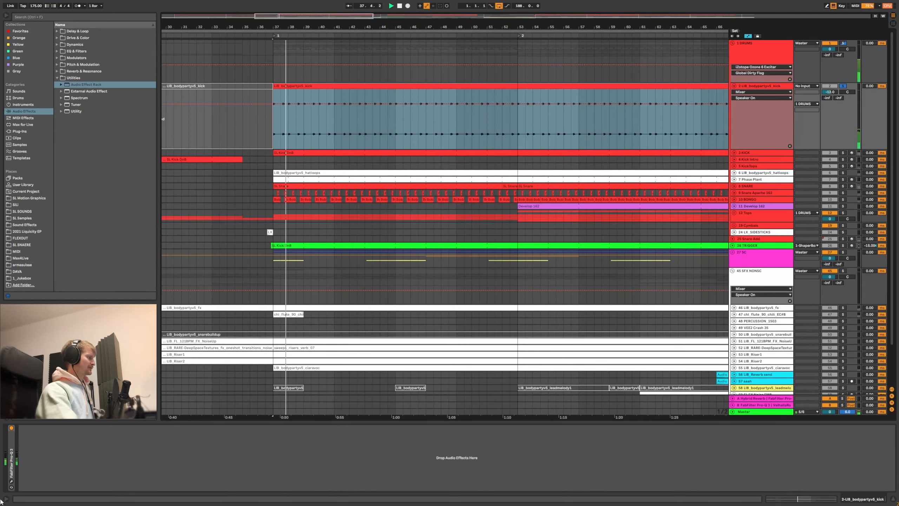
# - Inspect the FabFilter Pro-Q 3 curve on the LIB_bodypartyv5_kick track, close it, and fold the track
pyautogui.click(12, 481)
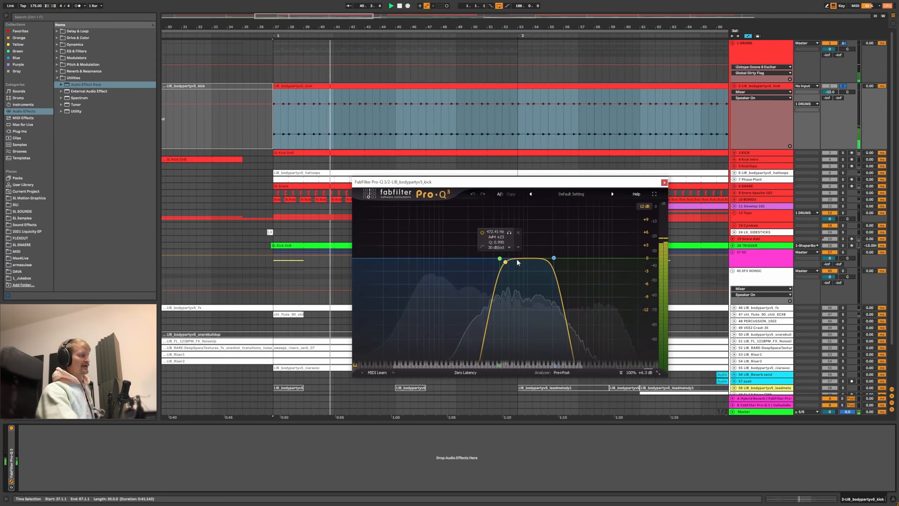
pyautogui.click(664, 182)
pyautogui.click(733, 86)
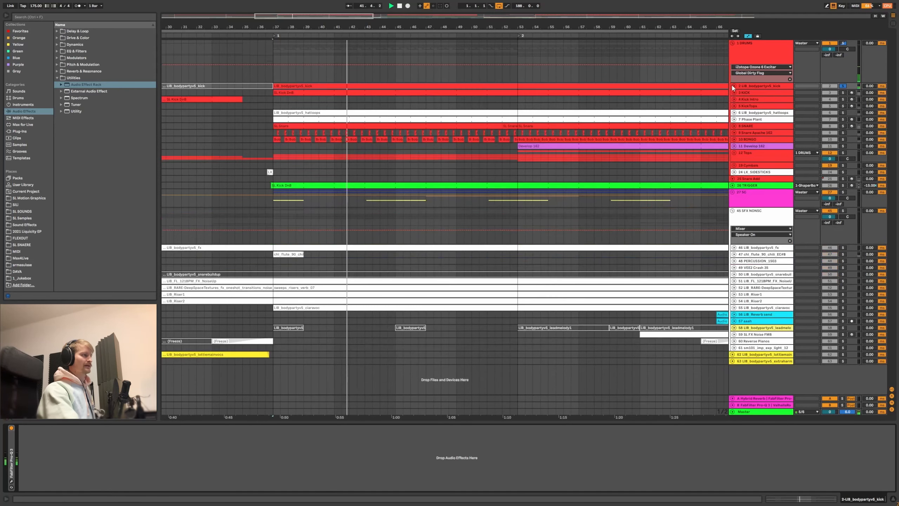
# - Solo the KICK track alongside the stem kick and inspect the settings of its Kick 2 instrument
pyautogui.click(846, 93)
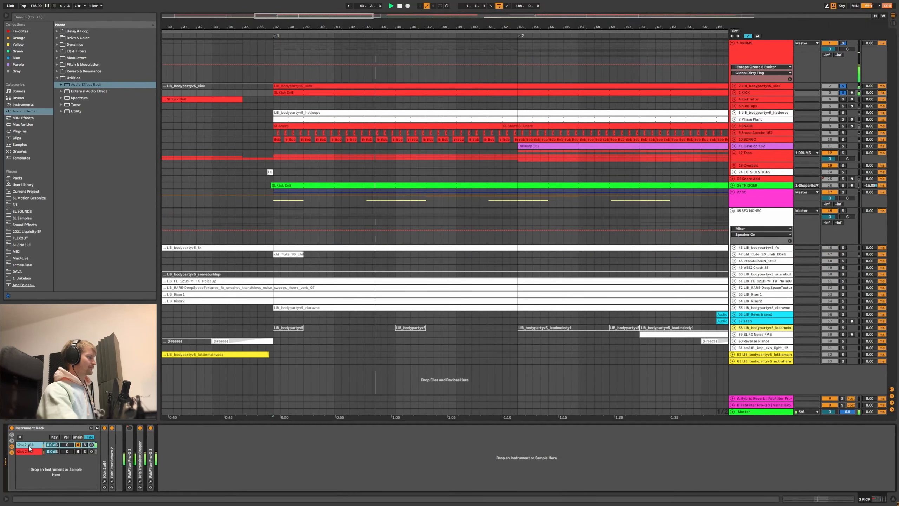
pyautogui.click(104, 481)
pyautogui.moveTo(240, 141); pyautogui.dragTo(397, 133)
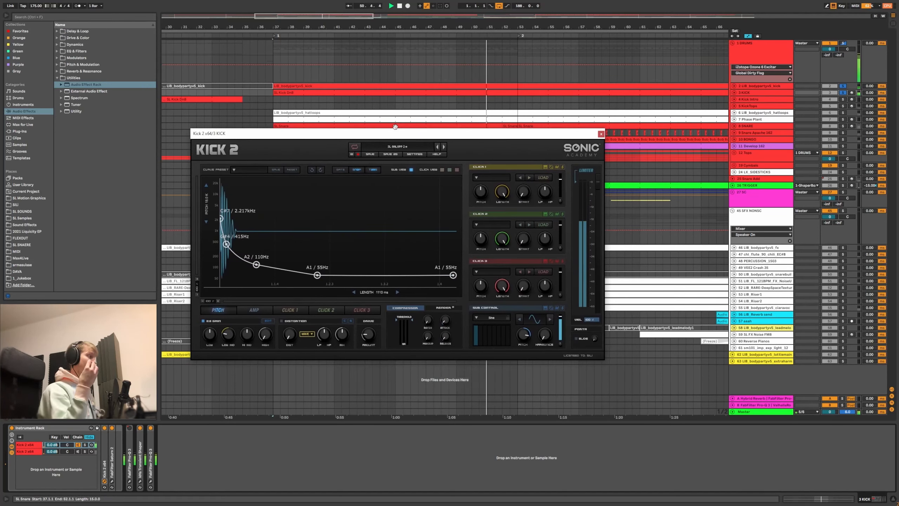
pyautogui.click(601, 135)
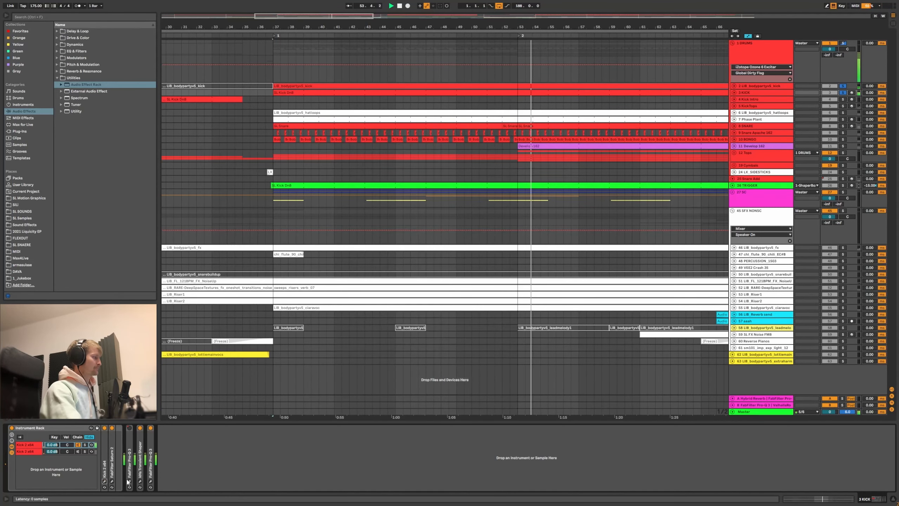
# - Inspect the FabFilter Saturn 2 and kHs Transient Shaper settings on the KICK track, closing each plugin window
pyautogui.click(112, 482)
pyautogui.moveTo(185, 178); pyautogui.dragTo(356, 183)
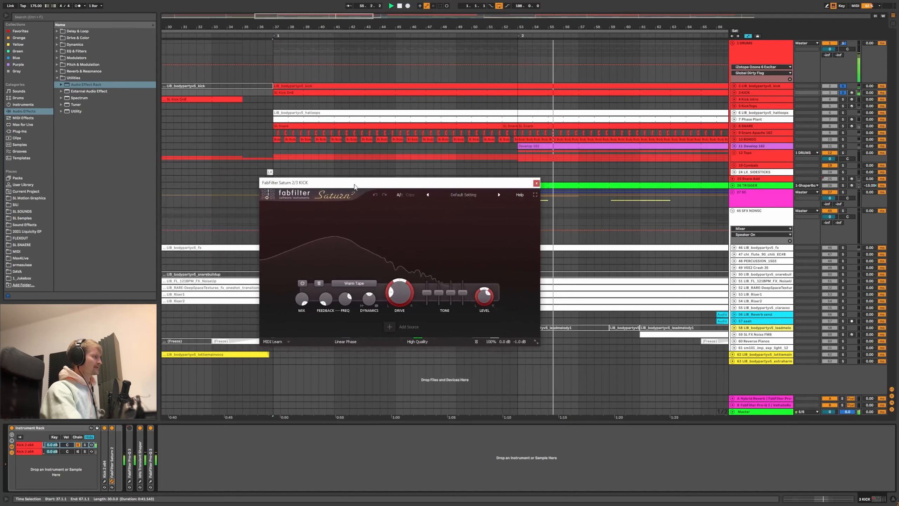
pyautogui.click(536, 183)
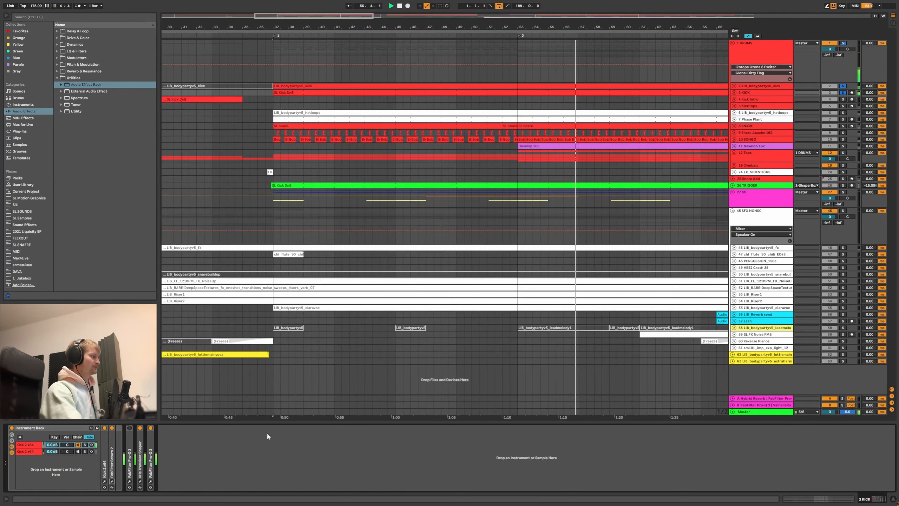
pyautogui.click(140, 482)
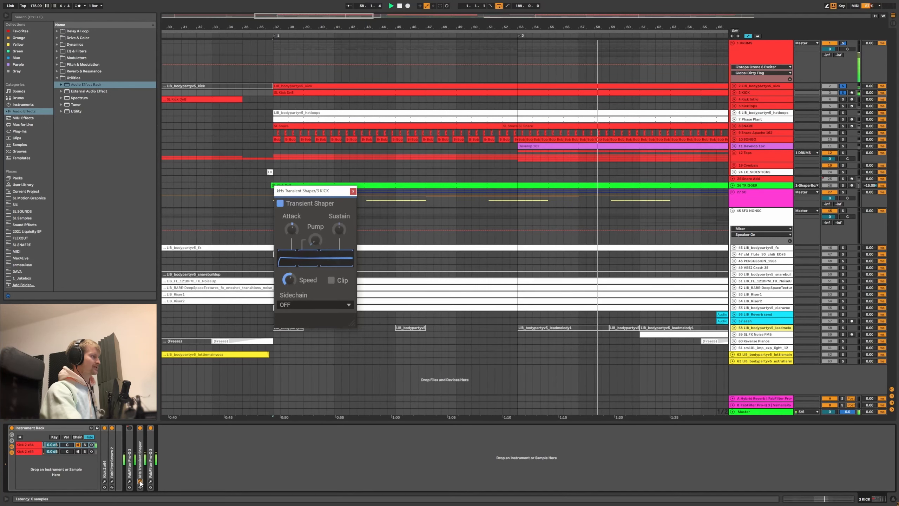
pyautogui.click(140, 482)
# - Inspect the filter curve in the last FabFilter Pro-Q 3 of the KICK track's chain and close it
pyautogui.click(149, 481)
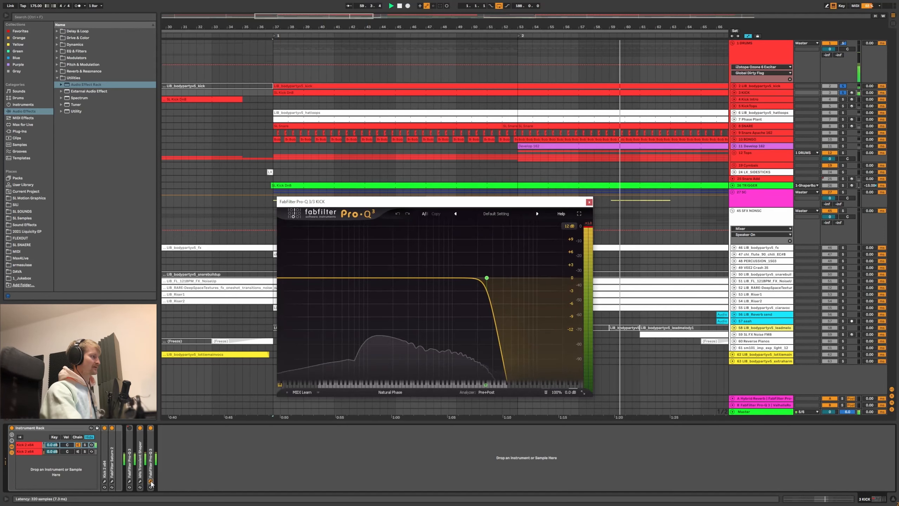
pyautogui.click(150, 481)
pyautogui.click(151, 481)
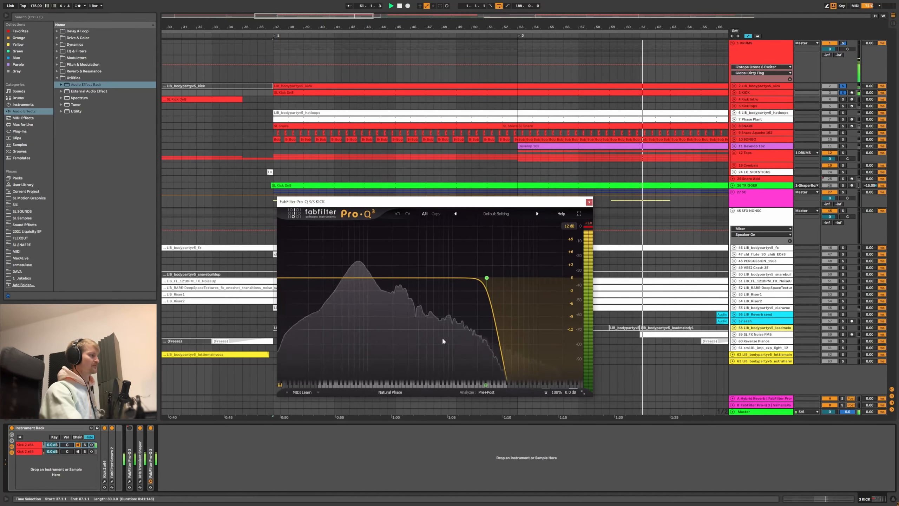
pyautogui.click(151, 481)
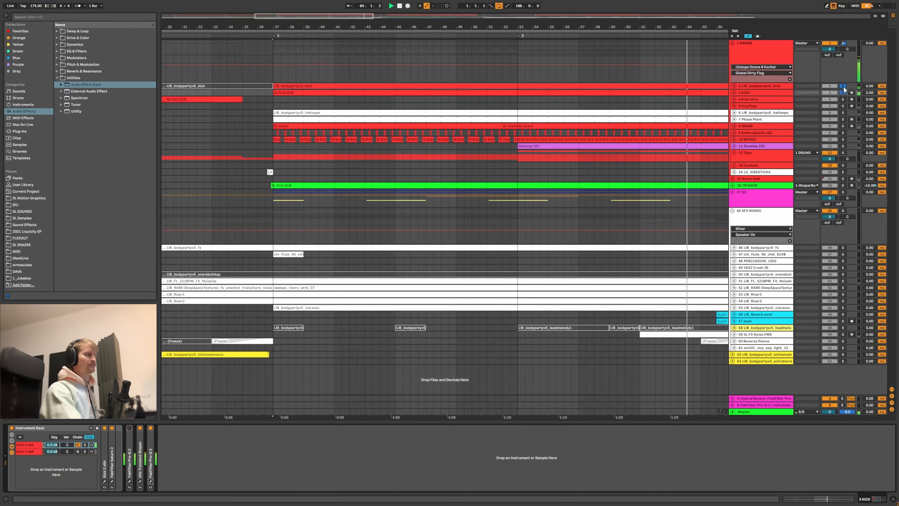
# - Add the KickTops track to the soloed kicks and inspect its kick sample and FabFilter Pro-Q 3 curve
pyautogui.moveTo(536, 27); pyautogui.dragTo(539, 69)
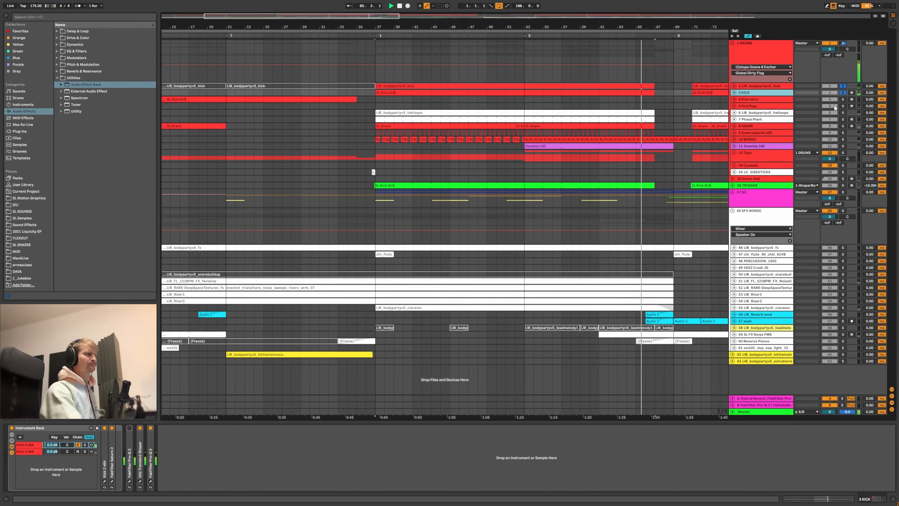
pyautogui.click(743, 106)
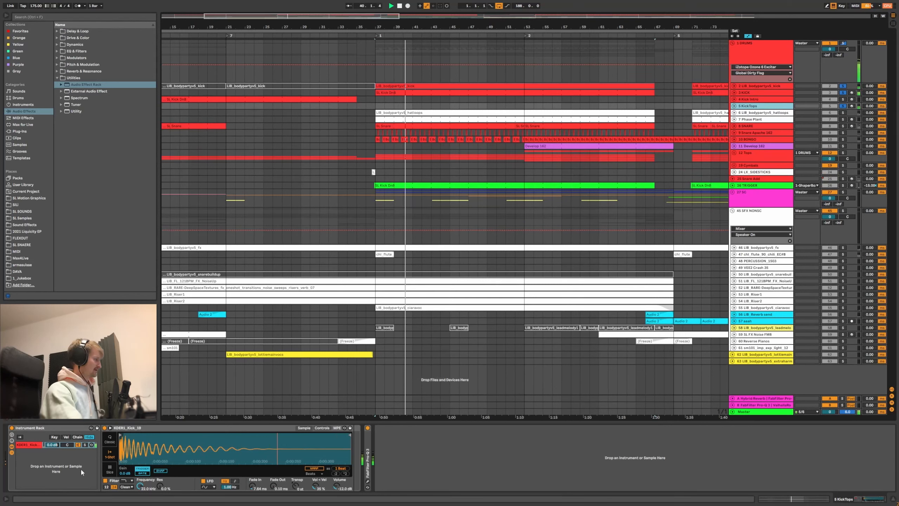
pyautogui.moveTo(126, 447)
pyautogui.mouseDown()
pyautogui.moveTo(125, 468)
pyautogui.moveTo(126, 442)
pyautogui.mouseUp()
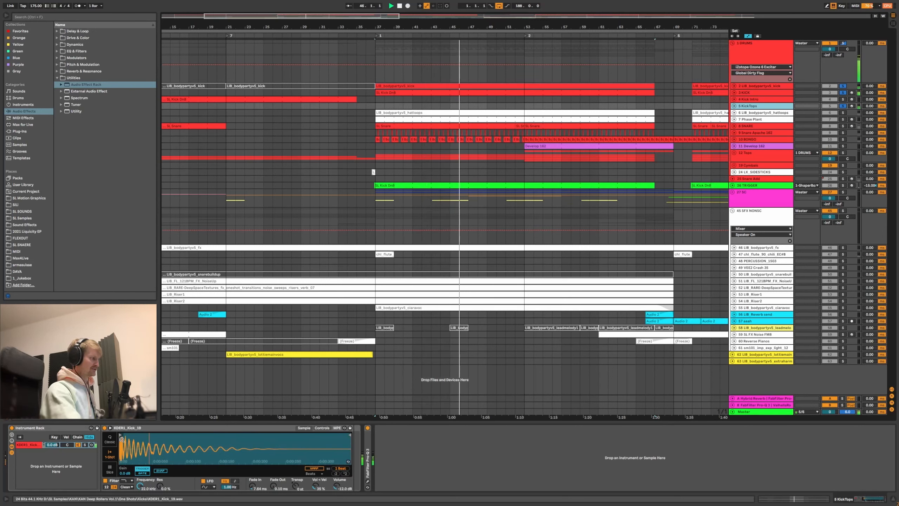
pyautogui.click(368, 481)
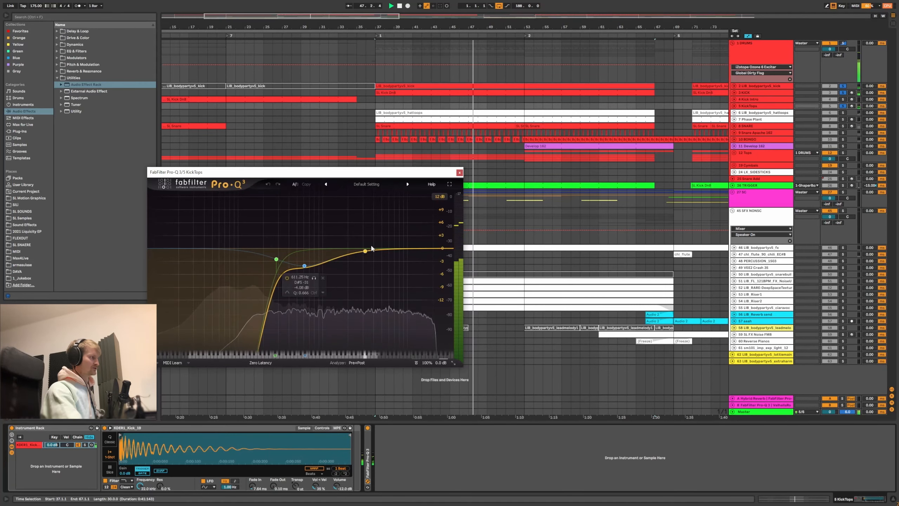
pyautogui.click(460, 173)
# - Solo the Kick Intro track, audition it from bar 5, and return to the drop at bar 37
pyautogui.moveTo(397, 27); pyautogui.dragTo(396, 14)
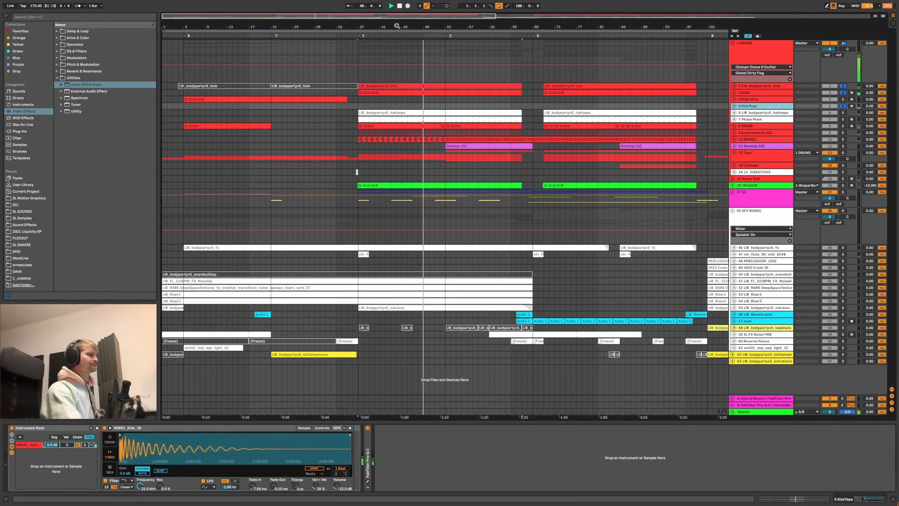
pyautogui.press('space')
pyautogui.click(198, 99)
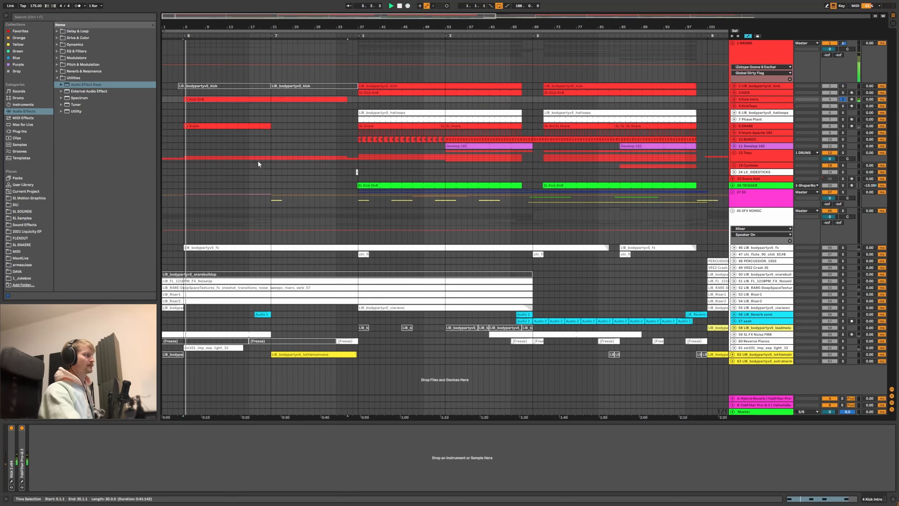
pyautogui.click(358, 99)
pyautogui.press('space')
pyautogui.moveTo(357, 27); pyautogui.dragTo(356, 32)
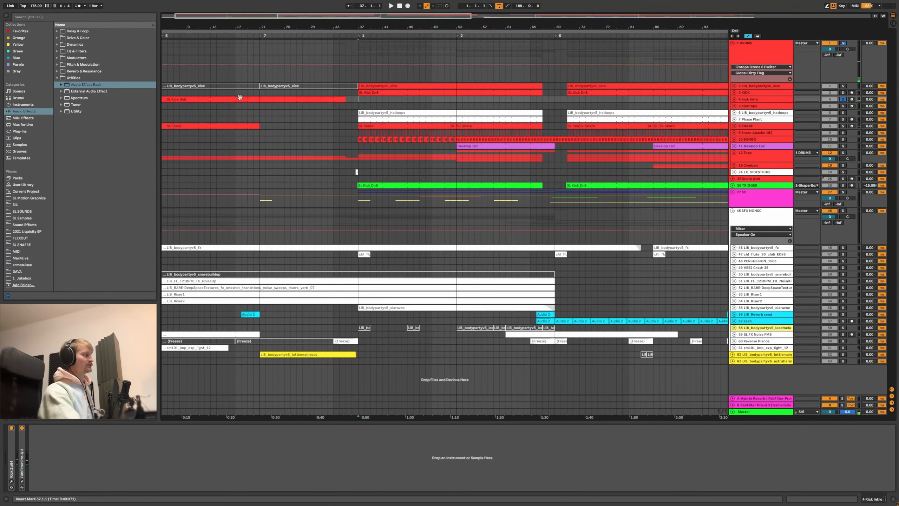
# - Audition the soloed LIB_bodyparty hatloops track from bar 37 and look at the clips on the Phase Plant track
pyautogui.scroll(-2, 346, 48)
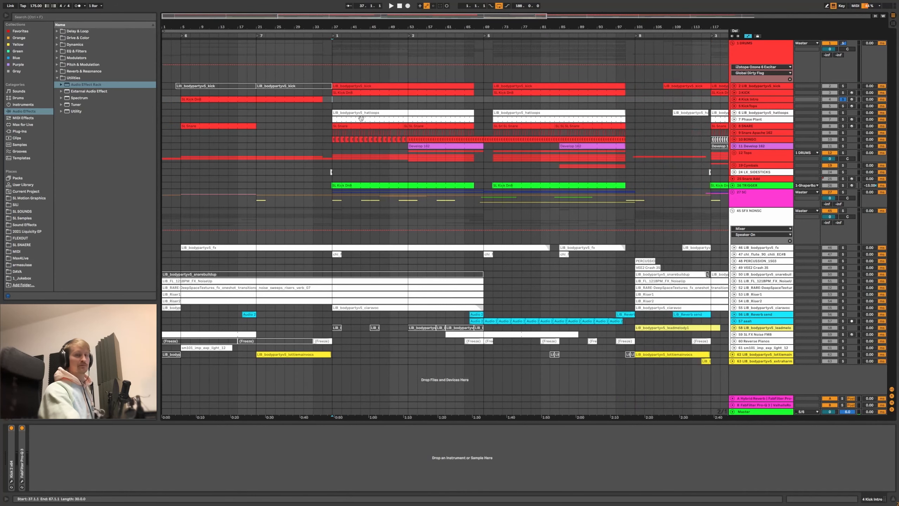
pyautogui.press('space')
pyautogui.click(768, 114)
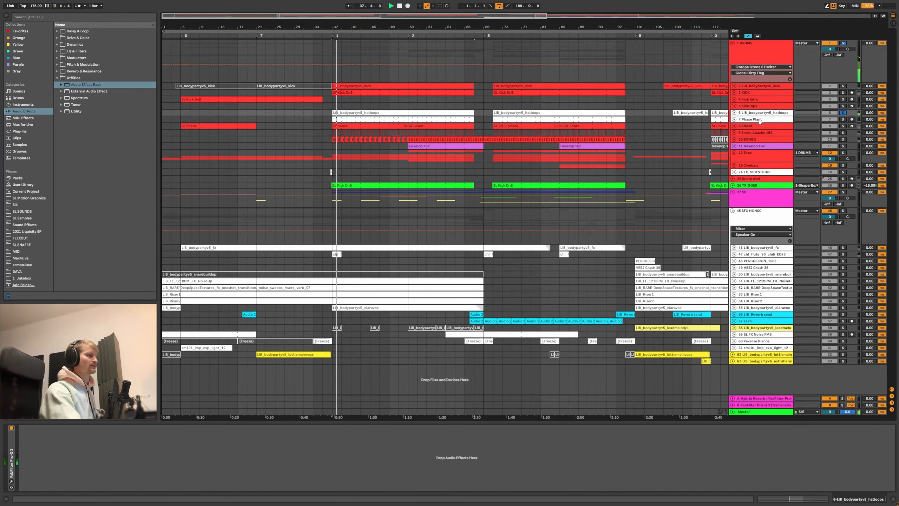
pyautogui.click(758, 120)
pyautogui.click(734, 119)
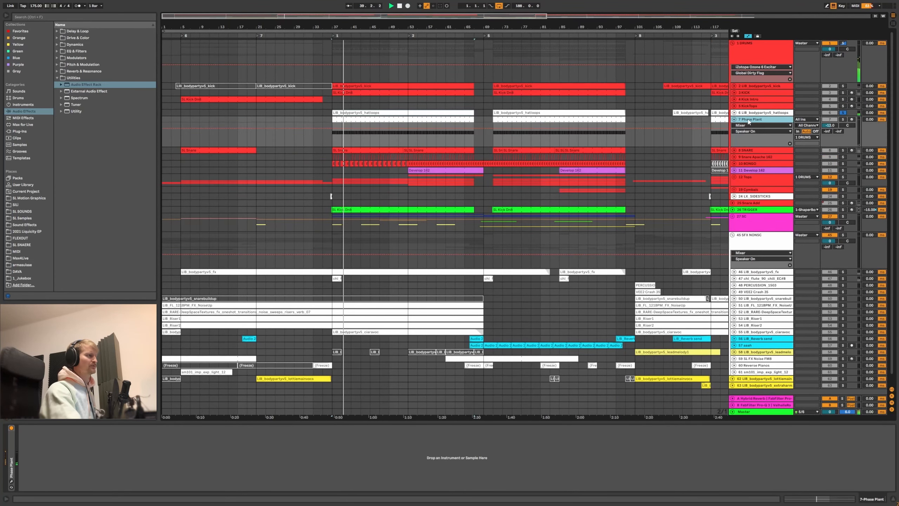
pyautogui.click(734, 119)
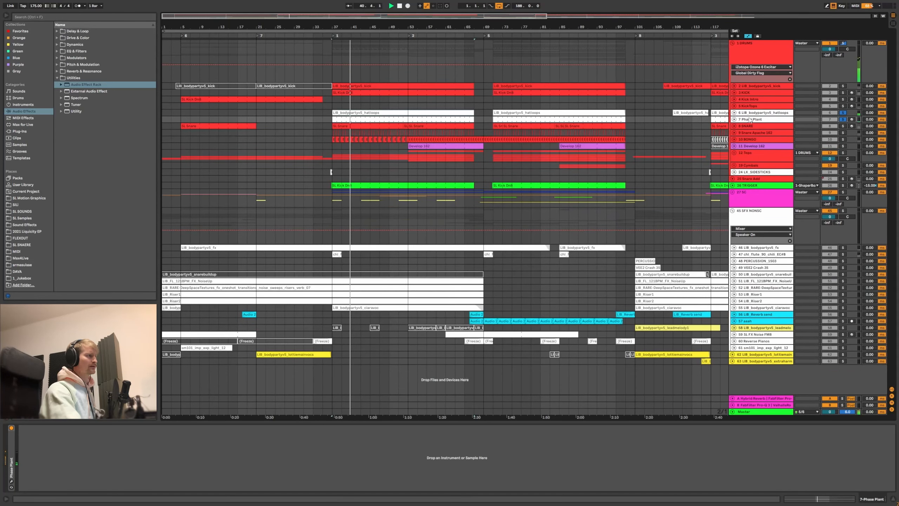
# - Solo the Phase Plant track, inspect its SL FX Noise patch in the plugin window, and close the window
pyautogui.hotkey('ctrl', 'alt', 'p')
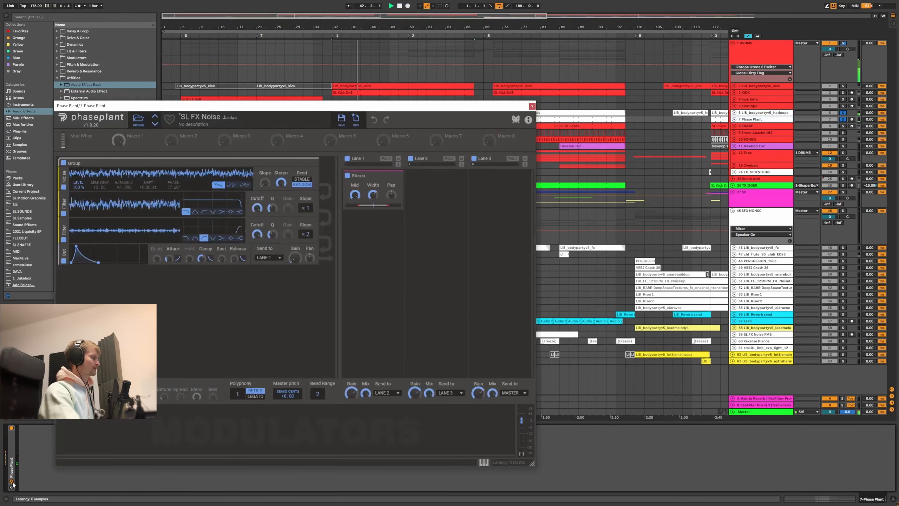
pyautogui.click(844, 119)
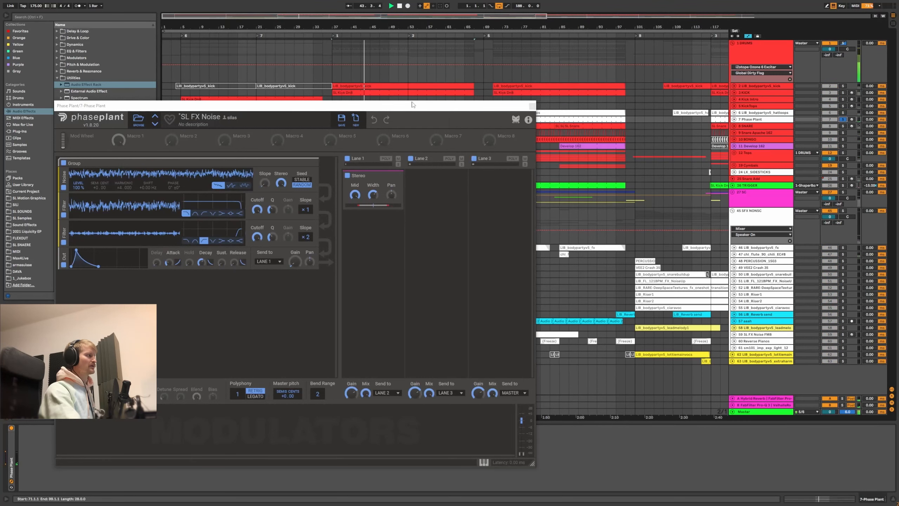
pyautogui.moveTo(412, 105); pyautogui.dragTo(465, 76)
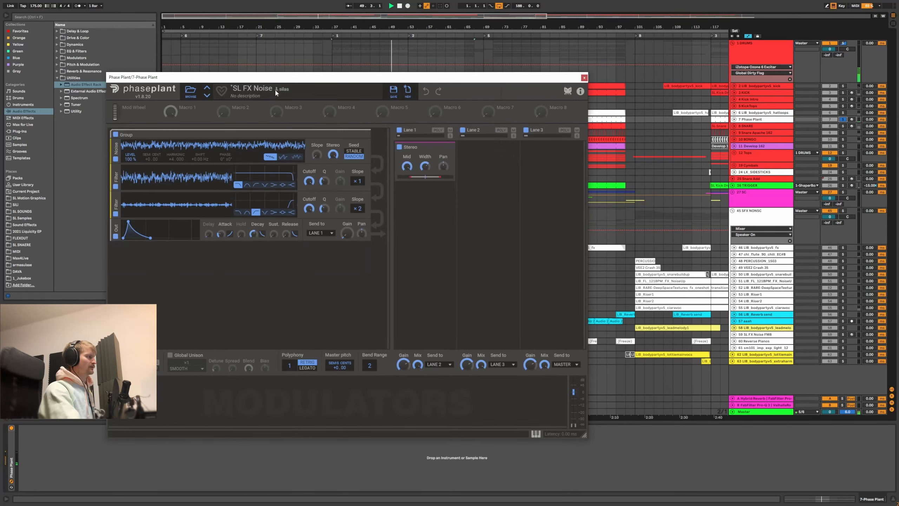
pyautogui.moveTo(274, 78); pyautogui.dragTo(291, 83)
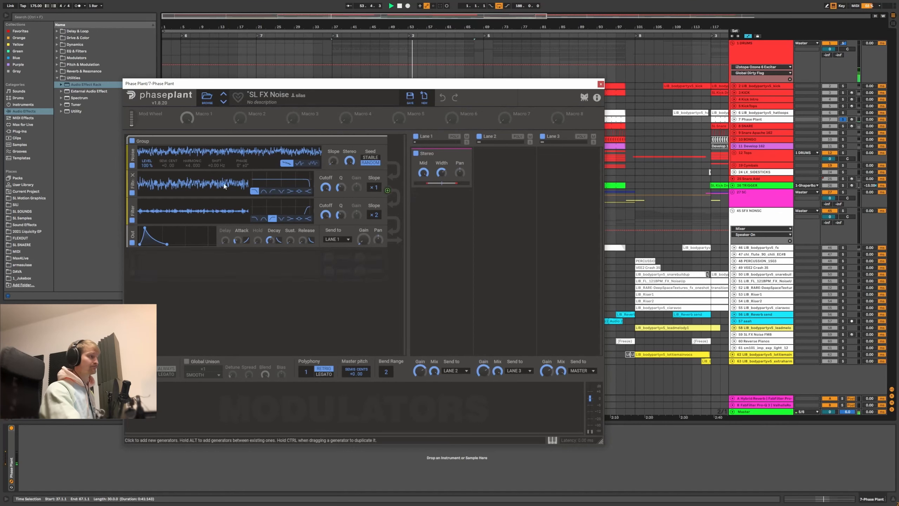
pyautogui.click(600, 84)
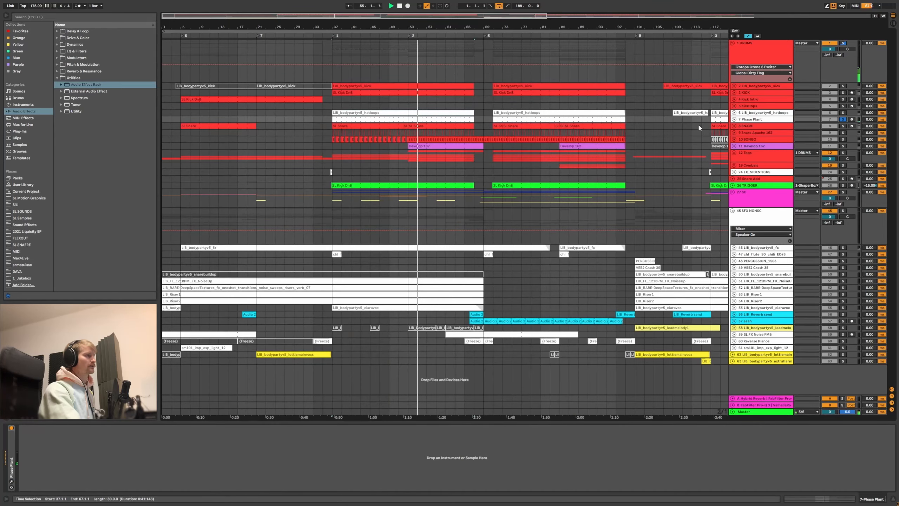
# - Audition the soloed snare layers from bar 37 and rename the Snare Add track to Kick Add
pyautogui.click(842, 126)
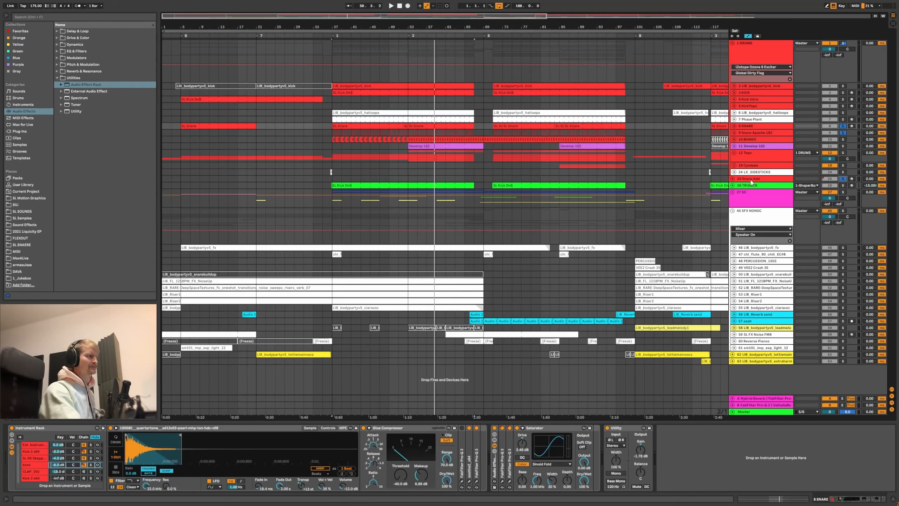
pyautogui.press('space')
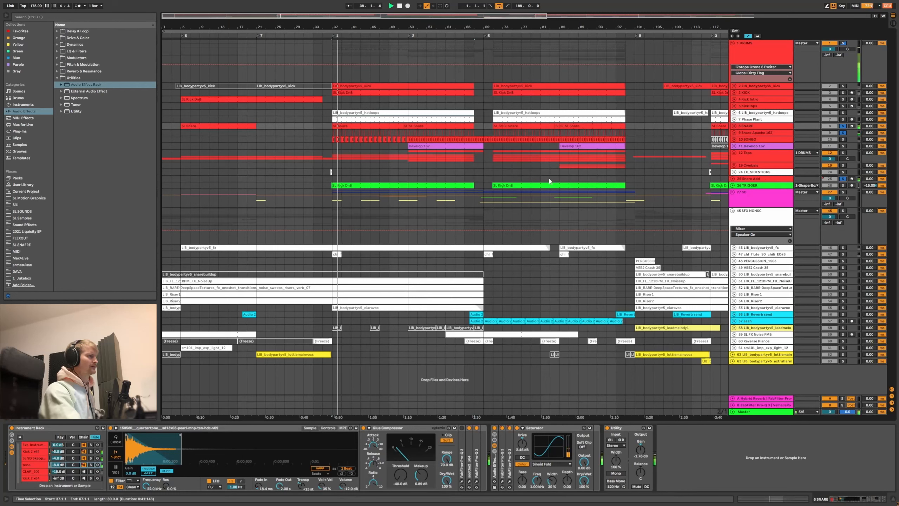
pyautogui.click(747, 178)
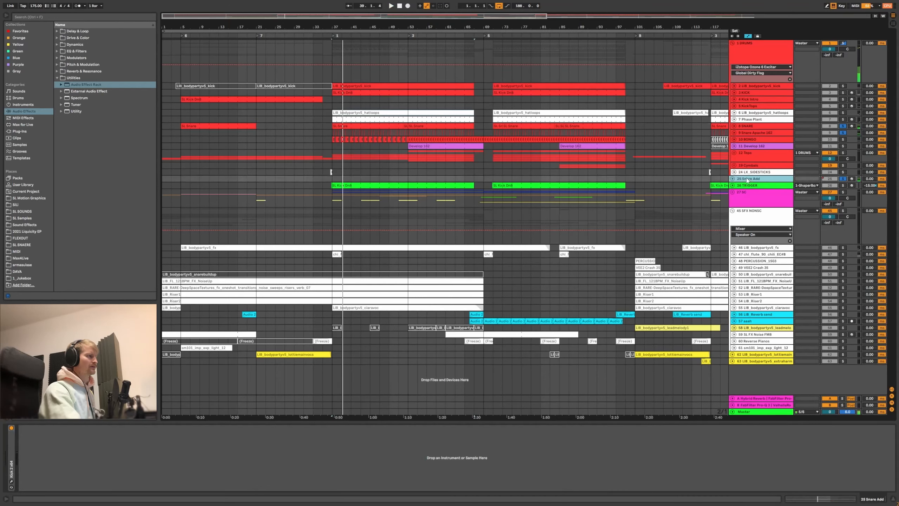
pyautogui.hotkey('ctrl', 'r')
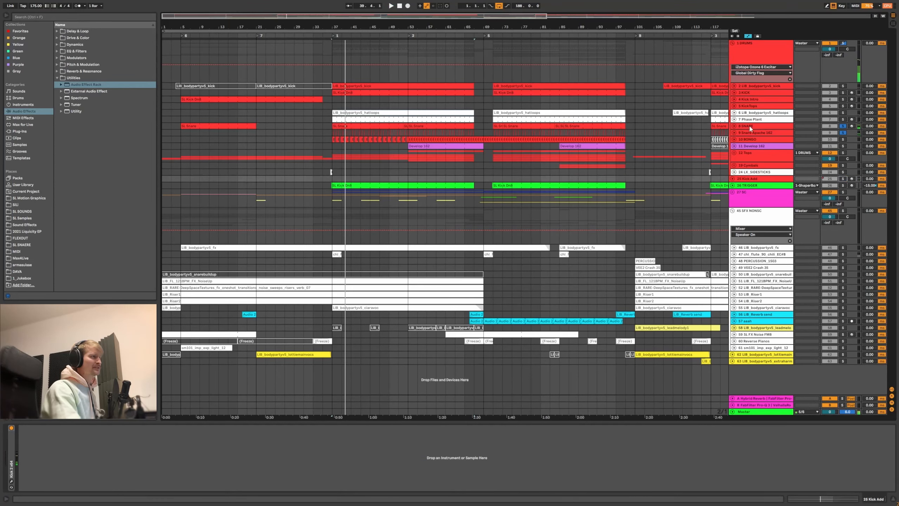
# - Select the SNARE and Snare Apache 162 tracks and audition the two layers together from bar 37
pyautogui.click(750, 127)
pyautogui.keyDown('shift'); pyautogui.click(742, 133); pyautogui.keyUp('shift')
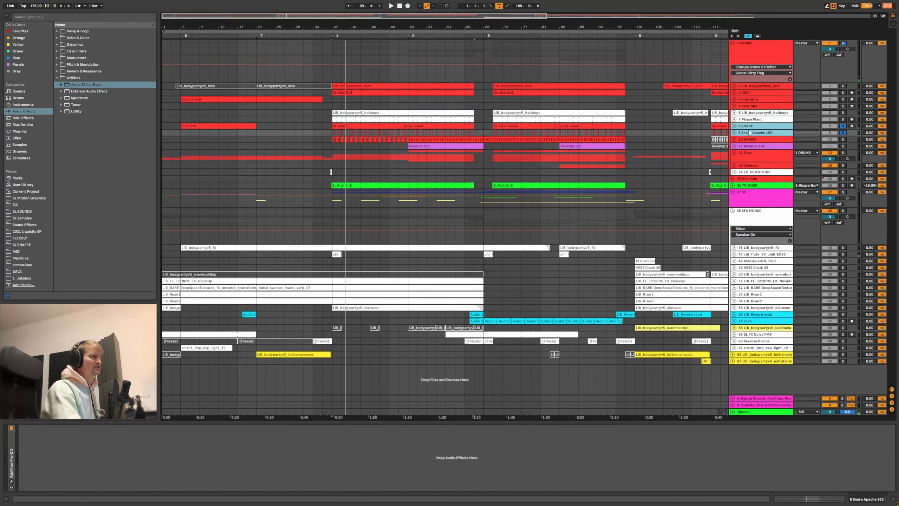
pyautogui.click(748, 133)
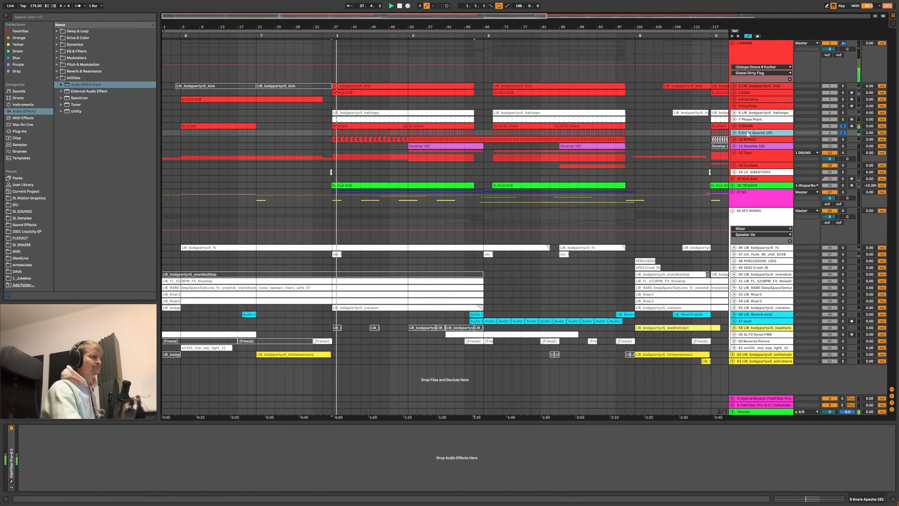
# - Solo Snare Apache 162, expand its lane, and examine and play its chopped Apache clips around bar 37
pyautogui.click(843, 132)
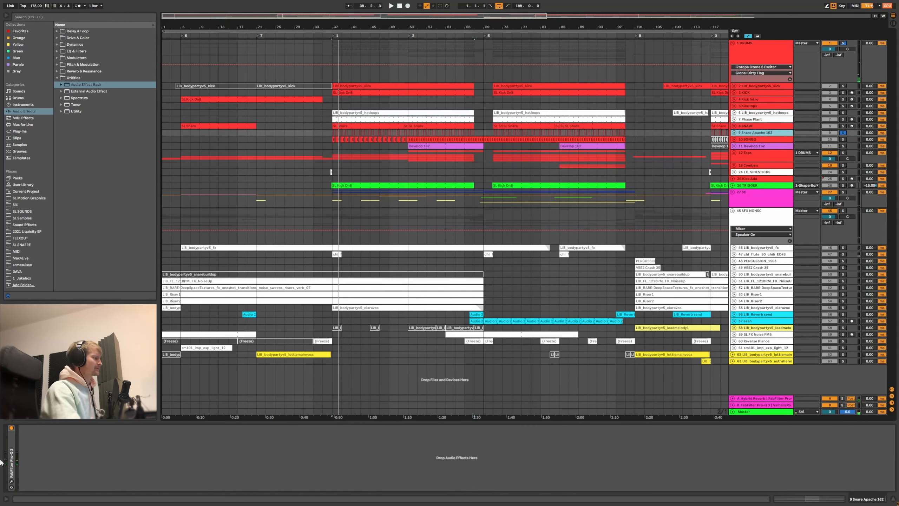
pyautogui.click(734, 132)
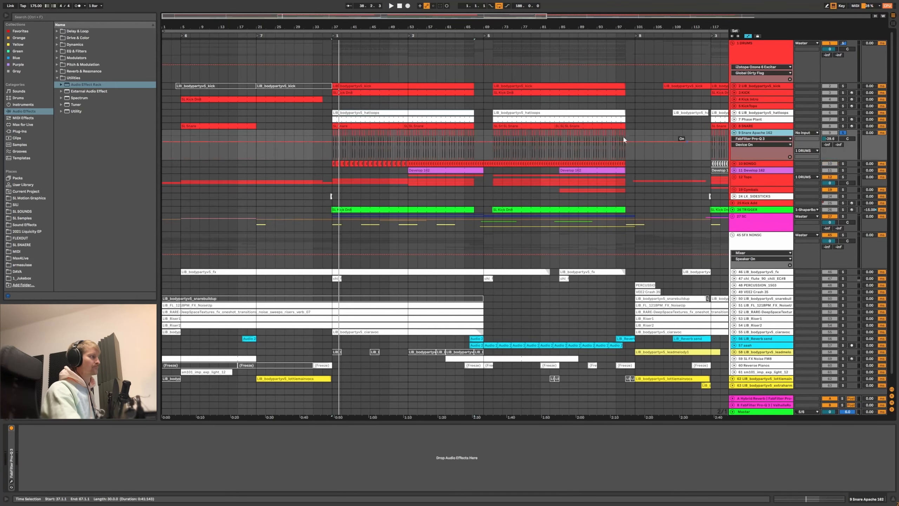
pyautogui.moveTo(330, 27); pyautogui.dragTo(442, 103)
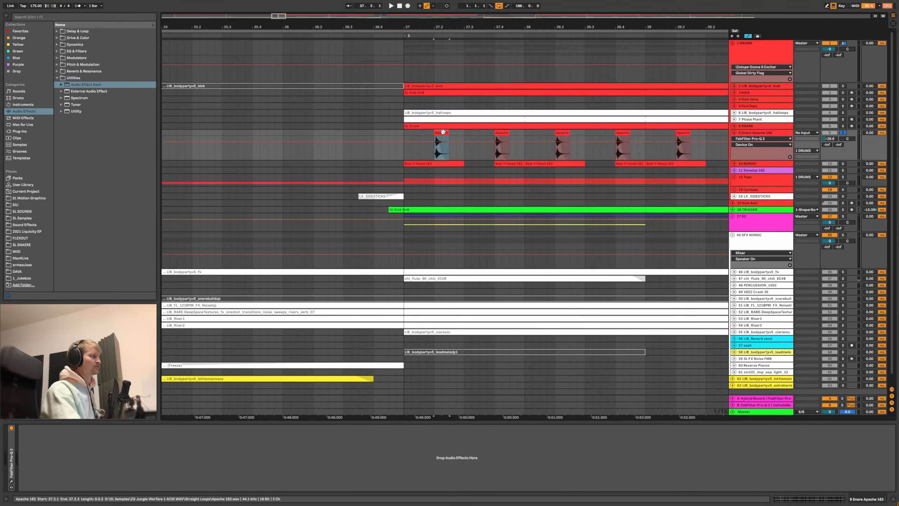
pyautogui.moveTo(449, 27); pyautogui.dragTo(354, 6)
pyautogui.press('space')
# - Solo the SNARE track, expand its automation lanes, and inspect the Ext. Instrument chain in its Instrument Rack
pyautogui.click(842, 126)
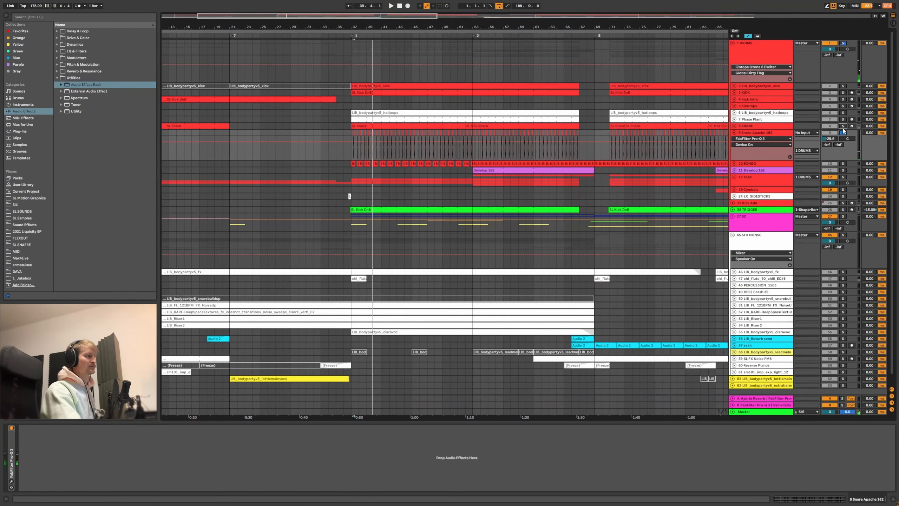
pyautogui.click(733, 133)
pyautogui.click(739, 126)
pyautogui.click(734, 126)
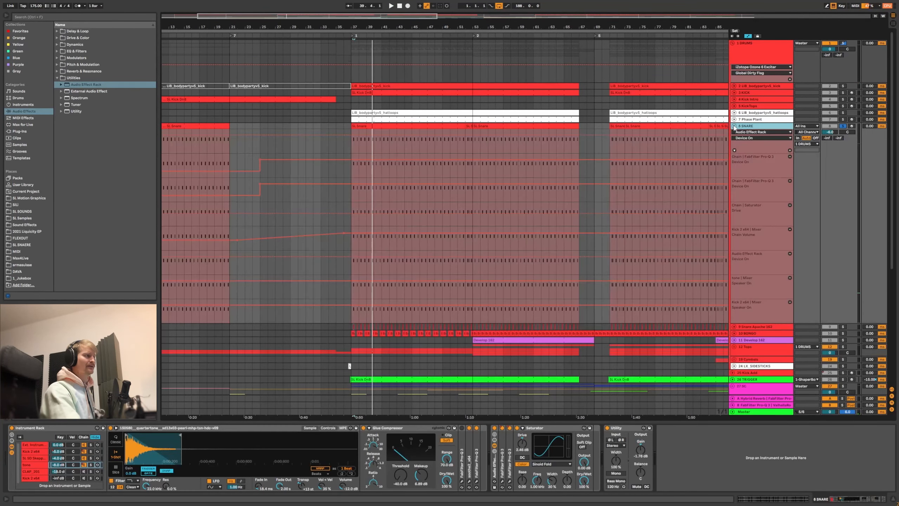
pyautogui.click(33, 450)
pyautogui.click(33, 445)
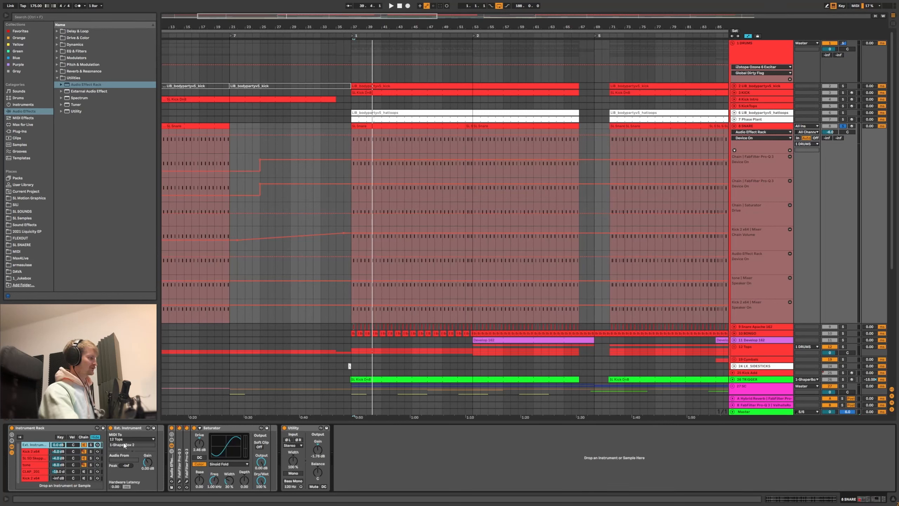
# - Solo the first Kick 2 chain in the SNARE rack and audition it with the Kick 2 plugin window open
pyautogui.click(32, 452)
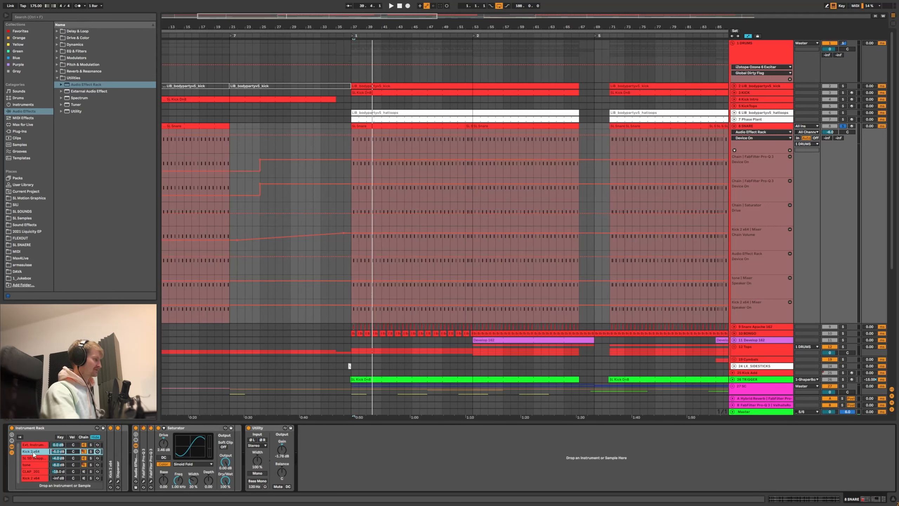
pyautogui.click(111, 482)
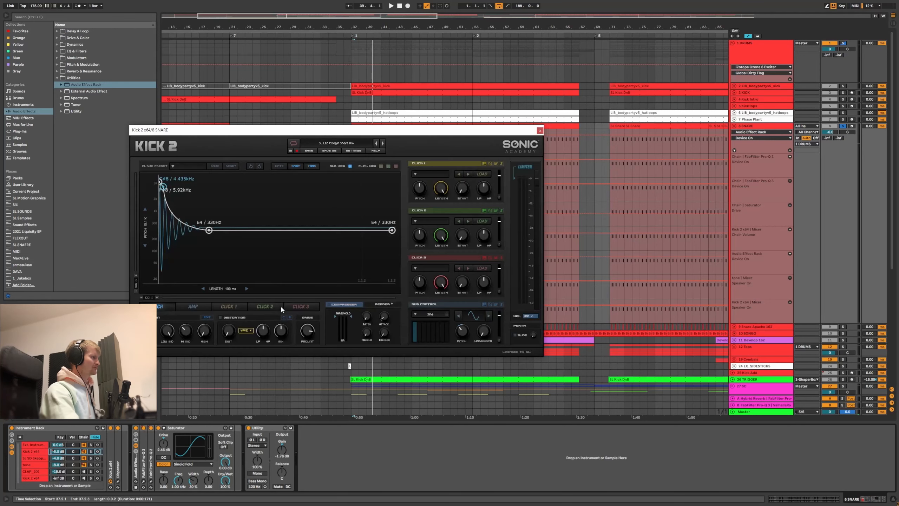
pyautogui.click(90, 451)
pyautogui.press('space')
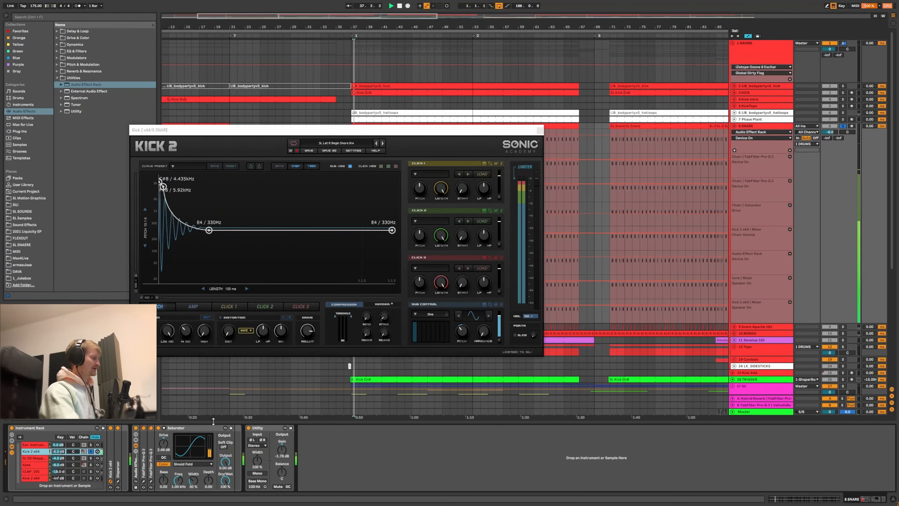
pyautogui.moveTo(311, 131); pyautogui.dragTo(478, 113)
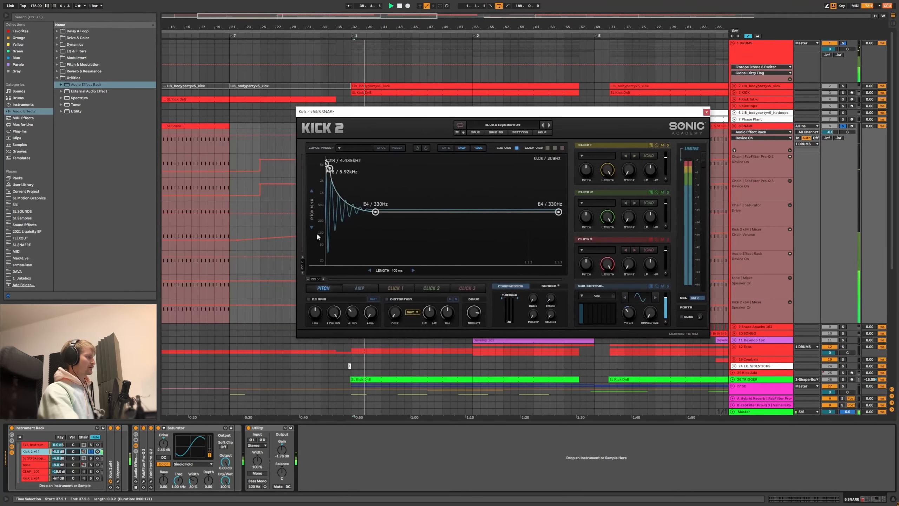
# - Solo the tone chain in the SNARE rack and examine its quartertone sample waveform while it plays
pyautogui.click(90, 464)
pyautogui.click(61, 464)
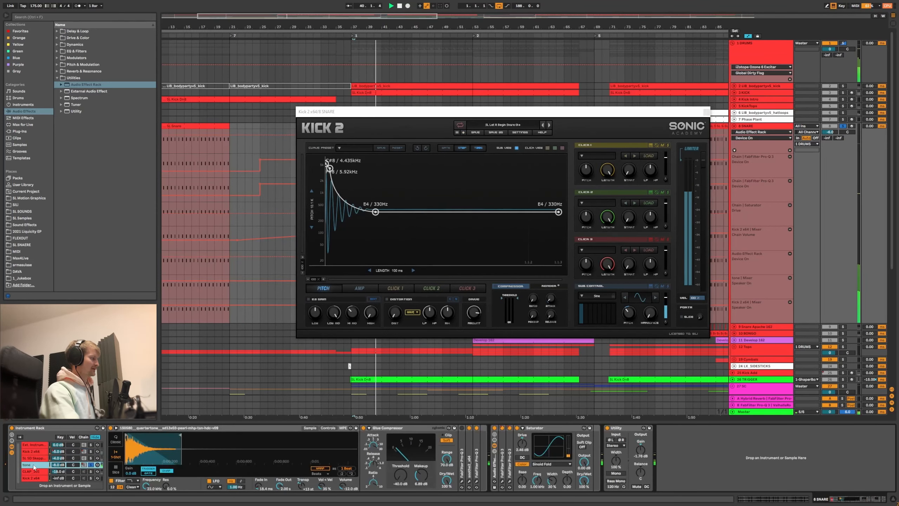
pyautogui.moveTo(143, 442); pyautogui.dragTo(143, 460)
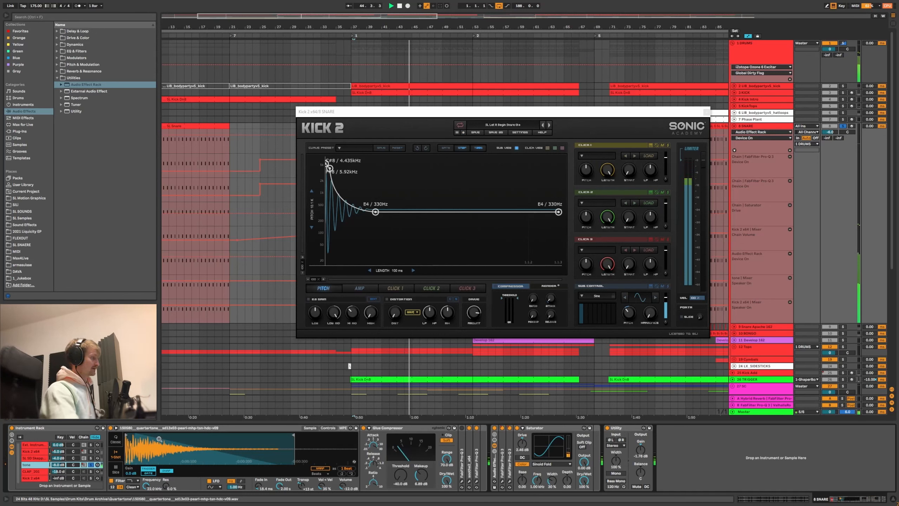
pyautogui.moveTo(153, 450); pyautogui.dragTo(152, 434)
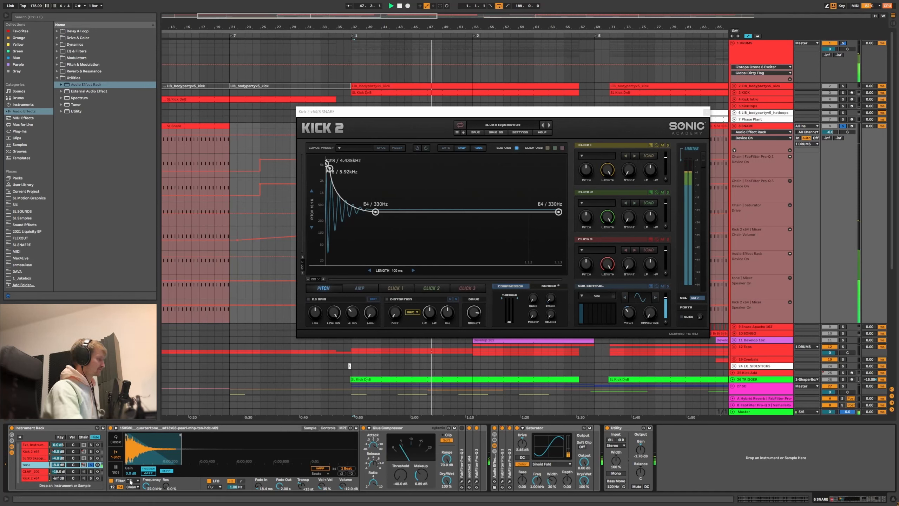
# - Compare the tone chain with soothe2 bypassed, and inspect the notch in the FabFilter Pro-Q 3 after it
pyautogui.click(469, 482)
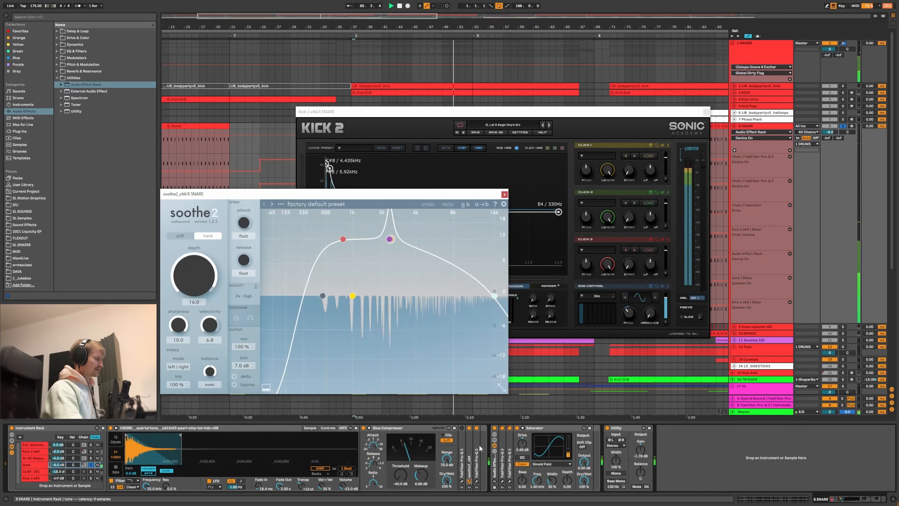
pyautogui.click(470, 428)
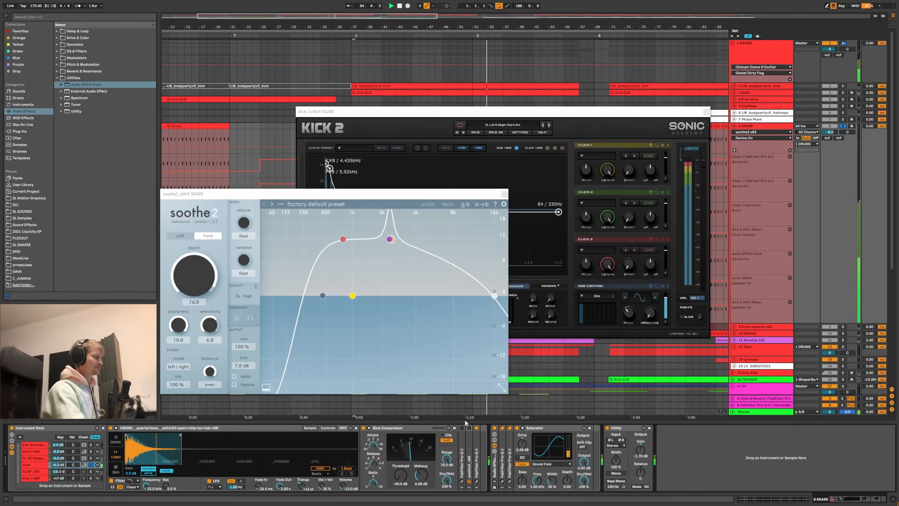
pyautogui.click(469, 481)
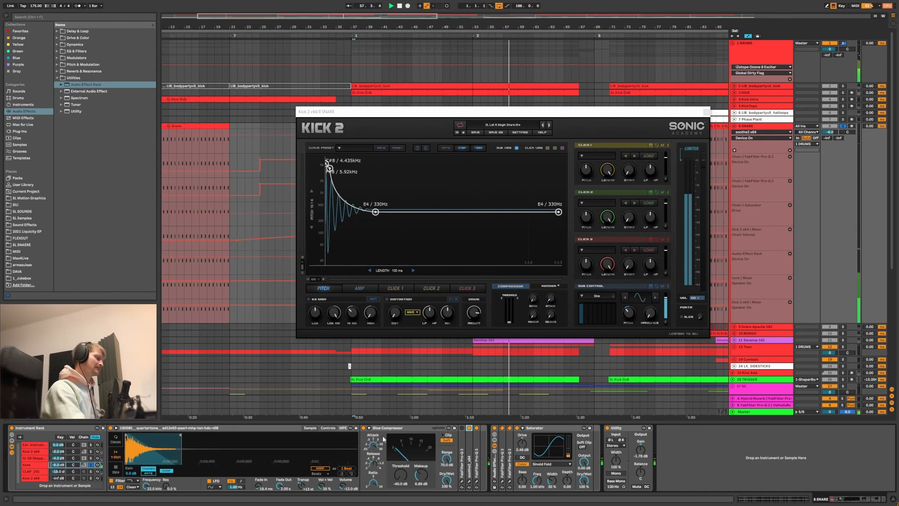
pyautogui.click(476, 482)
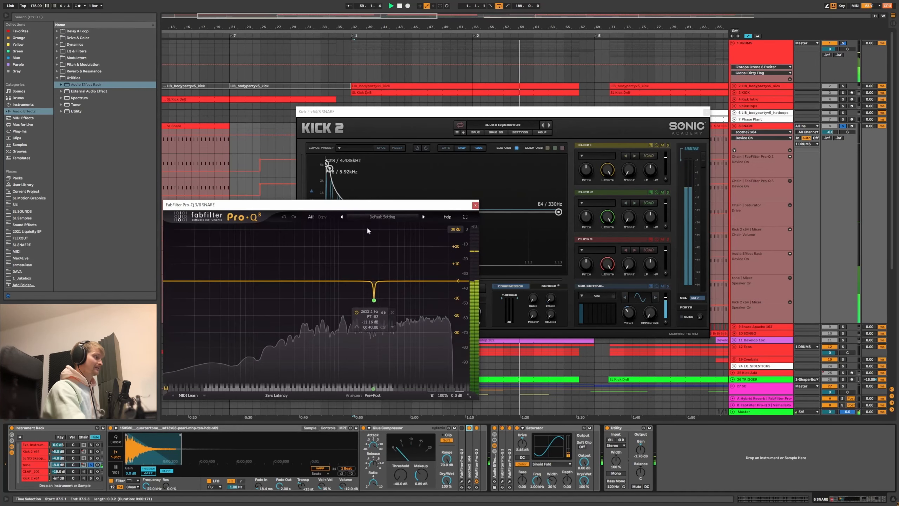
pyautogui.click(475, 206)
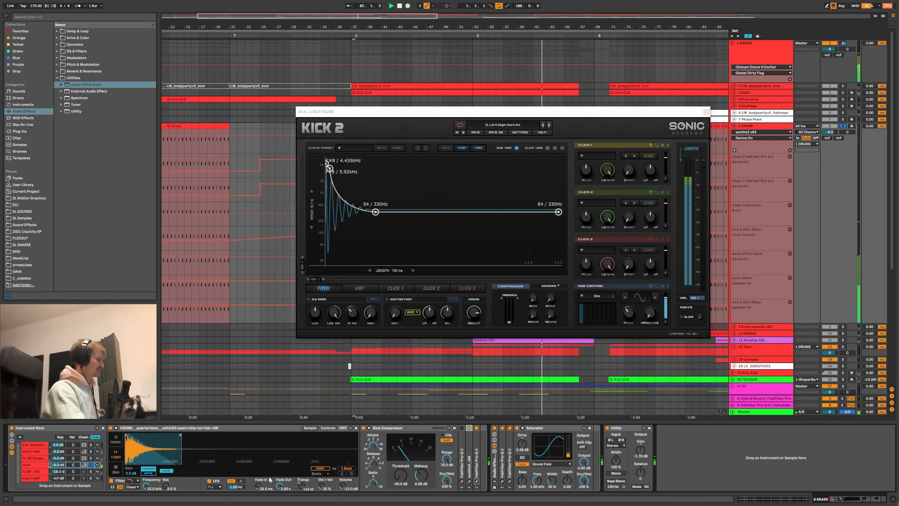
# - Solo the SL SD Skeppi chain in the SNARE Instrument Rack and examine its sample waveform up close
pyautogui.click(42, 434)
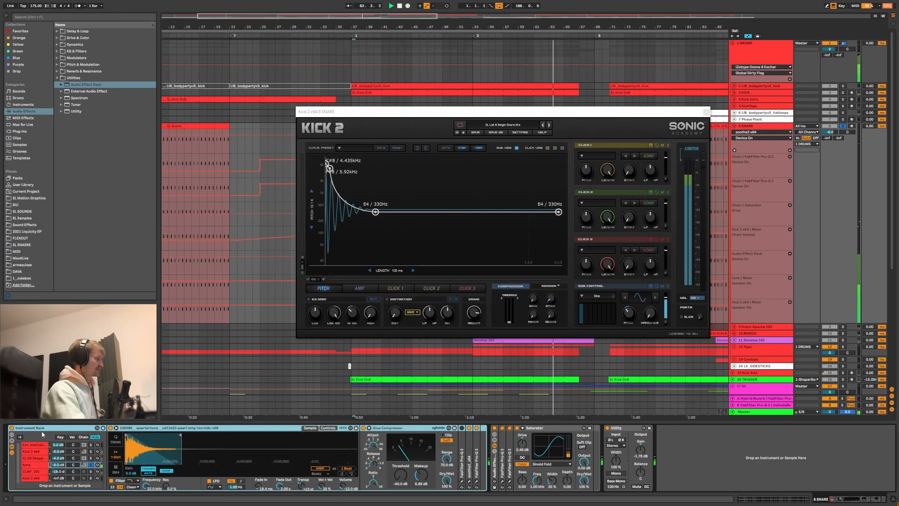
pyautogui.click(91, 459)
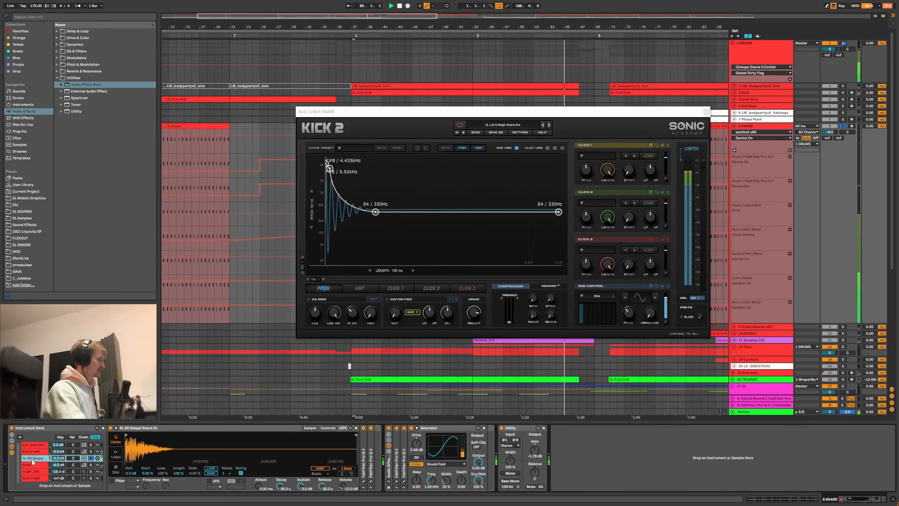
pyautogui.scroll(6, 124, 448)
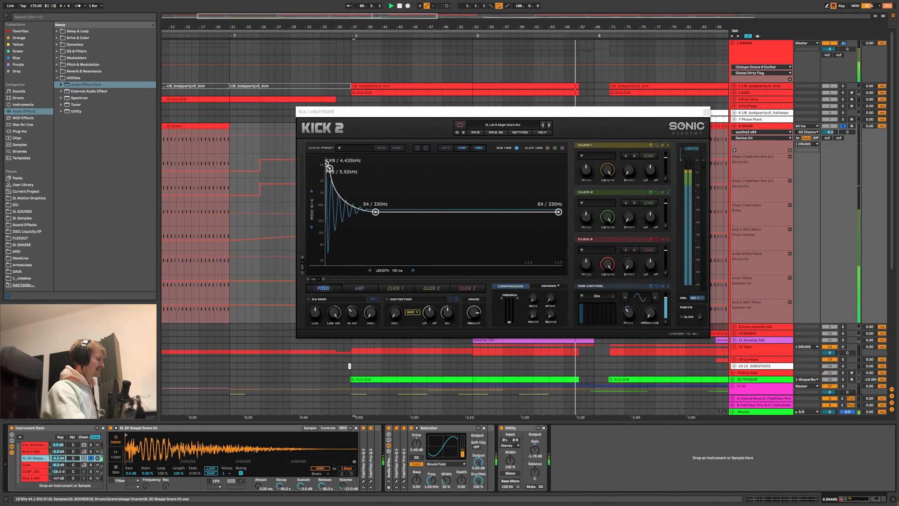
pyautogui.scroll(-6, 124, 448)
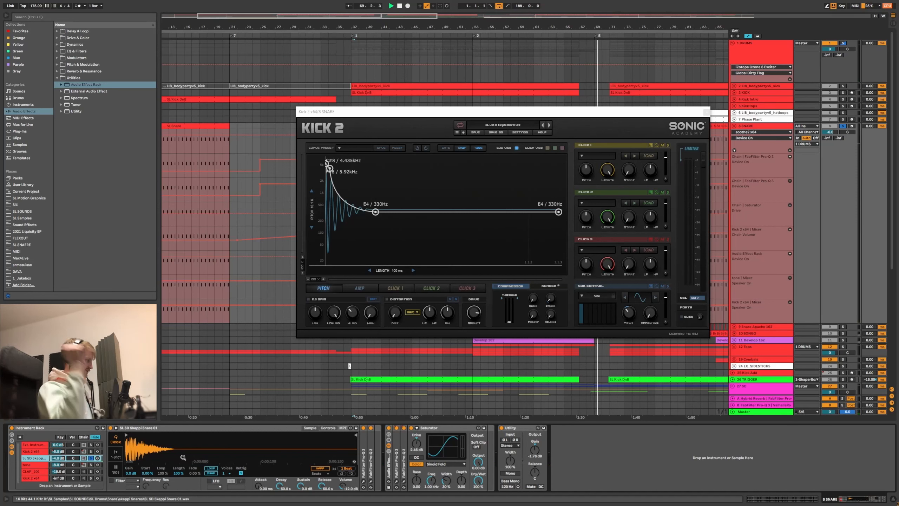
# - Solo the first Kick 2 chain again and compare the amp and pitch envelopes in its Kick 2 plugin
pyautogui.click(91, 452)
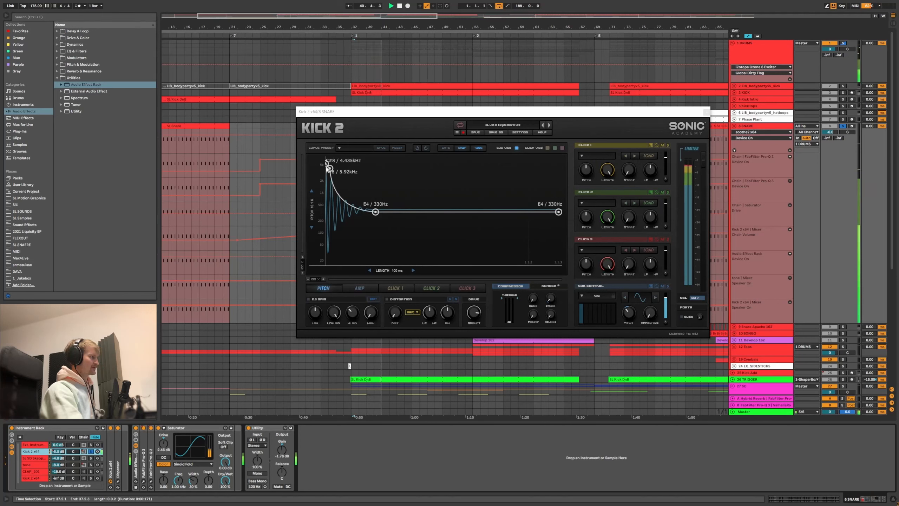
pyautogui.click(359, 288)
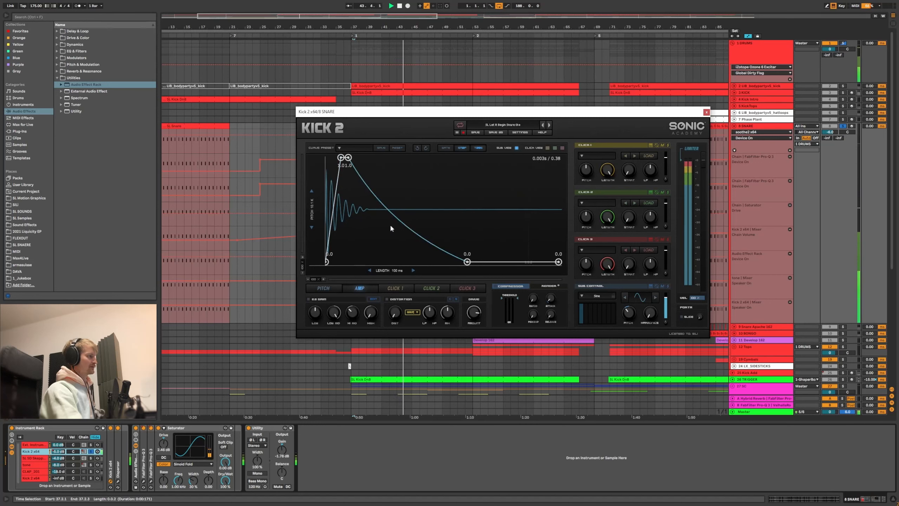
pyautogui.click(337, 290)
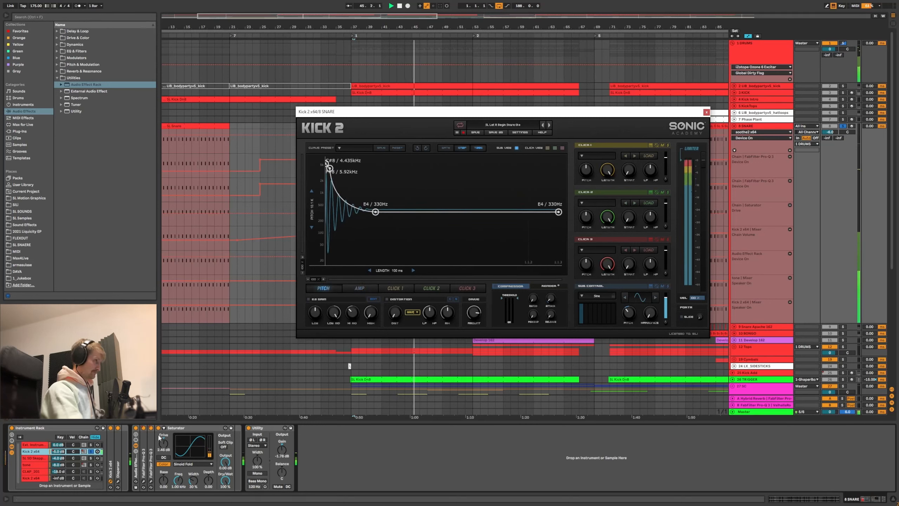
# - Inspect the Disperser plugin after Kick 2 and compare that chain in solo against the whole snare rack
pyautogui.click(91, 452)
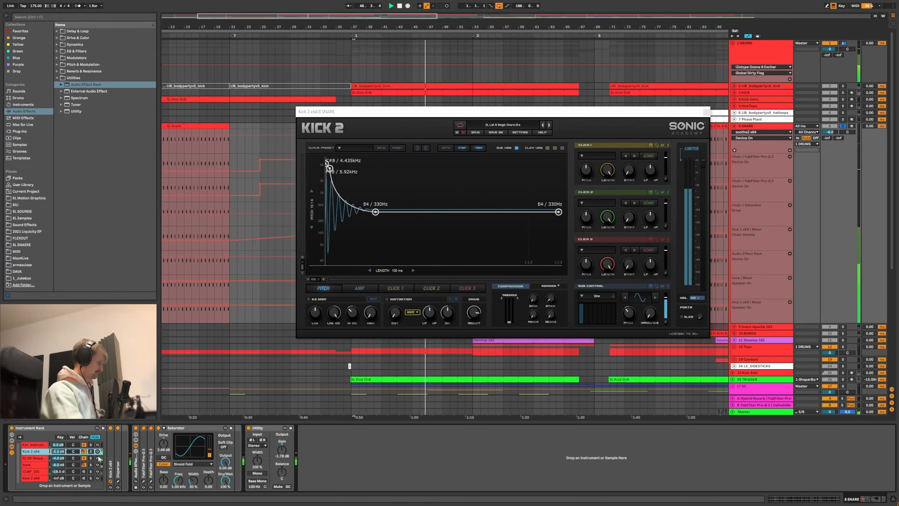
pyautogui.click(119, 482)
pyautogui.moveTo(332, 299); pyautogui.dragTo(369, 192)
pyautogui.click(117, 444)
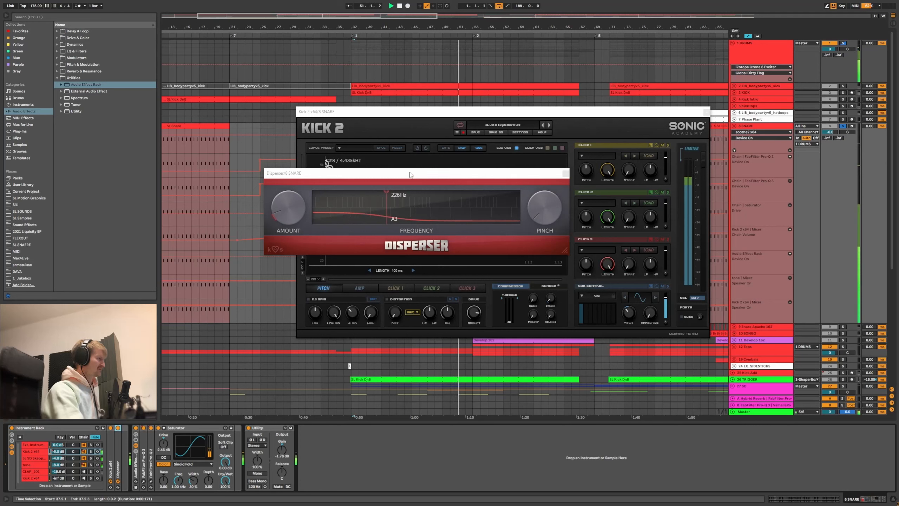
pyautogui.moveTo(410, 174); pyautogui.dragTo(410, 188)
pyautogui.click(91, 452)
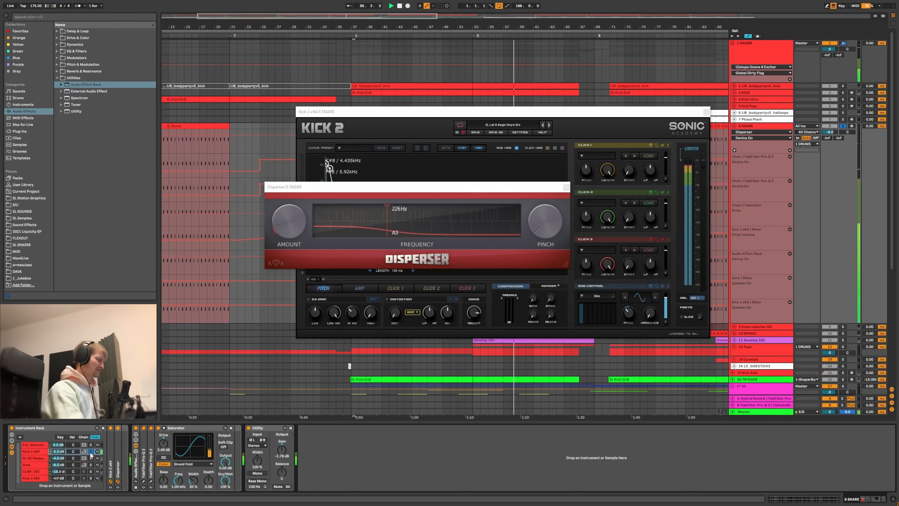
pyautogui.click(91, 452)
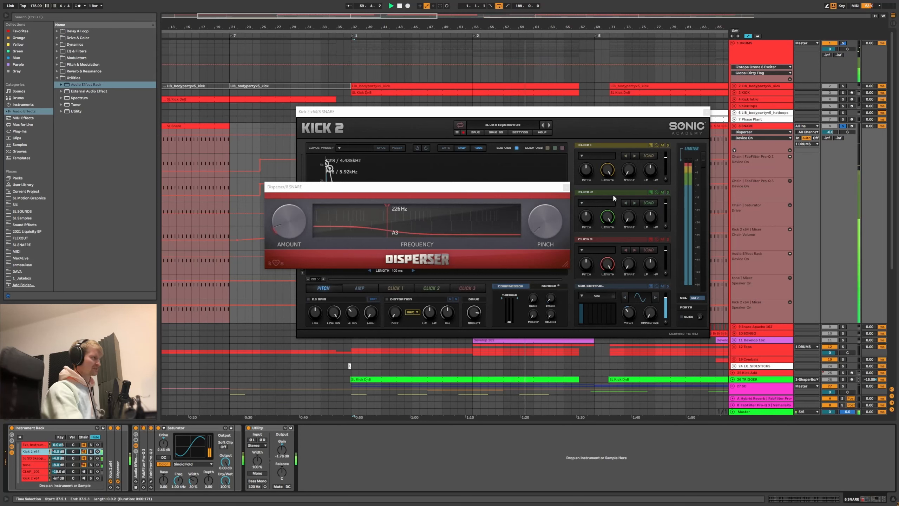
# - Close the Disperser and Kick 2 windows and fold the SNARE track with its automation lanes
pyautogui.click(566, 188)
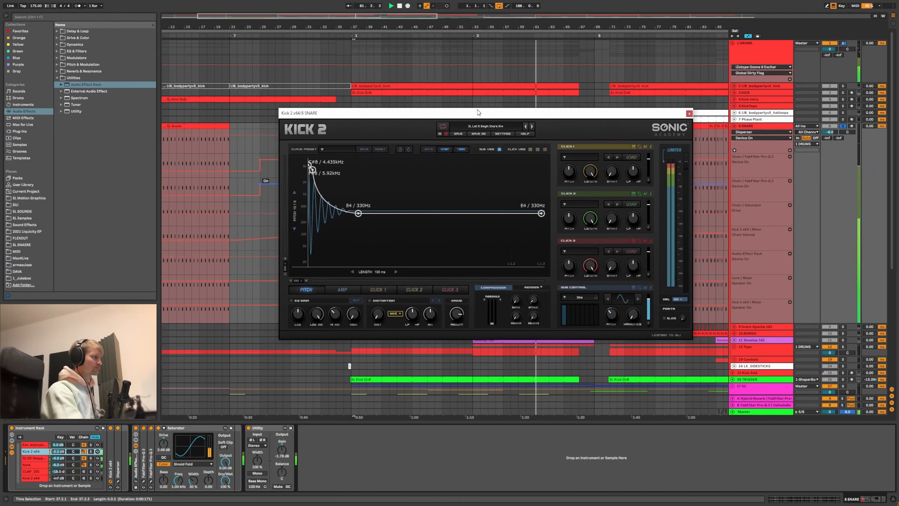
pyautogui.click(689, 113)
pyautogui.doubleClick(741, 126)
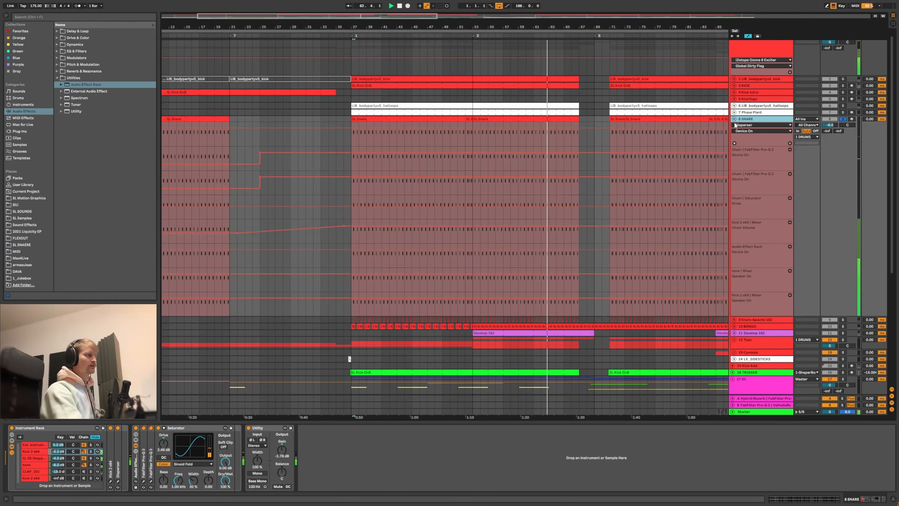
# - Inspect the two FabFilter Pro-Q 3 equalizers that follow the Instrument Rack on the SNARE track
pyautogui.click(143, 481)
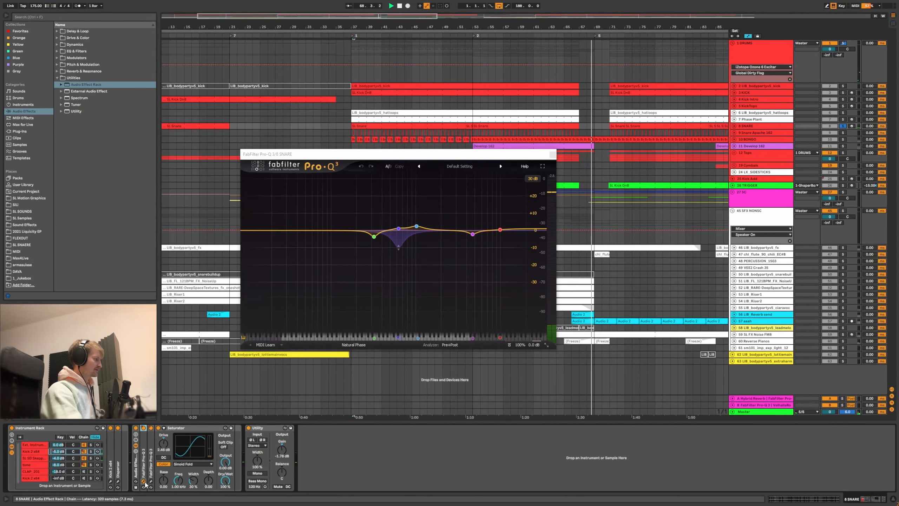
pyautogui.click(151, 481)
pyautogui.click(150, 482)
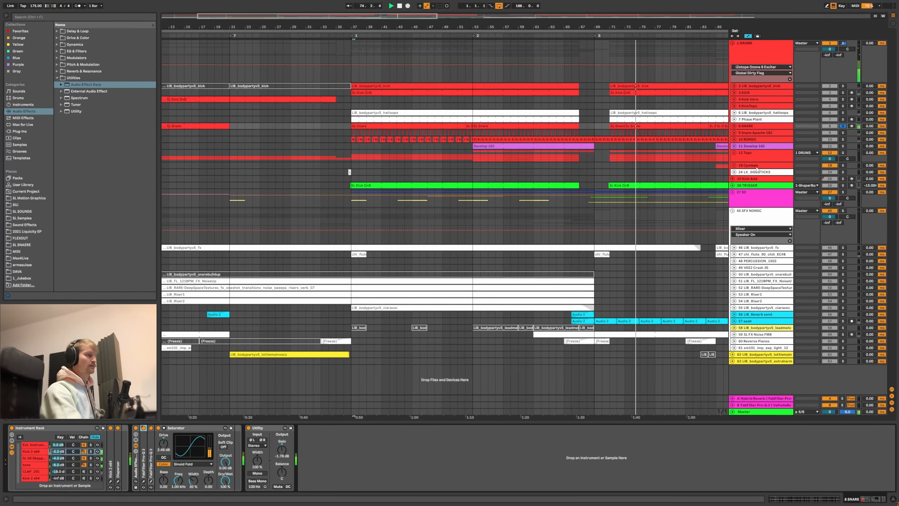
# - View the Snare Apache 162 track's effects, then solo the BONGO track and audition it while surveying the arrangement
pyautogui.click(750, 133)
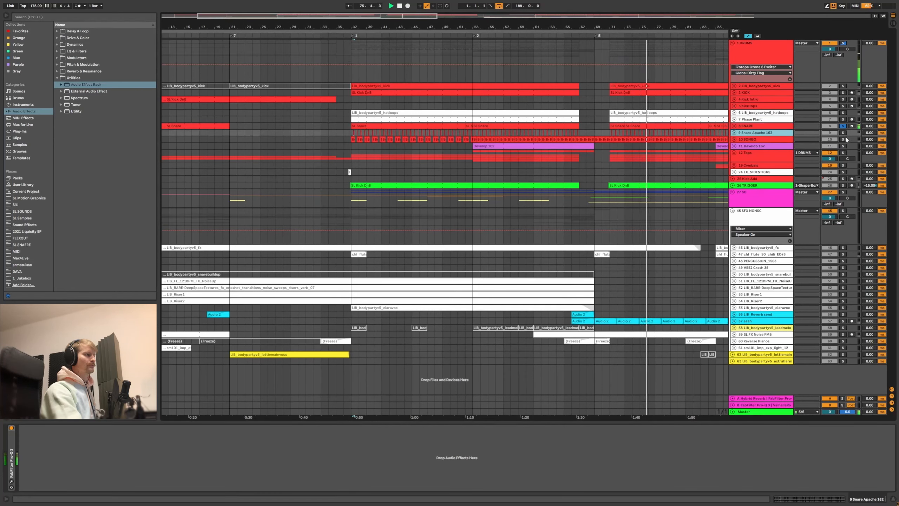
pyautogui.click(737, 140)
pyautogui.click(734, 139)
pyautogui.click(734, 139)
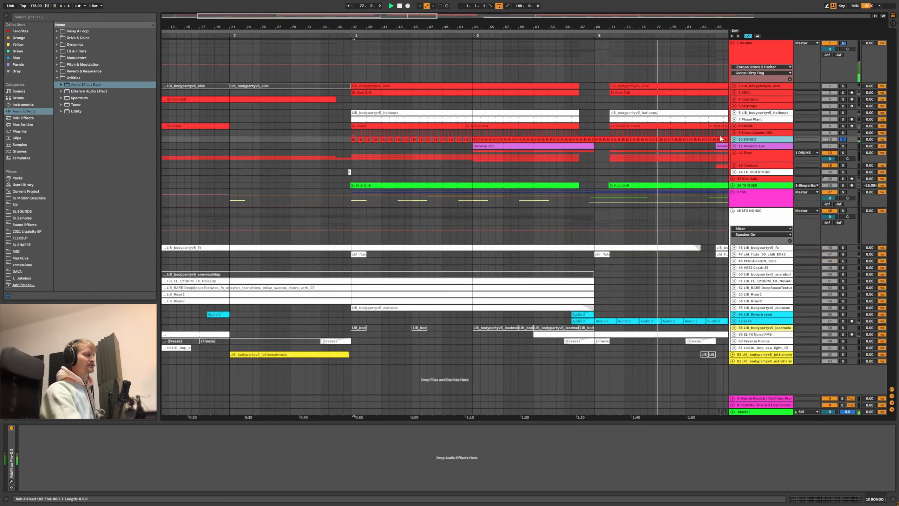
pyautogui.moveTo(601, 27); pyautogui.dragTo(372, 16)
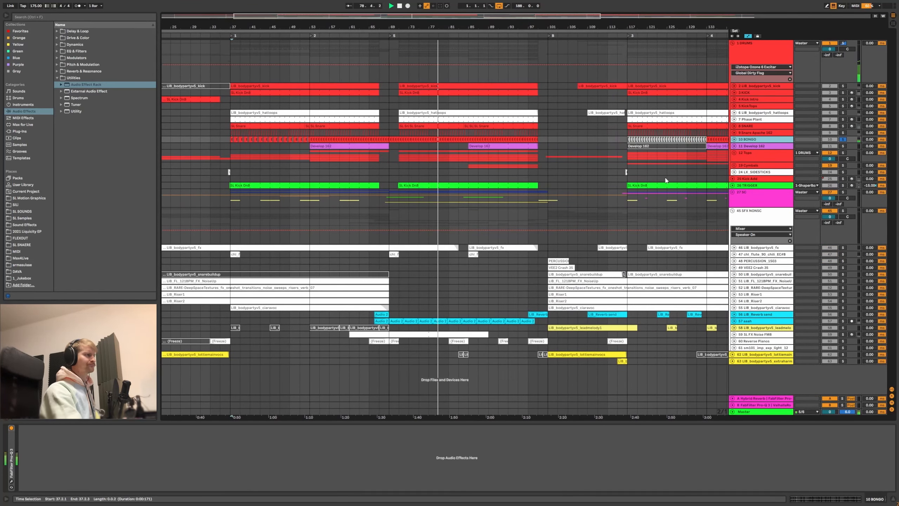
# - Unfold the Develop 162 track and place the insert marker at the start of its clip at bar 85
pyautogui.click(735, 146)
pyautogui.click(734, 146)
pyautogui.click(475, 145)
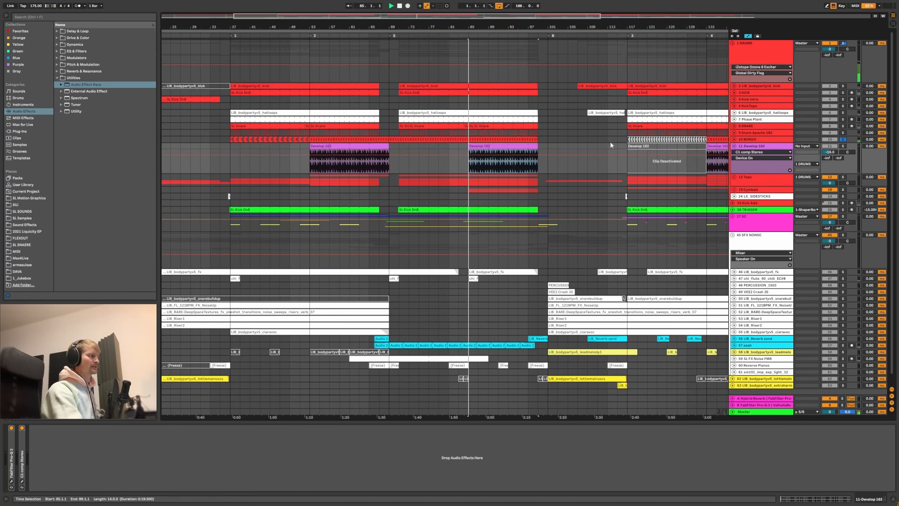
pyautogui.click(467, 145)
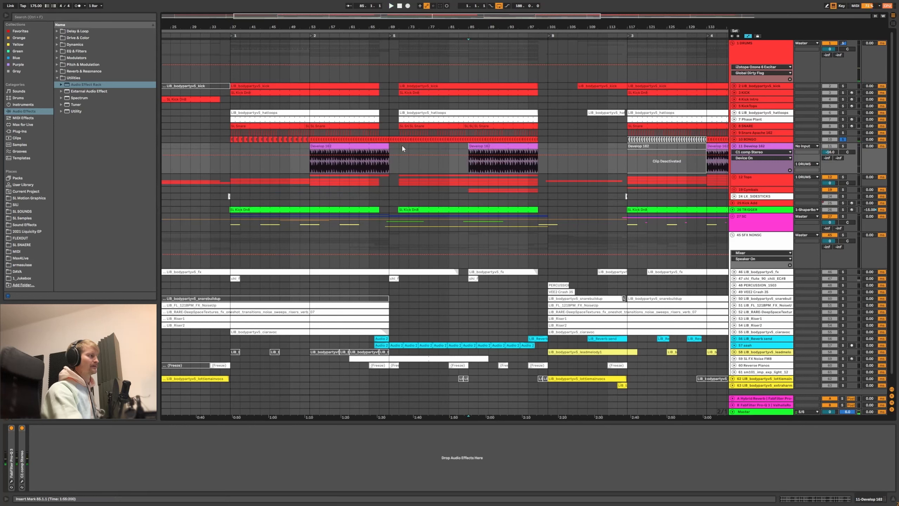
# - Play the whole DRUMS group from bar 71, then select the Develop 162 clip at bar 85
pyautogui.press('space')
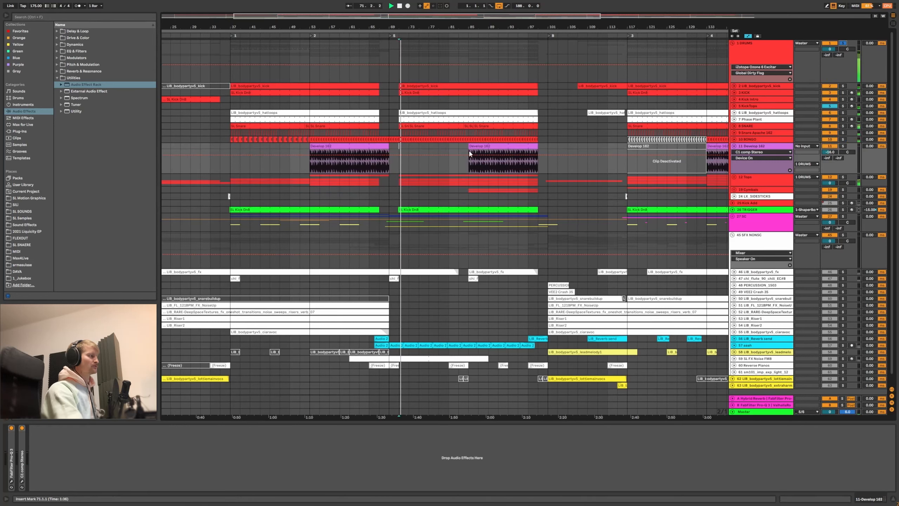
pyautogui.moveTo(399, 145); pyautogui.dragTo(456, 147)
pyautogui.click(463, 148)
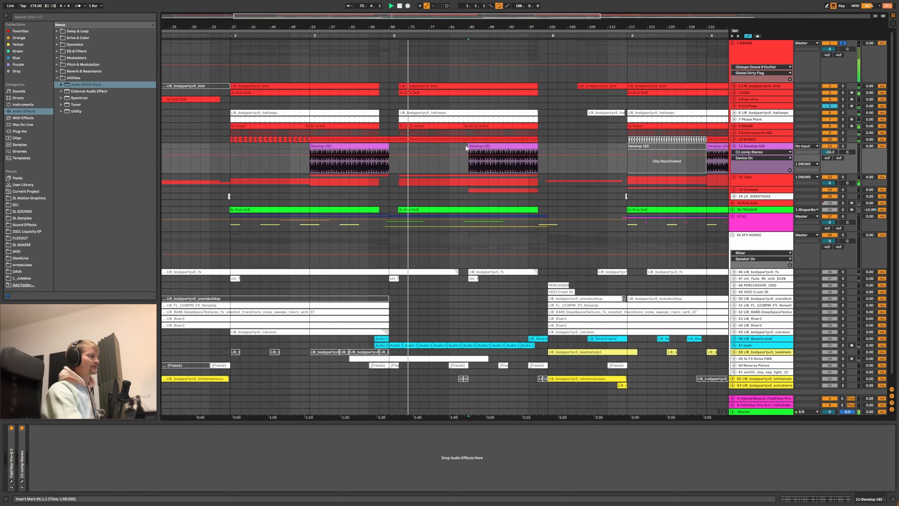
pyautogui.scroll(-1, 465, 149)
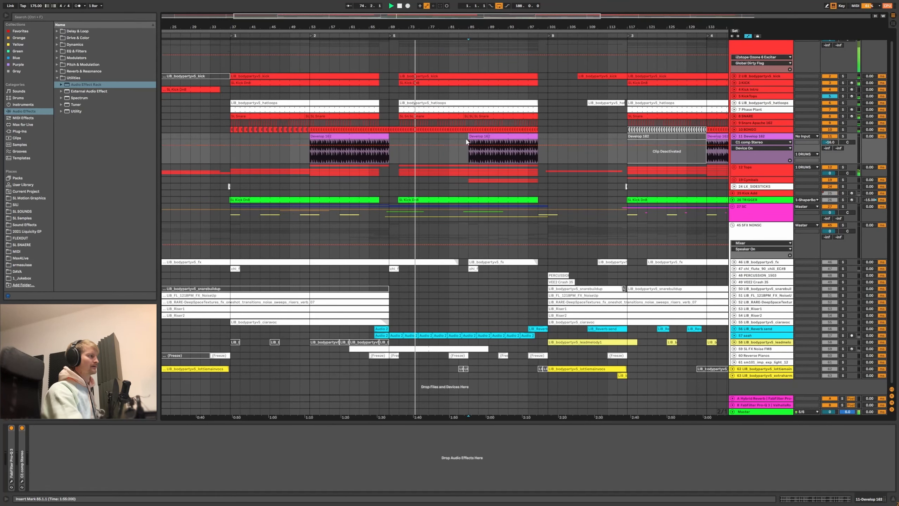
pyautogui.click(483, 137)
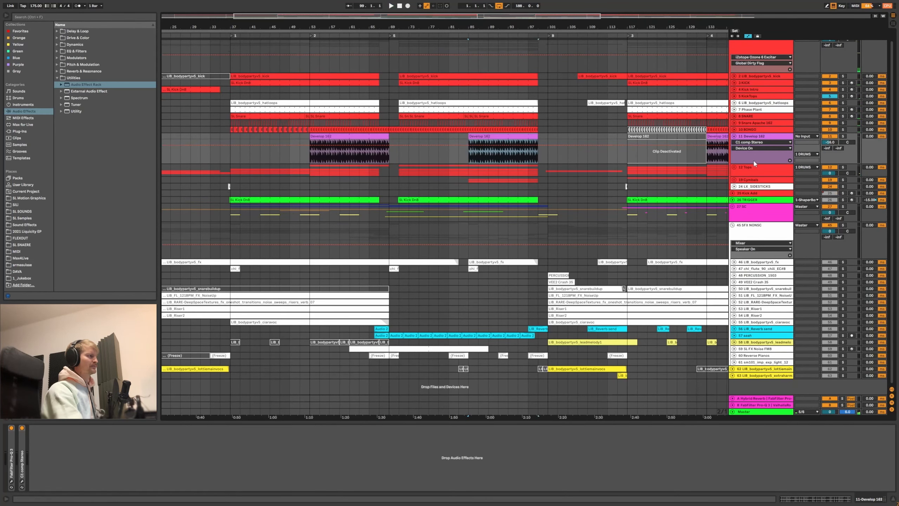
# - Solo the Tops group, play it from bar 71, and unfold it to show its tracks
pyautogui.click(396, 172)
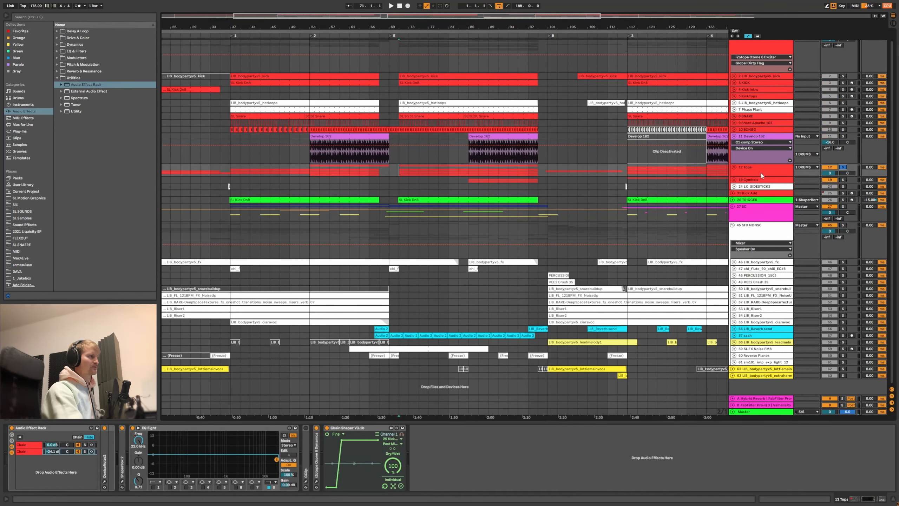
pyautogui.press('space')
pyautogui.click(734, 167)
pyautogui.scroll(-1, 737, 166)
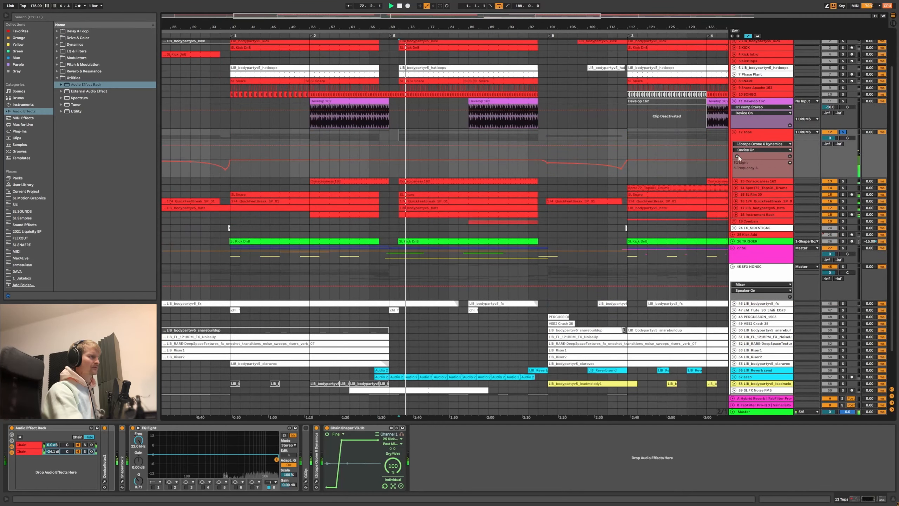
pyautogui.click(738, 158)
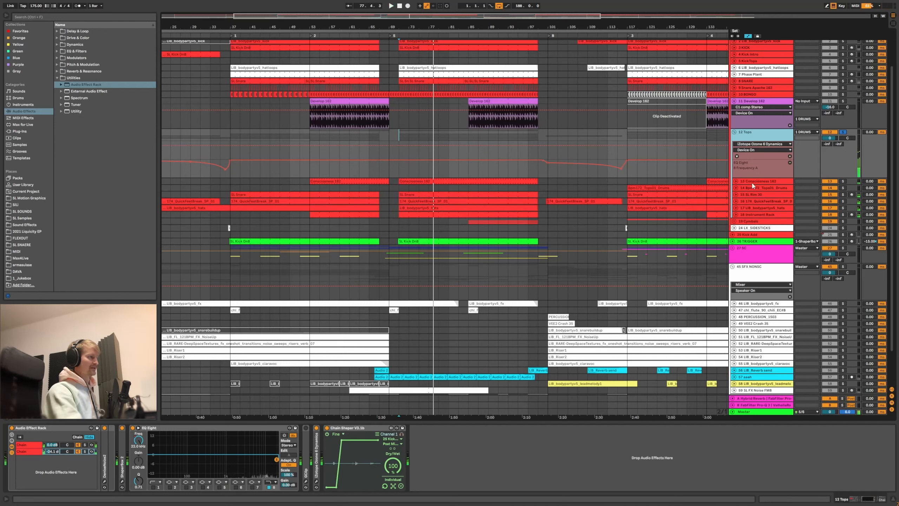
# - Step through the tracks inside the Tops group to review their device chains, ending on the group's own effects
pyautogui.click(751, 215)
pyautogui.click(752, 207)
pyautogui.click(754, 201)
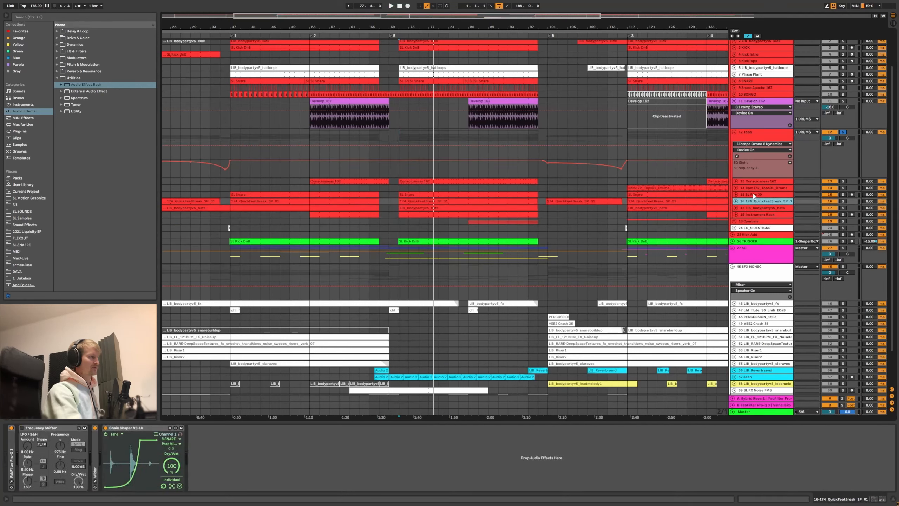
pyautogui.click(753, 195)
pyautogui.click(752, 188)
pyautogui.click(752, 181)
pyautogui.click(753, 136)
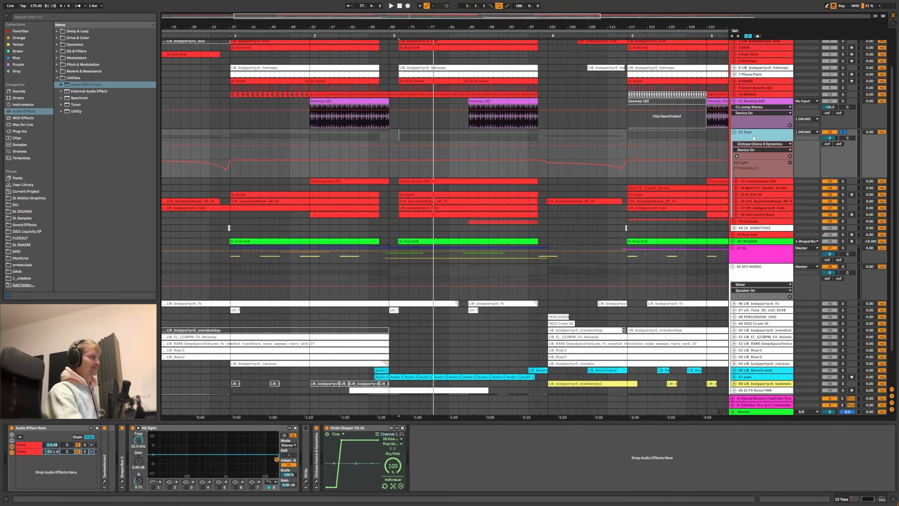
pyautogui.click(756, 215)
pyautogui.click(755, 138)
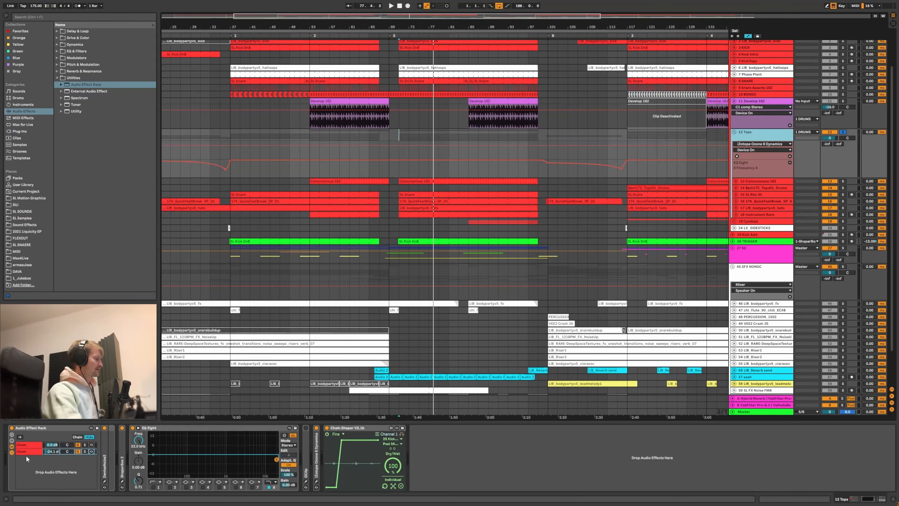
# - Solo the second chain of the Tops group's Audio Effect Rack during playback and inspect its DeniseNoise2 plugin
pyautogui.press('space')
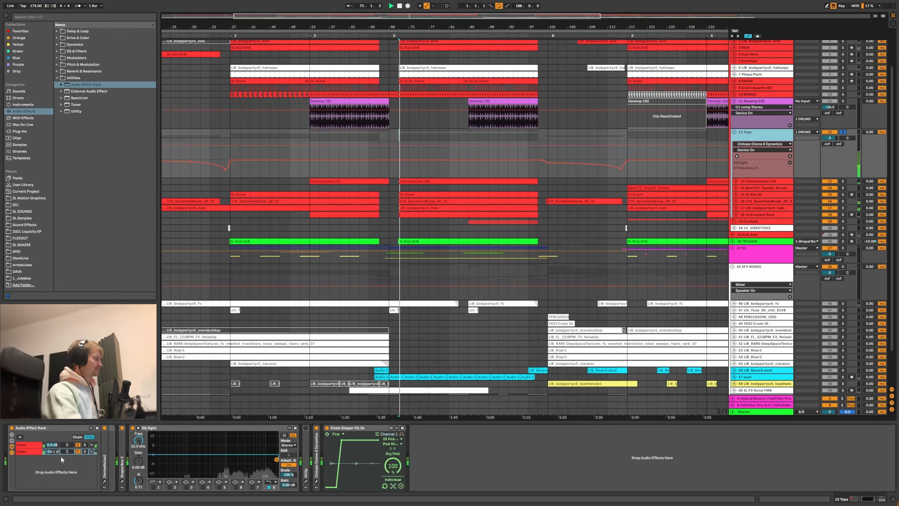
pyautogui.click(85, 444)
pyautogui.click(86, 451)
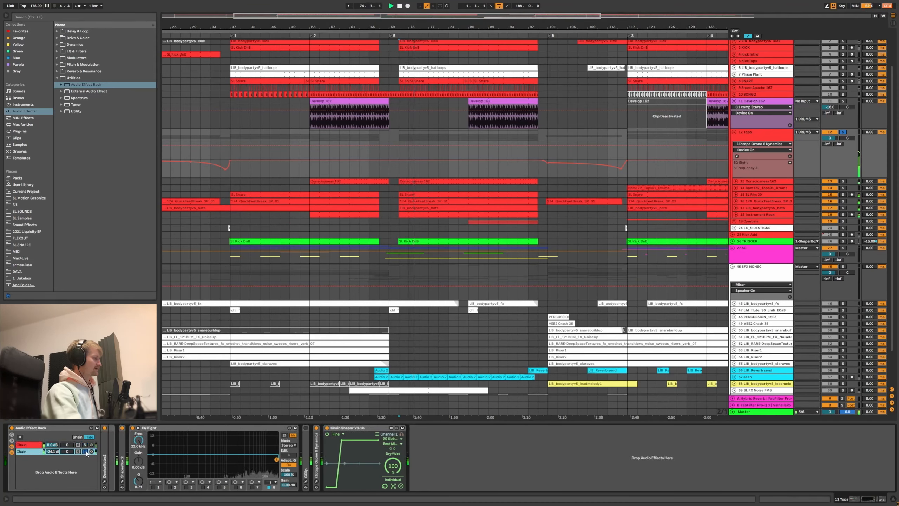
pyautogui.click(104, 482)
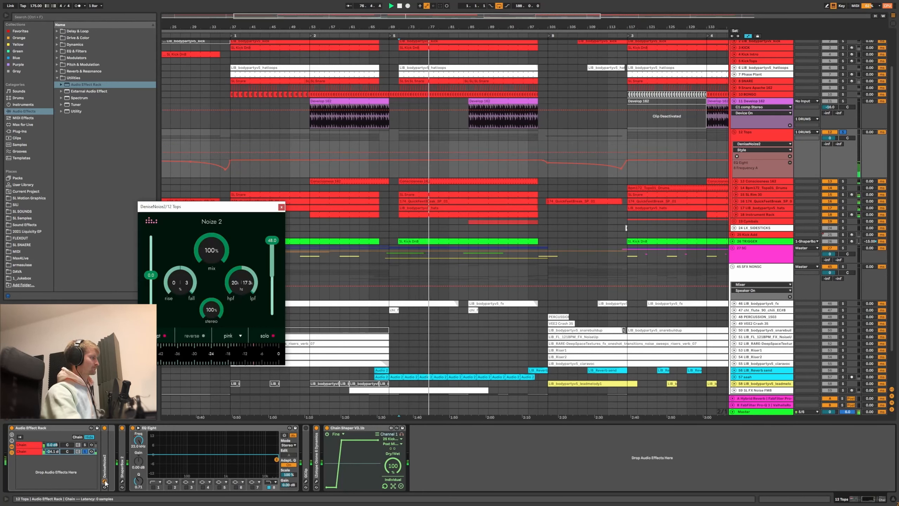
pyautogui.moveTo(191, 207); pyautogui.dragTo(264, 161)
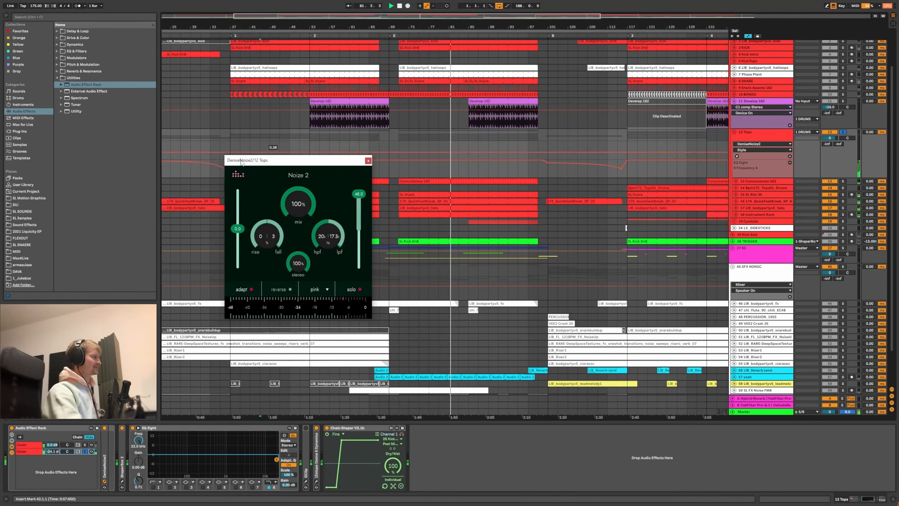
pyautogui.moveTo(309, 161); pyautogui.dragTo(350, 148)
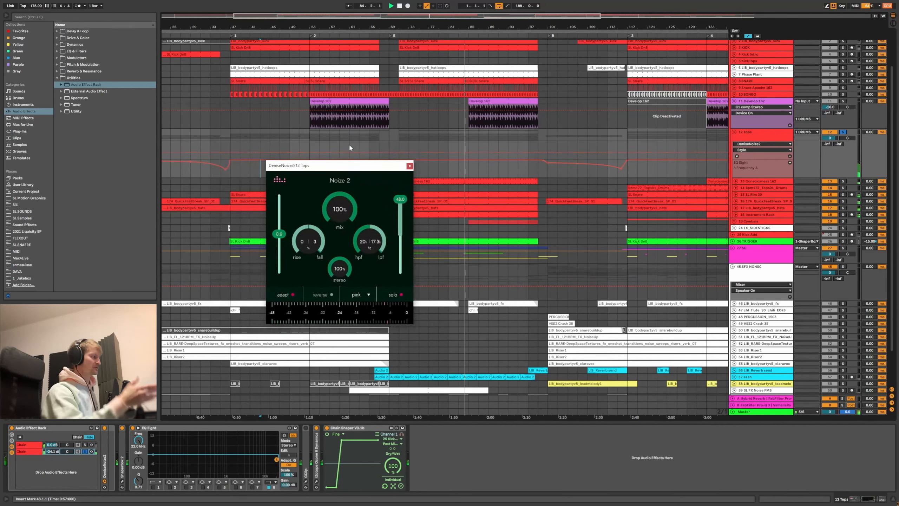
# - Close the DeniseNoise2 window, then unsolo the rack's second chain and replay the Tops group
pyautogui.click(409, 166)
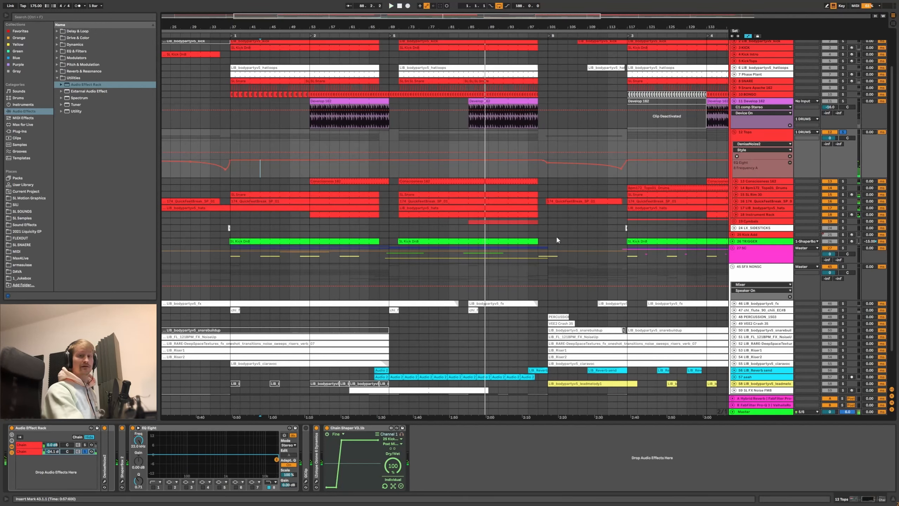
pyautogui.click(85, 452)
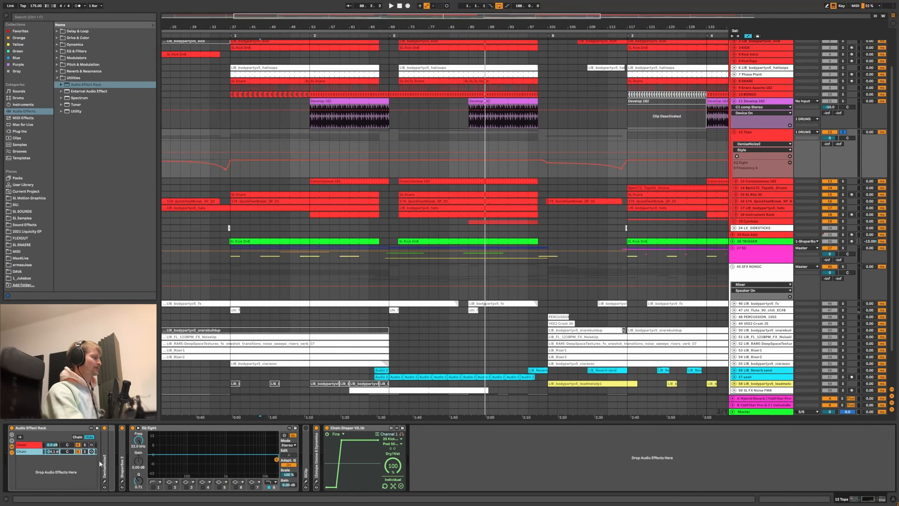
pyautogui.press('space')
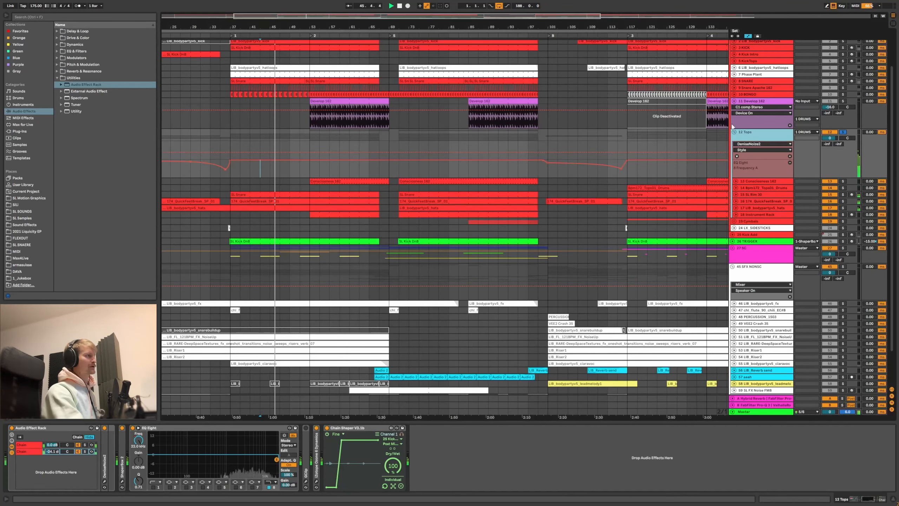
# - Fold the Develop 162 track and the Tops group, then unfold the Cymbals group
pyautogui.click(734, 101)
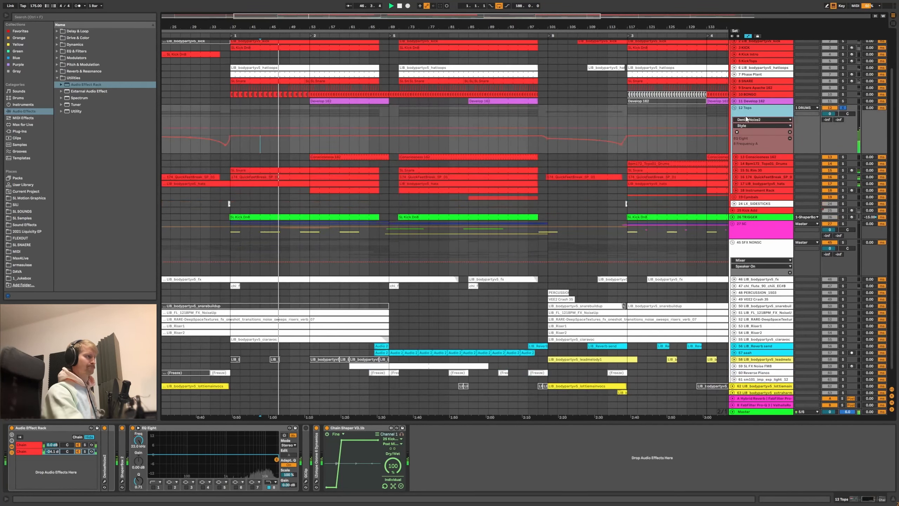
pyautogui.click(734, 108)
pyautogui.click(735, 166)
pyautogui.click(734, 165)
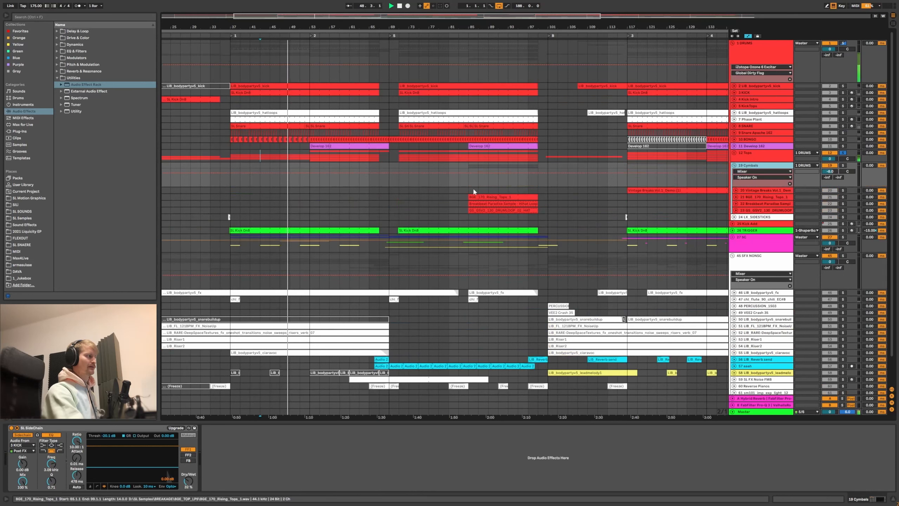
# - Solo the Cymbals group and play it from bar 85
pyautogui.click(469, 164)
pyautogui.press('space')
pyautogui.click(745, 168)
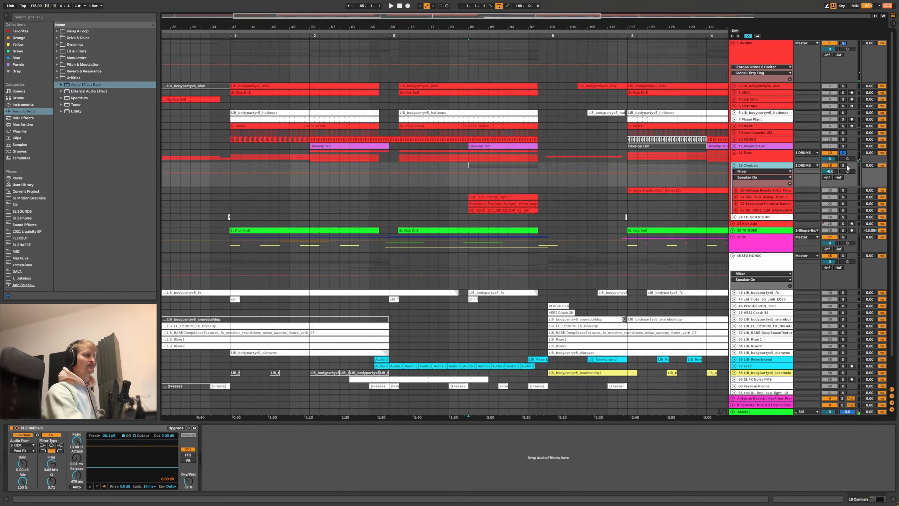
pyautogui.press('space')
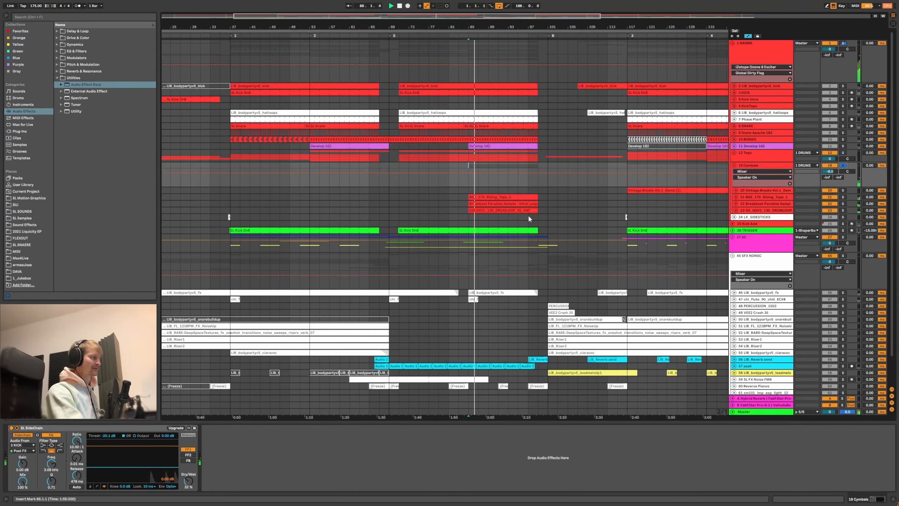
# - Expand the Rising Tops, Breakbeat Paradise and GS drum loop tracks in the Cymbals group to inspect their waveforms from bar 85
pyautogui.click(499, 204)
pyautogui.click(499, 210)
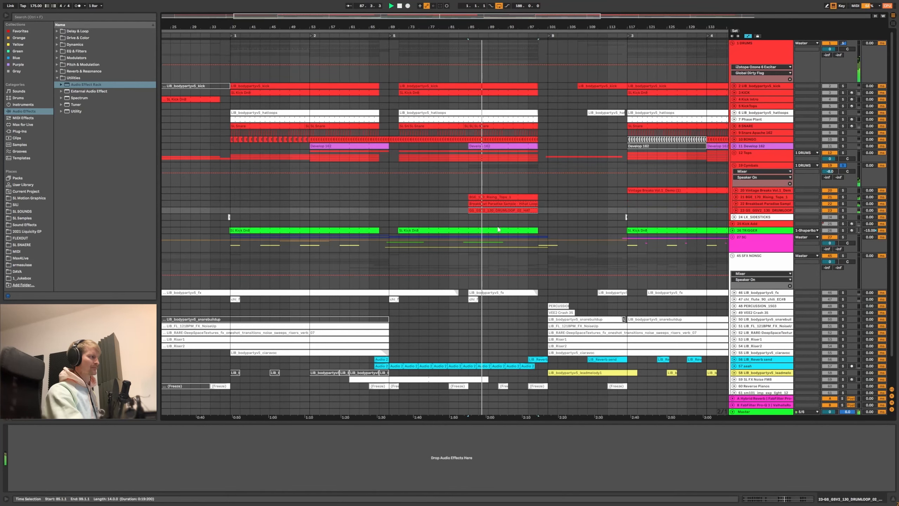
pyautogui.moveTo(512, 27); pyautogui.dragTo(512, 51)
pyautogui.click(735, 210)
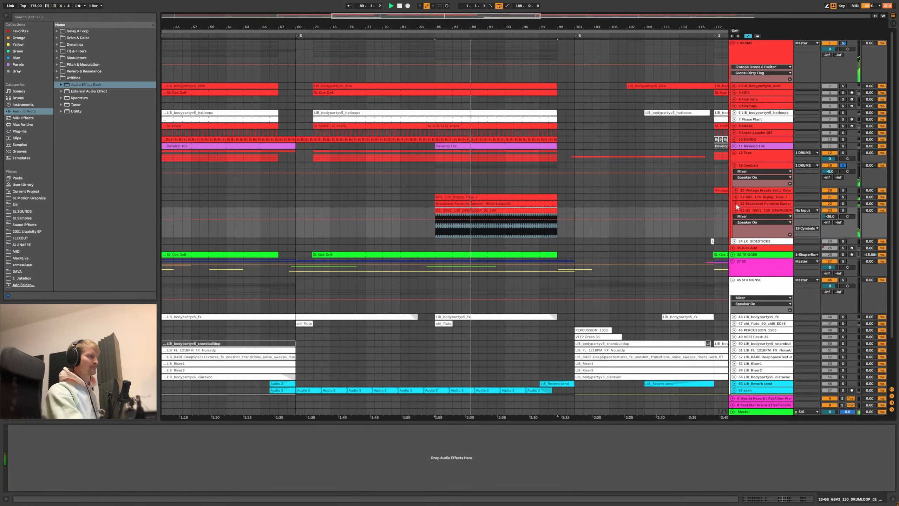
pyautogui.click(735, 203)
pyautogui.click(734, 197)
pyautogui.moveTo(434, 213)
pyautogui.mouseDown()
pyautogui.moveTo(566, 269)
pyautogui.moveTo(558, 271)
pyautogui.mouseUp()
pyautogui.click(558, 271)
# - Fold the expanded loop tracks again and collapse the Cymbals group
pyautogui.click(736, 259)
pyautogui.click(736, 228)
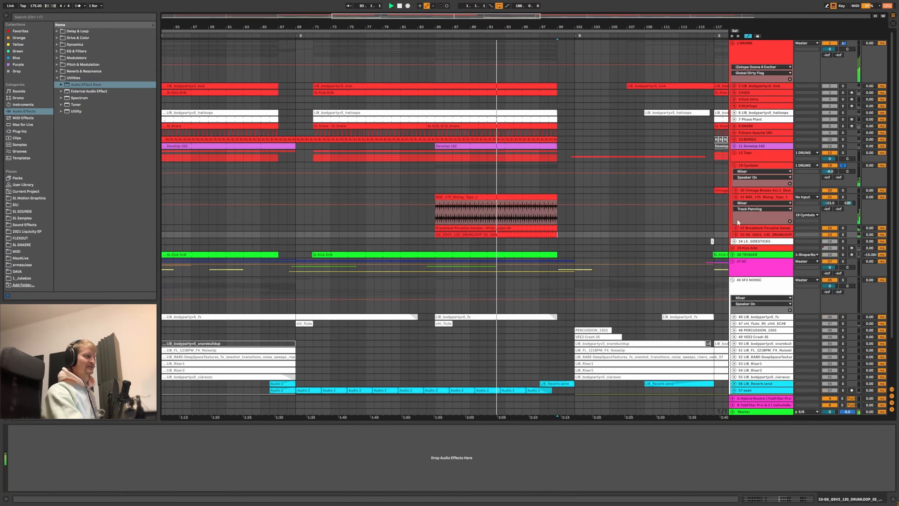
pyautogui.click(736, 197)
pyautogui.click(734, 165)
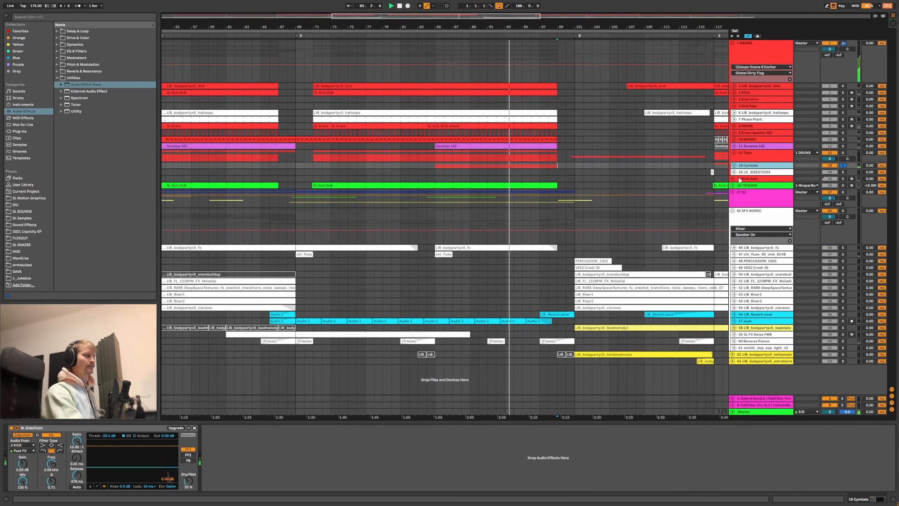
# - Solo the LX_SIDESTICKS track, expand it and play its clip just before bar 117, then fold the track
pyautogui.click(568, 31)
pyautogui.moveTo(683, 27); pyautogui.dragTo(583, 53)
pyautogui.click(583, 56)
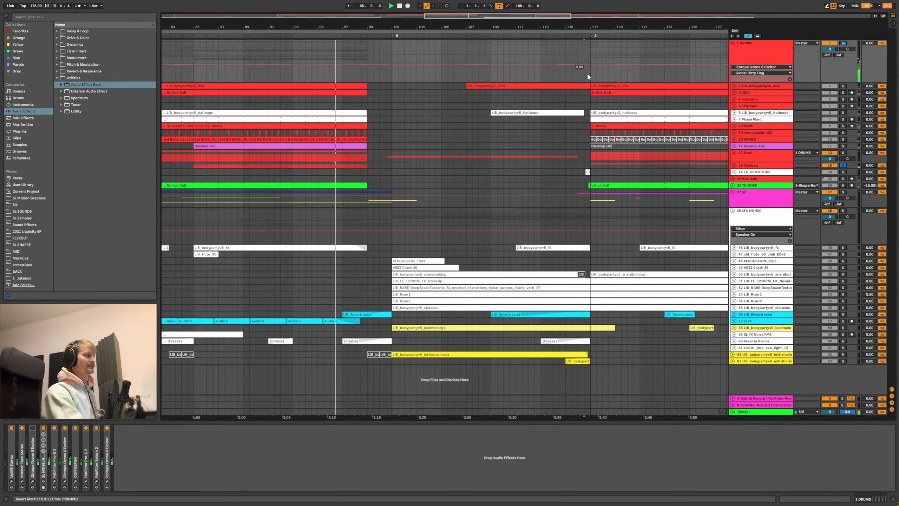
pyautogui.press('space')
pyautogui.click(587, 172)
pyautogui.click(734, 172)
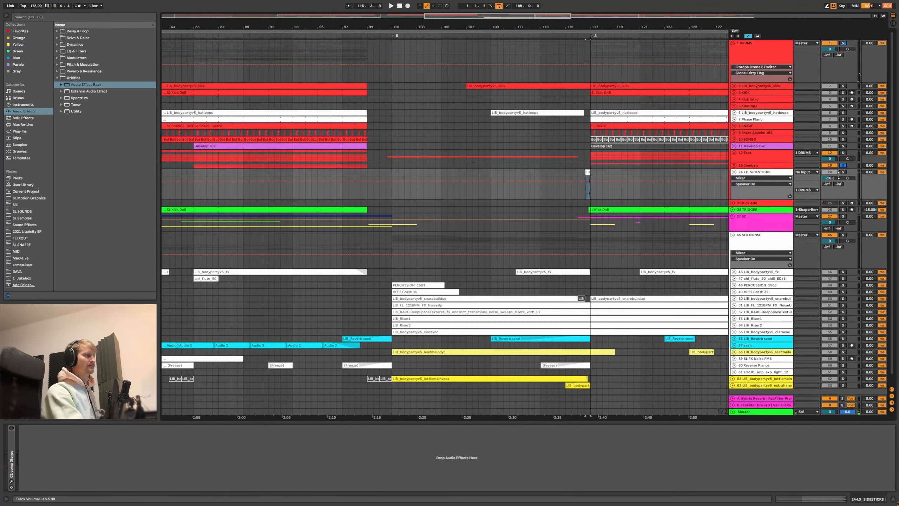
pyautogui.press('space')
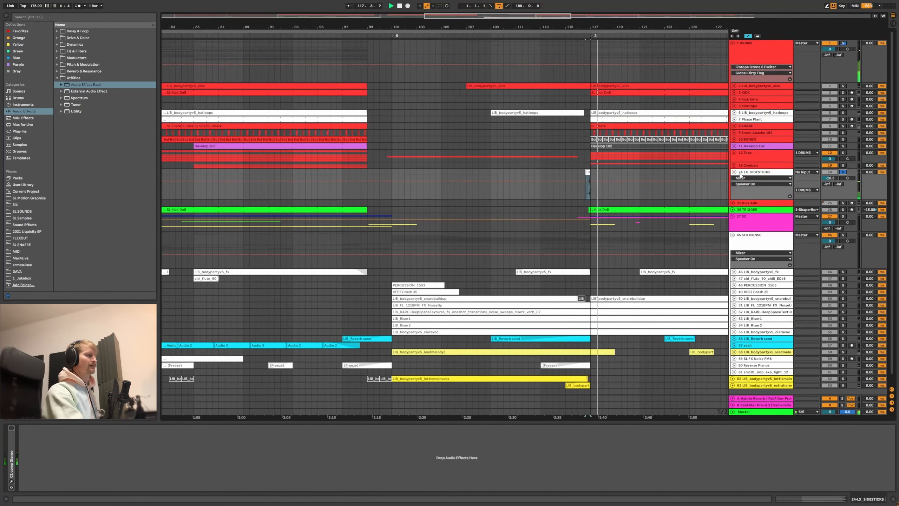
pyautogui.press('space')
pyautogui.click(733, 172)
# - Show the DRUMS group's effects chain and step through its first two devices, ending on the Kramer Tape
pyautogui.moveTo(583, 27); pyautogui.dragTo(583, 10)
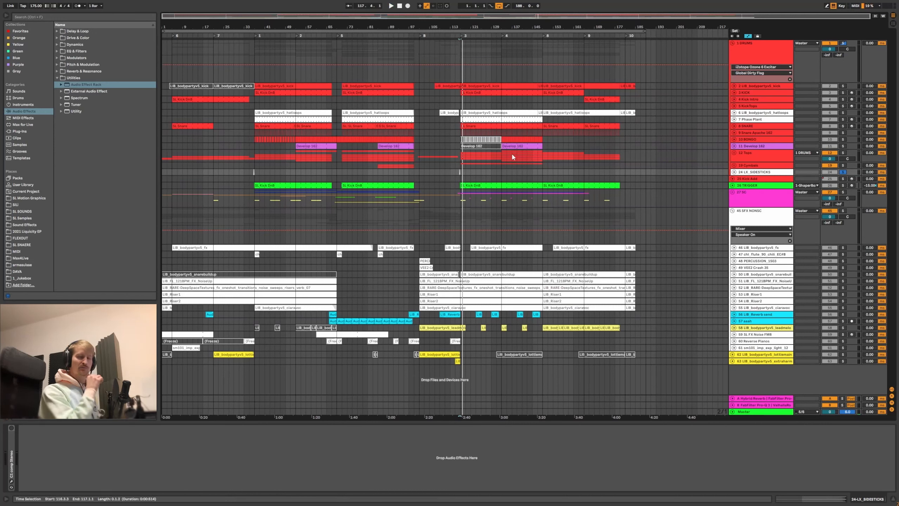
pyautogui.click(742, 46)
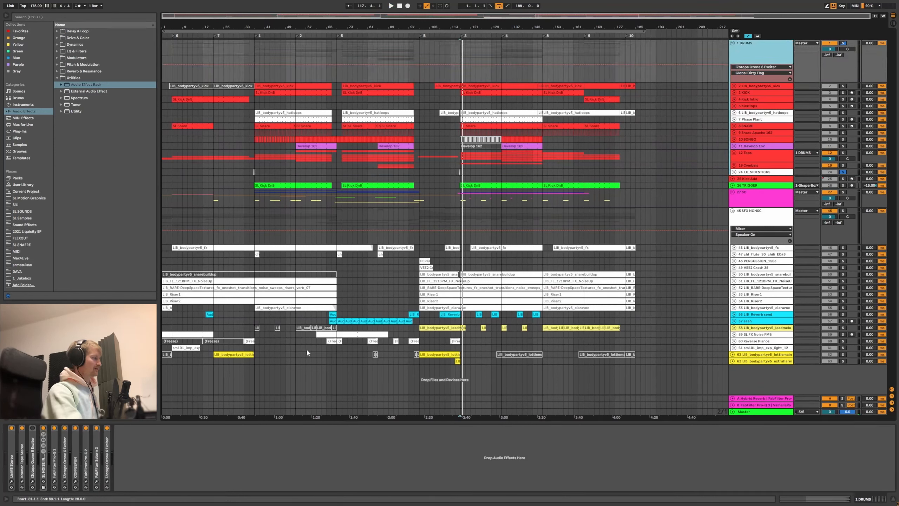
pyautogui.click(11, 476)
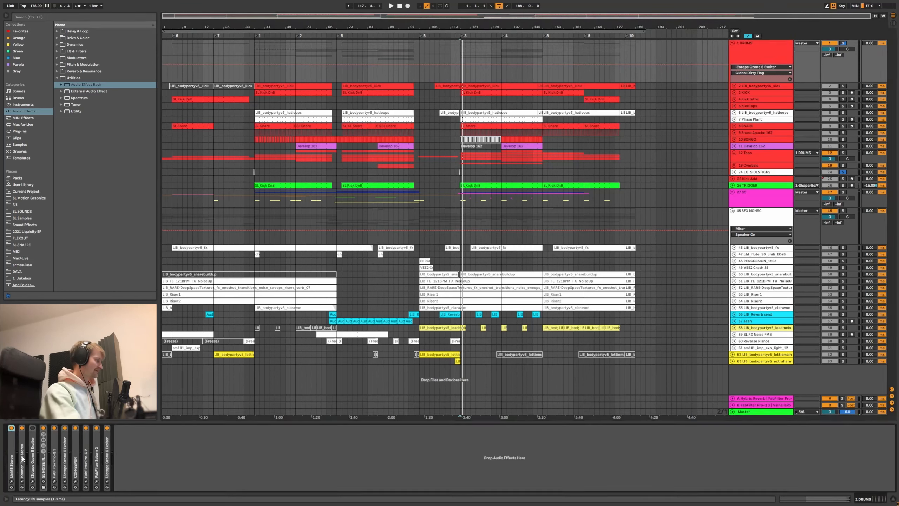
pyautogui.click(21, 456)
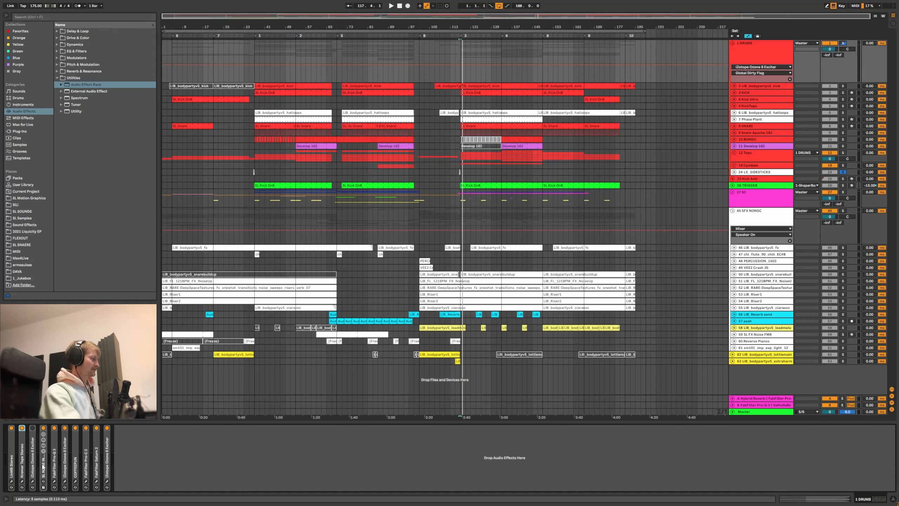
# - Unfold the SL NOISE INDUCER 2 rack, examine its Wet chain devices, and collapse the rack
pyautogui.doubleClick(44, 465)
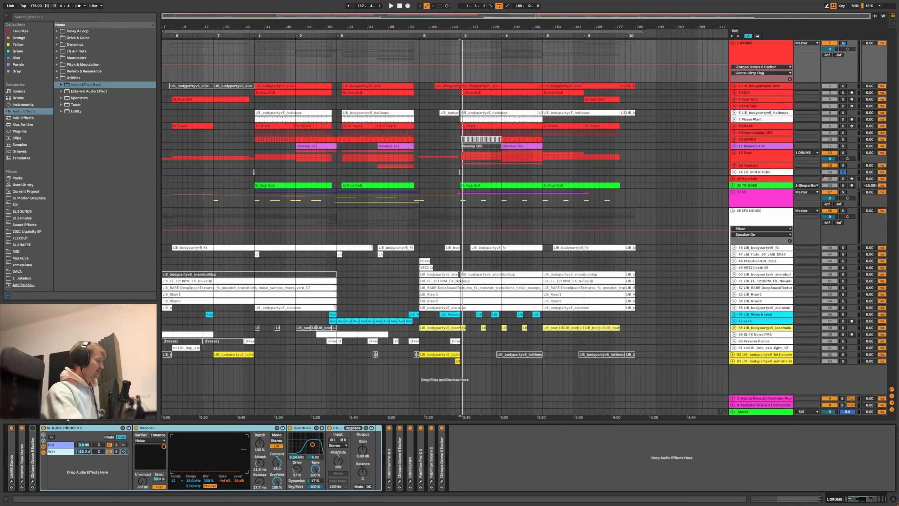
pyautogui.click(57, 453)
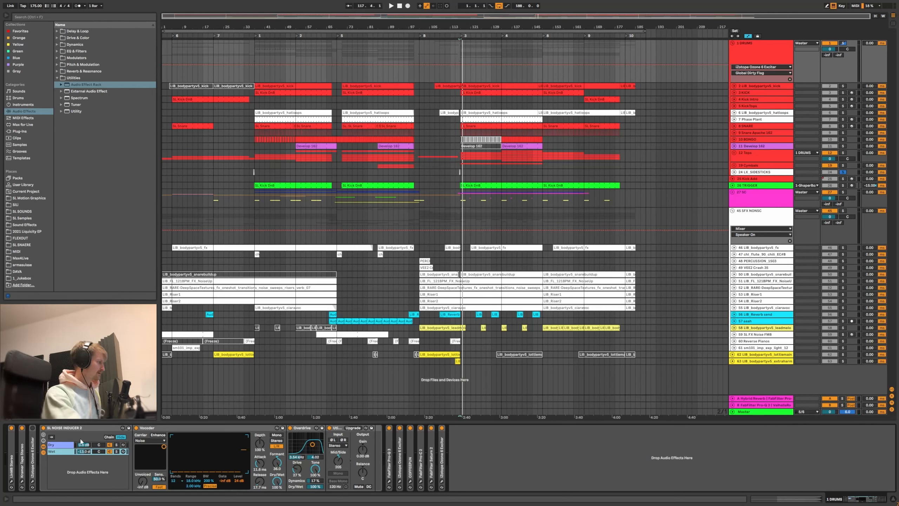
pyautogui.doubleClick(79, 428)
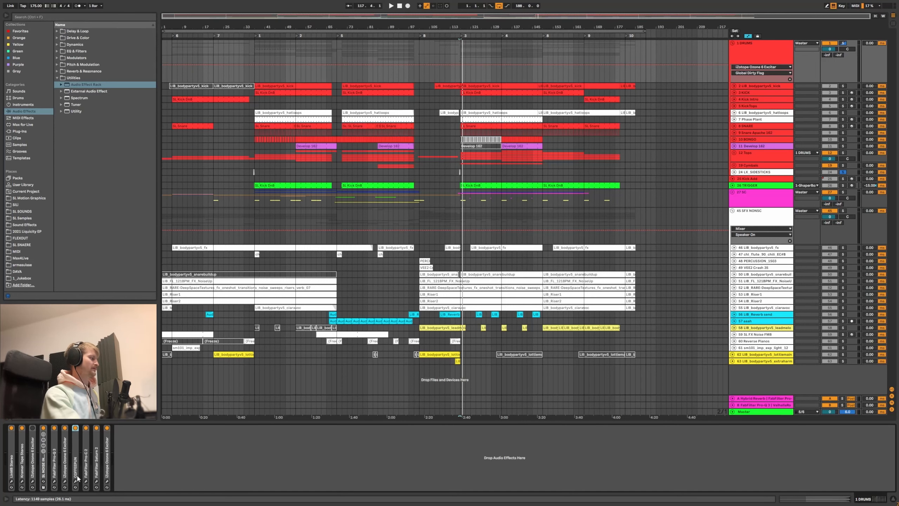
# - Open the COFFEEPUN plugin to inspect its settings, close it, and select the last iZotope Ozone 8 Exciter
pyautogui.click(76, 481)
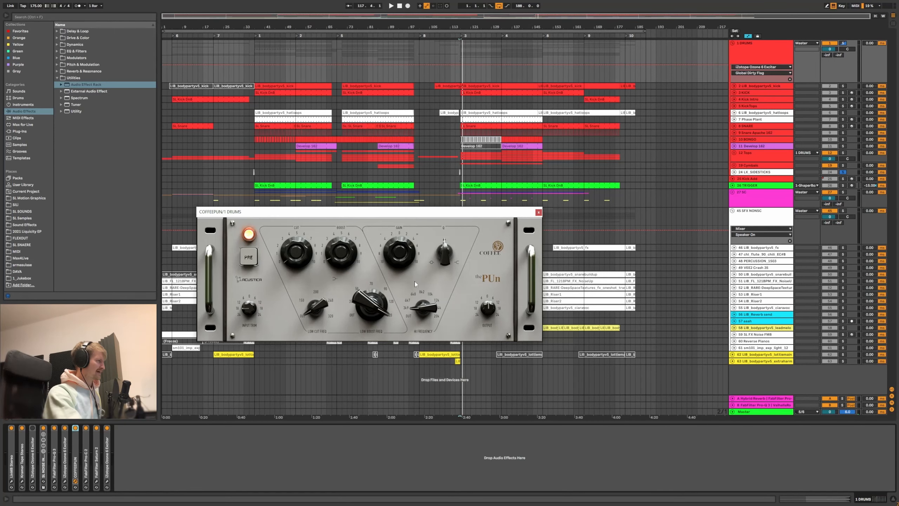
pyautogui.moveTo(421, 210); pyautogui.dragTo(446, 224)
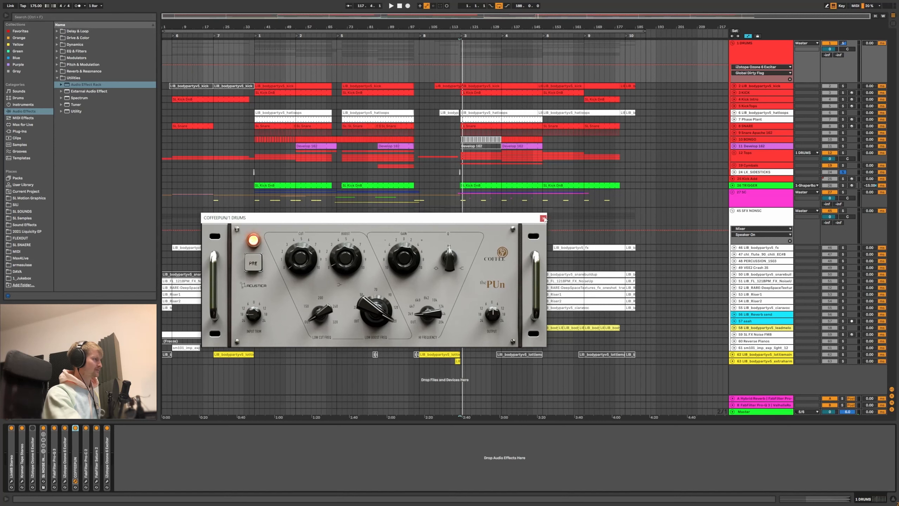
pyautogui.click(543, 218)
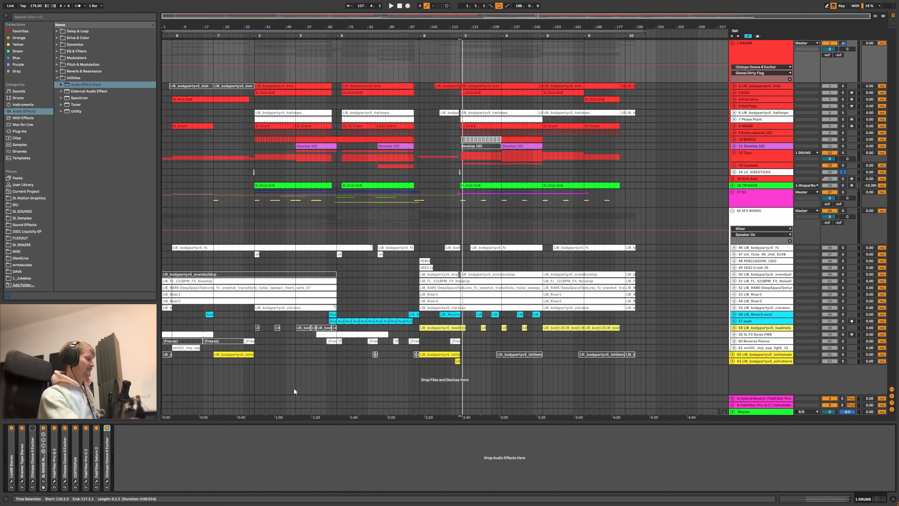
pyautogui.click(107, 453)
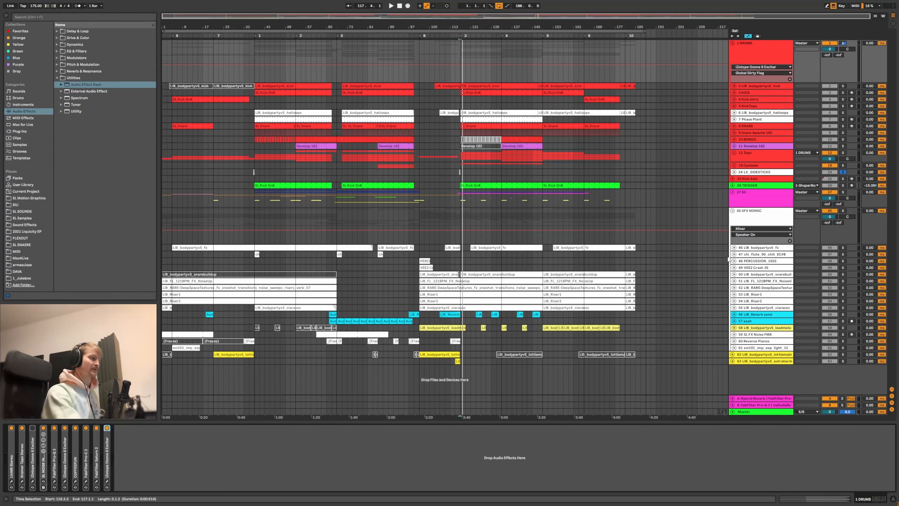
# - Turn off the LX_SIDESTICKS solo and place the insert marker after the VEE2 Crash clip
pyautogui.click(751, 59)
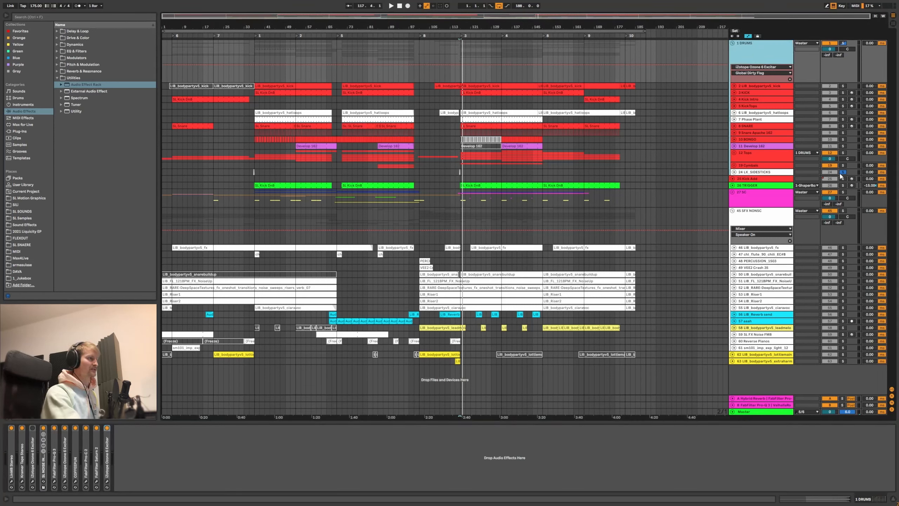
pyautogui.click(843, 173)
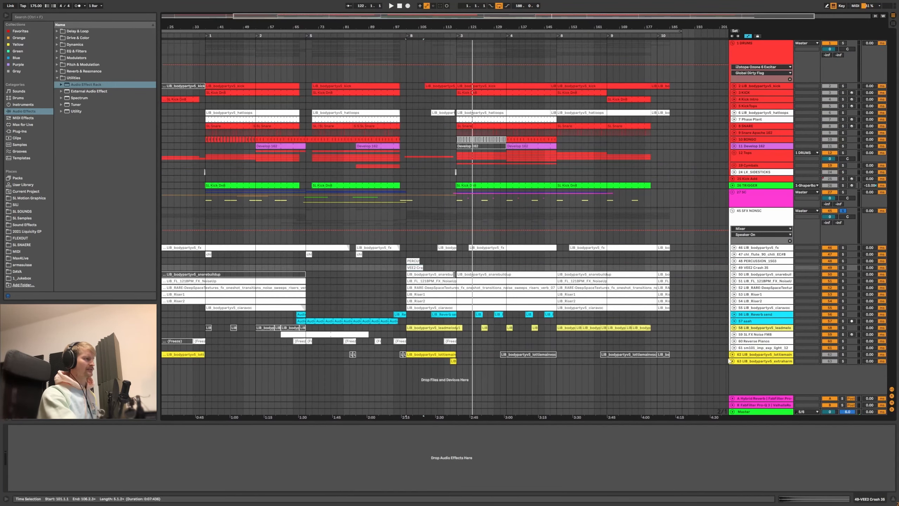
pyautogui.click(443, 268)
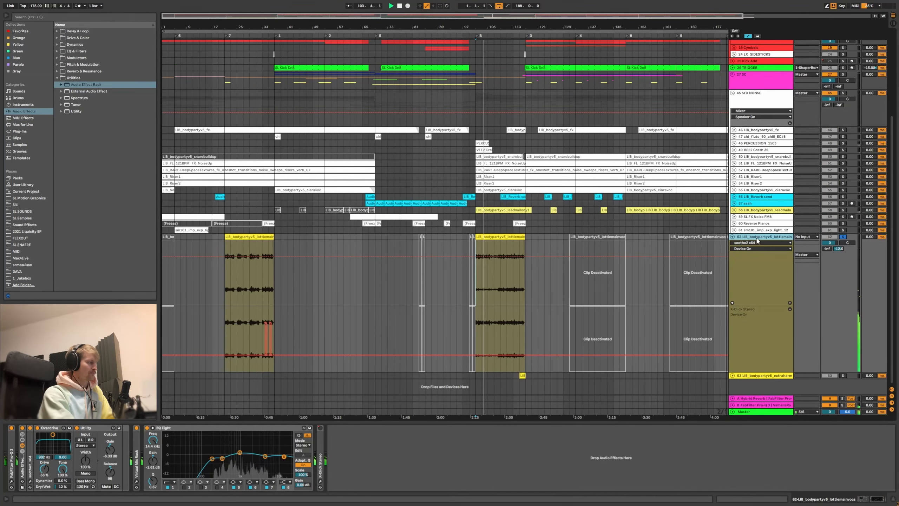
# - Stop playback, then review the lottiemainvocs track's Overdrive and open its Virtual Mix Rack window clear of the vocal clip
pyautogui.press('space')
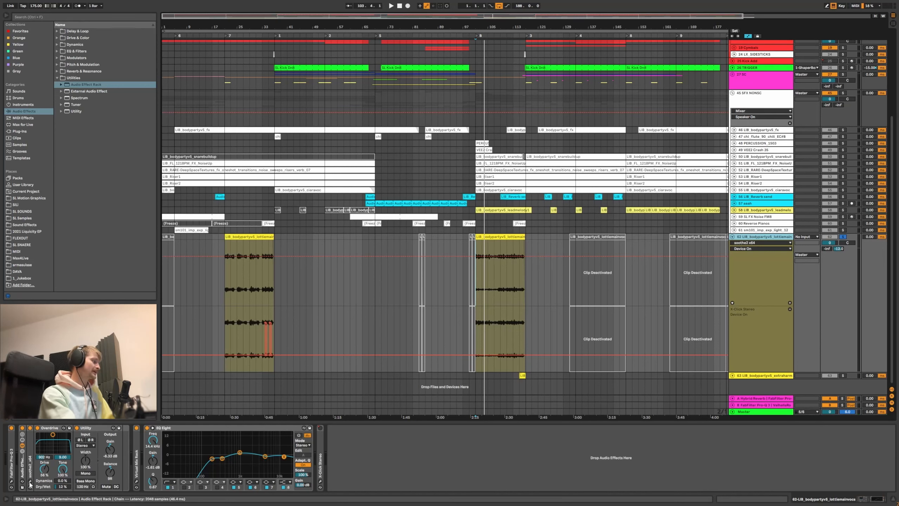
pyautogui.click(45, 428)
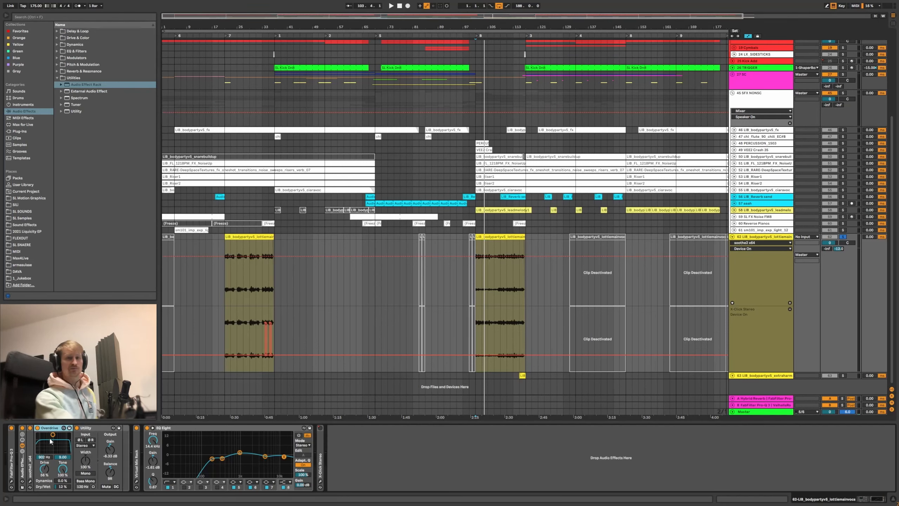
pyautogui.click(136, 481)
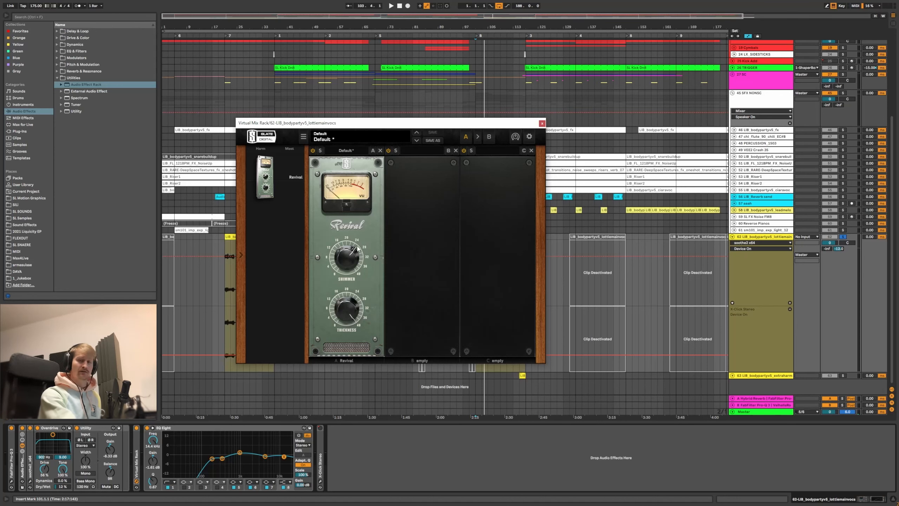
pyautogui.moveTo(371, 122); pyautogui.dragTo(270, 54)
pyautogui.moveTo(489, 31); pyautogui.dragTo(488, 57)
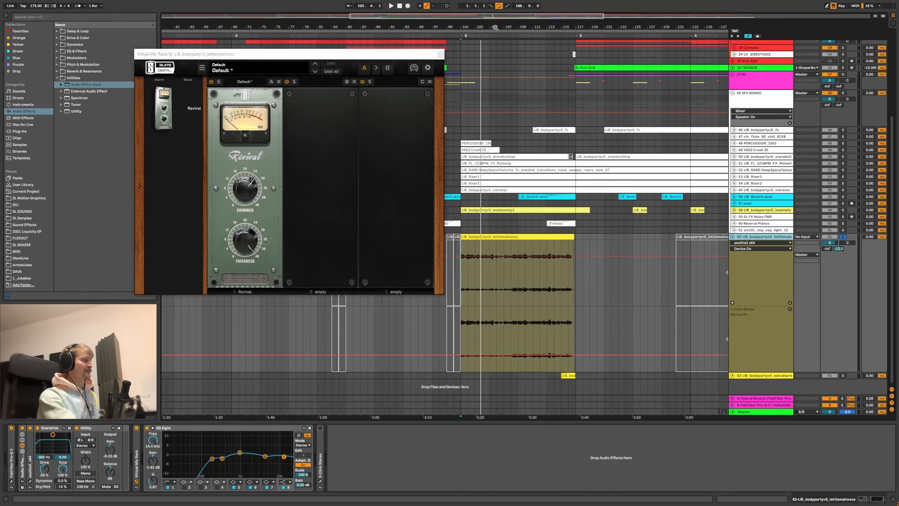
# - Select the lottiemainvocs clip at bar 101 and play it to audition the Virtual Mix Rack
pyautogui.click(524, 244)
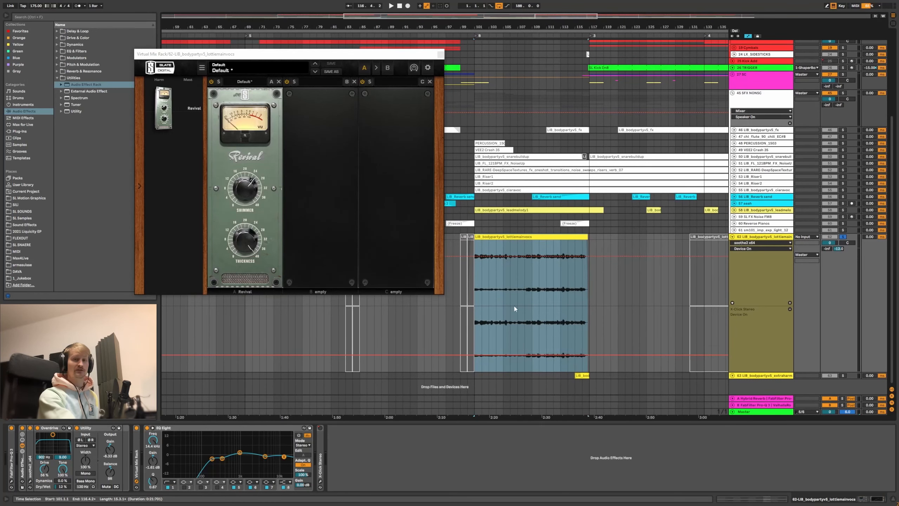
pyautogui.click(140, 453)
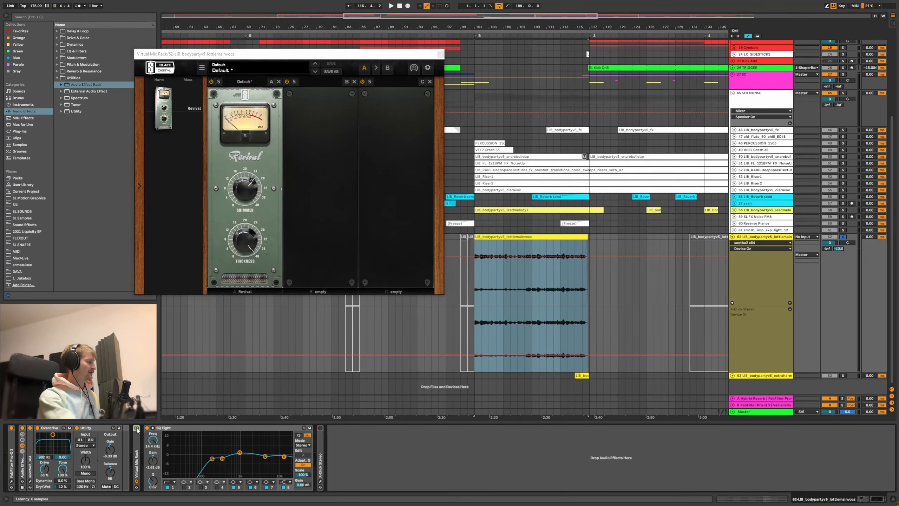
pyautogui.press('space')
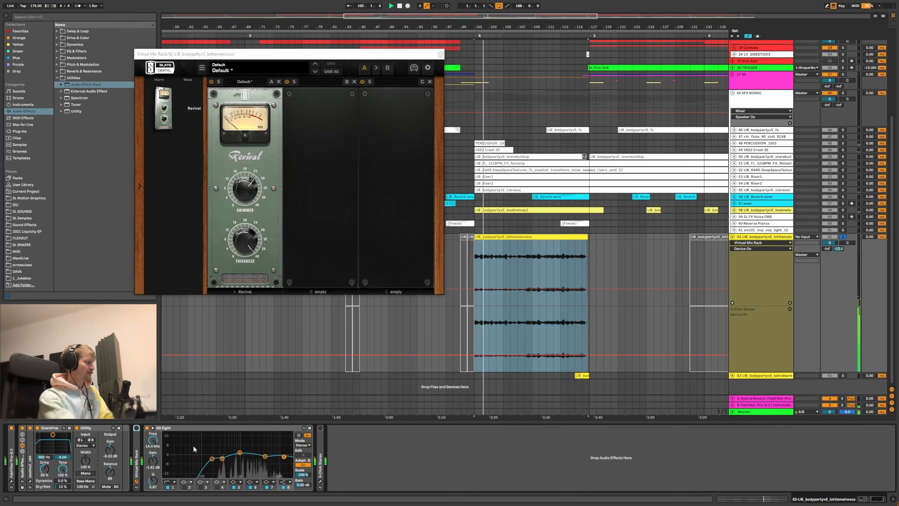
# - Bypass and re-enable the Virtual Mix Rack to compare its effect on the vocal, and close its window
pyautogui.click(137, 428)
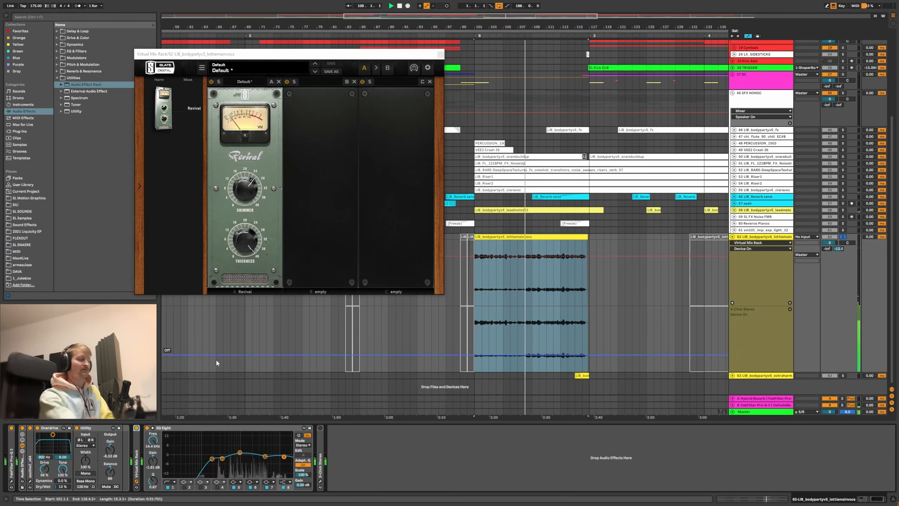
pyautogui.click(137, 428)
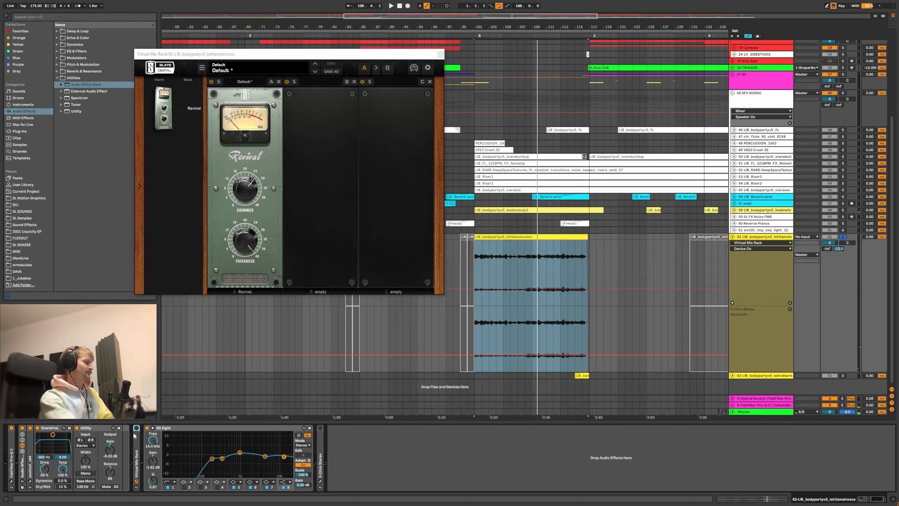
pyautogui.click(136, 428)
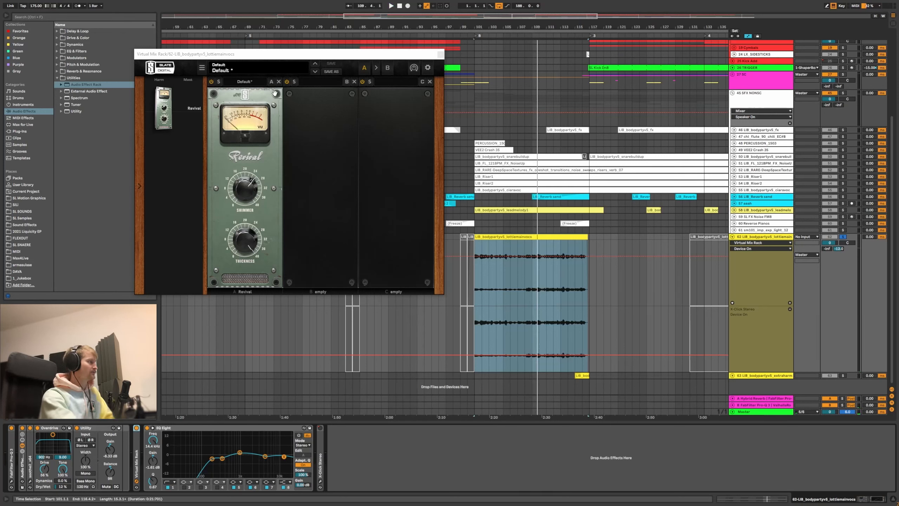
pyautogui.moveTo(256, 54); pyautogui.dragTo(303, 108)
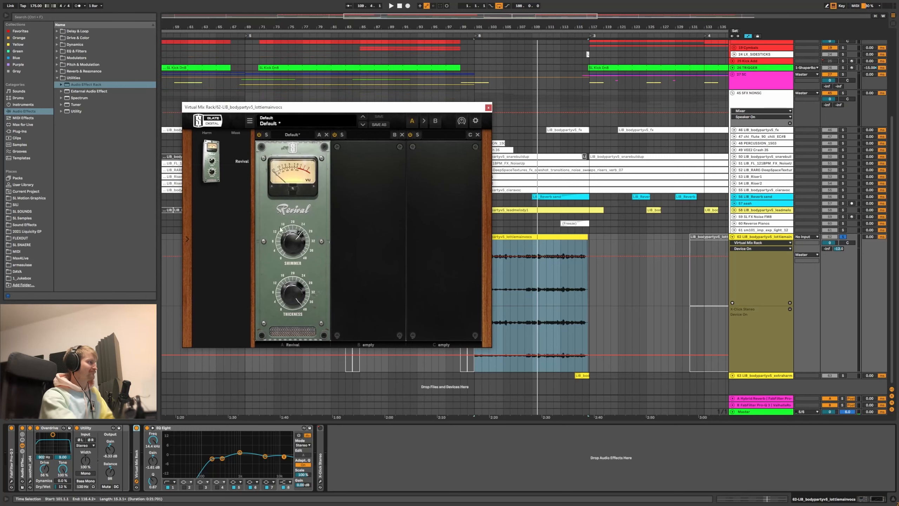
pyautogui.click(488, 108)
# - Review the lottiemainvocs track's EQ Eight and fold the track
pyautogui.moveTo(487, 28); pyautogui.dragTo(381, 28)
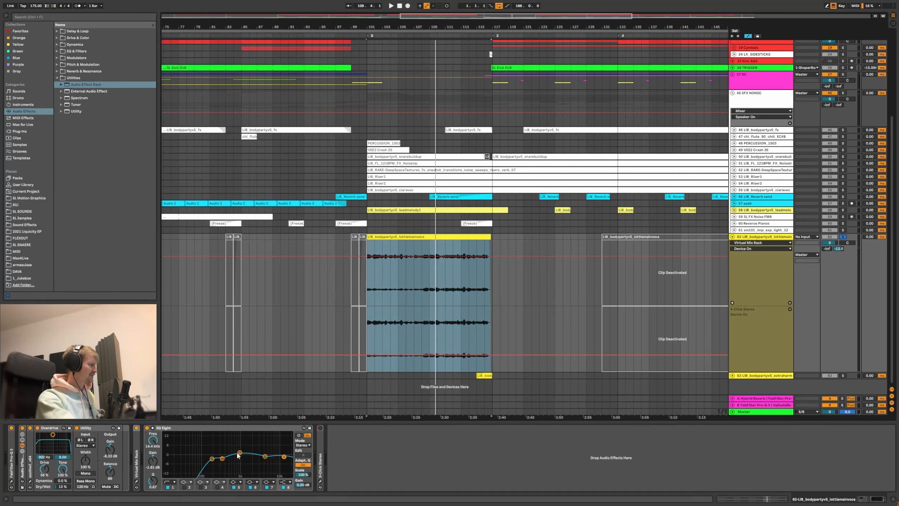
pyautogui.click(167, 428)
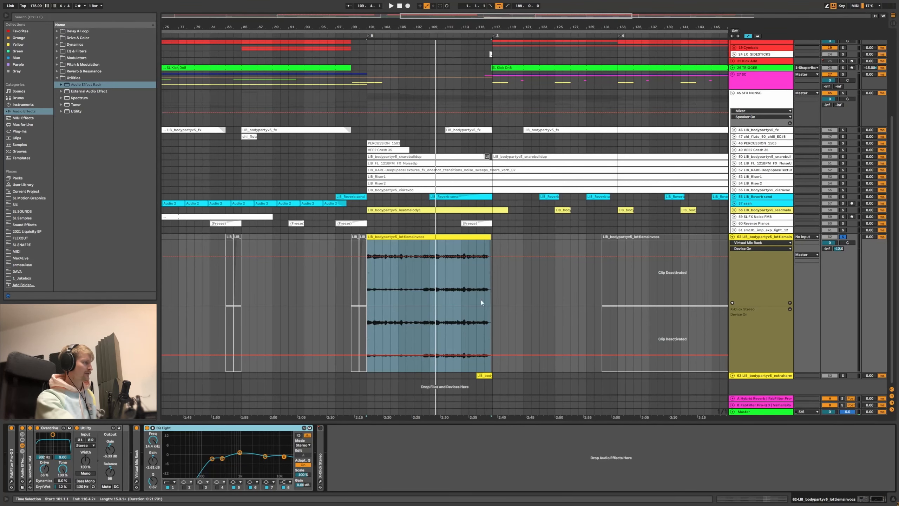
pyautogui.hscroll(3, 483, 298)
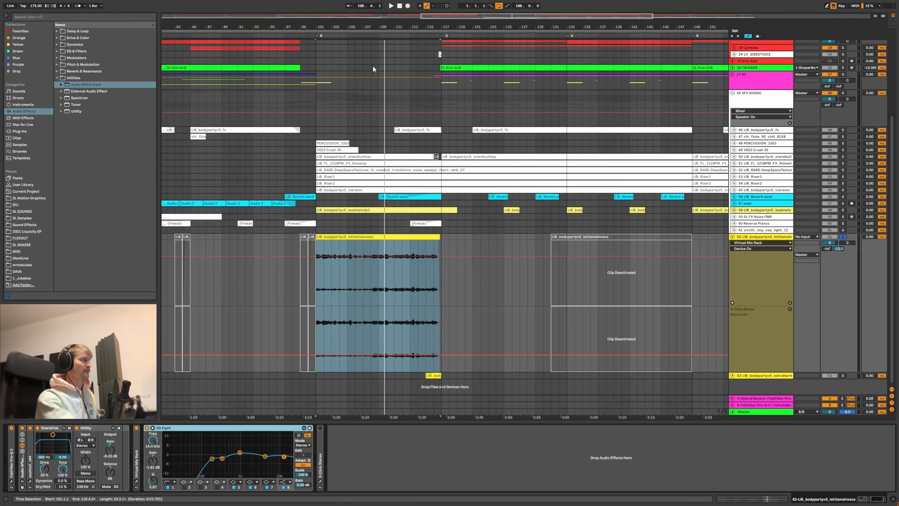
pyautogui.moveTo(376, 27); pyautogui.dragTo(439, 3)
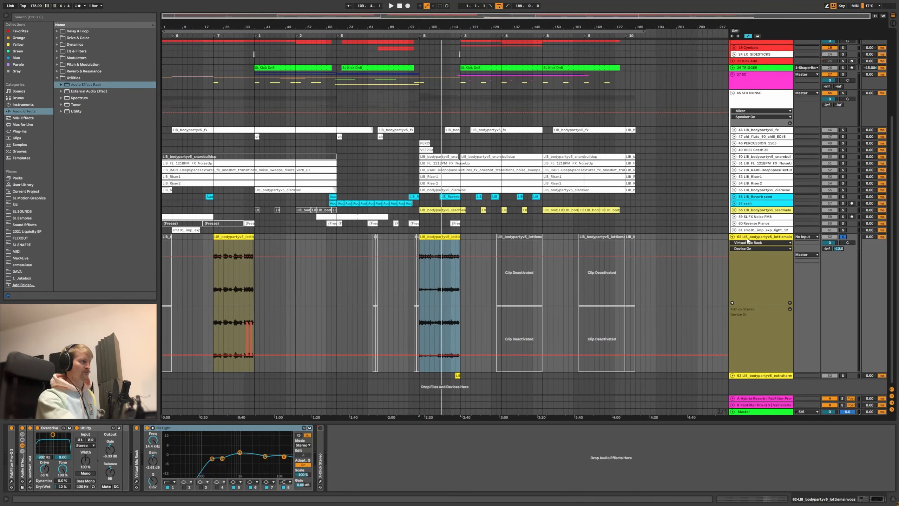
pyautogui.click(732, 237)
# - Unfold the extraharmonics track and audition its clip in solo from bar 115
pyautogui.click(762, 361)
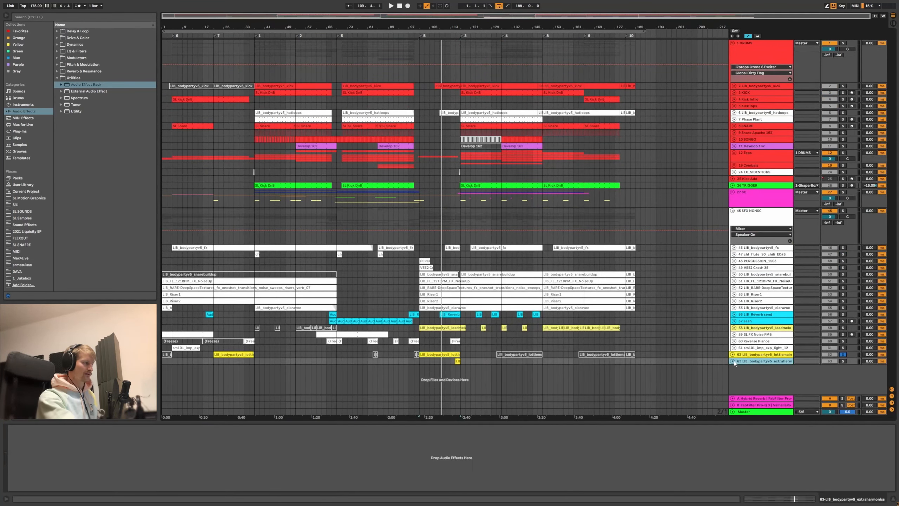
pyautogui.click(732, 361)
pyautogui.moveTo(452, 25); pyautogui.dragTo(481, 115)
pyautogui.scroll(-2, 474, 141)
pyautogui.hscroll(2, 442, 213)
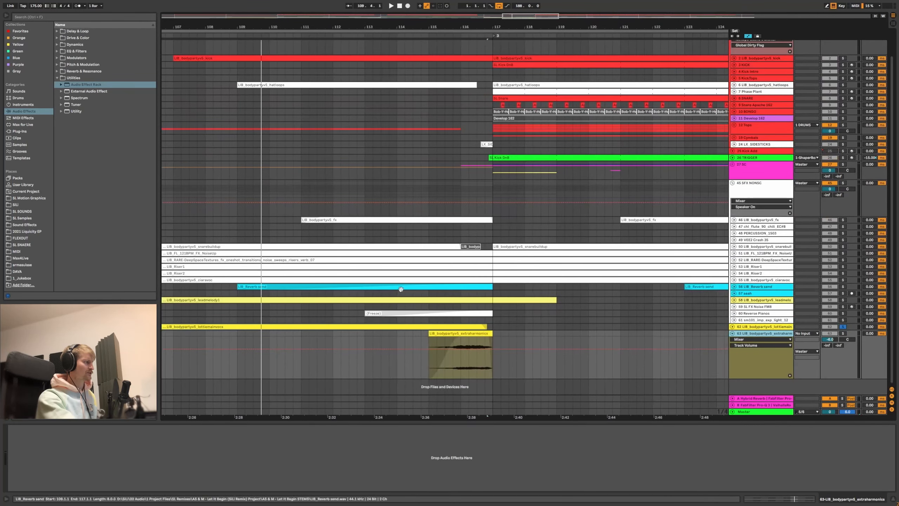
pyautogui.click(426, 337)
pyautogui.click(843, 333)
pyautogui.press('space')
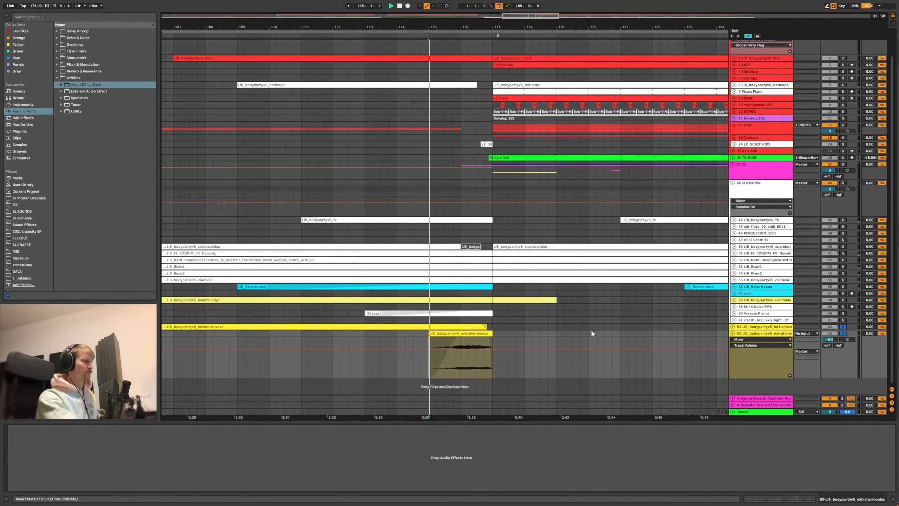
pyautogui.click(490, 335)
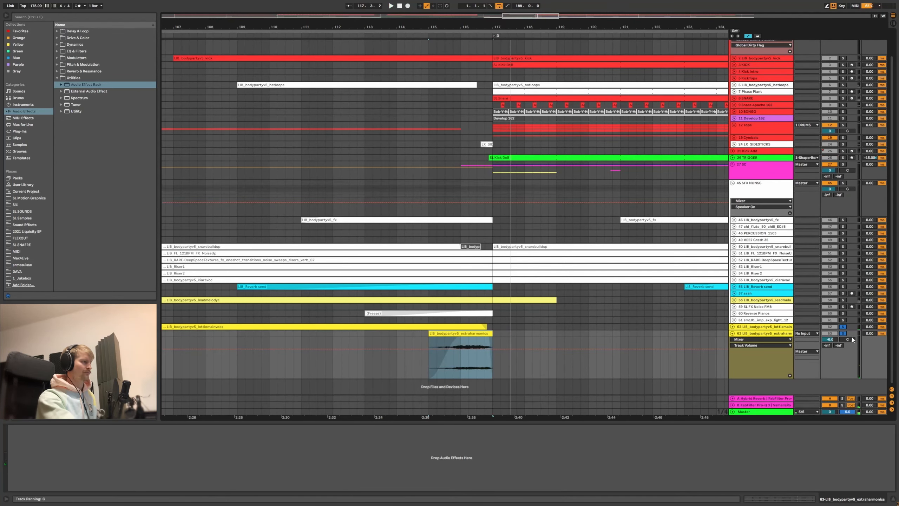
# - Fold the extraharmonics track, clear the solos and place the insert marker at bar 117 on the Kick Intro track
pyautogui.click(733, 334)
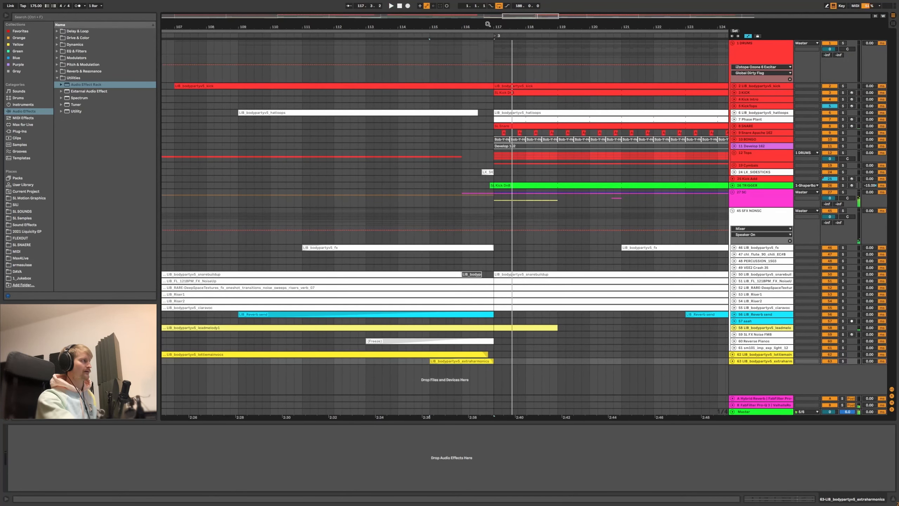
pyautogui.scroll(-5, 493, 95)
pyautogui.press('space')
pyautogui.click(491, 99)
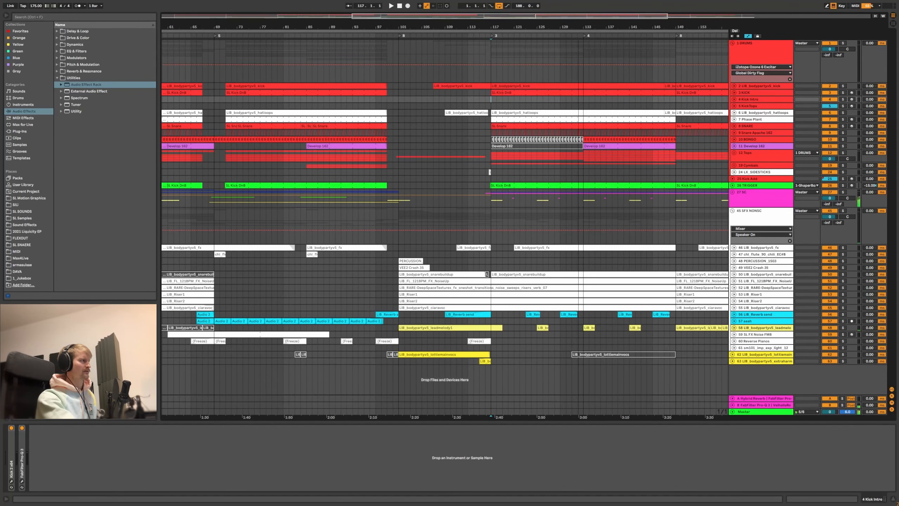
# - Unfold the SC group to show its bass, synth and horn tracks
pyautogui.scroll(3, 565, 176)
pyautogui.hscroll(2, 584, 244)
pyautogui.click(733, 192)
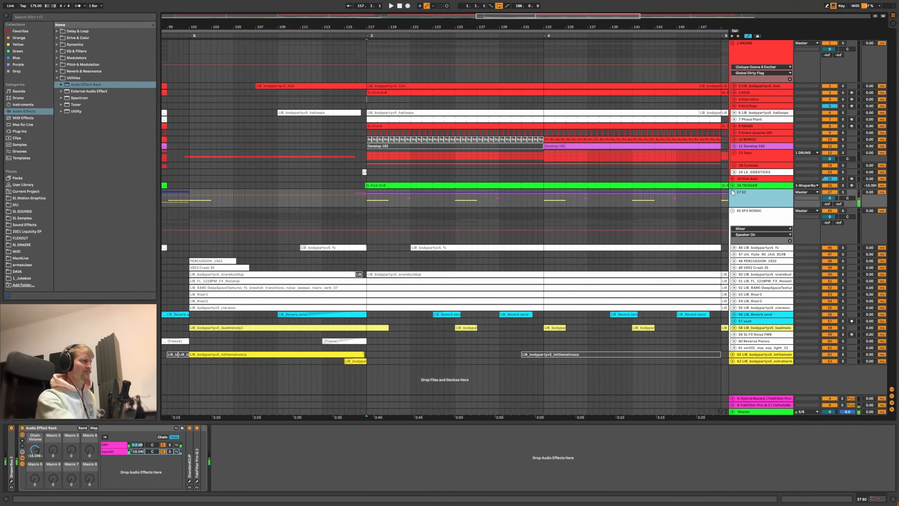
pyautogui.click(732, 192)
pyautogui.scroll(-5, 397, 184)
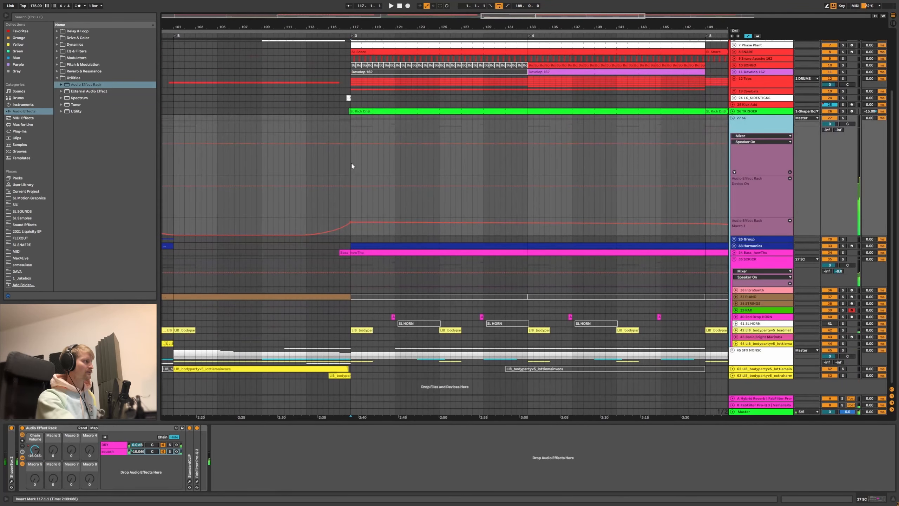
# - Play the second drop from bar 117, unfold the 2nd Drop HORN track and stop playback
pyautogui.press('space')
pyautogui.click(736, 317)
pyautogui.scroll(-2, 668, 282)
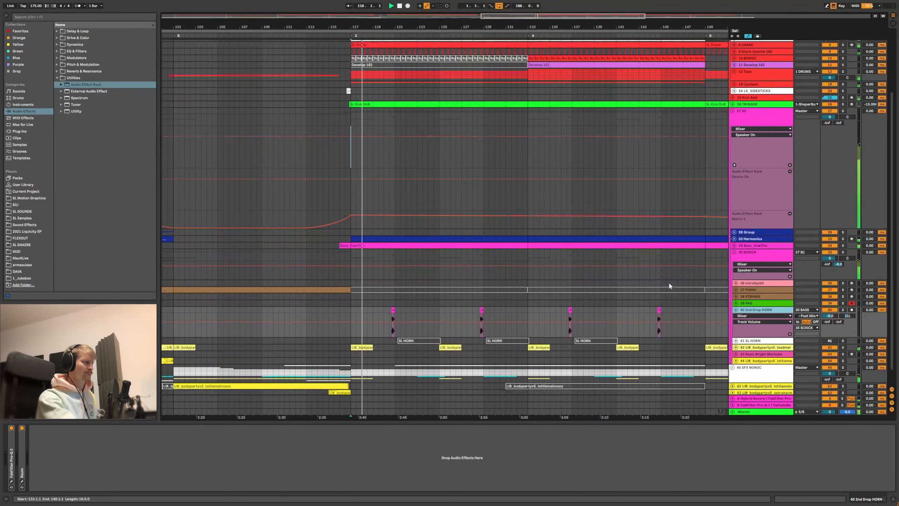
pyautogui.moveTo(381, 26); pyautogui.dragTo(382, 78)
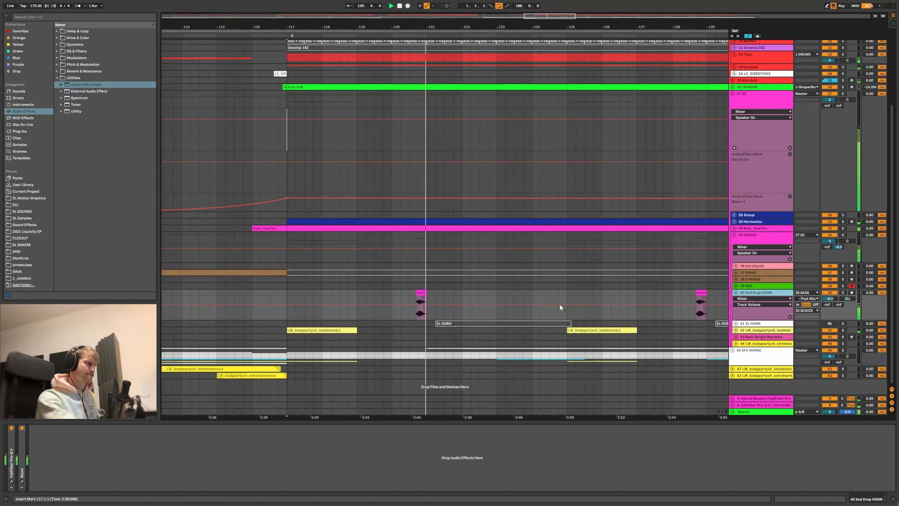
pyautogui.press('space')
# - Unfold the Bass_howTho track, place the insert marker at 119.3.1 in its clip and select the track
pyautogui.click(734, 228)
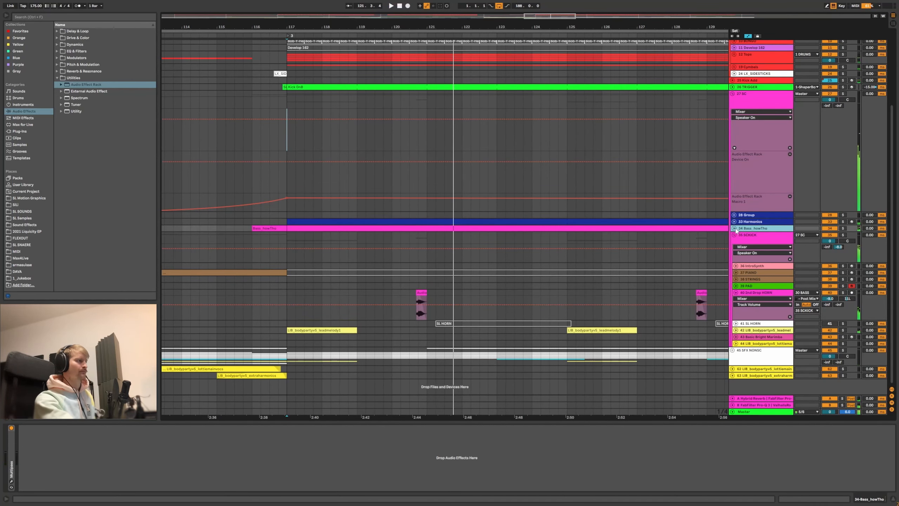
pyautogui.scroll(-4, 531, 202)
pyautogui.click(400, 215)
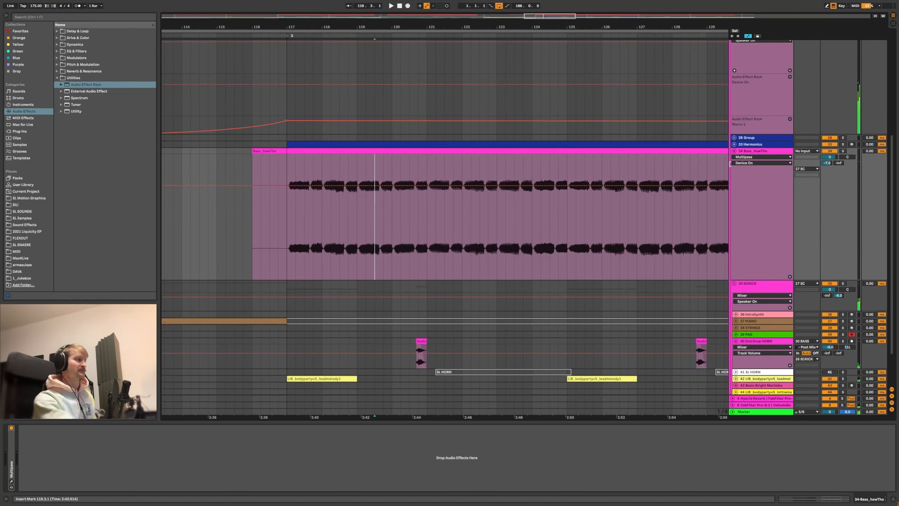
pyautogui.click(752, 151)
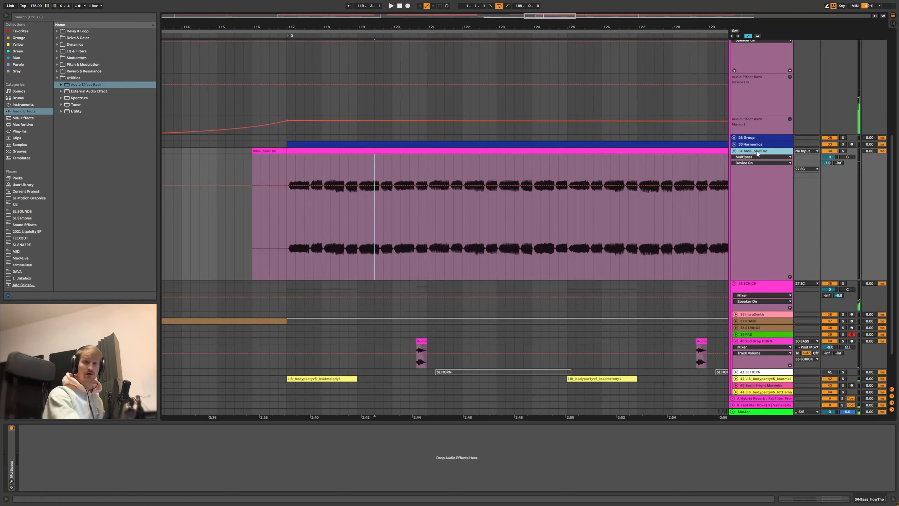
# - Solo the Bass_howTho track and audition its clip, restarting playback from bar 119
pyautogui.click(843, 151)
pyautogui.click(365, 219)
pyautogui.press('space')
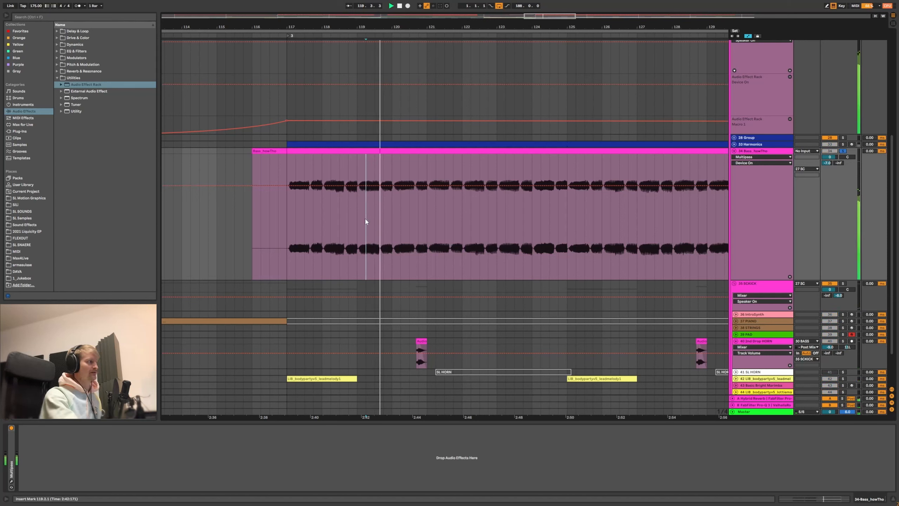
pyautogui.press('space')
pyautogui.click(356, 216)
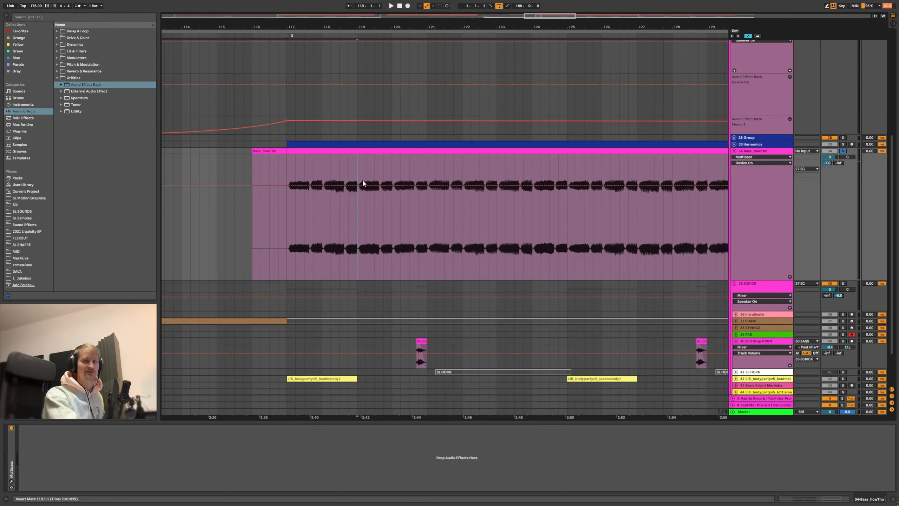
pyautogui.press('space')
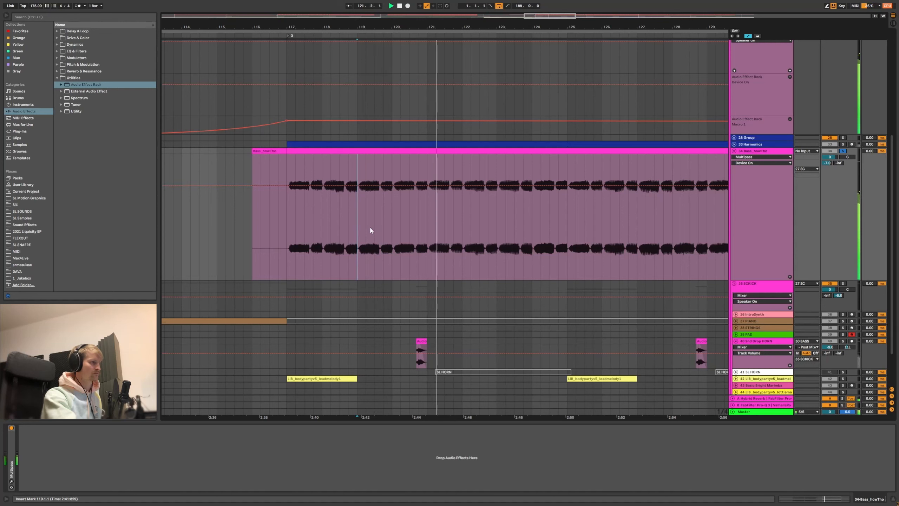
pyautogui.press('space')
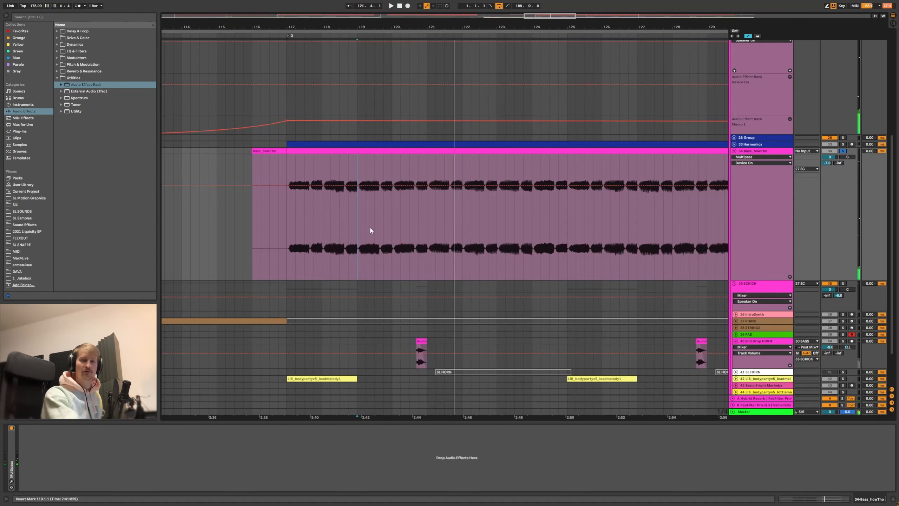
# - Play the bass passage through the soloed Hybrid Reverb return, review its devices and turn off the return's solo
pyautogui.press('space')
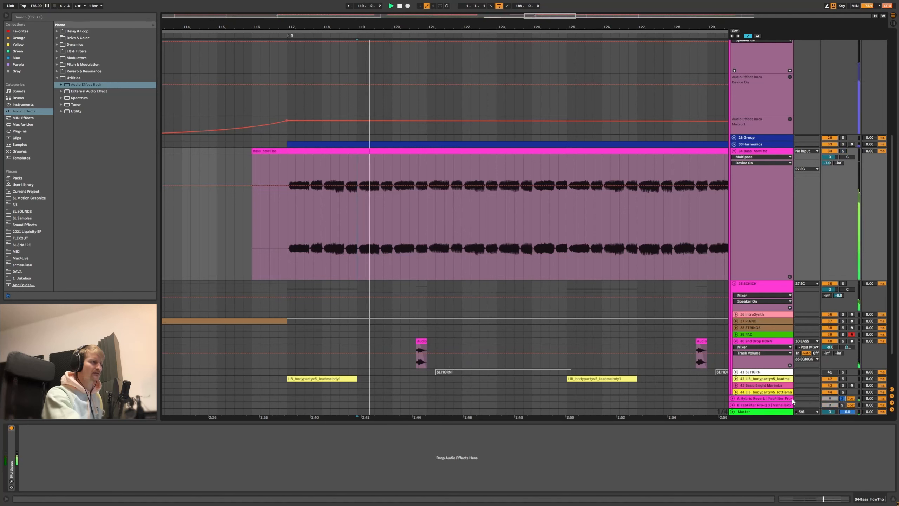
pyautogui.click(768, 400)
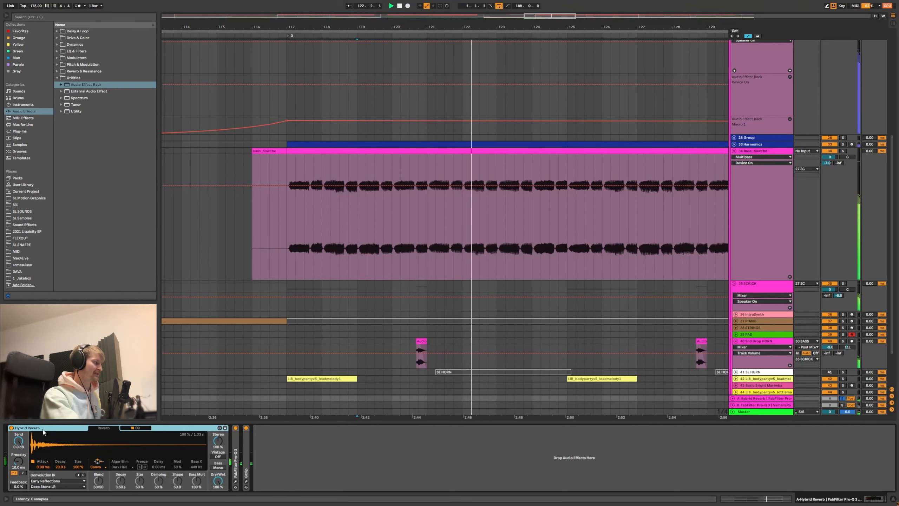
pyautogui.click(842, 399)
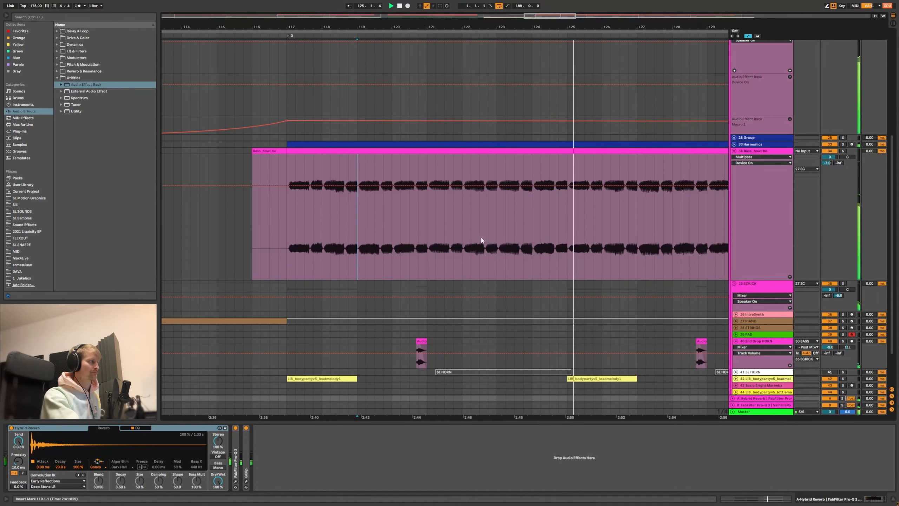
# - Select the 2nd Drop HORN clip before bar 121, solo its track and audition it
pyautogui.scroll(-3, 415, 205)
pyautogui.click(418, 303)
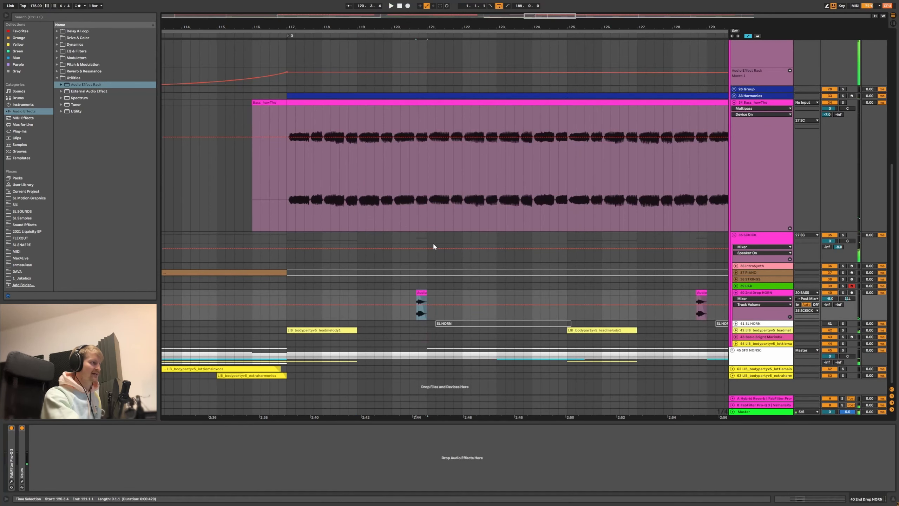
pyautogui.moveTo(387, 27); pyautogui.dragTo(407, 29)
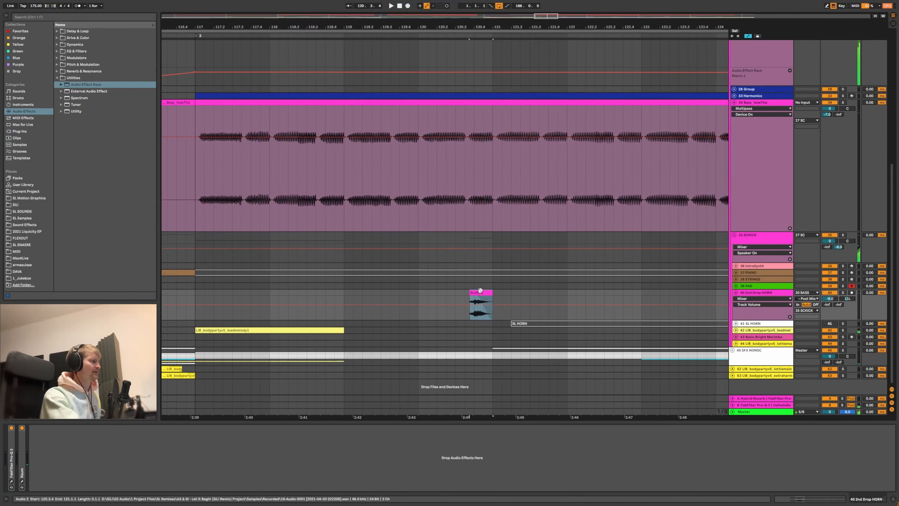
pyautogui.click(843, 292)
pyautogui.press('space')
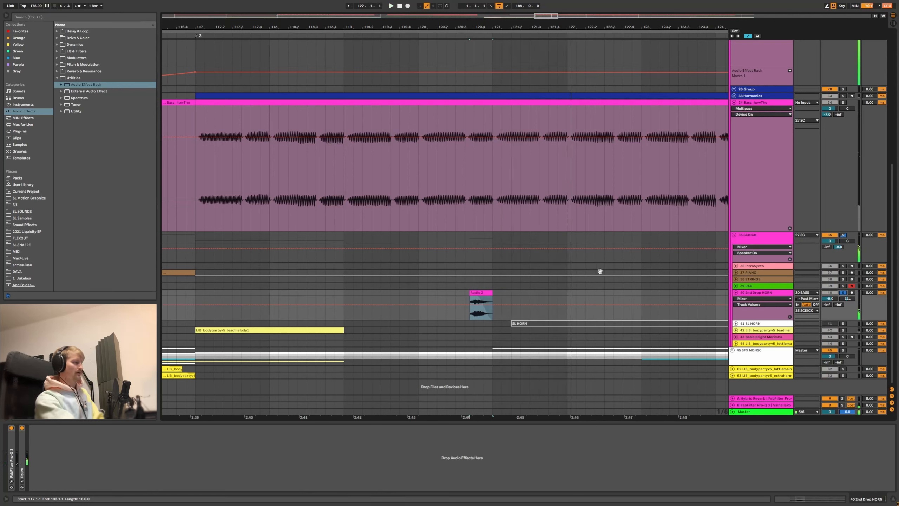
# - Select the Bass_howTho passage from 120.1.3 to 121.1.1, above the horn clip
pyautogui.click(422, 168)
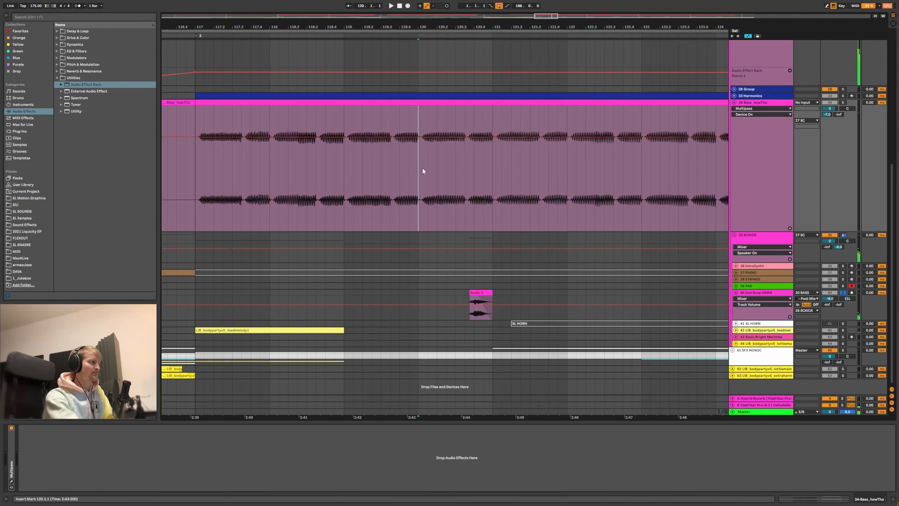
pyautogui.moveTo(428, 170)
pyautogui.mouseDown()
pyautogui.moveTo(485, 169)
pyautogui.moveTo(429, 174)
pyautogui.mouseUp()
pyautogui.click(487, 170)
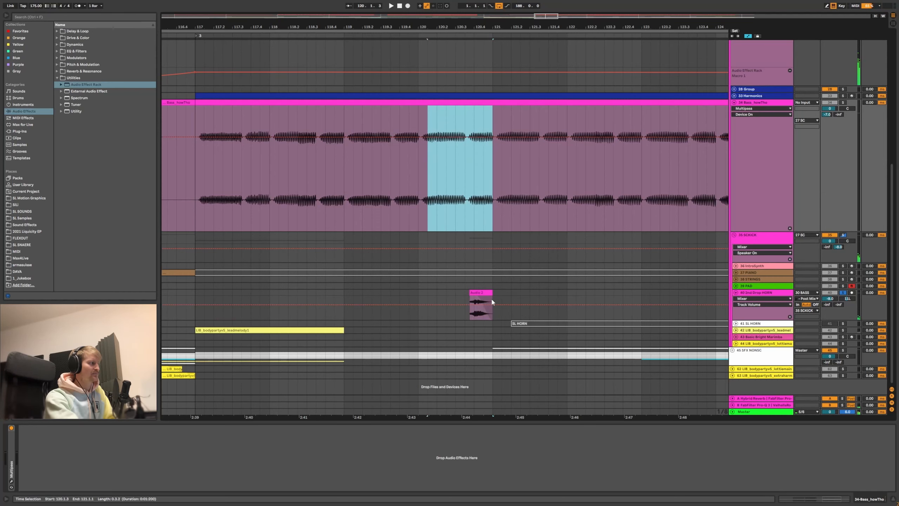
# - Open the 2nd Drop HORN clip's sample view to inspect its waveform and return to the track's device chain
pyautogui.doubleClick(477, 292)
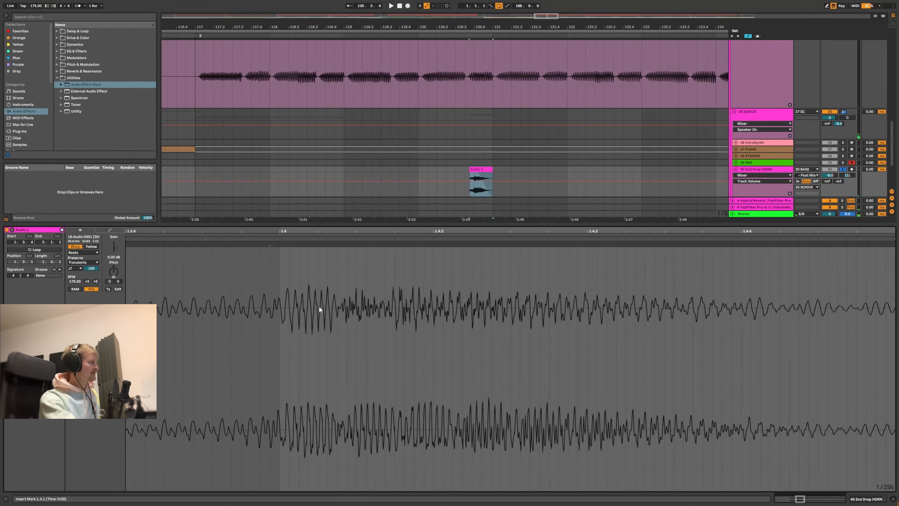
pyautogui.hotkey('shift', 'Tab')
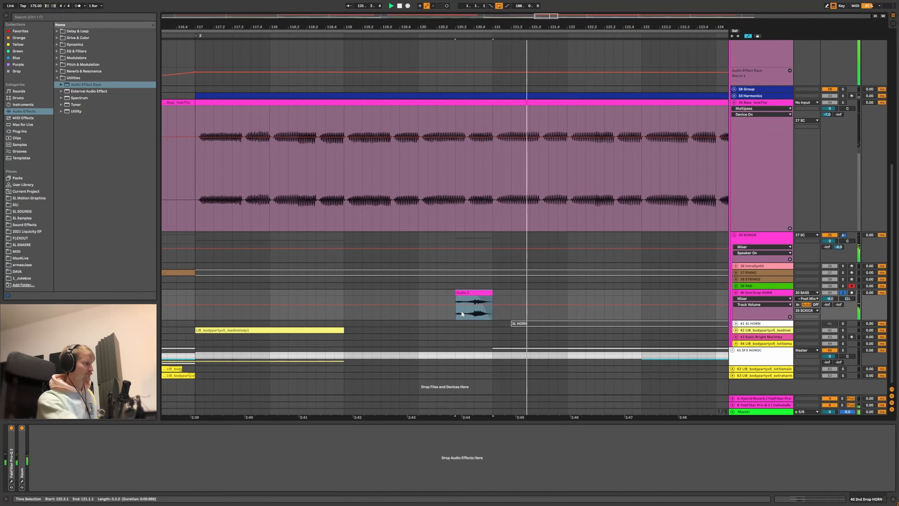
# - Undo the last start extension of the 2nd Drop HORN clip and select the Bass_howTho passage from 120.1.1 to 121.1.1
pyautogui.hotkey('ctrl', 'z')
pyautogui.press('space')
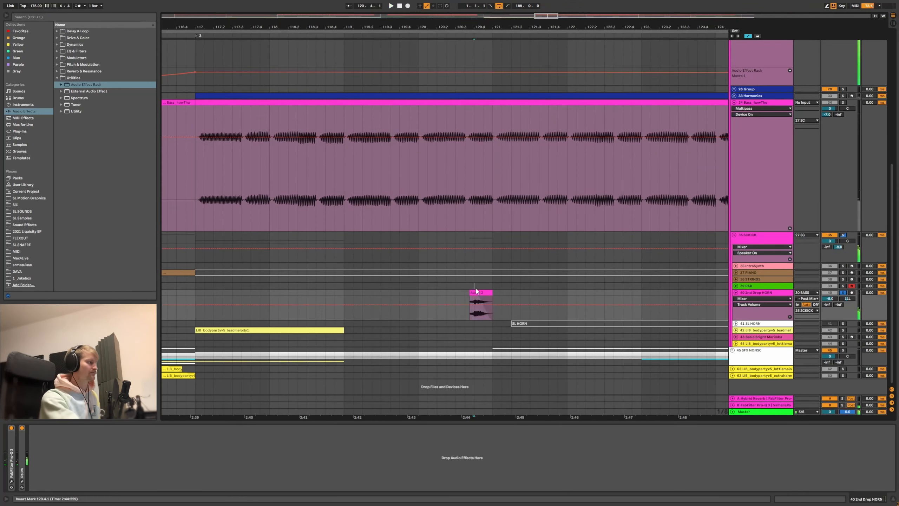
pyautogui.click(477, 293)
pyautogui.moveTo(421, 170); pyautogui.dragTo(494, 188)
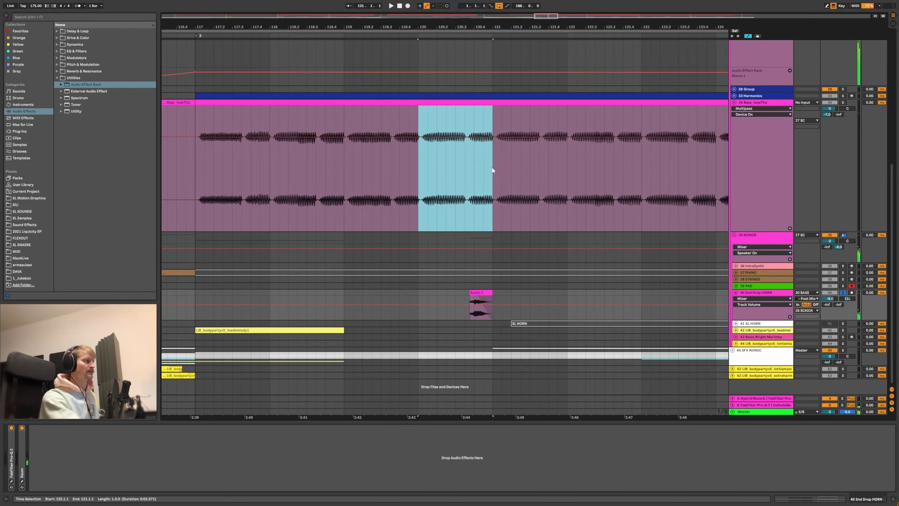
pyautogui.click(497, 198)
# - Select the 2nd Drop HORN clip, open its track's Raum reverb to inspect the settings and close it
pyautogui.click(483, 292)
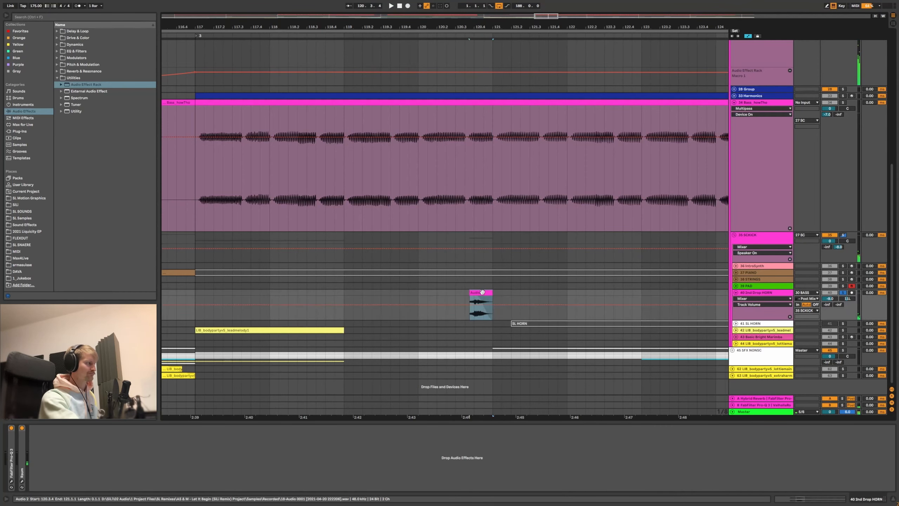
pyautogui.hotkey('shift', 'Tab')
pyautogui.hotkey('shift', 'Tab')
pyautogui.moveTo(478, 28); pyautogui.dragTo(477, 43)
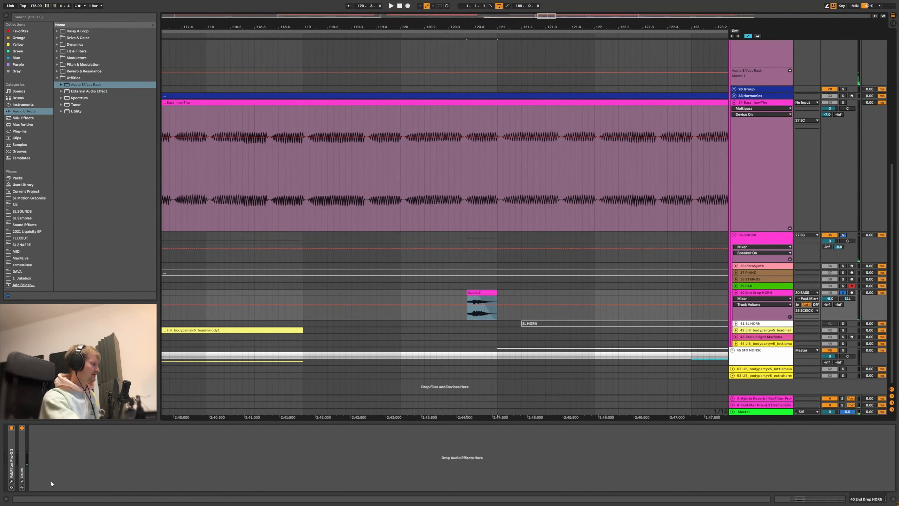
pyautogui.click(22, 481)
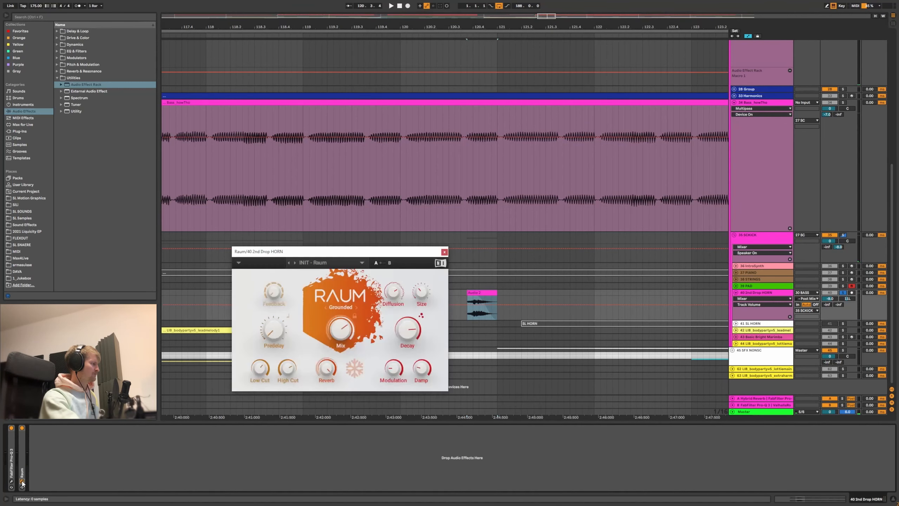
pyautogui.moveTo(317, 249); pyautogui.dragTo(283, 226)
pyautogui.click(404, 226)
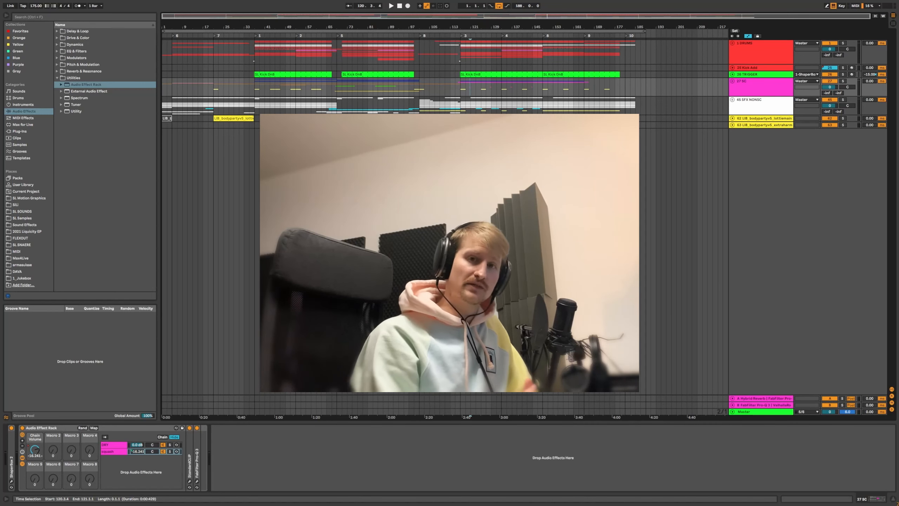
# - Select the Master track to review its full effects chain
pyautogui.click(747, 412)
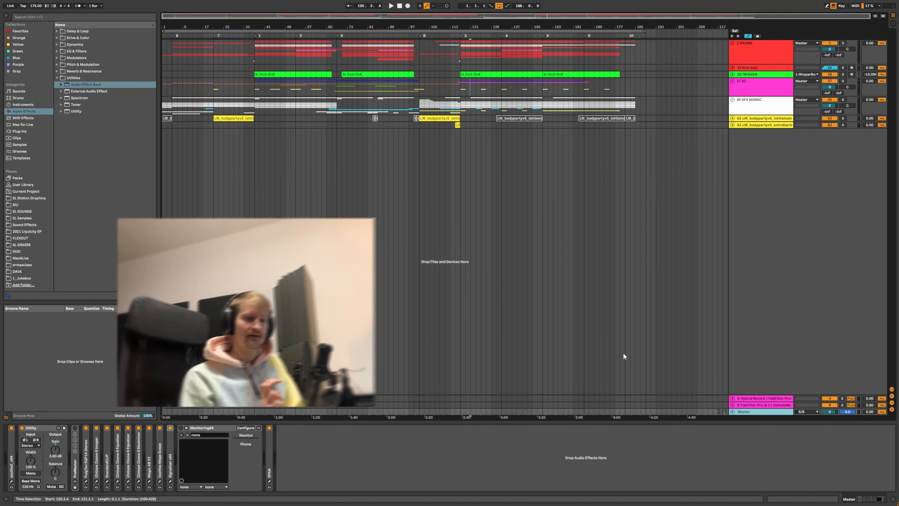
pyautogui.click(118, 462)
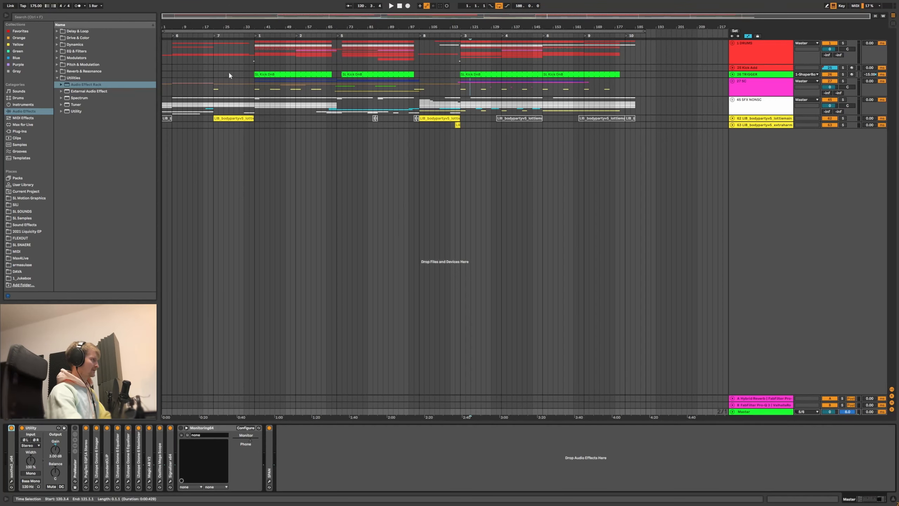
pyautogui.click(756, 411)
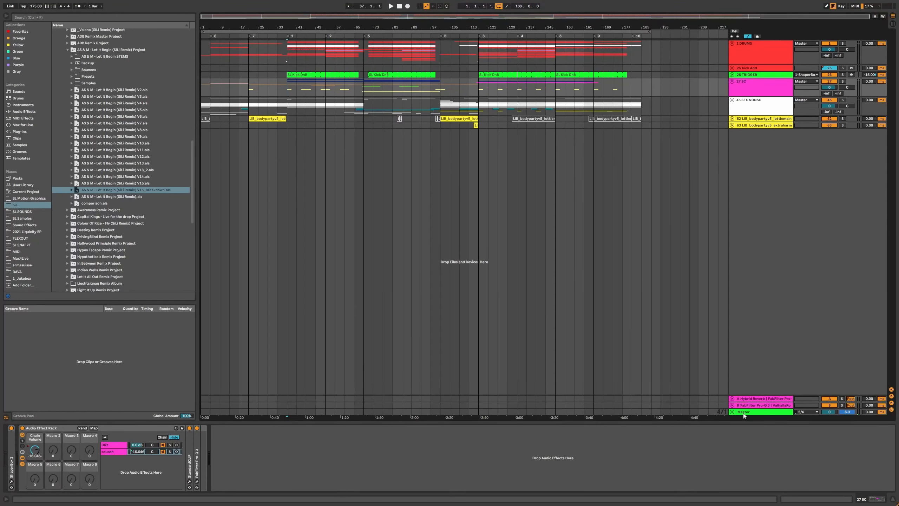
# - Open soothe2 from the Master chain and examine its settings while playing the mix from bar 37
pyautogui.click(744, 412)
pyautogui.click(16, 480)
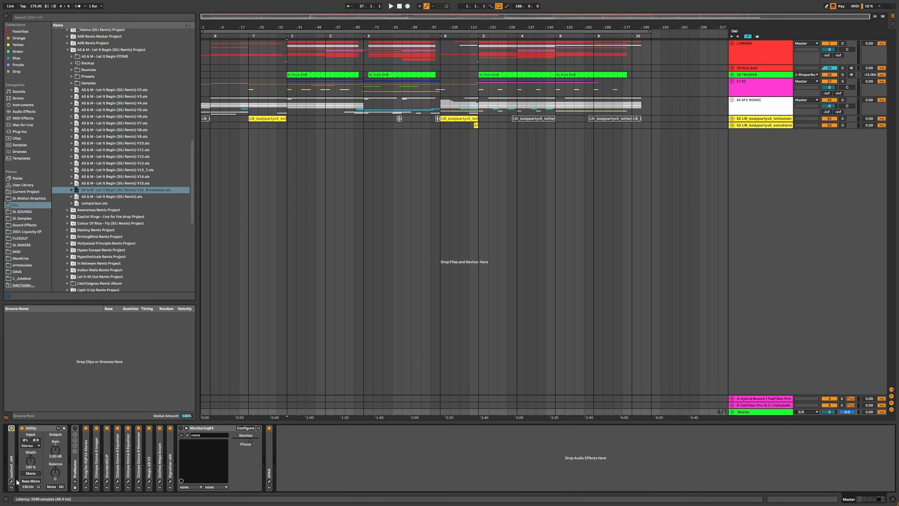
pyautogui.moveTo(312, 179); pyautogui.dragTo(471, 167)
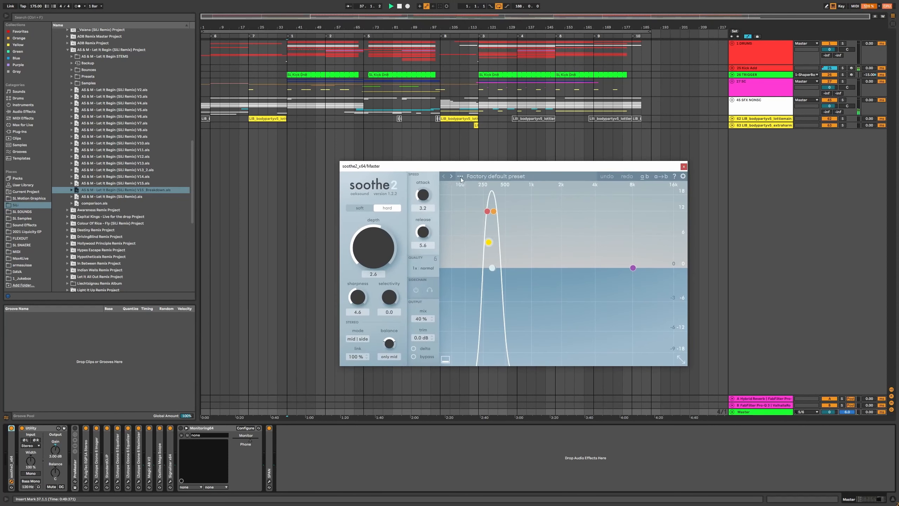
pyautogui.press('space')
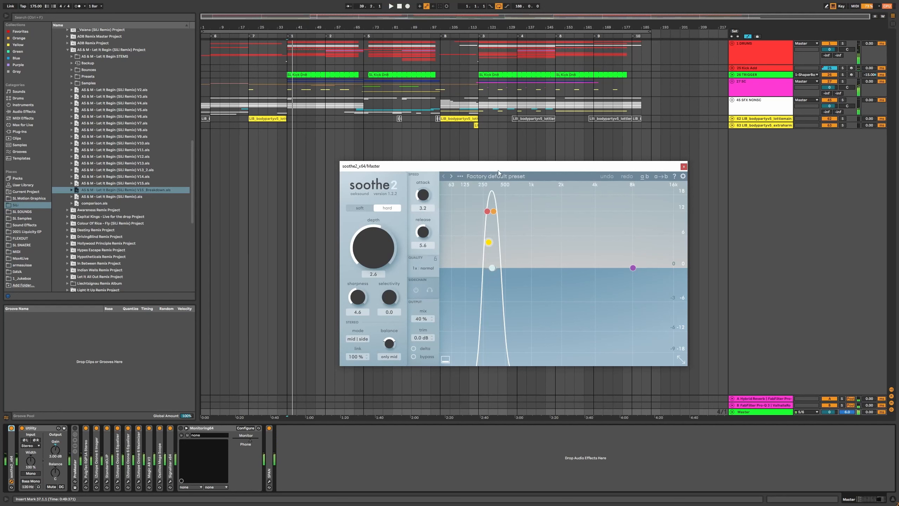
pyautogui.moveTo(498, 170); pyautogui.dragTo(453, 162)
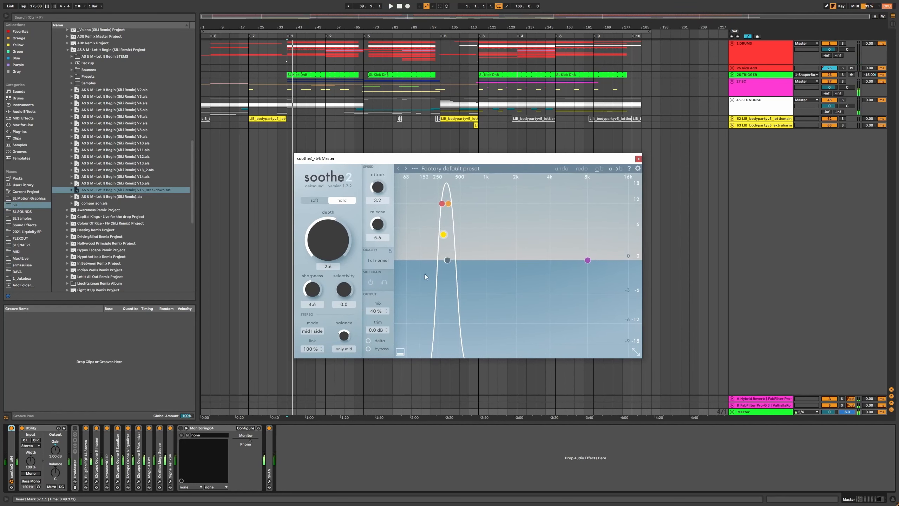
# - Monitor soothe2's delta signal during playback from bar 37, turn delta off and stop playback
pyautogui.press('space')
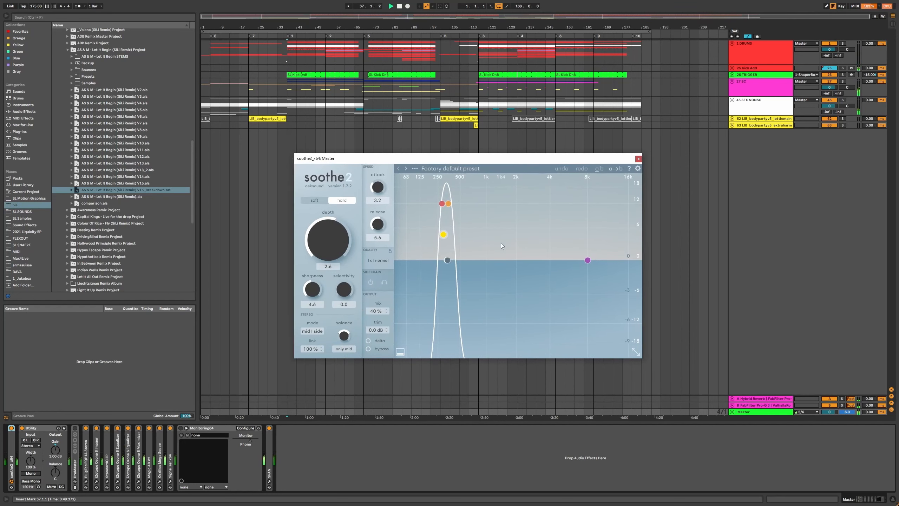
pyautogui.click(368, 340)
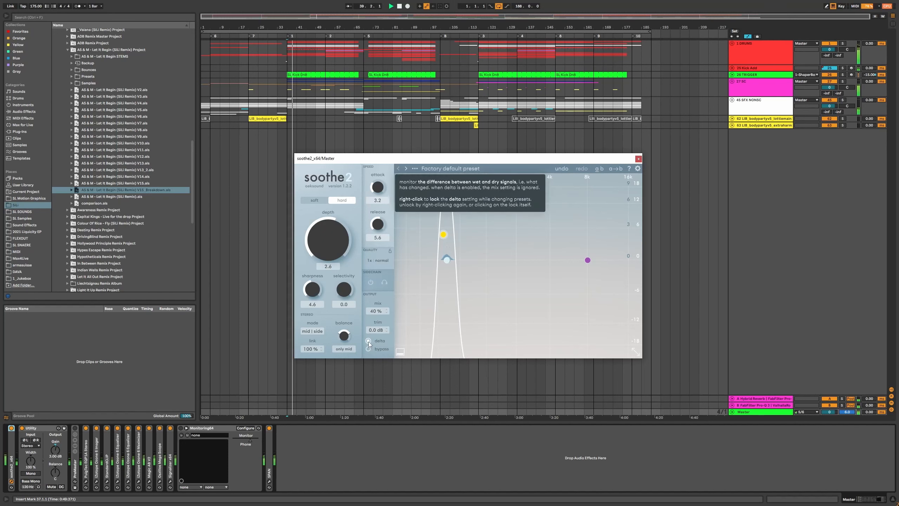
pyautogui.click(368, 341)
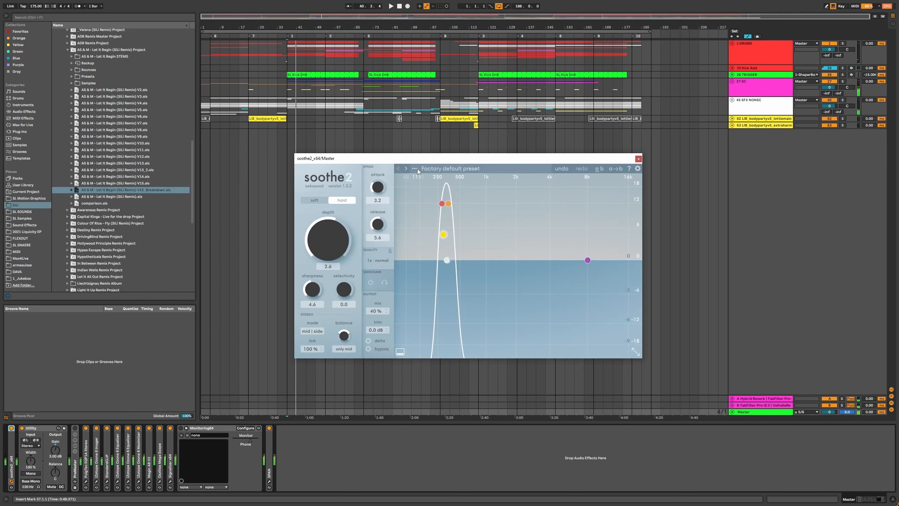
pyautogui.moveTo(421, 159); pyautogui.dragTo(388, 169)
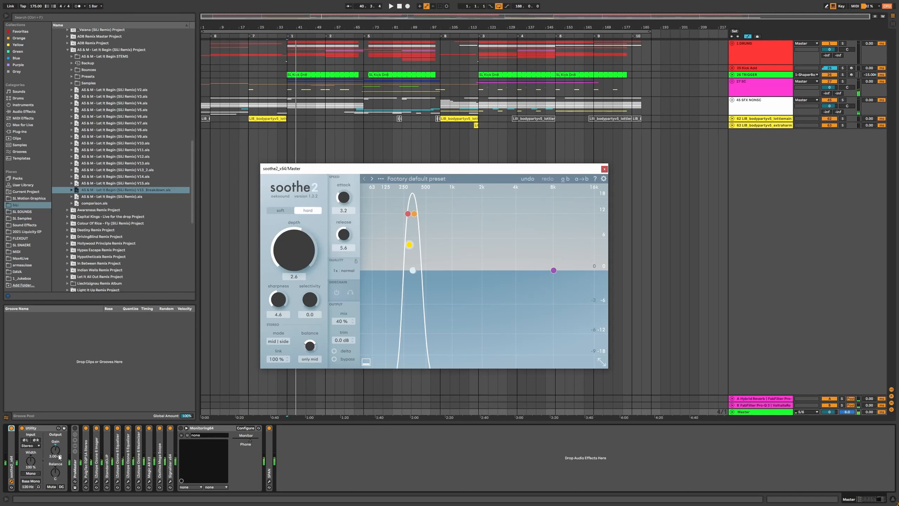
# - Inspect the Master's PuigTec EQP1A Stereo, compare it on and off, and close both it and soothe2
pyautogui.click(86, 482)
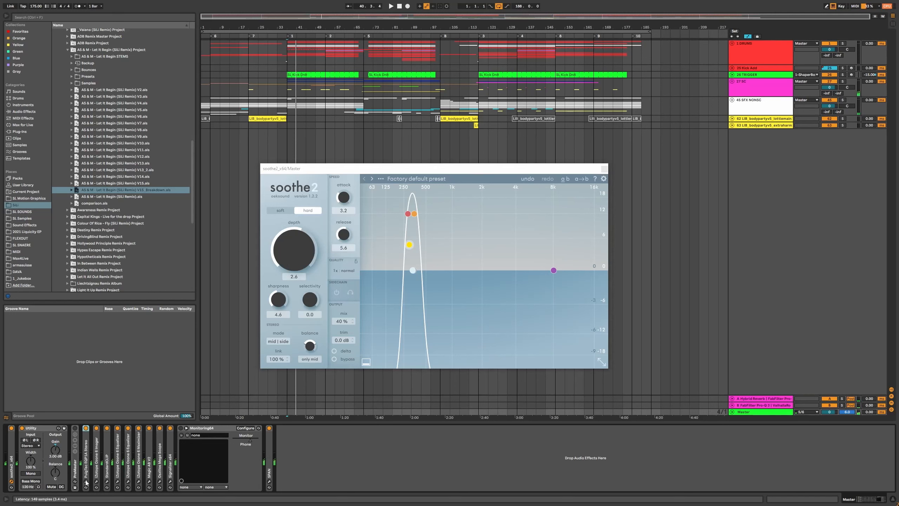
pyautogui.click(86, 481)
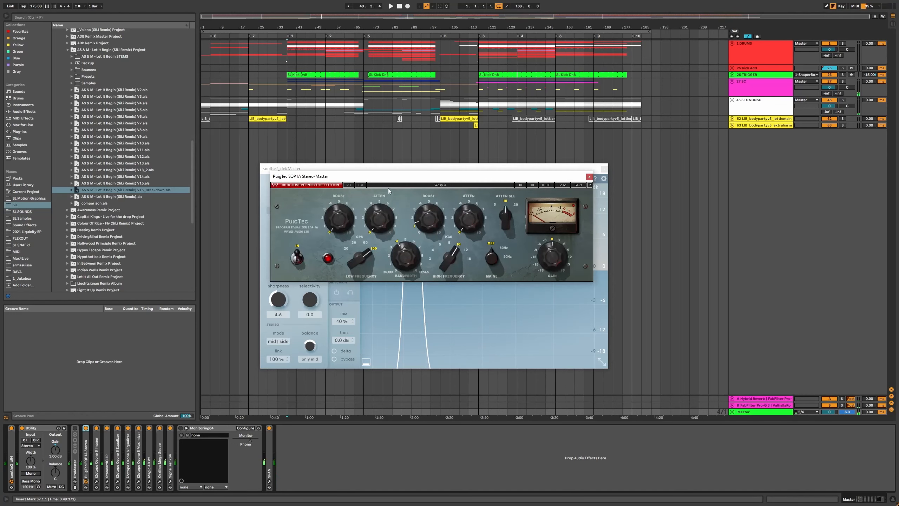
pyautogui.moveTo(388, 176); pyautogui.dragTo(257, 219)
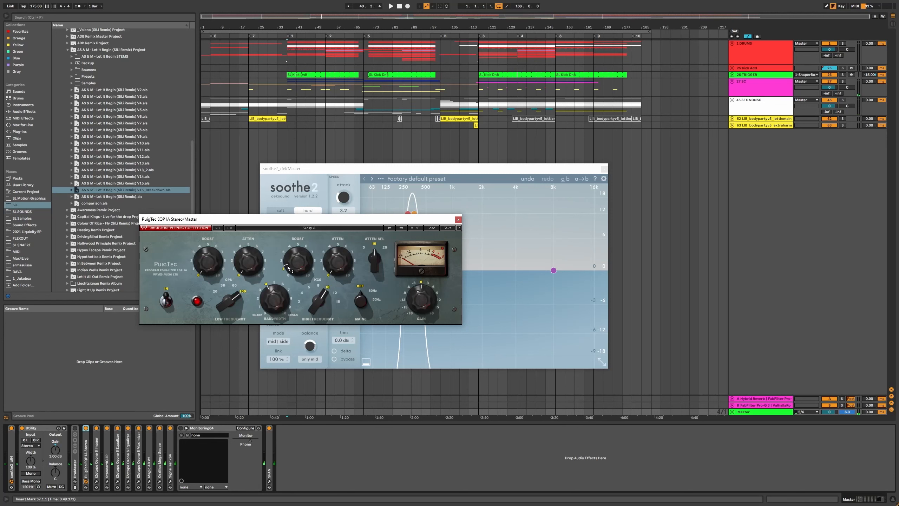
pyautogui.click(86, 428)
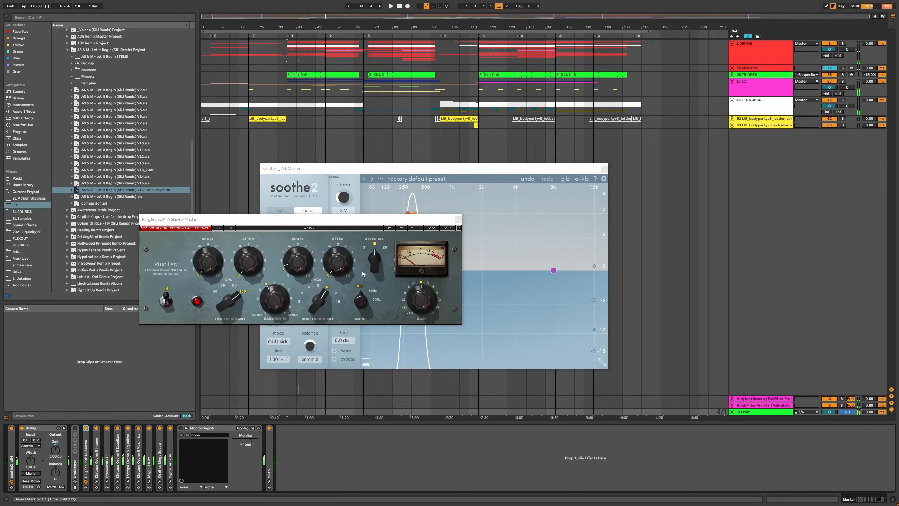
pyautogui.click(457, 220)
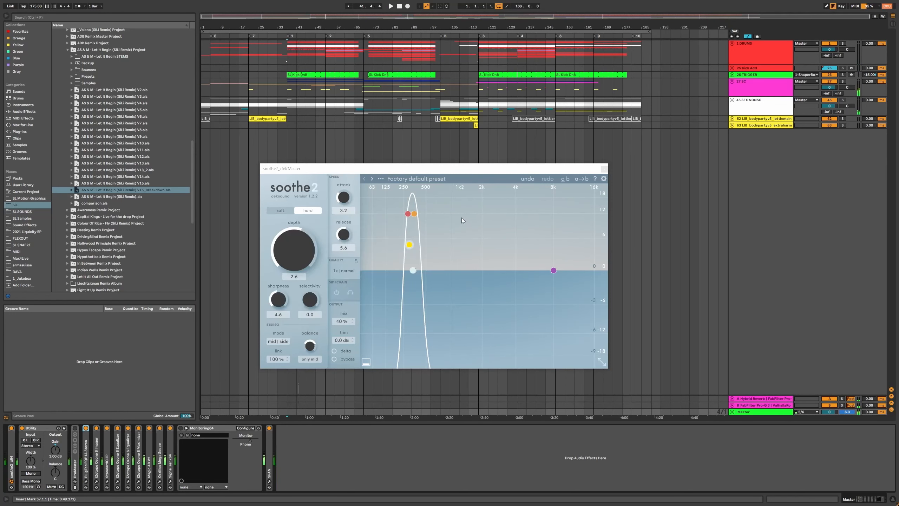
pyautogui.click(604, 170)
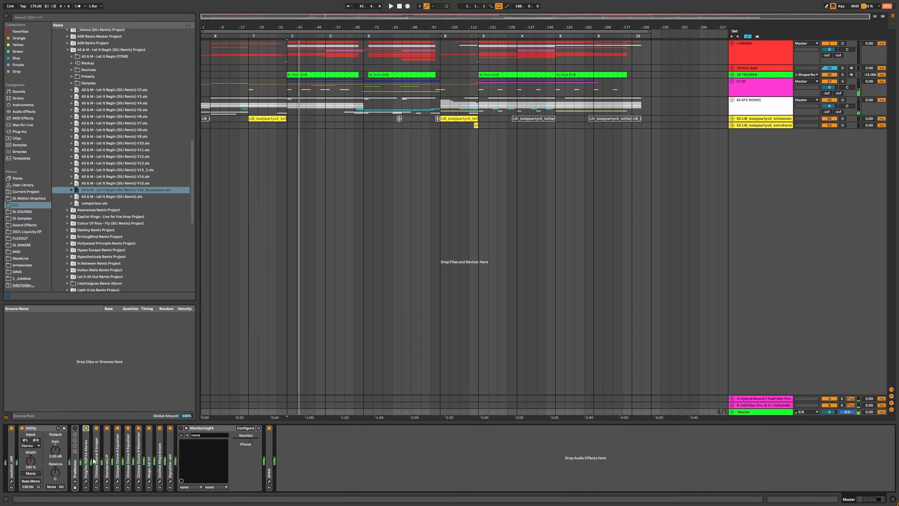
# - Examine the Master's Ozone 6 Imager during playback, compare the mix with and without it, and close it
pyautogui.click(96, 481)
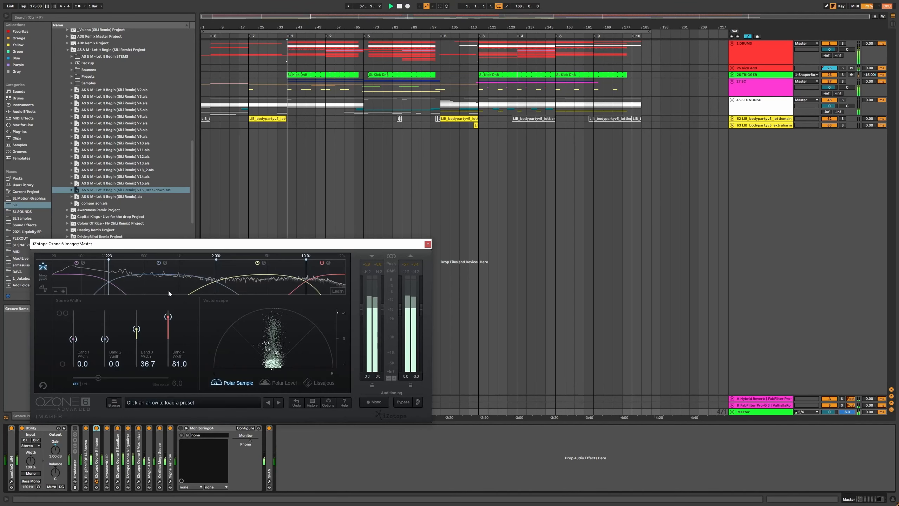
pyautogui.moveTo(167, 239); pyautogui.dragTo(209, 203)
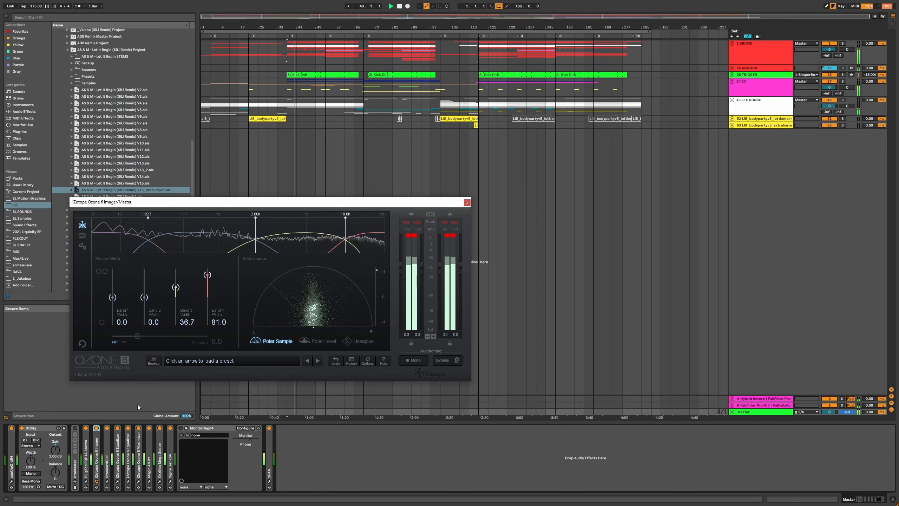
pyautogui.click(96, 428)
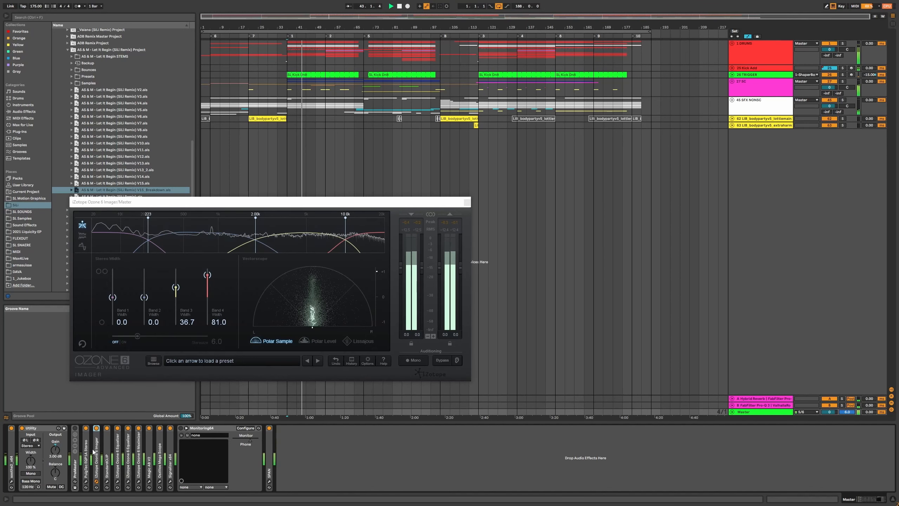
pyautogui.click(452, 236)
pyautogui.click(467, 202)
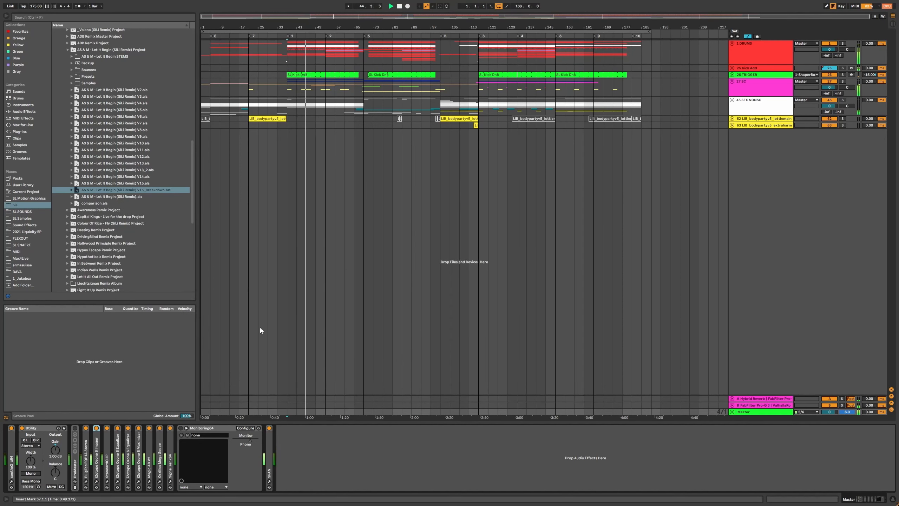
# - Open StandardCLIP on the Master, examine its input gain and clipping during playback, and close it
pyautogui.click(107, 481)
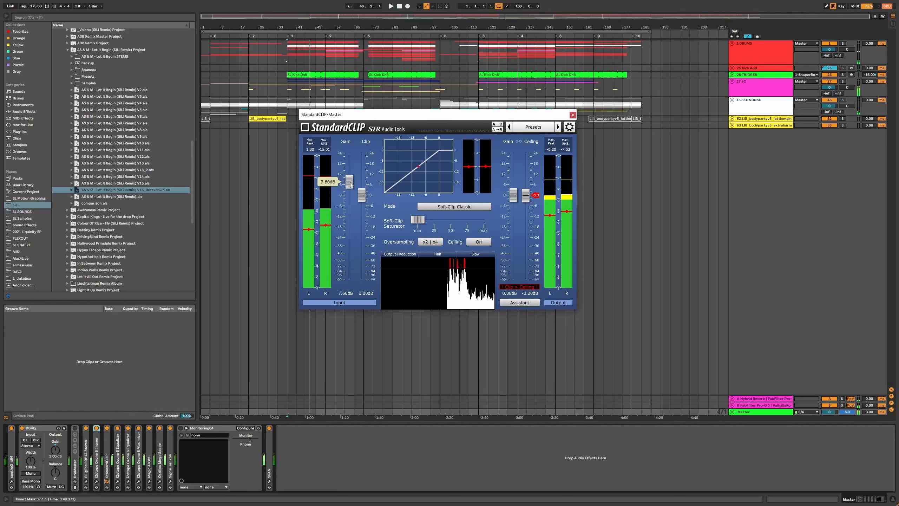
pyautogui.moveTo(366, 200)
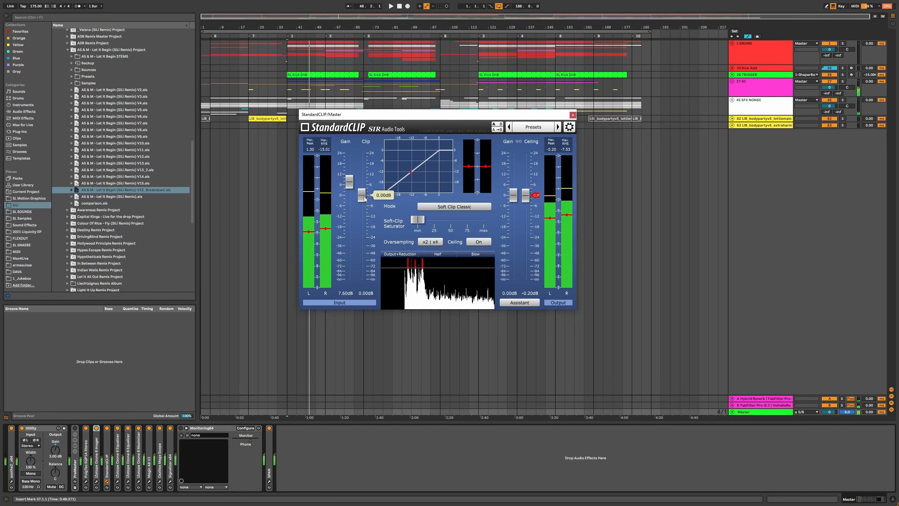
pyautogui.press('space')
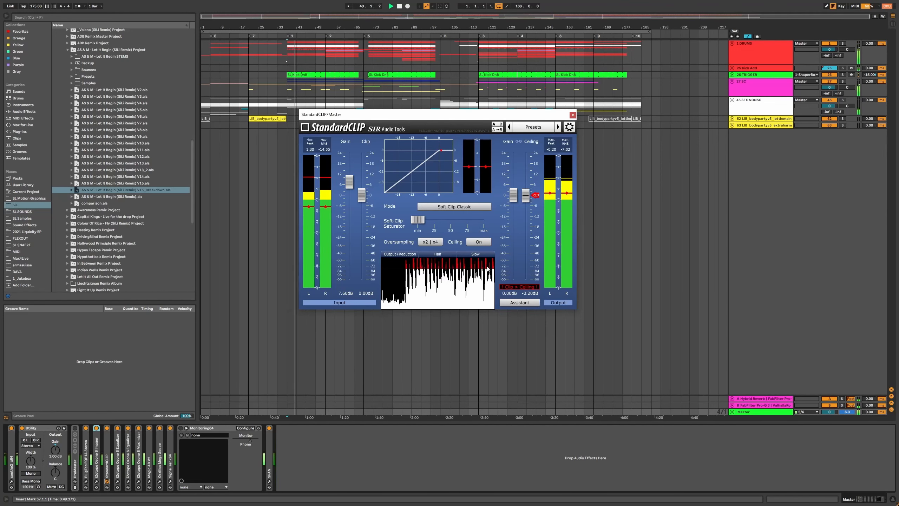
pyautogui.click(573, 115)
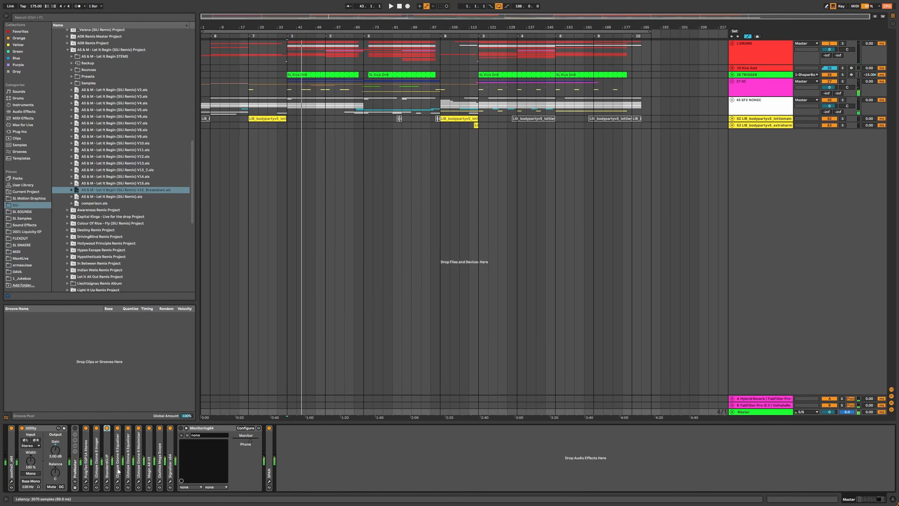
# - Open the Master's first Ozone 6 Equalizer, examine its low-shelf band and close it
pyautogui.click(117, 482)
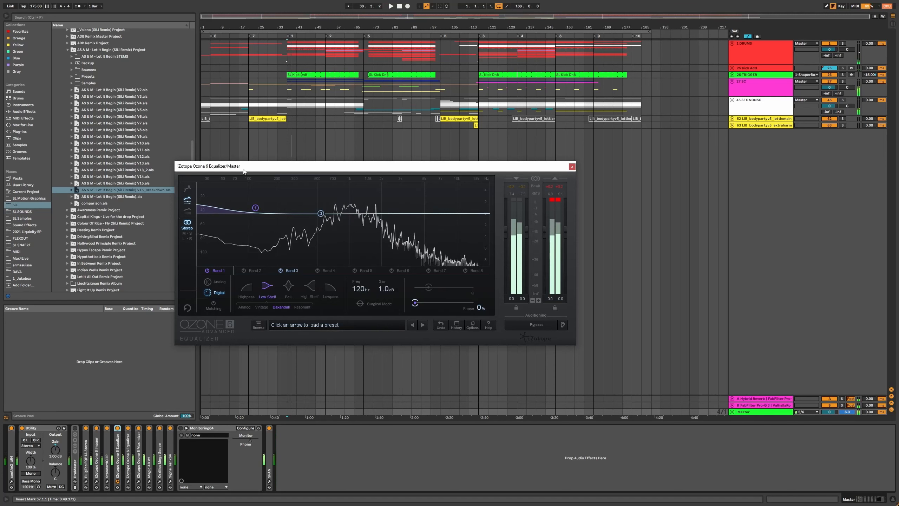
pyautogui.moveTo(244, 167); pyautogui.dragTo(283, 167)
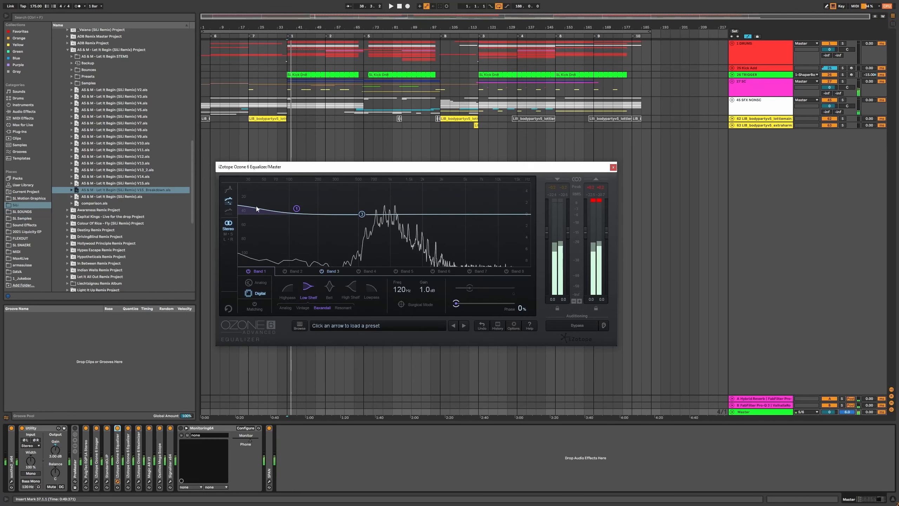
pyautogui.click(614, 168)
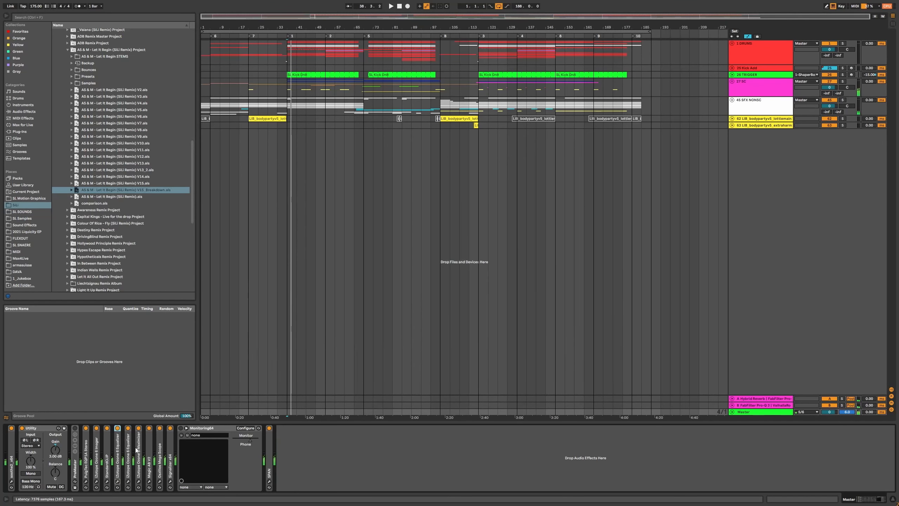
# - Examine the Side high-pass and Mid bands of the Master's second Ozone Equalizer, check it during playback, and close it
pyautogui.click(128, 481)
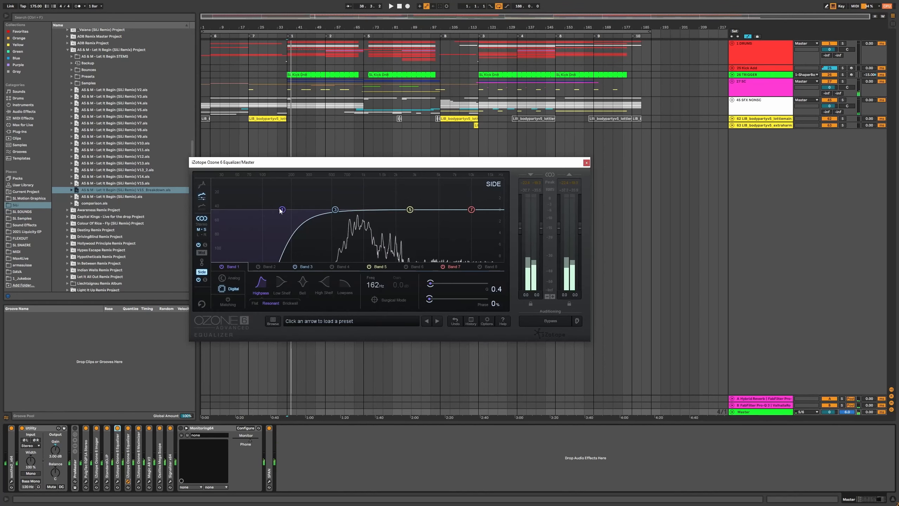
pyautogui.click(201, 252)
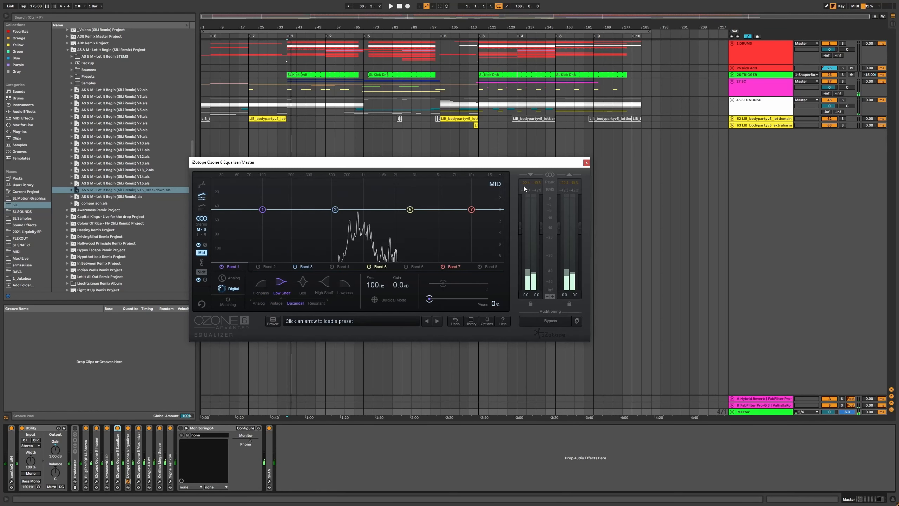
pyautogui.click(586, 163)
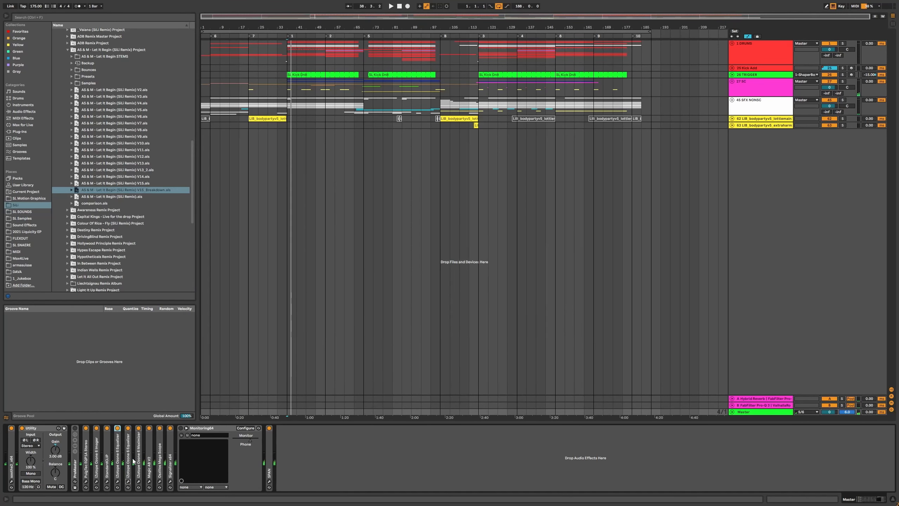
pyautogui.click(127, 428)
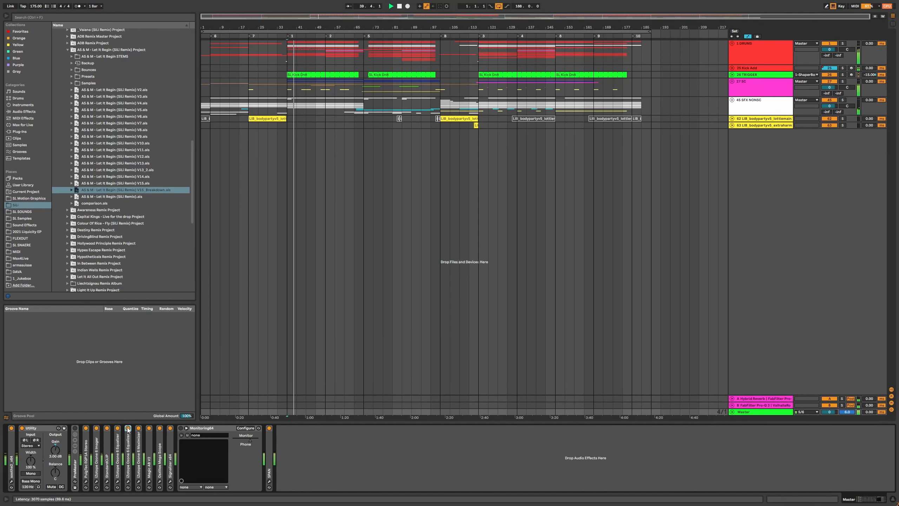
pyautogui.click(128, 482)
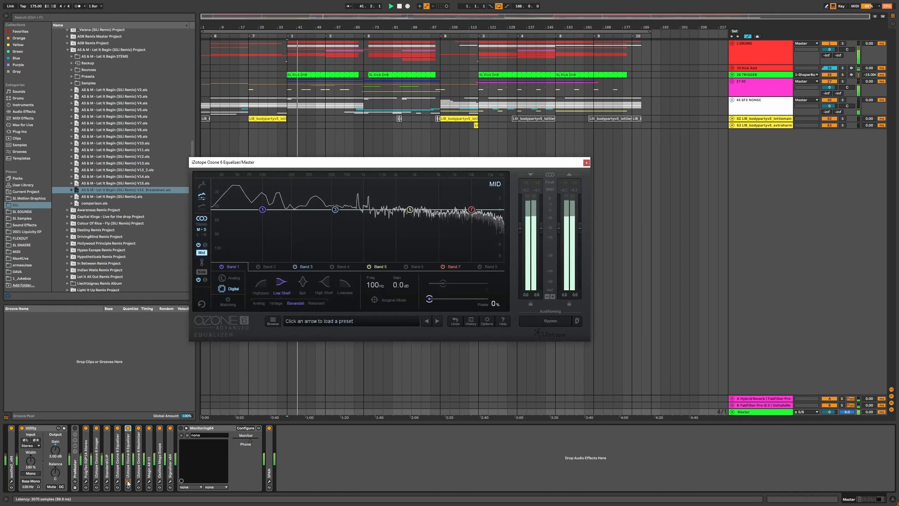
pyautogui.click(128, 482)
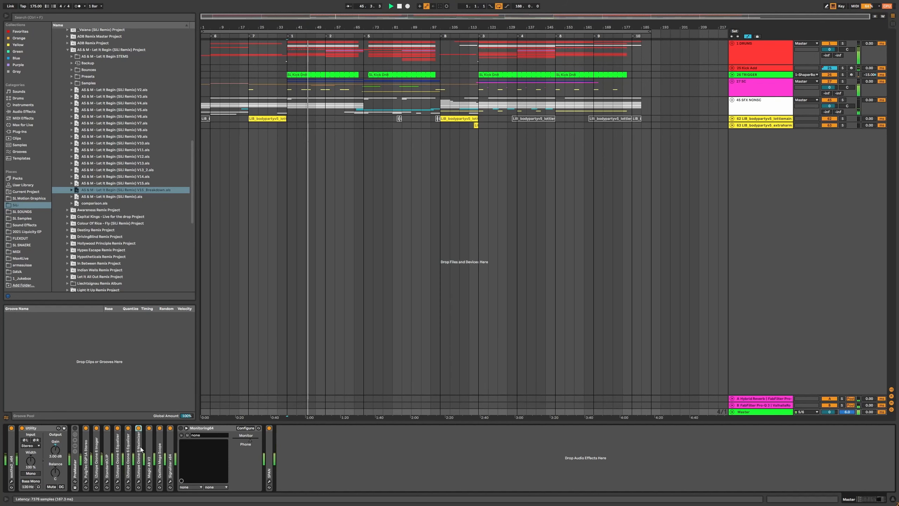
# - Open the Master's Ozone 6 Maximizer and examine its IRC III limiter settings and its dither options
pyautogui.click(138, 481)
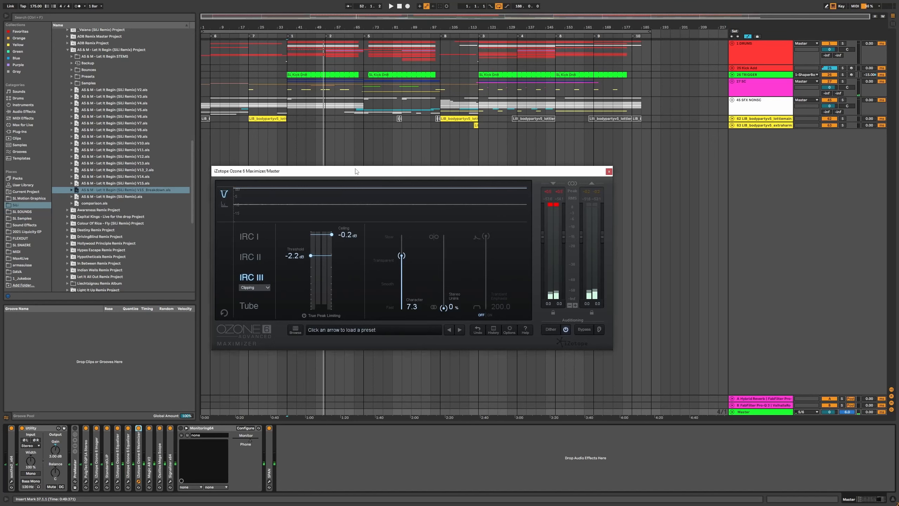
pyautogui.moveTo(357, 171); pyautogui.dragTo(331, 184)
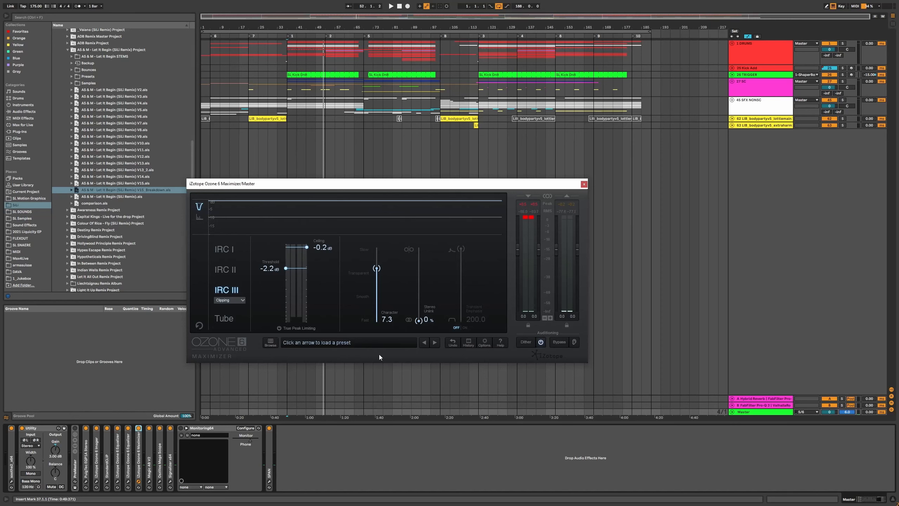
pyautogui.click(530, 343)
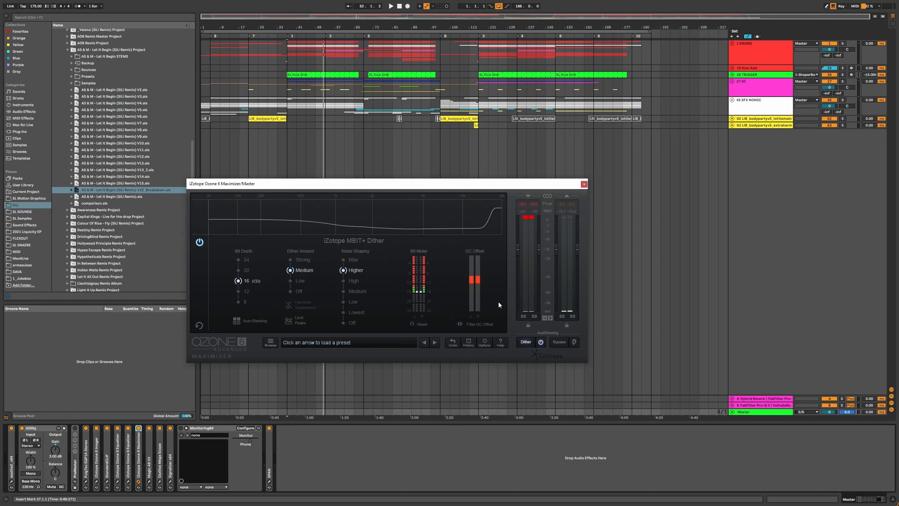
pyautogui.click(525, 341)
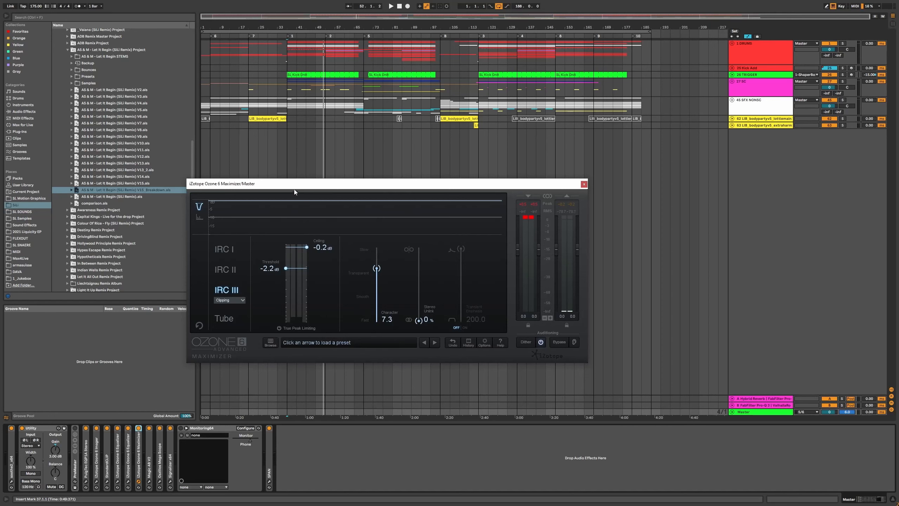
pyautogui.moveTo(295, 189); pyautogui.dragTo(288, 157)
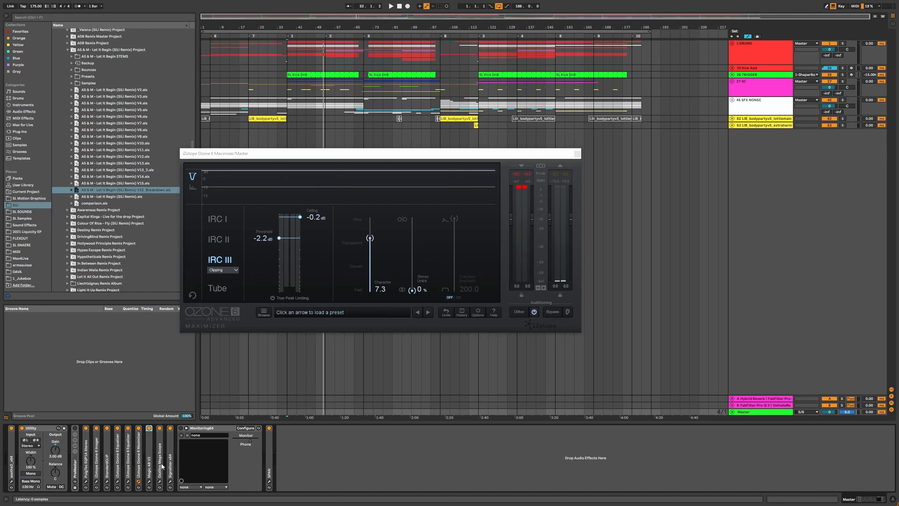
# - Open Magic AB V2 on the Master, select the NickBee reference track's slot, and close the Ozone 6 Maximizer
pyautogui.click(149, 481)
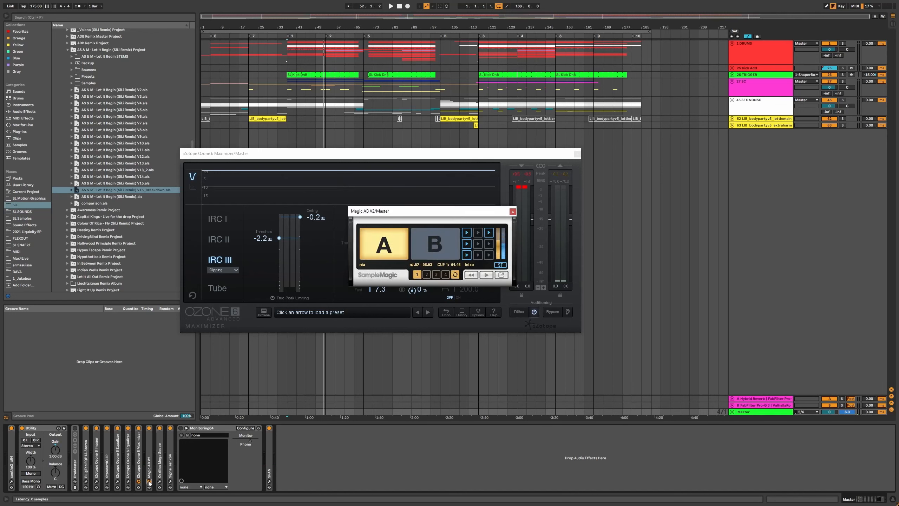
pyautogui.click(467, 255)
pyautogui.click(467, 255)
pyautogui.moveTo(416, 215); pyautogui.dragTo(386, 225)
pyautogui.click(369, 260)
pyautogui.click(373, 254)
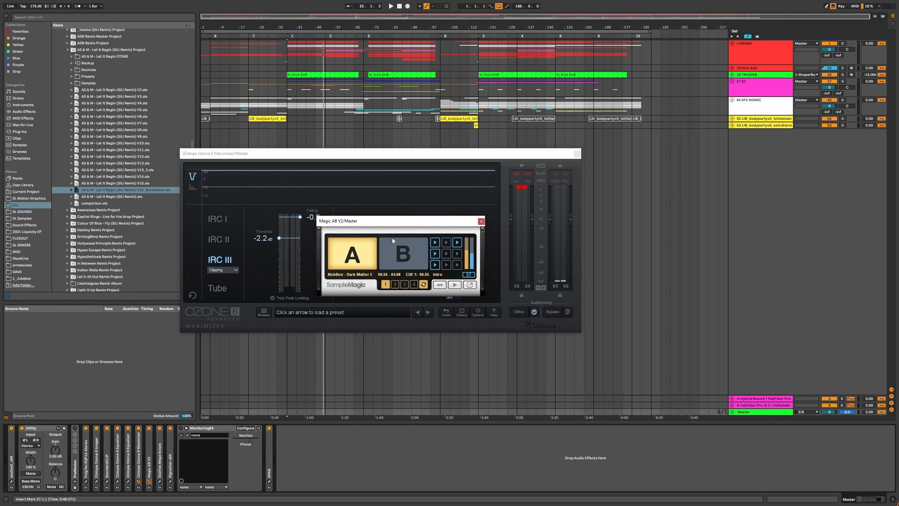
pyautogui.moveTo(446, 218); pyautogui.dragTo(449, 192)
pyautogui.click(577, 153)
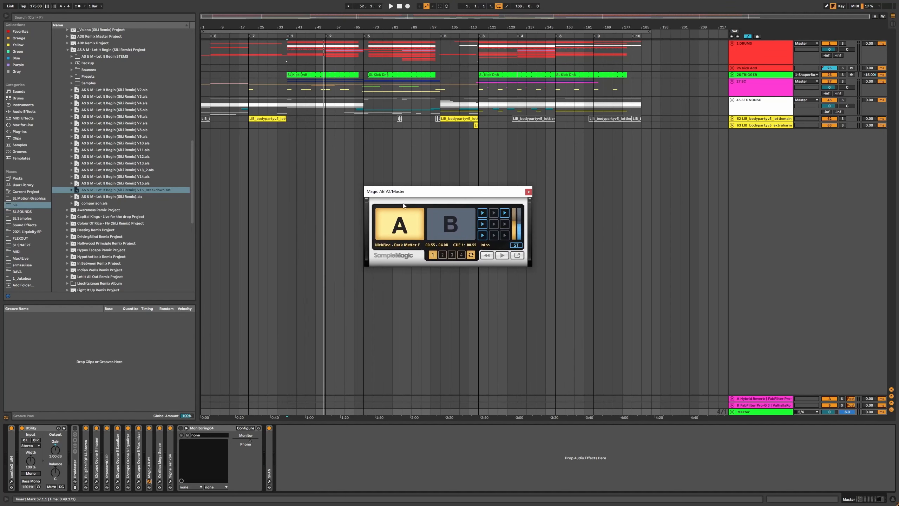
# - Examine Magic AB V2's A source, select the first reference slot, and close the plugin
pyautogui.click(410, 232)
pyautogui.click(410, 232)
pyautogui.click(482, 213)
pyautogui.click(529, 191)
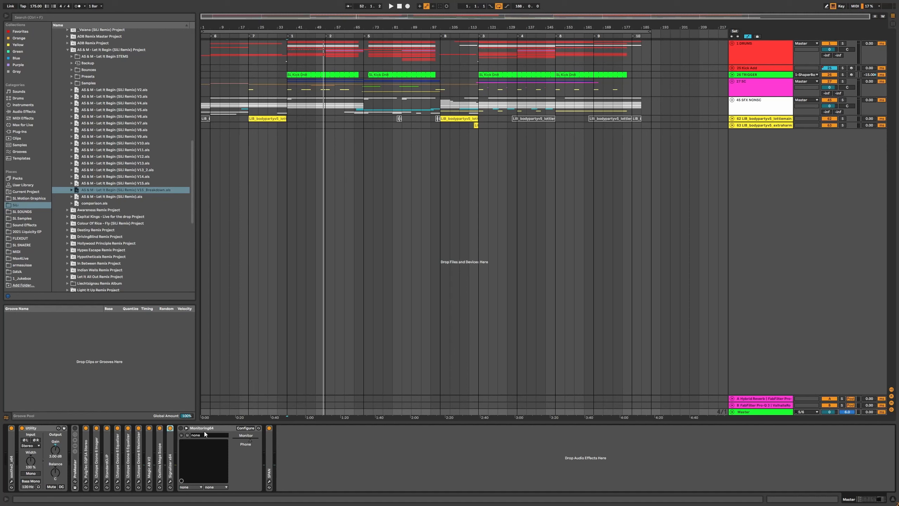
# - Open SPAN at the end of the Master chain, examine the mix's spectrum during playback, and close it
pyautogui.click(269, 480)
pyautogui.moveTo(487, 177); pyautogui.dragTo(391, 158)
pyautogui.press('space')
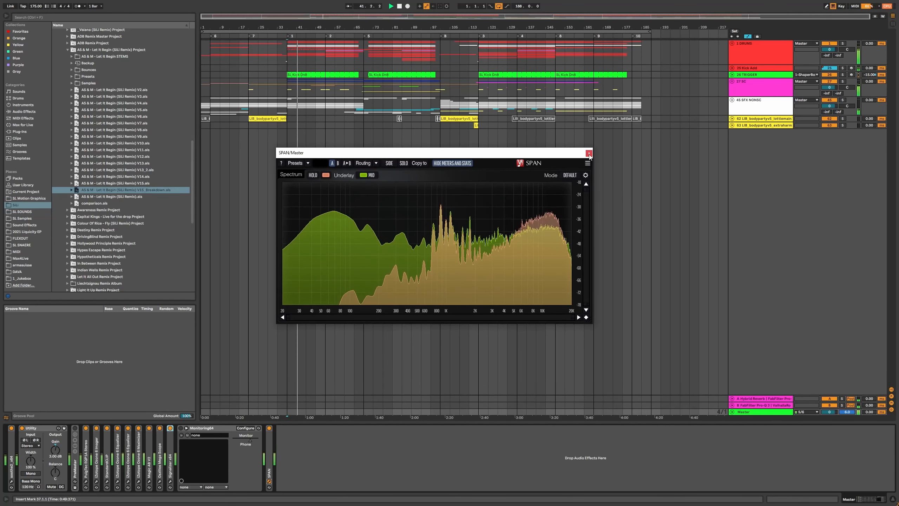
pyautogui.moveTo(580, 152); pyautogui.dragTo(598, 161)
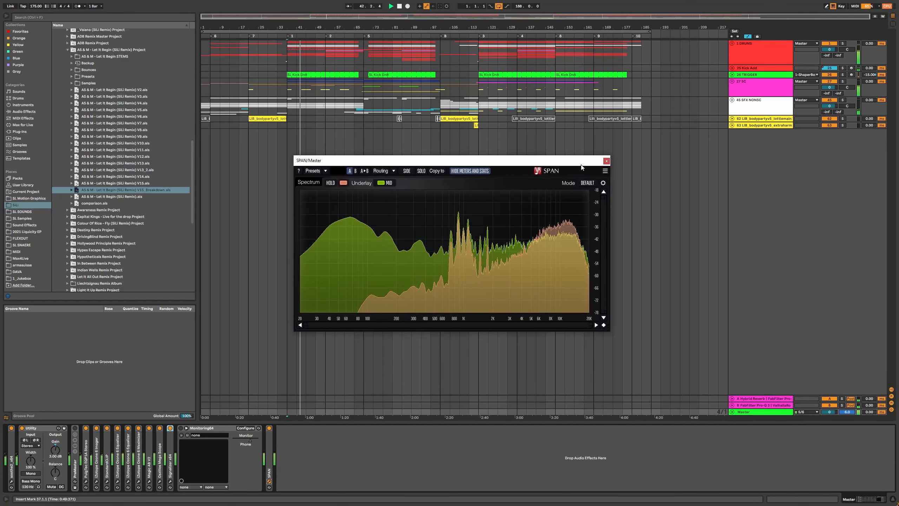
pyautogui.click(607, 161)
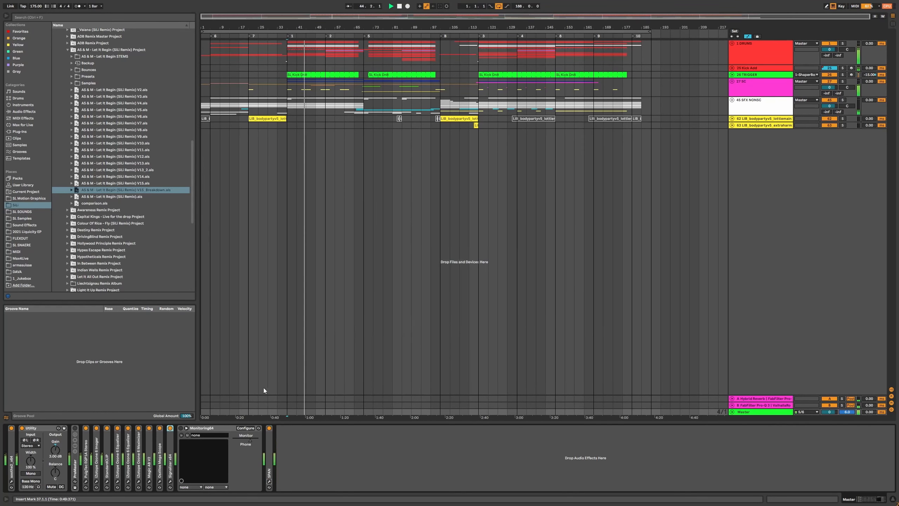
# - Set Monitoring64's Monitor mode to Out24, switch the plugin on, and play the mix through it
pyautogui.click(198, 428)
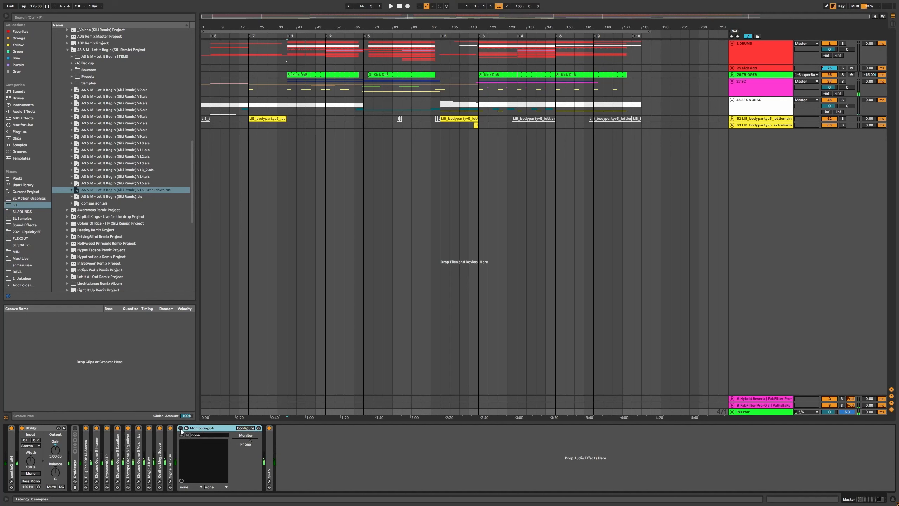
pyautogui.click(250, 440)
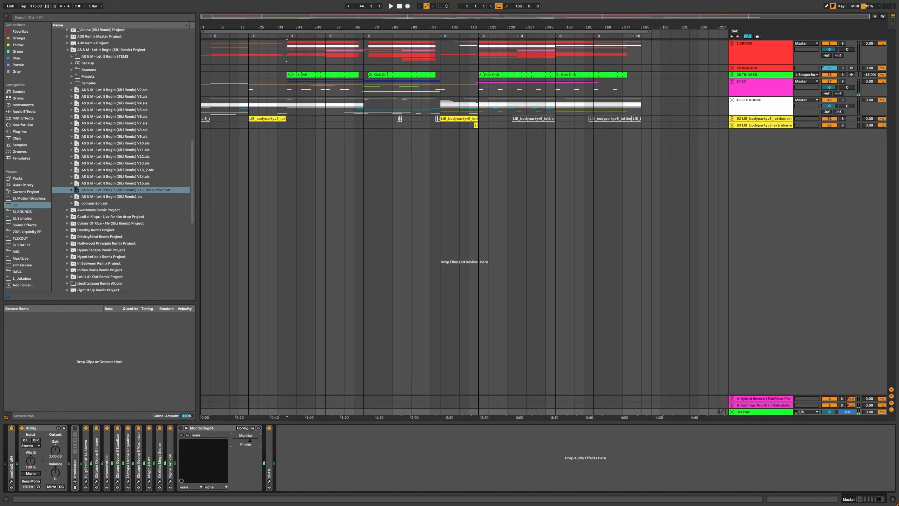
pyautogui.moveTo(250, 440); pyautogui.dragTo(232, 440)
pyautogui.click(187, 428)
pyautogui.click(187, 427)
pyautogui.click(181, 428)
pyautogui.press('space')
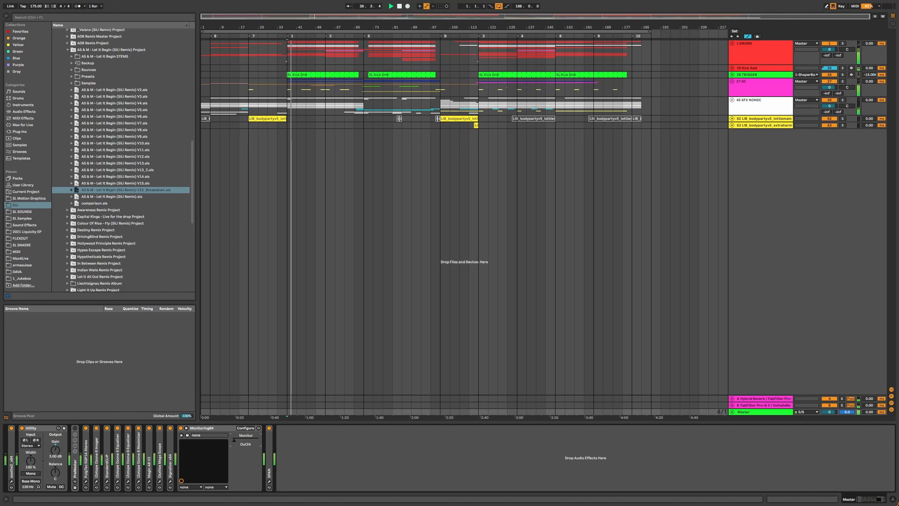
# - Audition Monitoring64's Peaks mode and other monitor modes during playback, and return the mode to Out24
pyautogui.moveTo(232, 439); pyautogui.dragTo(235, 439)
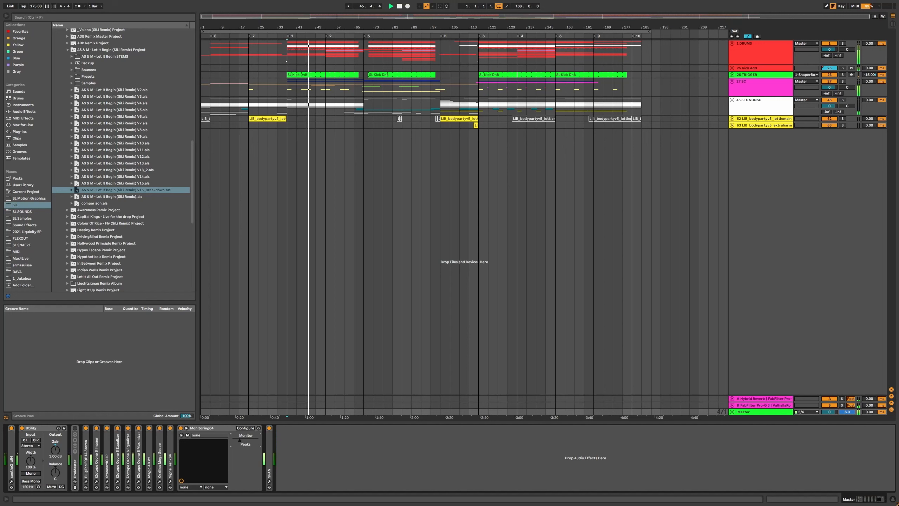
pyautogui.moveTo(237, 440); pyautogui.dragTo(242, 439)
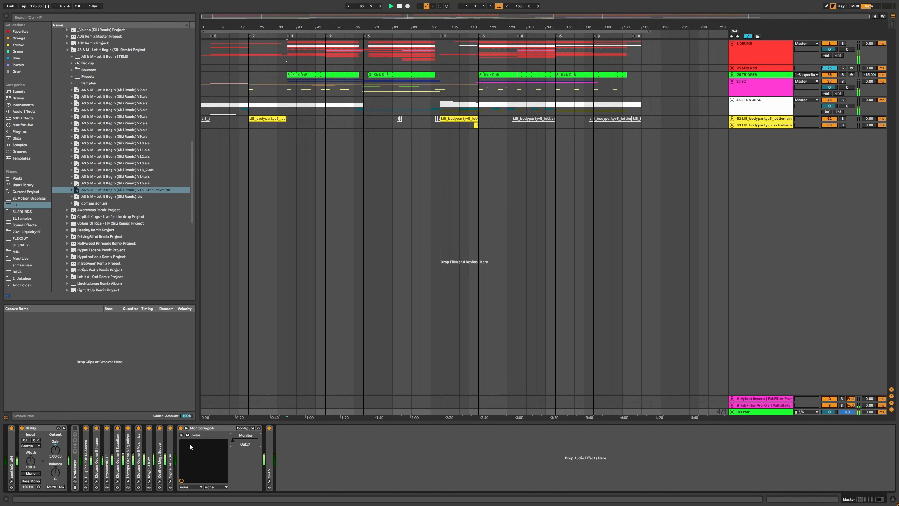
pyautogui.click(195, 429)
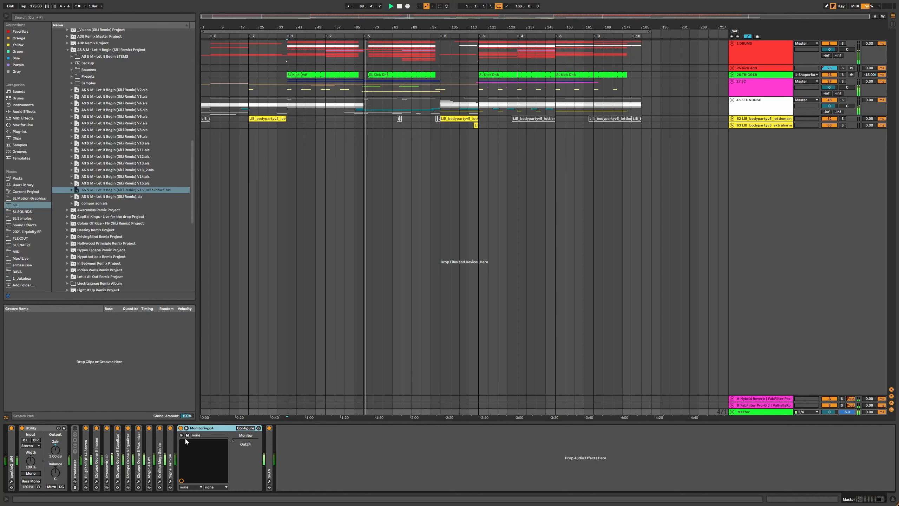